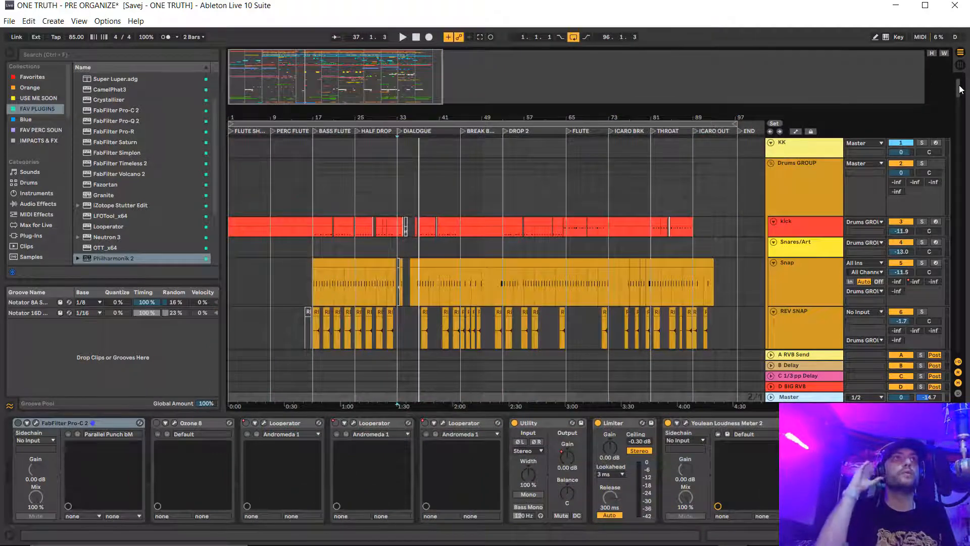
Fold the Drums GROUP and look over the project's full list of tracks and groups
mouse_move(964, 92)
left_mouse_down()
mouse_move(962, 332)
mouse_move(958, 81)
left_mouse_up()
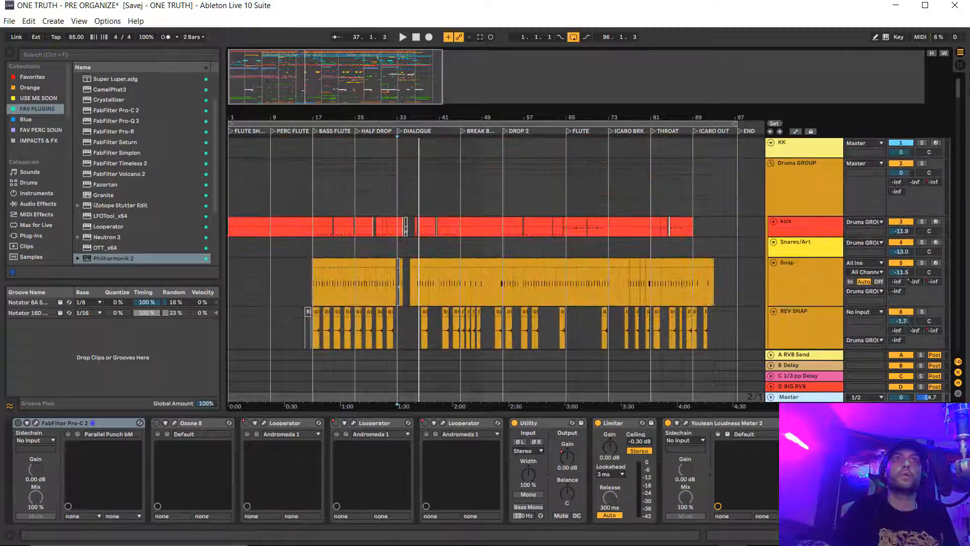
left_click(772, 162)
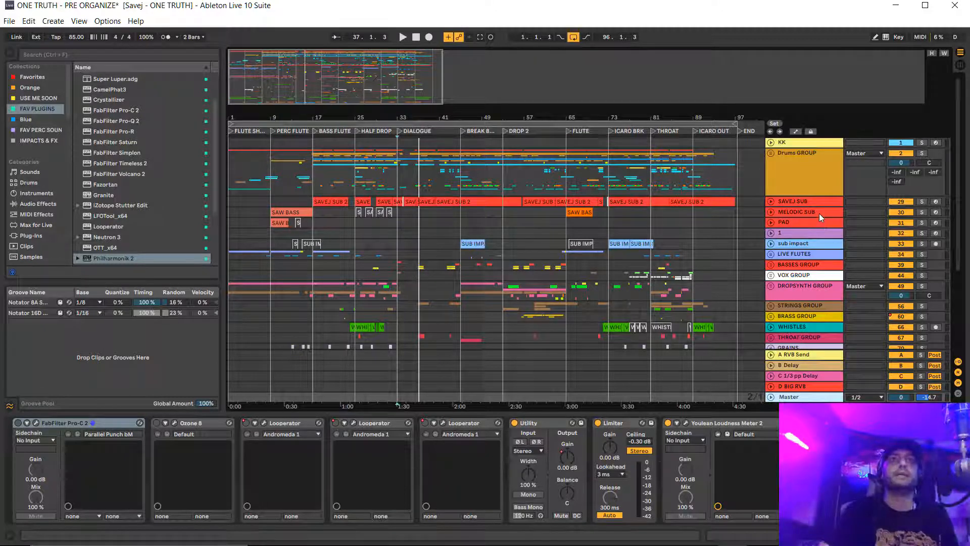
scroll(812, 213, "down", 3)
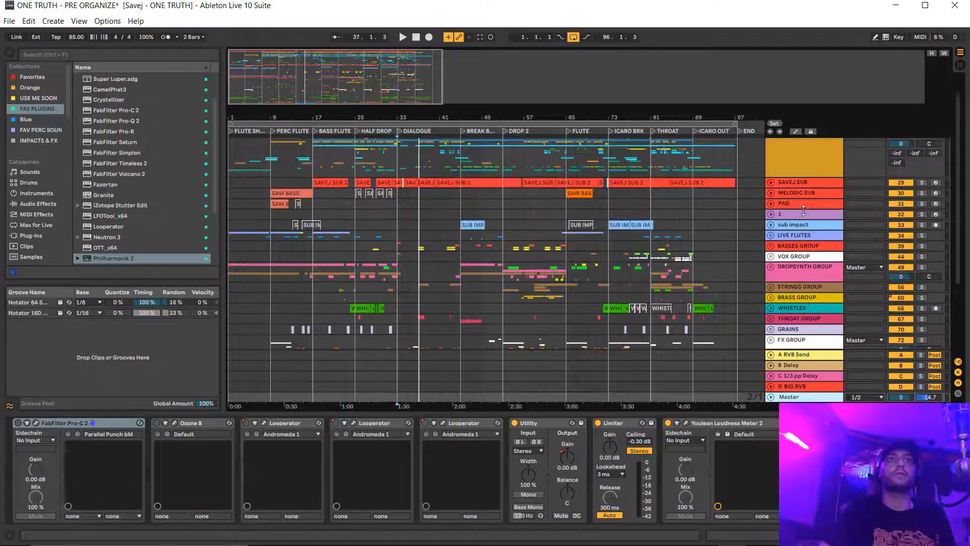
scroll(804, 210, "up", 3)
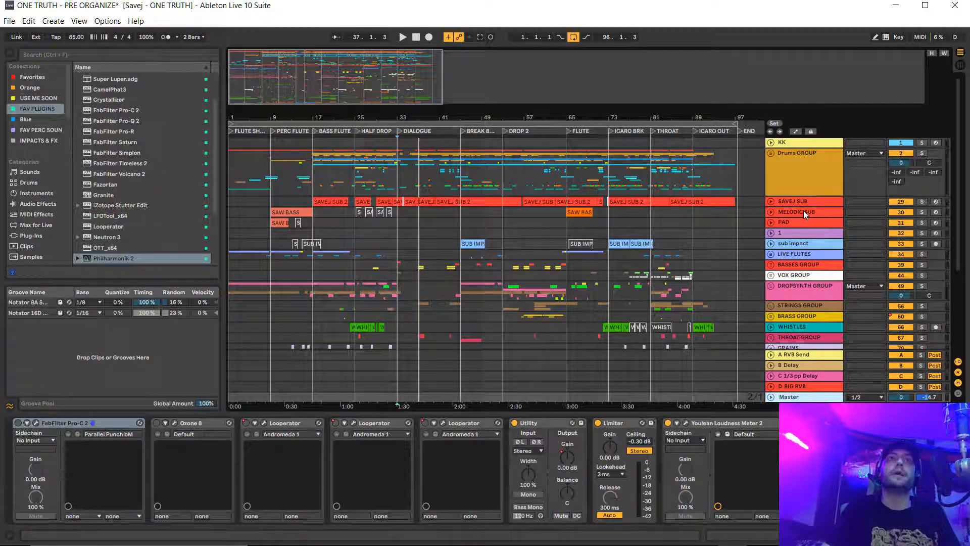
scroll(805, 214, "down", 5)
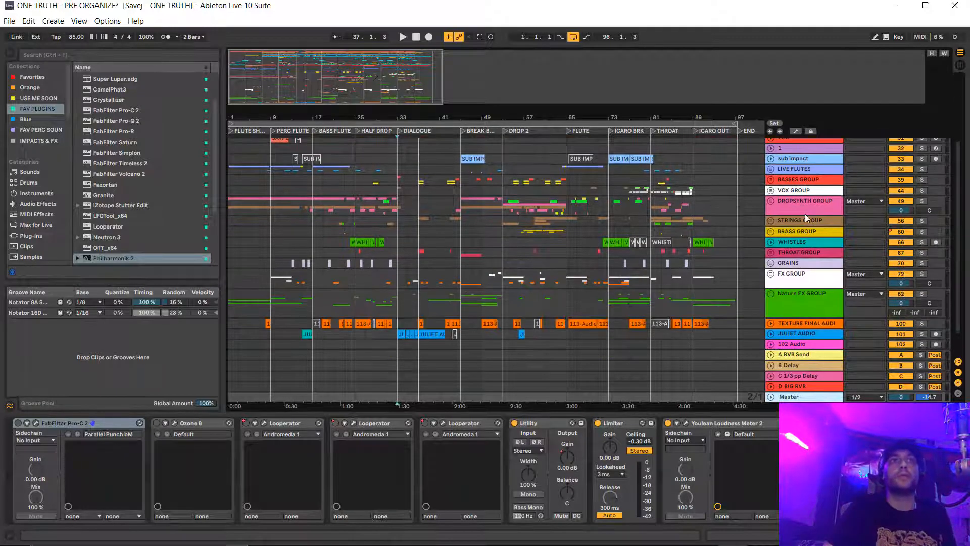
scroll(805, 214, "up", 5)
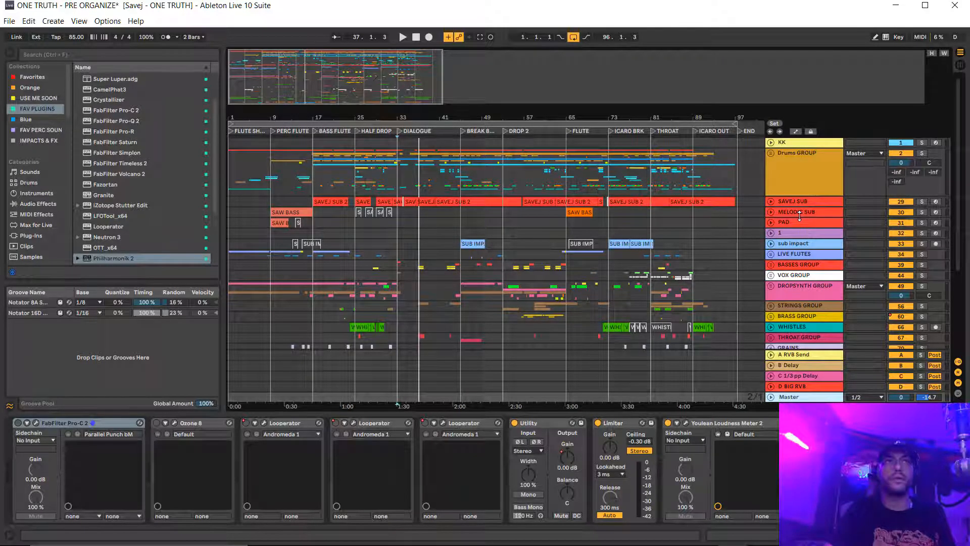
scroll(781, 174, "down", 4)
scroll(782, 176, "up", 4)
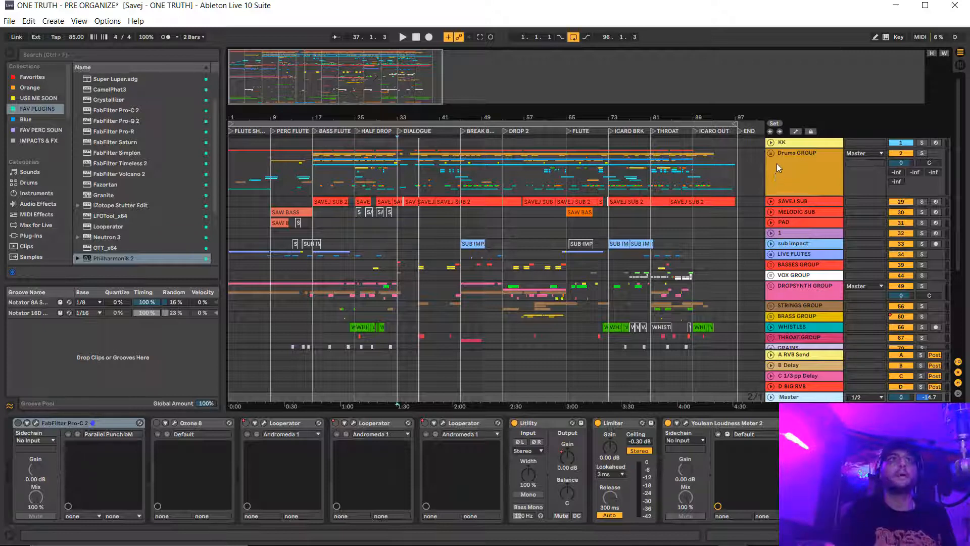
scroll(778, 167, "down", 3)
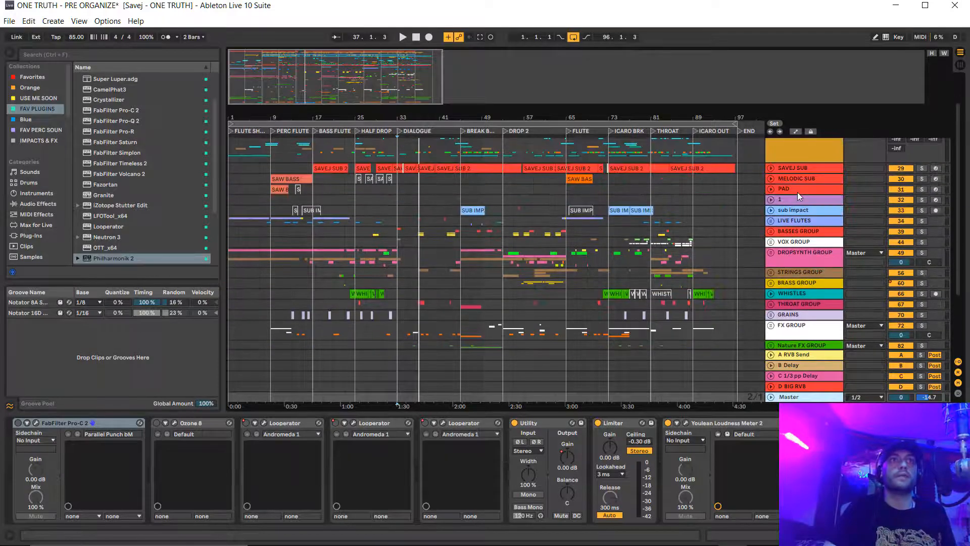
scroll(798, 192, "up", 3)
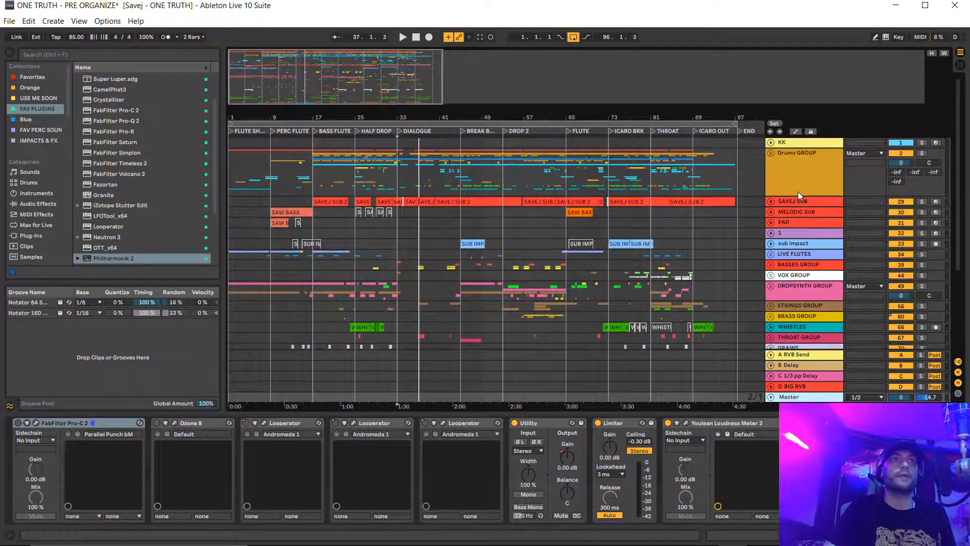
Unfold the Drums GROUP and examine its kick, snare, snap and PERC GROUP tracks
left_click(772, 155)
scroll(812, 230, "down", 2)
scroll(813, 229, "down", 3)
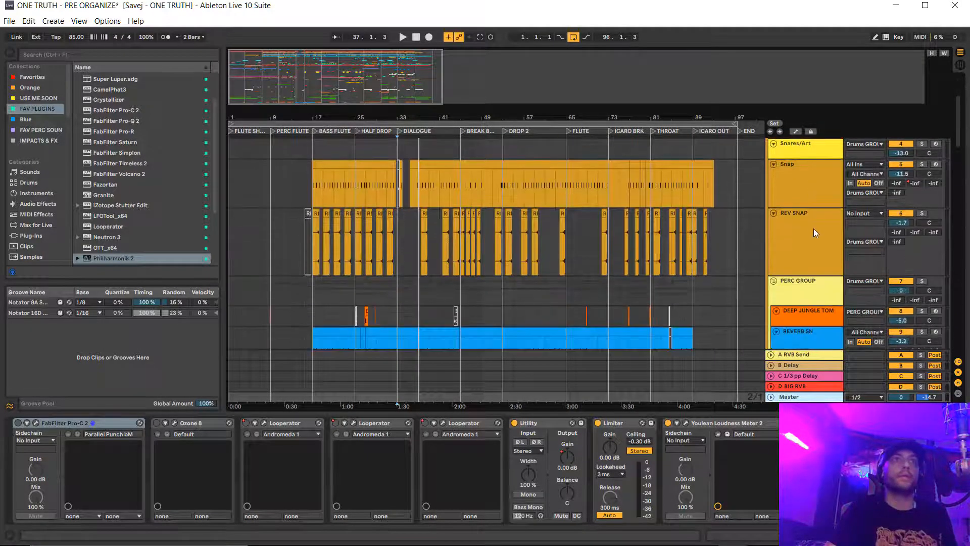
scroll(769, 154, "up", 3)
scroll(798, 235, "down", 5)
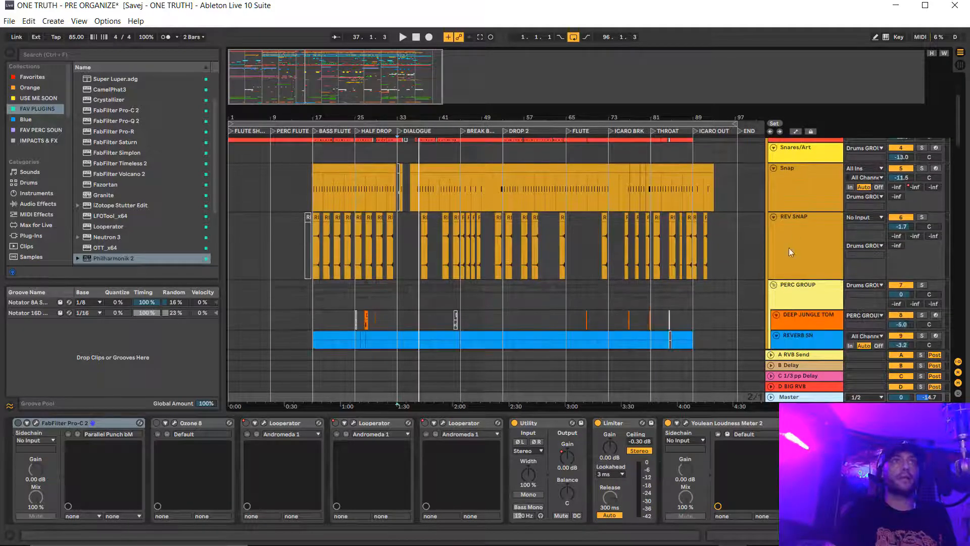
scroll(815, 164, "down", 5)
scroll(811, 174, "down", 2)
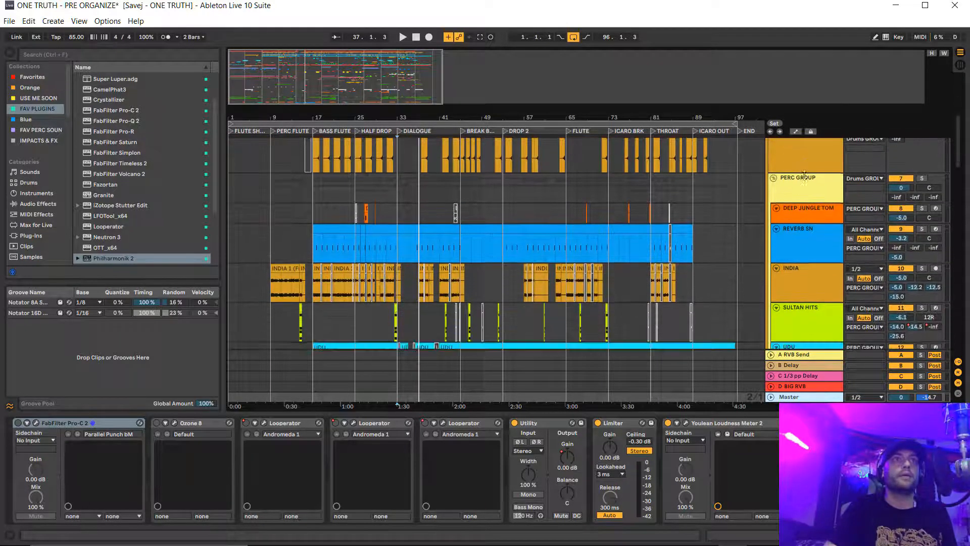
left_click(773, 178)
left_click(774, 178)
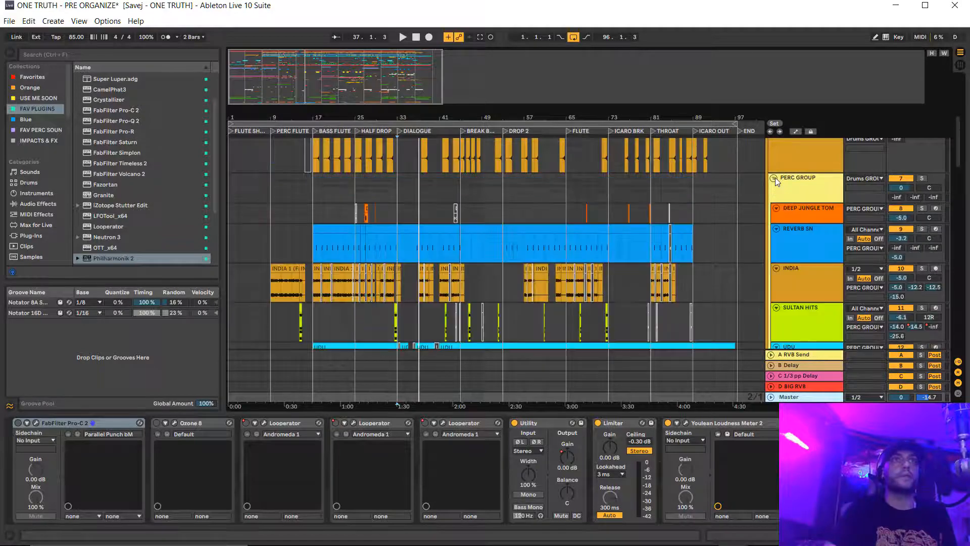
Fold the CYMBALS GRP and SHAKERS GRP inside the Drums GROUP
scroll(794, 190, "down", 8)
scroll(791, 191, "down", 3)
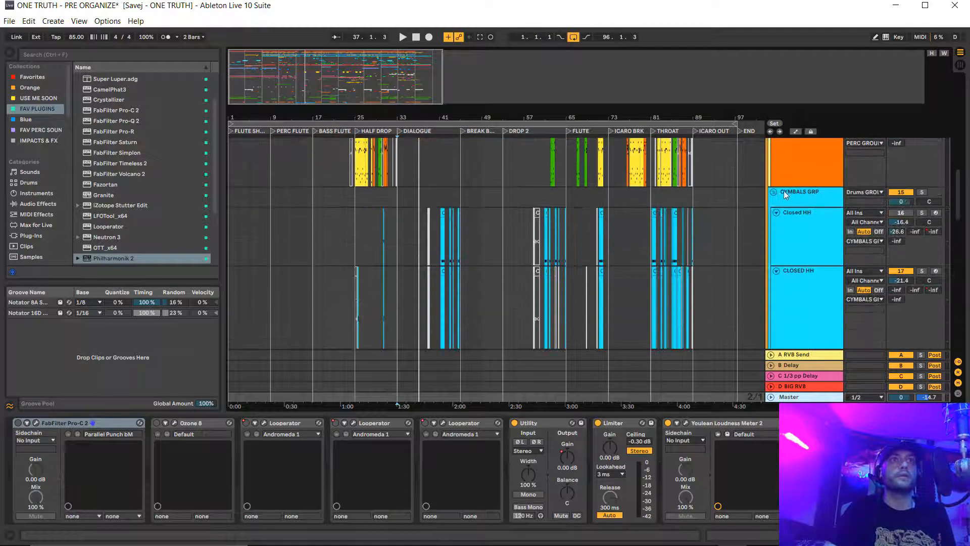
left_click(774, 192)
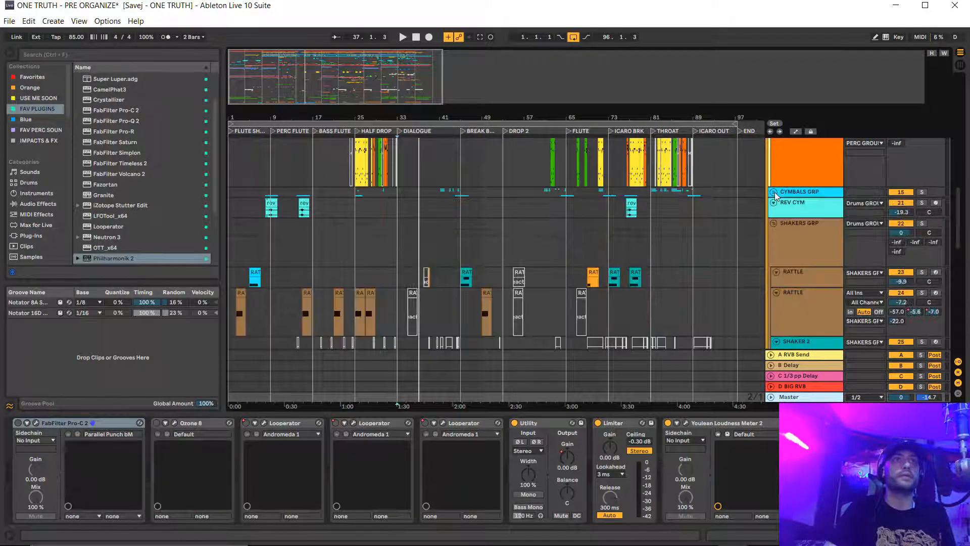
left_click(773, 223)
scroll(778, 226, "down", 2)
scroll(783, 227, "down", 1)
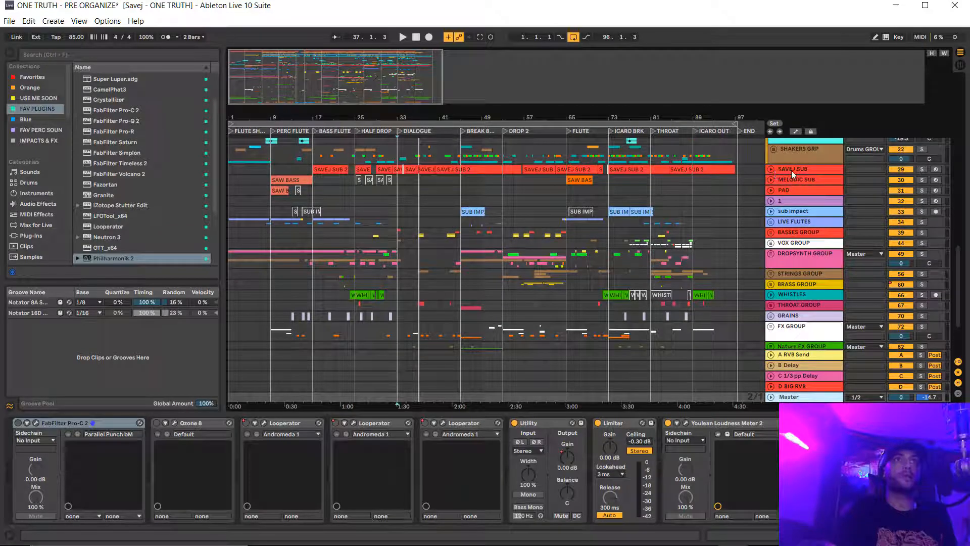
Inspect the device chains of the SAVEJ SUB, MELODIC SUB, PAD and sub impact tracks
left_click(791, 171)
left_click(788, 178)
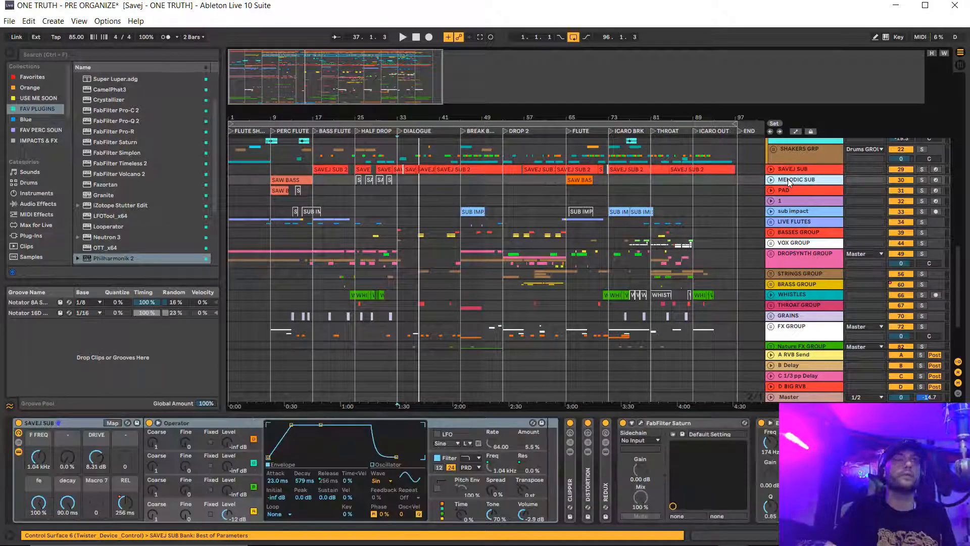
left_click(802, 167)
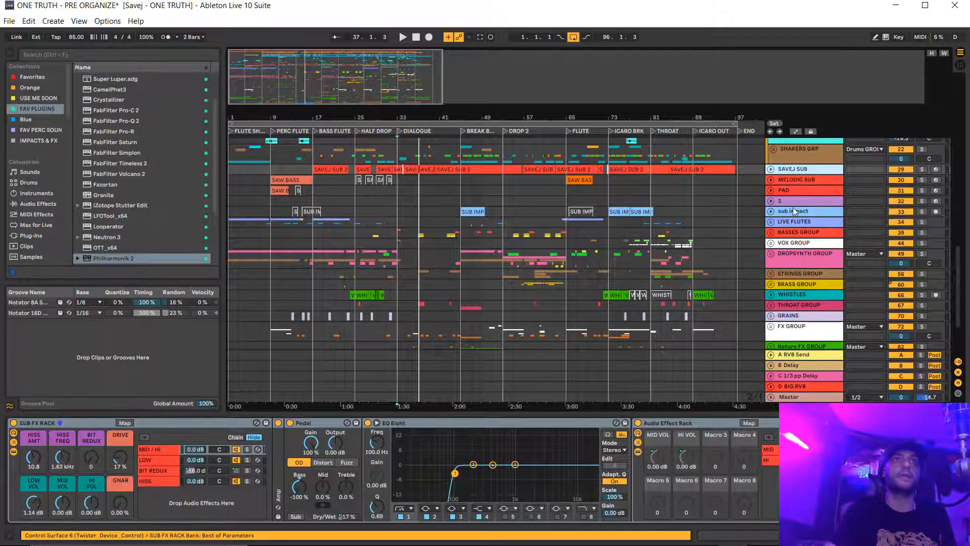
left_click(790, 189)
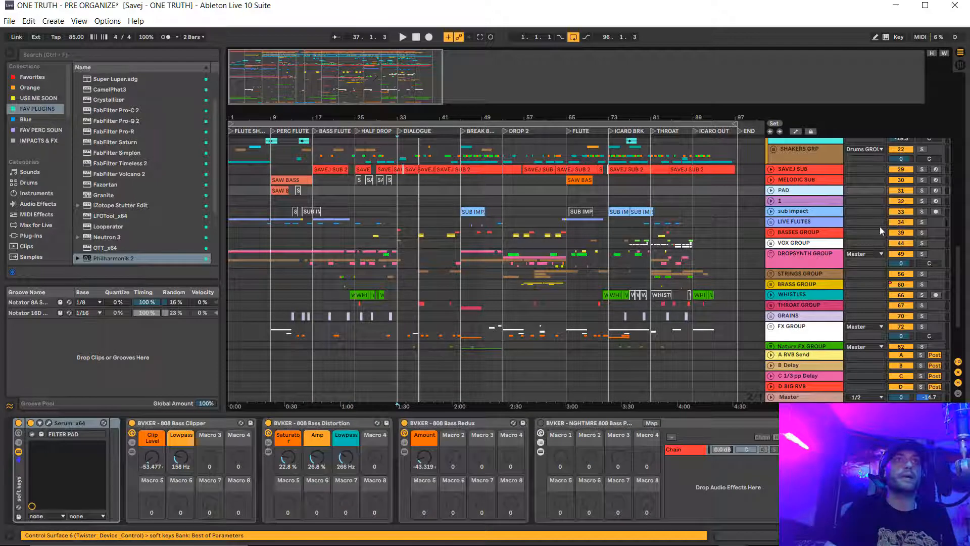
left_click(783, 212)
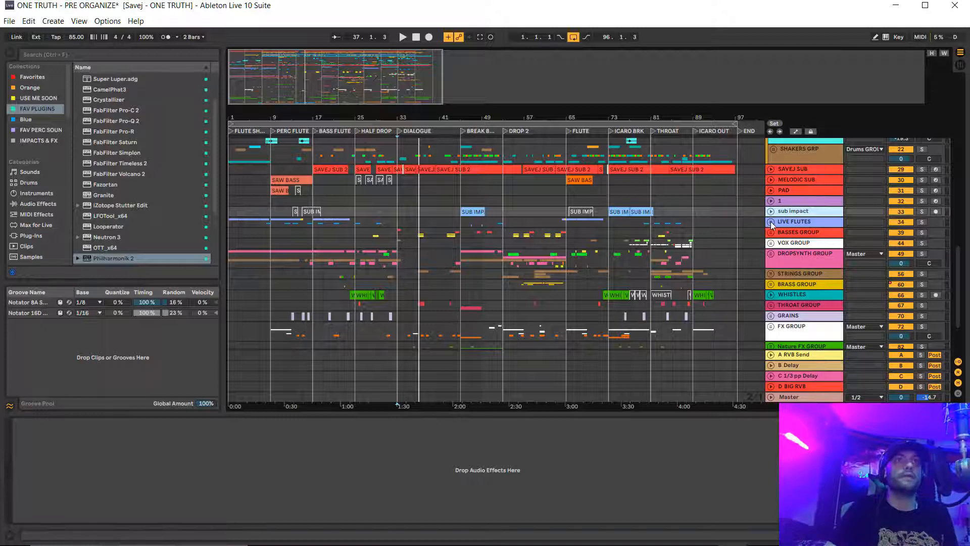
Briefly unfold the LIVE FLUTES and BASSES GROUP to view their tracks, folding each again
left_click(771, 223)
left_click(771, 221)
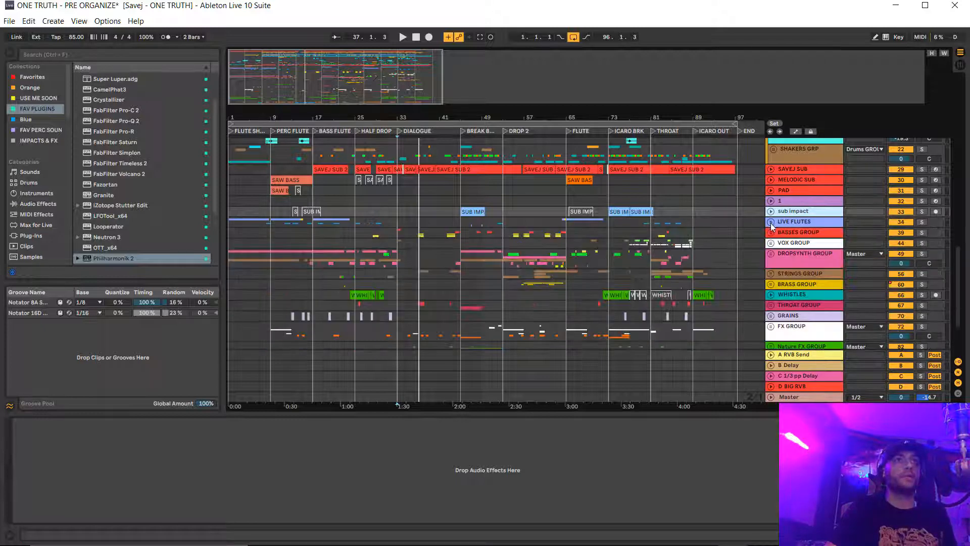
left_click(772, 233)
left_click(771, 233)
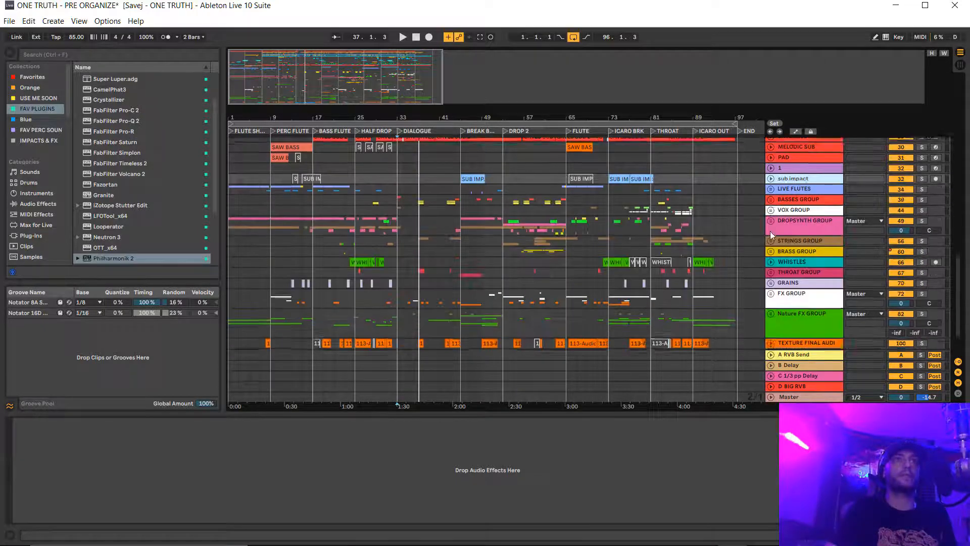
Unfold the VOX GROUP, review its vocal, throat and whistle tracks, and fold it again
scroll(770, 231, "down", 2)
left_click(772, 192)
scroll(791, 221, "down", 7)
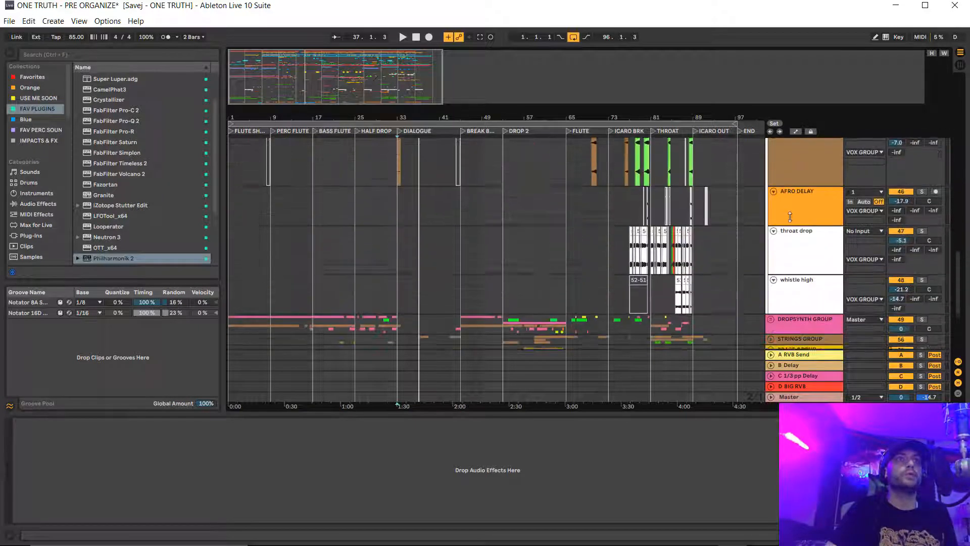
scroll(792, 221, "up", 5)
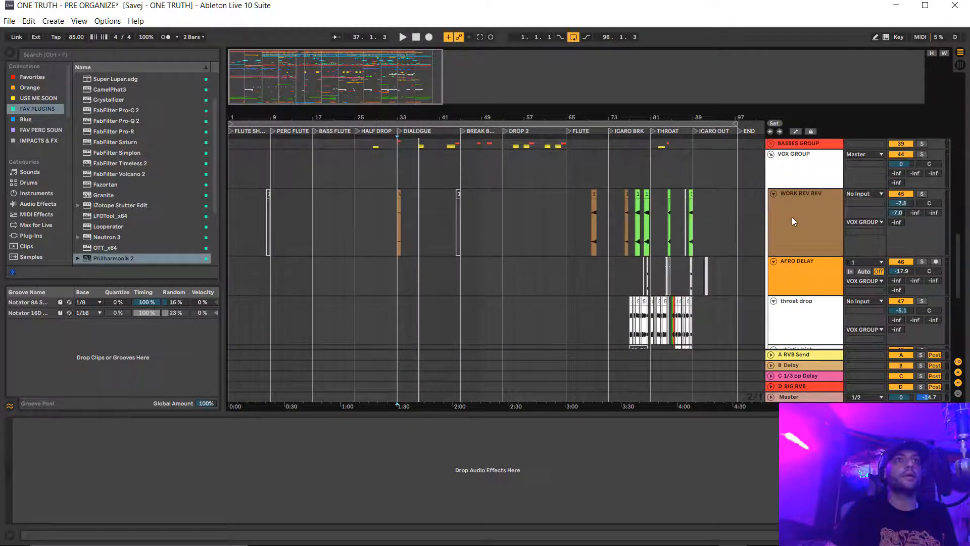
scroll(792, 222, "down", 2)
scroll(793, 217, "up", 4)
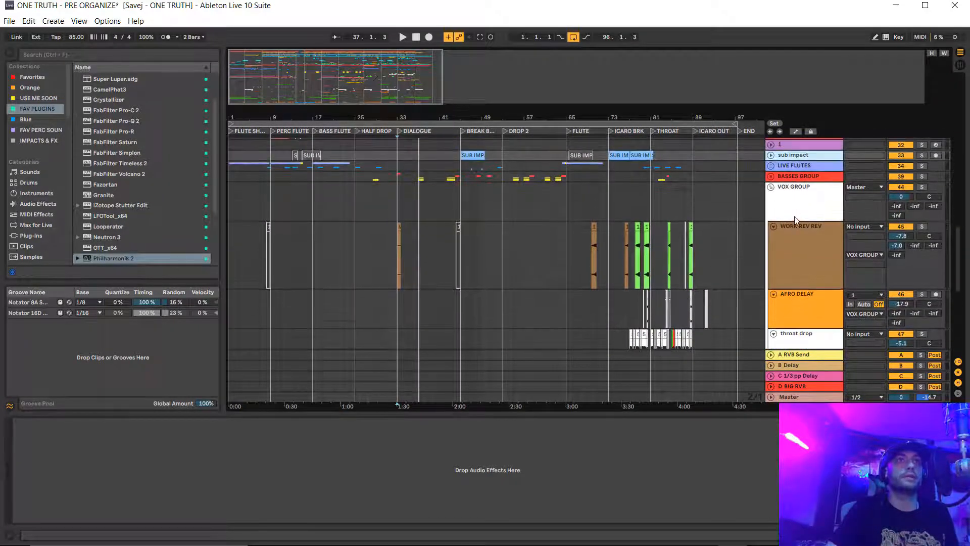
scroll(794, 218, "down", 1)
left_click(772, 155)
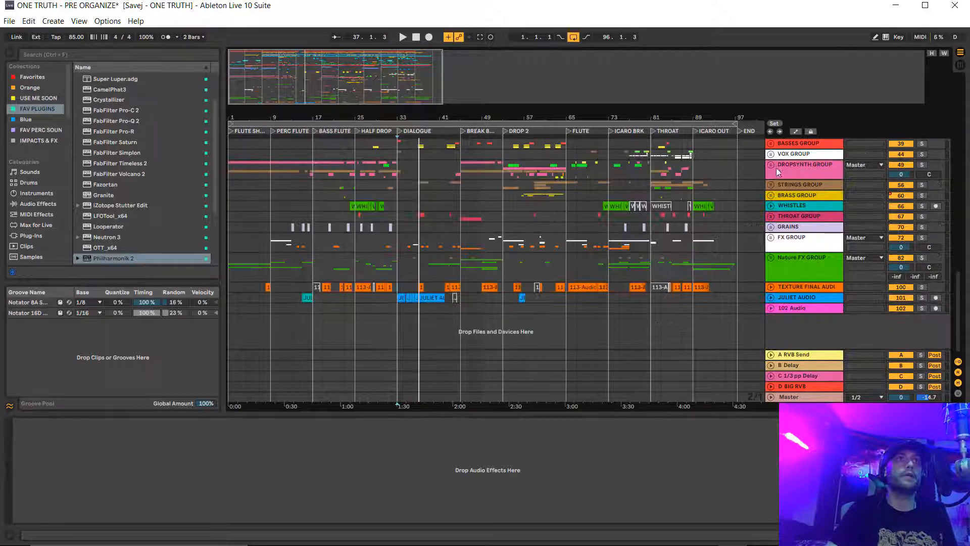
Show the DROPSYNTH GROUP's devices, and briefly unfold the STRINGS GROUP to view its tracks
left_click(817, 172)
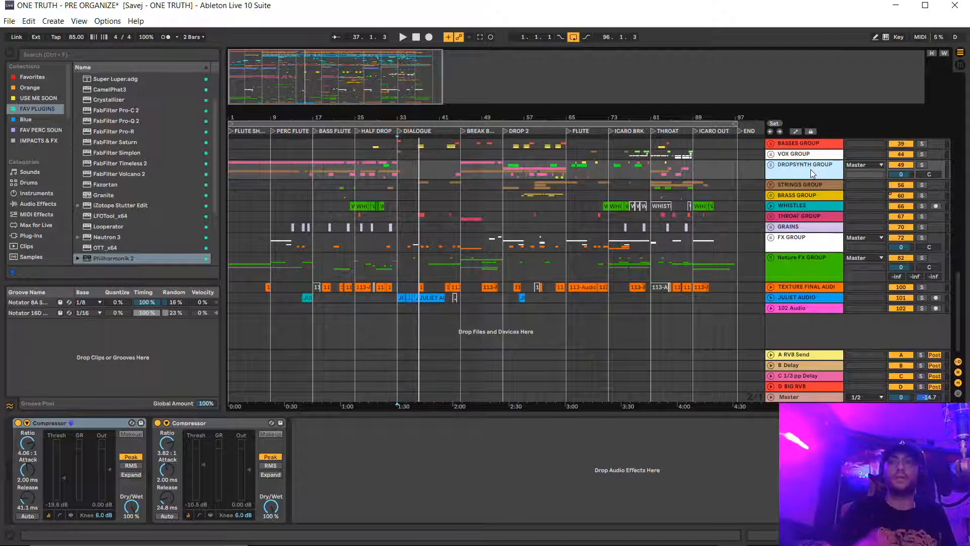
left_click(769, 184)
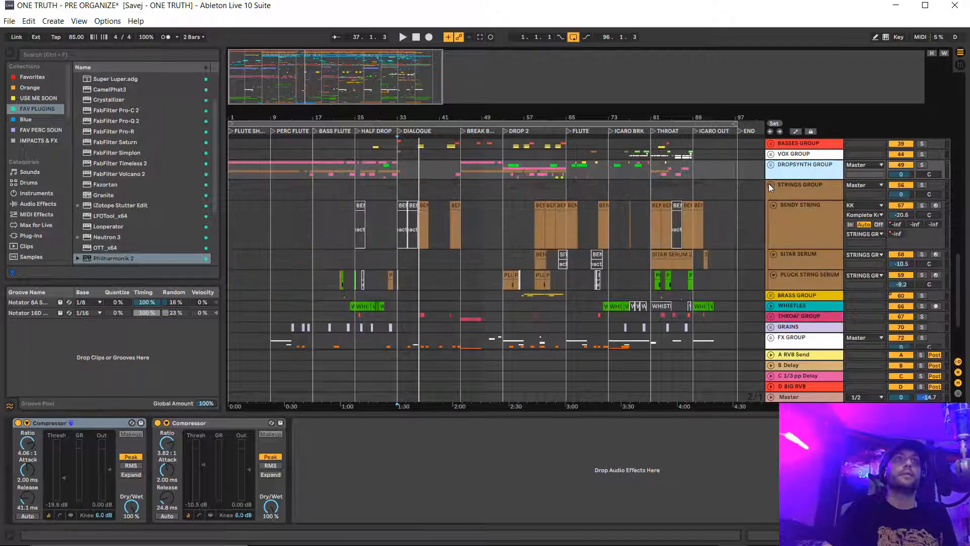
left_click(770, 185)
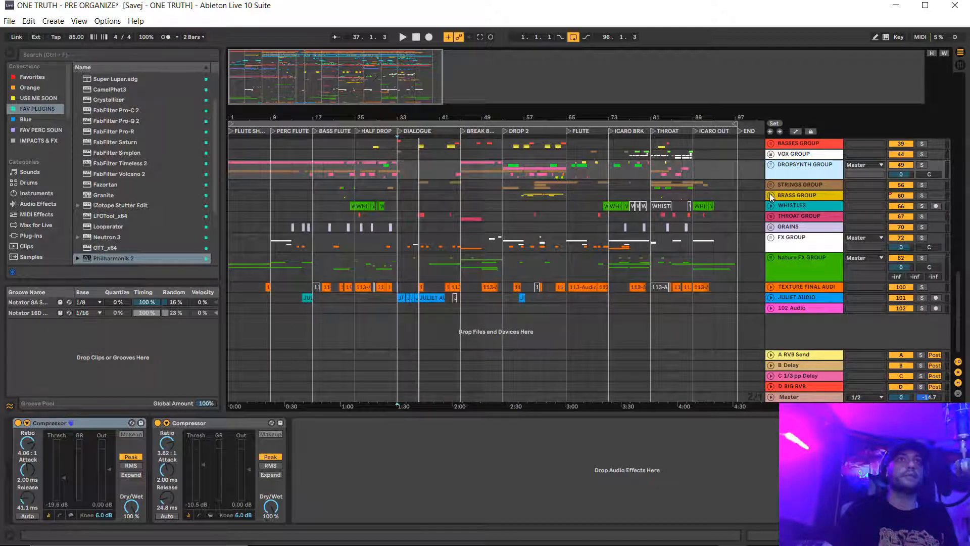
Show the WHISTLES track's device chain, and briefly unfold the track to view its clips
left_click(794, 209)
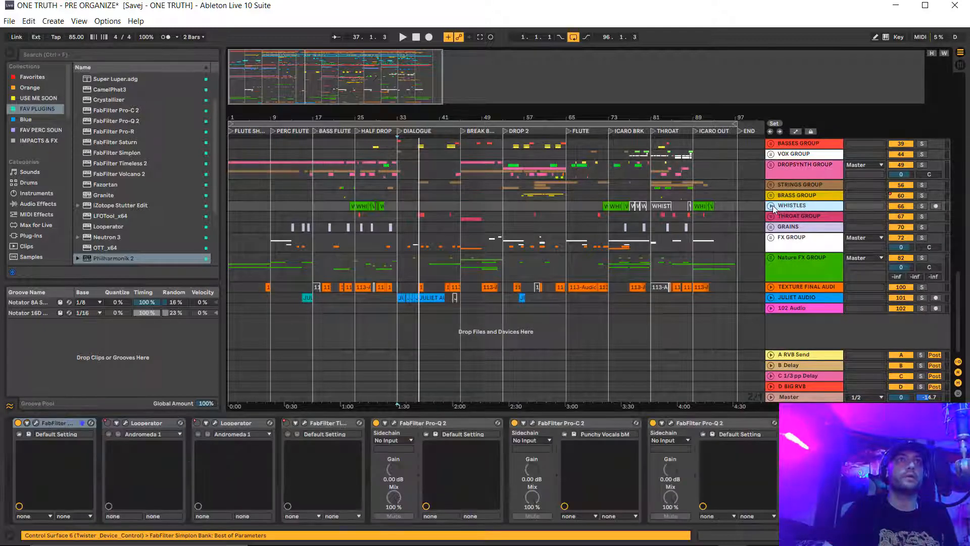
left_click(772, 206)
left_click(772, 205)
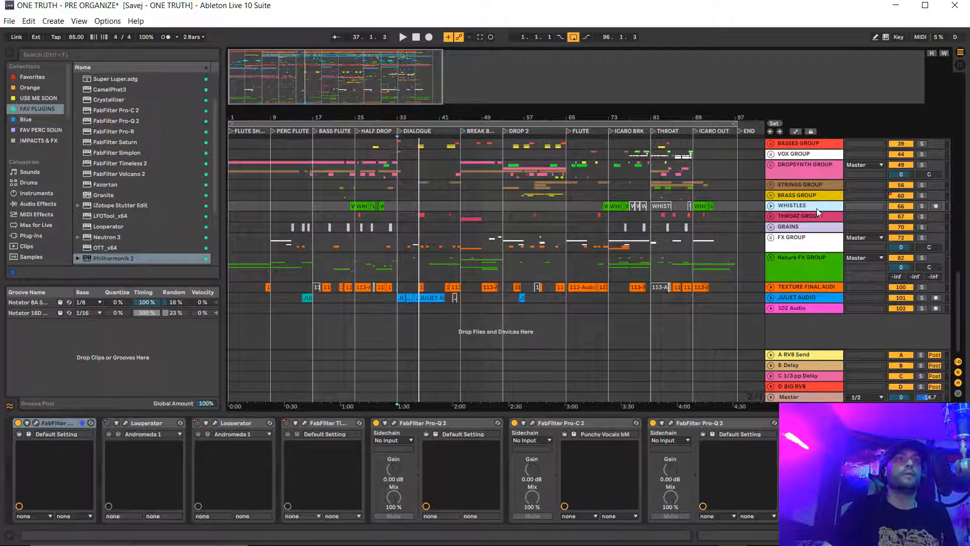
View the tracks inside the THROAT GROUP and GRAINS group, including the GRANITE 1 device, and fold both groups again
left_click(771, 227)
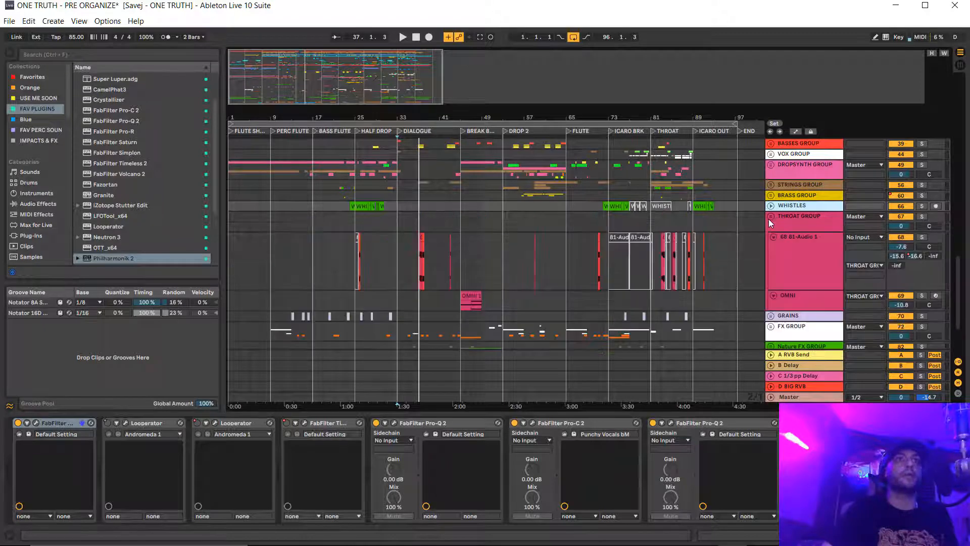
left_click(771, 227)
left_click(771, 227)
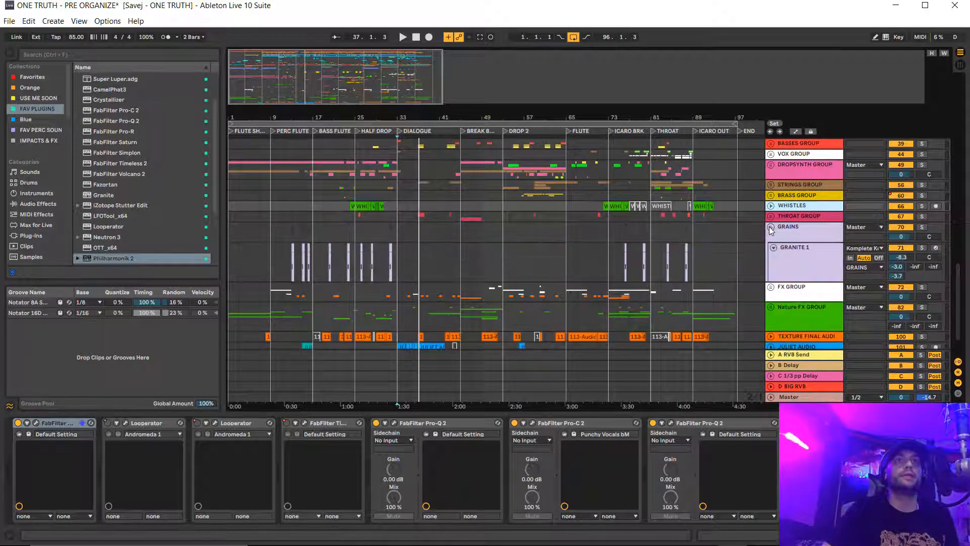
left_click(781, 246)
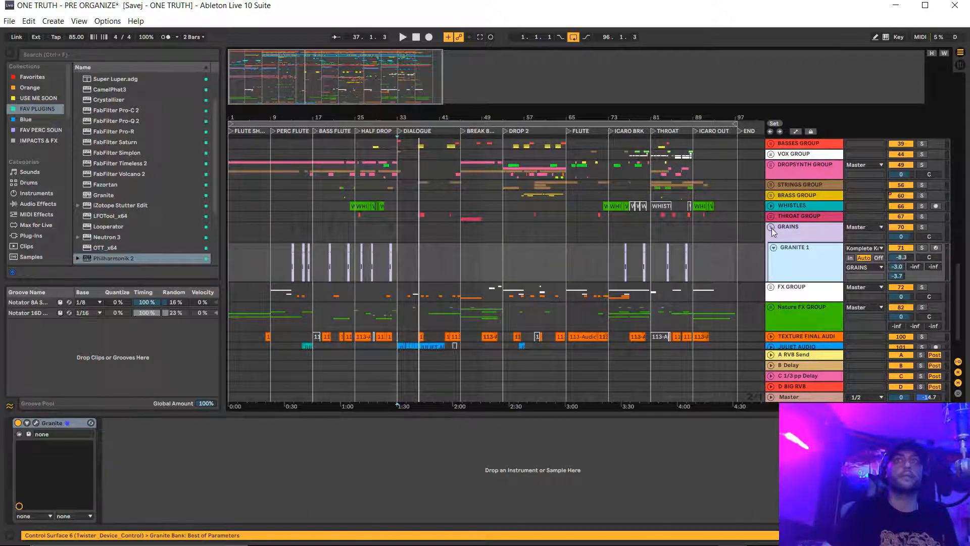
left_click(772, 228)
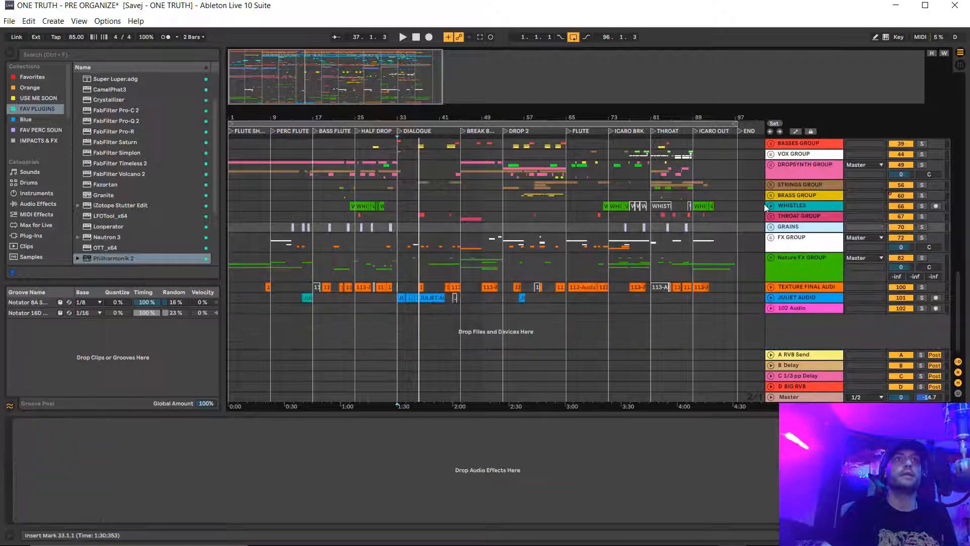
Unfold the FX GROUP, review its rise, fall, downsweep and texture tracks, and fold it again
left_click(771, 237)
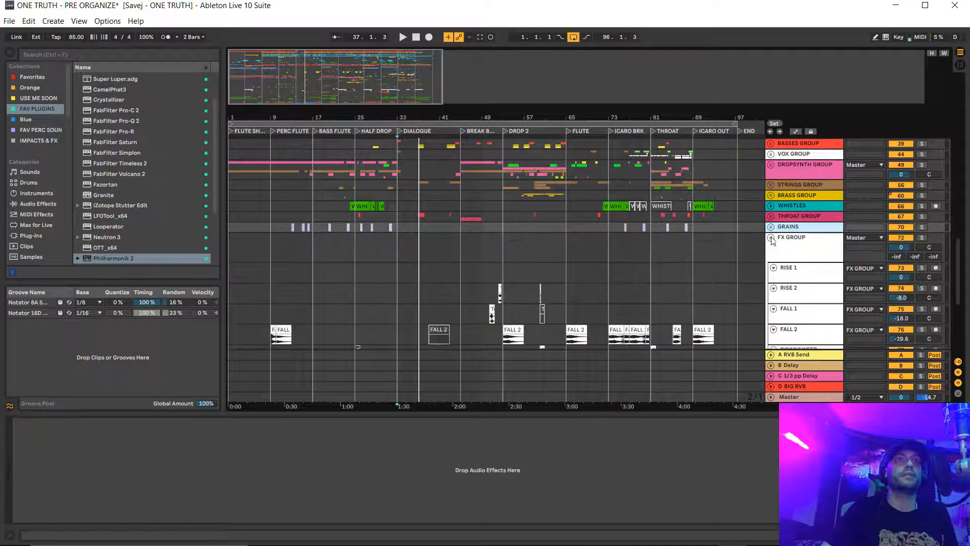
scroll(774, 202, "down", 4)
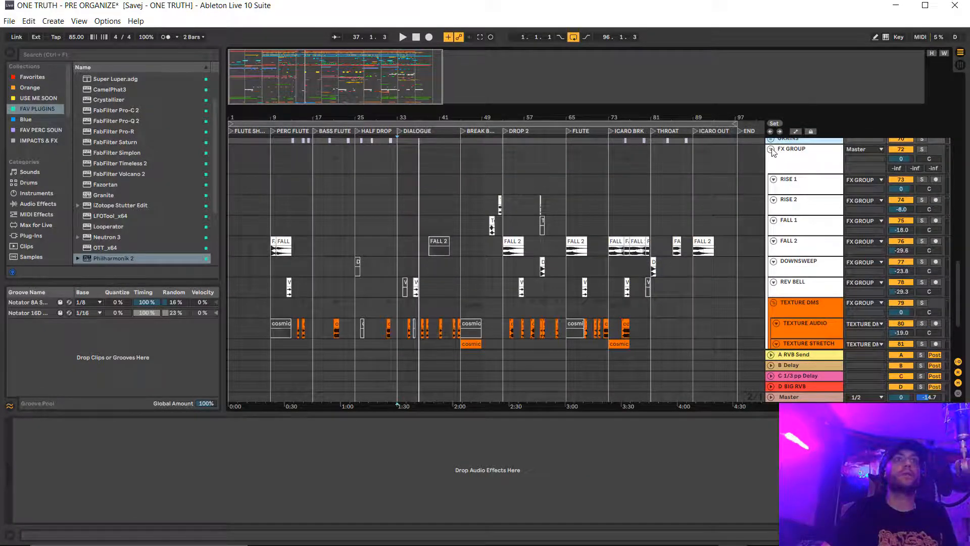
left_click(771, 150)
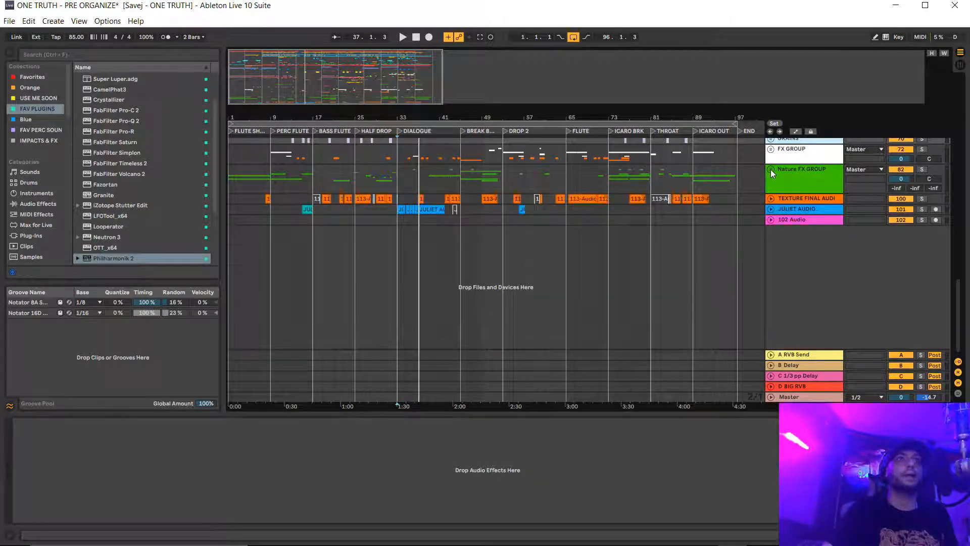
Unfold the Nature FX GROUP, review its insect, singing bowl and nature audio tracks, and fold it again
left_click(772, 169)
scroll(772, 169, "down", 3)
scroll(771, 169, "up", 5)
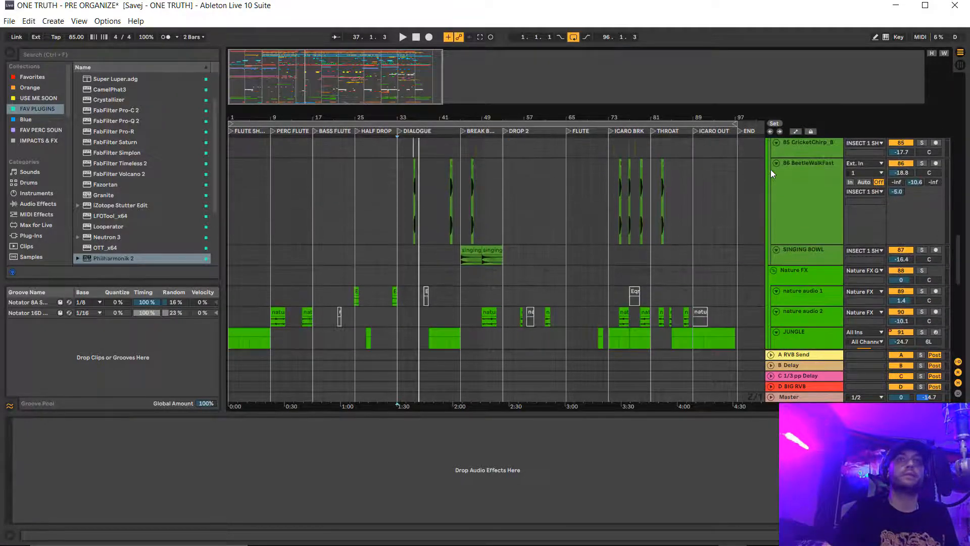
scroll(772, 173, "down", 2)
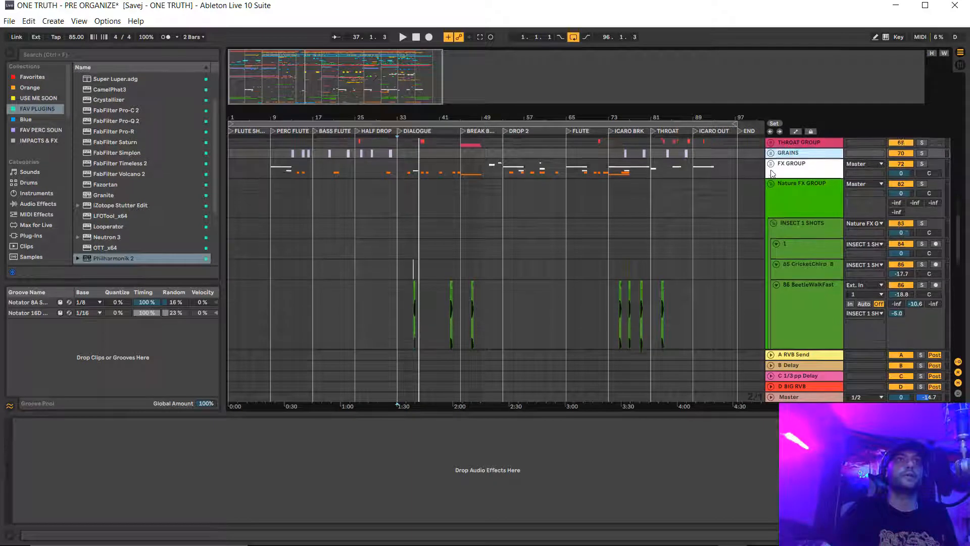
scroll(771, 170, "down", 2)
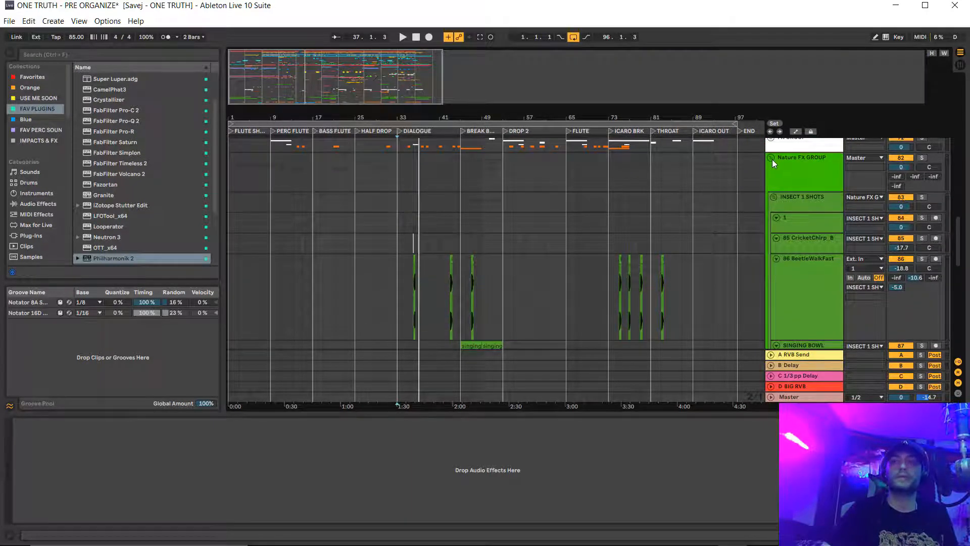
left_click(772, 159)
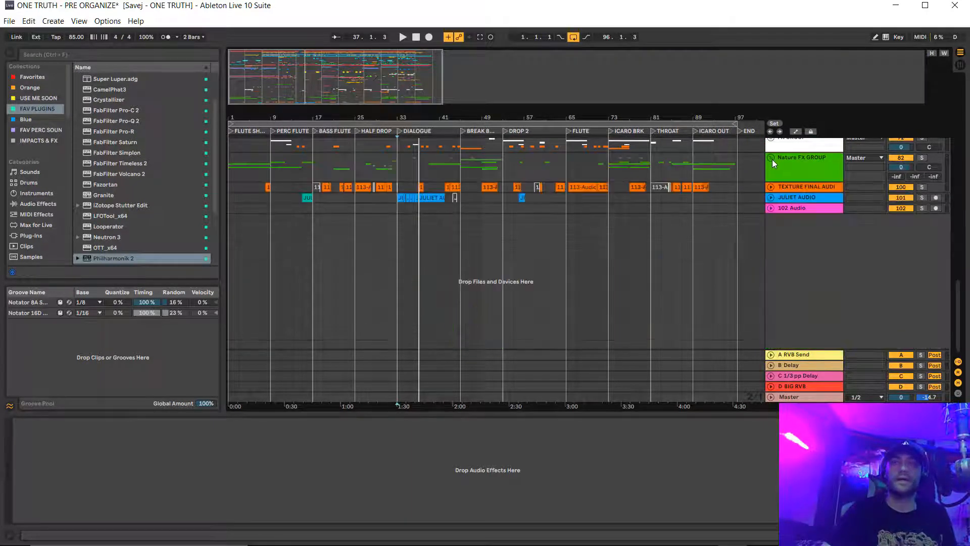
Briefly unfold the TEXTURE FINAL AUDI group and the JULIET AUDIO track, and show JULIET AUDIO's device chain
left_click(770, 187)
left_click(770, 187)
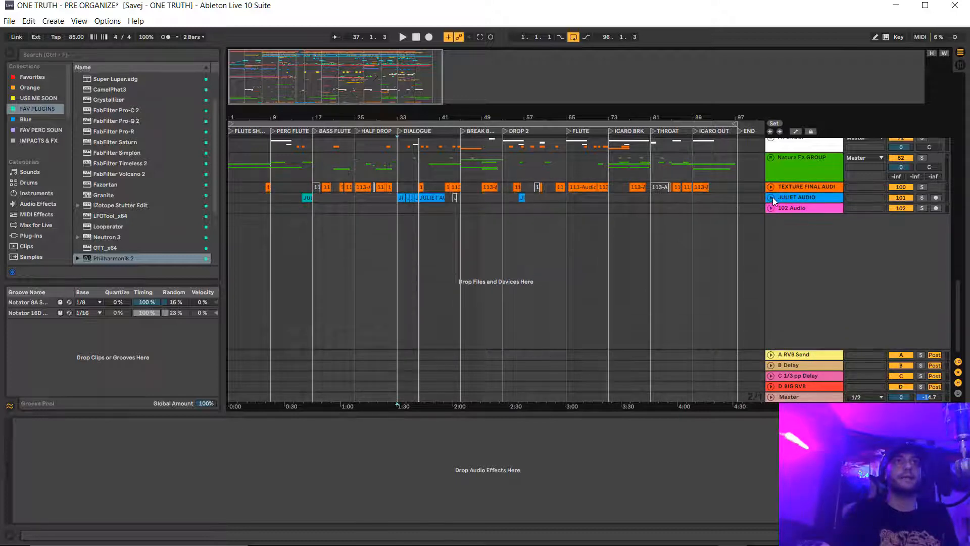
left_click(772, 198)
left_click(772, 197)
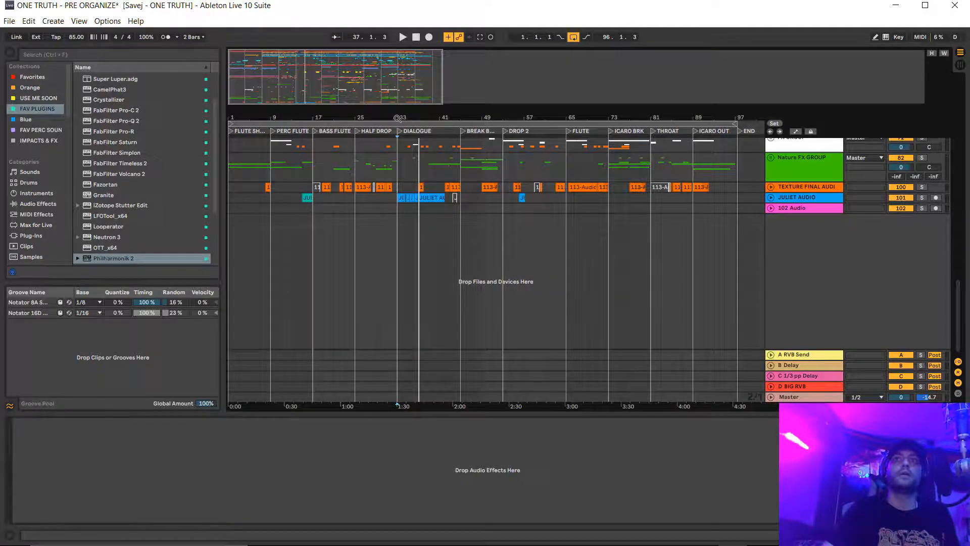
mouse_move(399, 119)
left_mouse_down()
mouse_move(399, 152)
mouse_move(398, 121)
left_mouse_up()
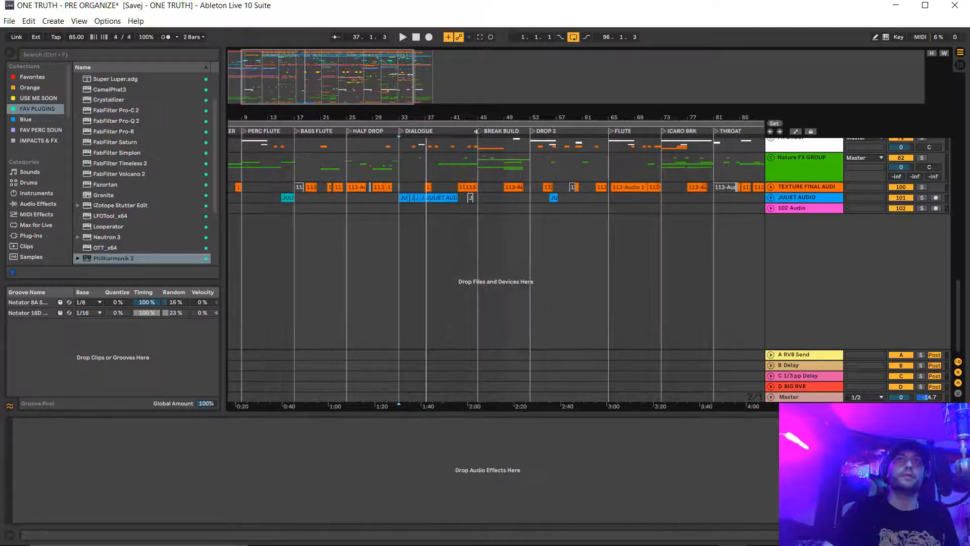
left_click(554, 197)
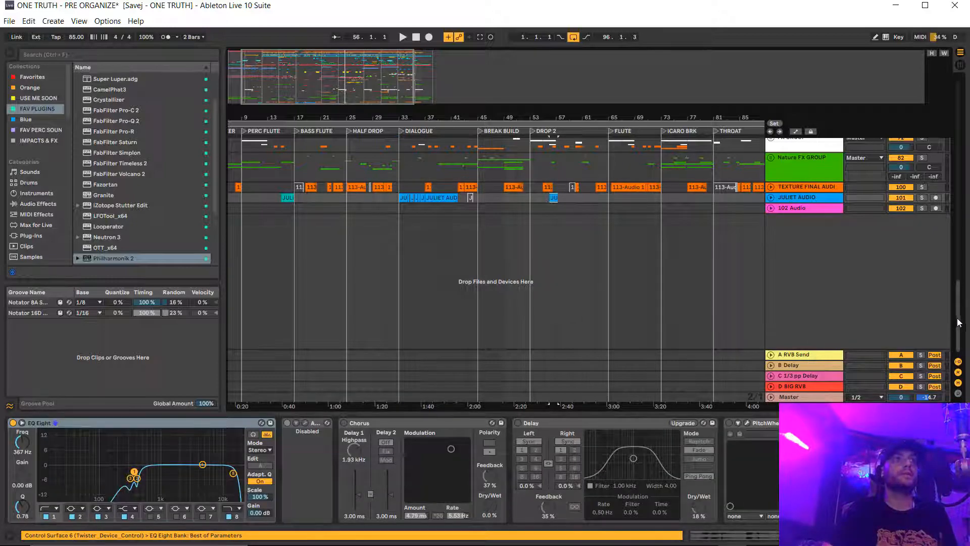
Return to the first tracks of the arrangement and show the Drums GROUP's device chain
scroll(961, 314, "up", 3)
scroll(962, 315, "up", 10)
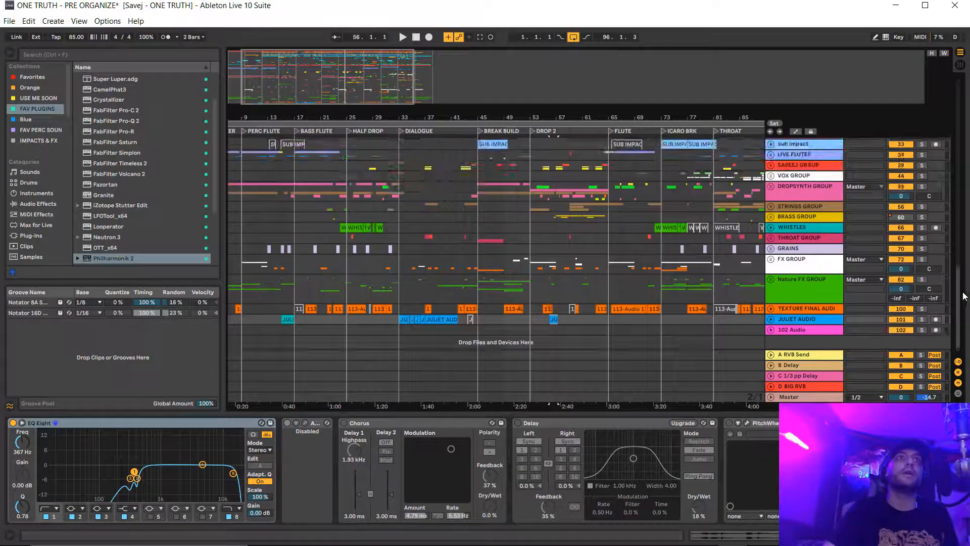
scroll(804, 263, "up", 4)
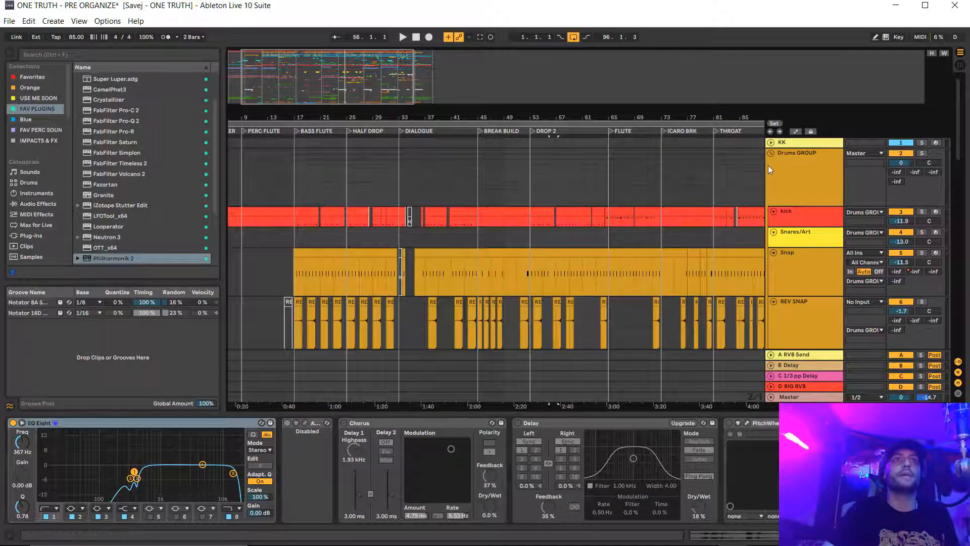
left_click(802, 156)
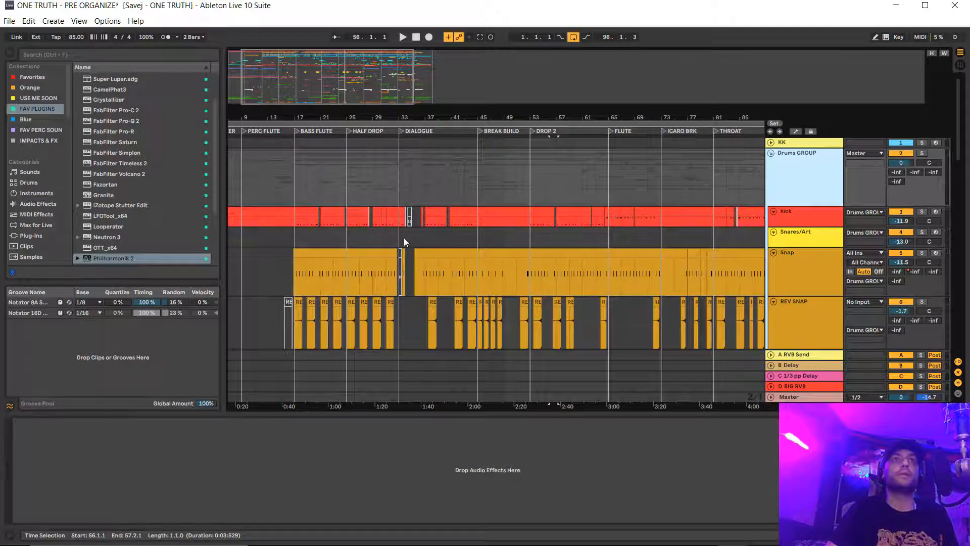
Show the kick track's device chain with DS Kick, and briefly unfold the KICK SPLIT rack to view its chains
left_click(808, 218)
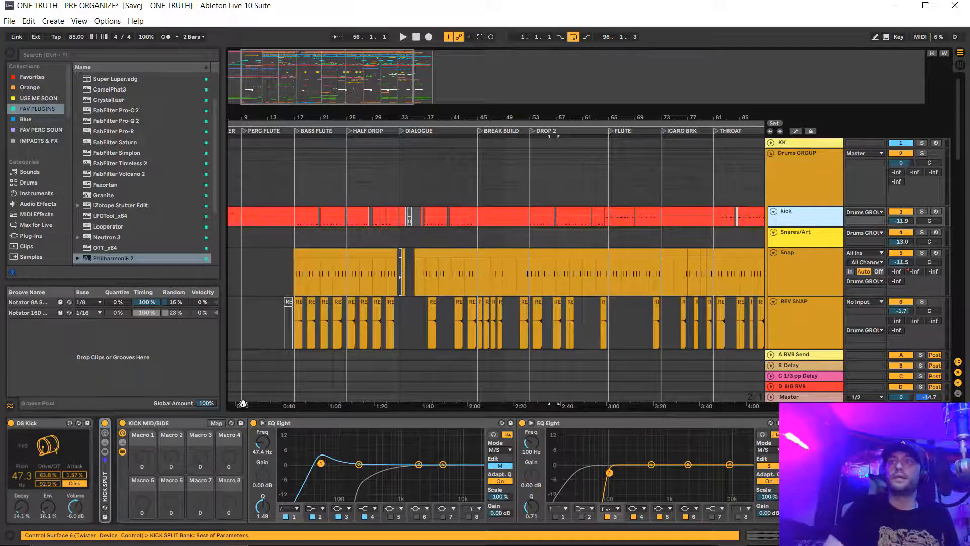
left_click(49, 420)
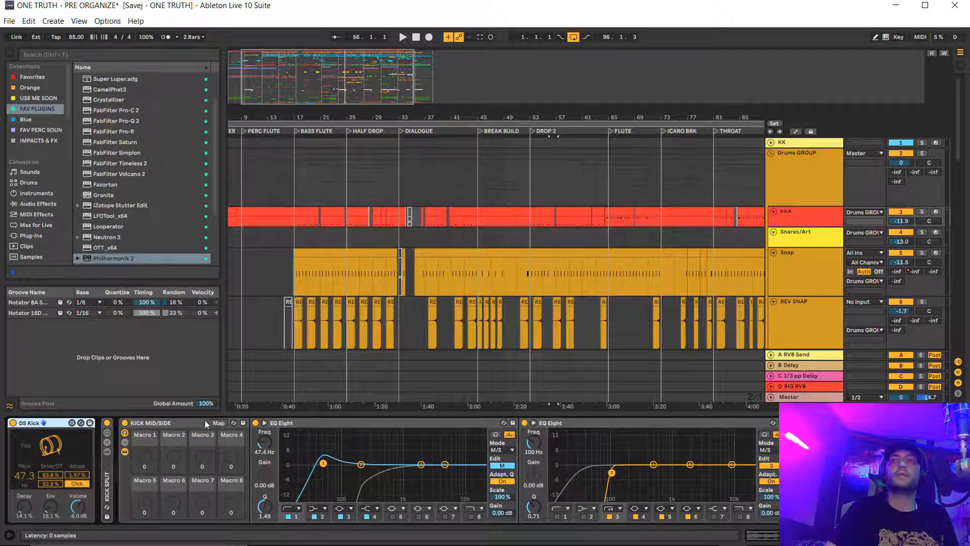
double_click(107, 478)
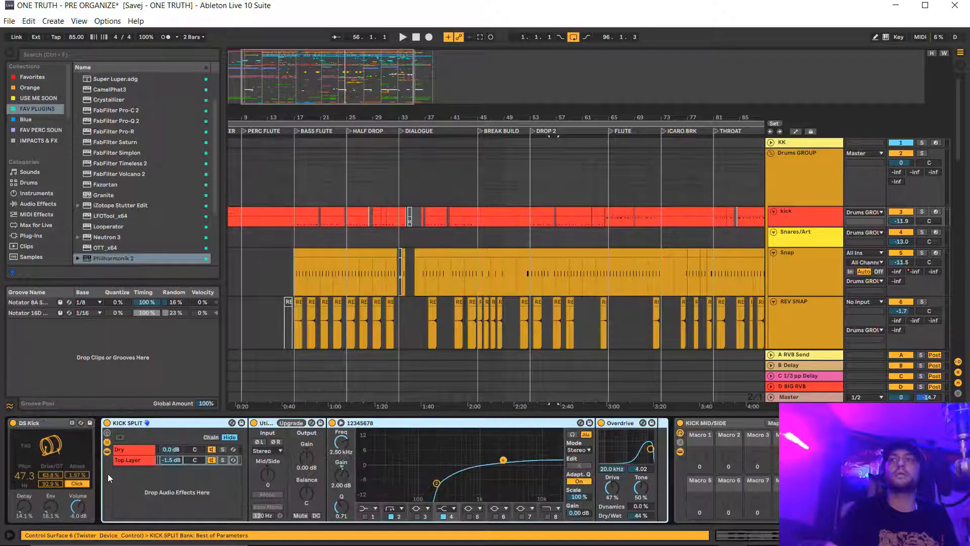
double_click(178, 425)
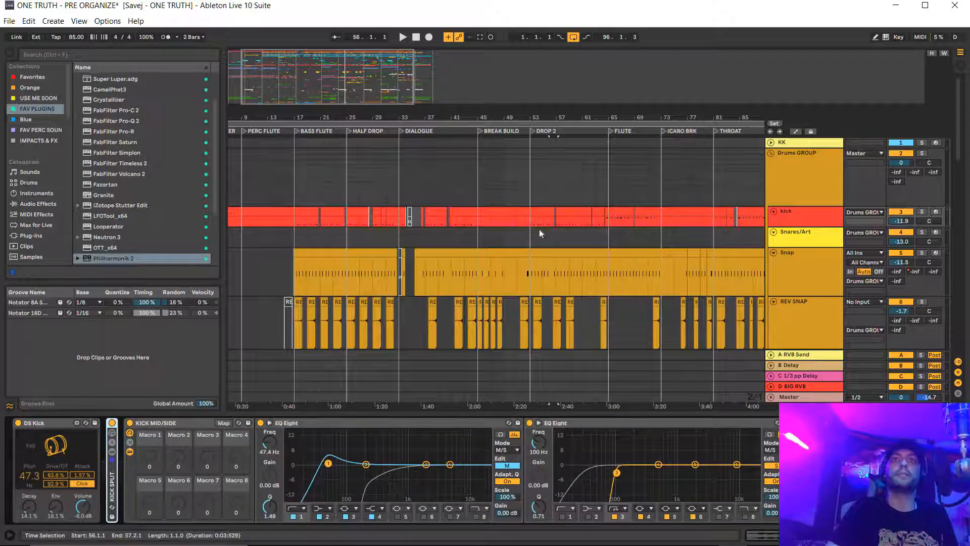
Show the Snap track's devices, solo the track, and play it briefly from bar 17
scroll(864, 205, "down", 4)
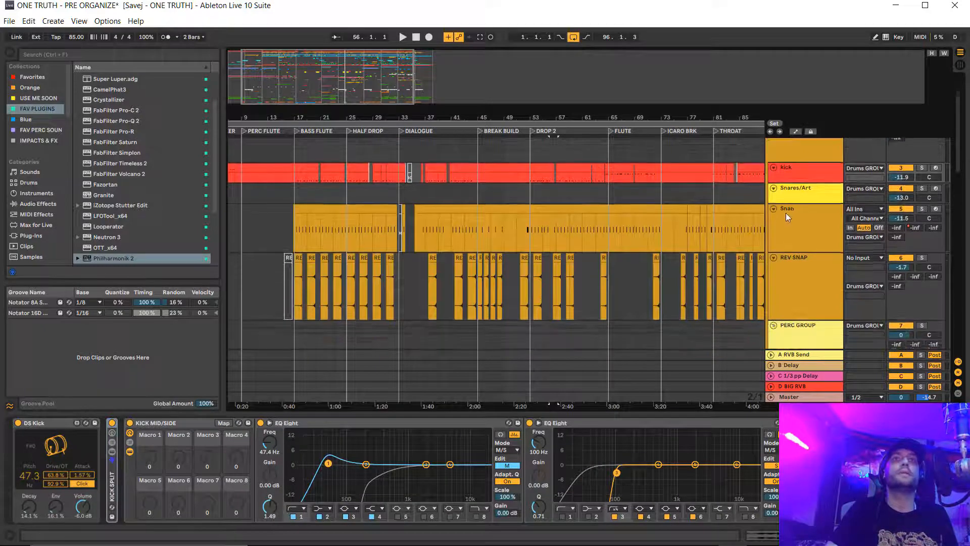
left_click(799, 199)
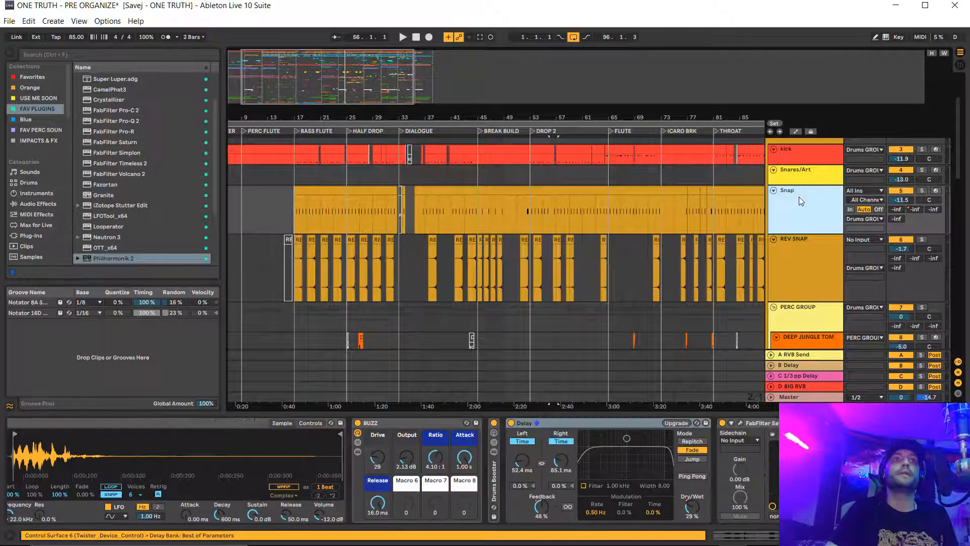
left_click(922, 190)
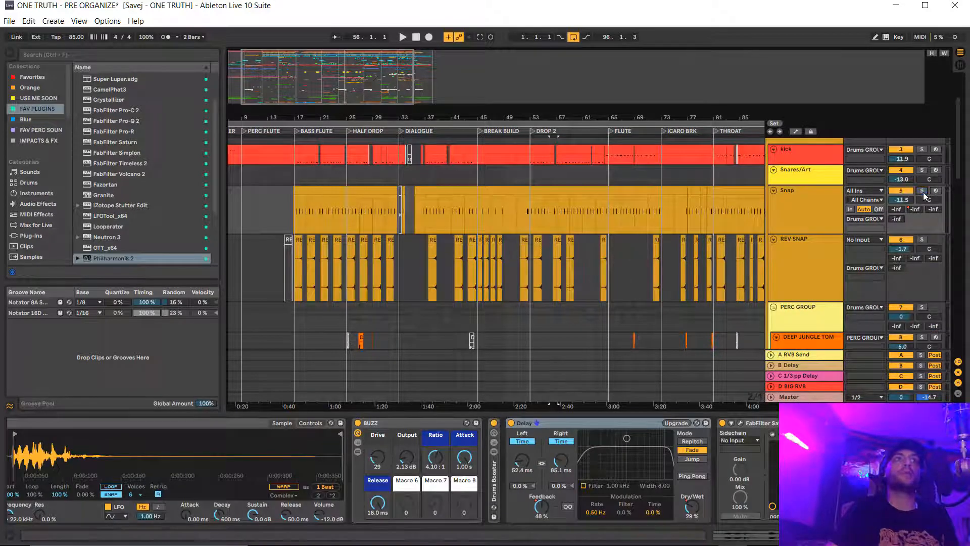
left_click(299, 218)
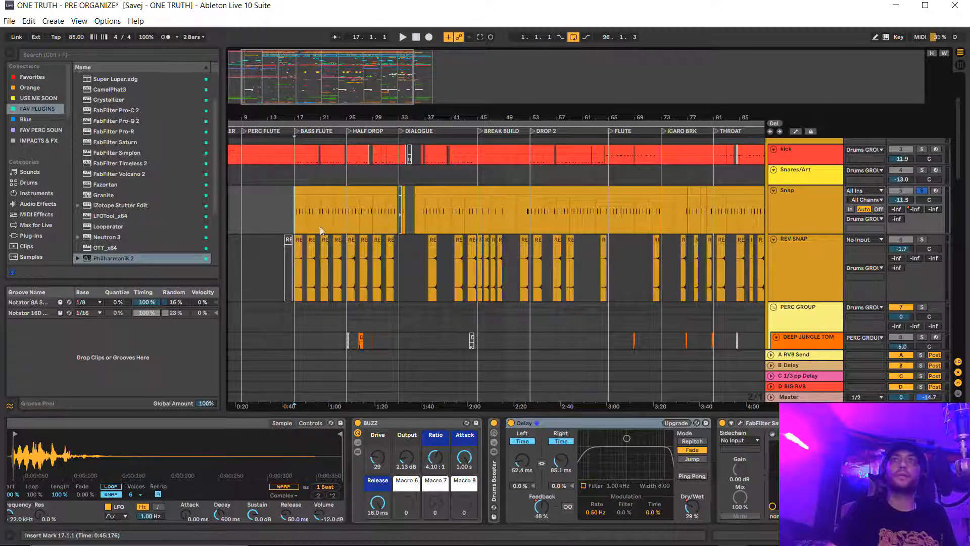
key("space")
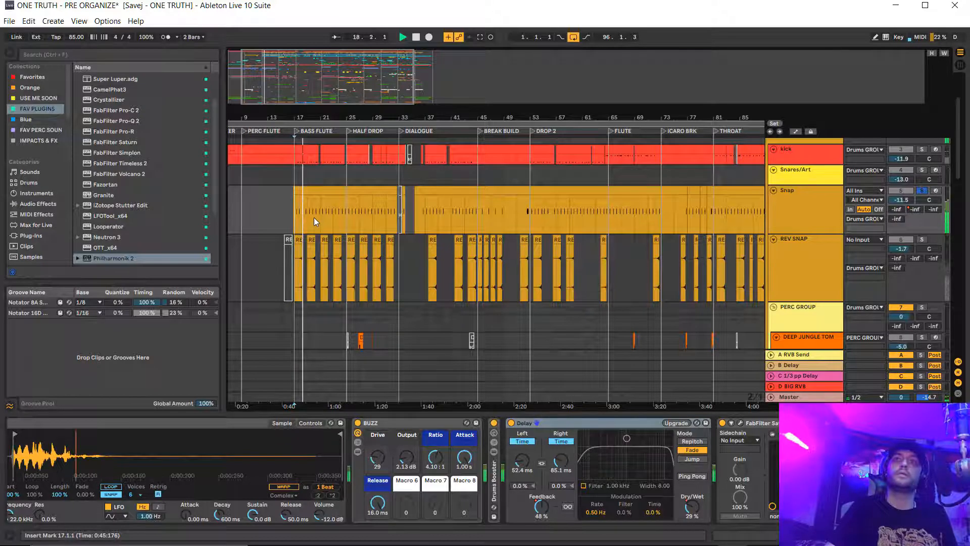
key("space")
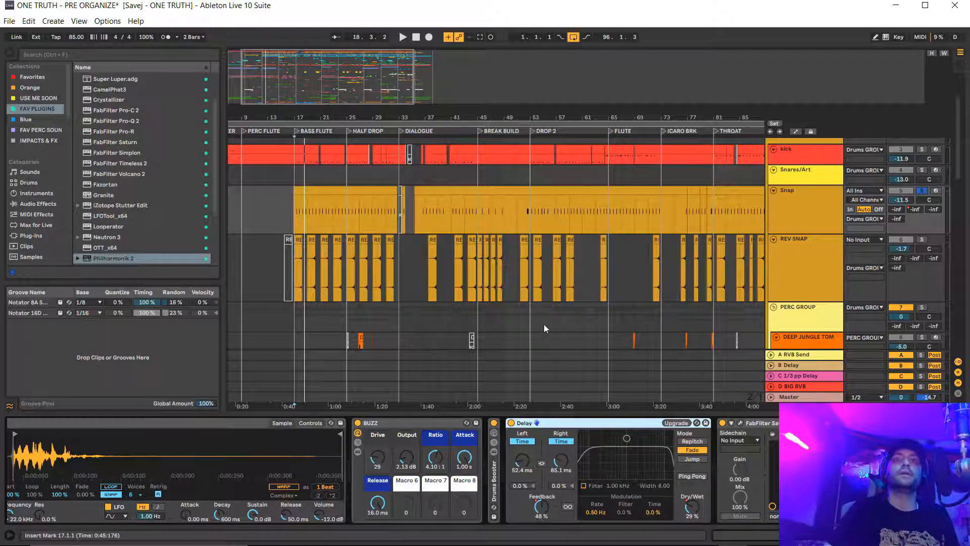
Show the automation lanes and play the soloed Snap track from bar 46 to hear its Delay Feedback automation in BREAK BUILD
key("a")
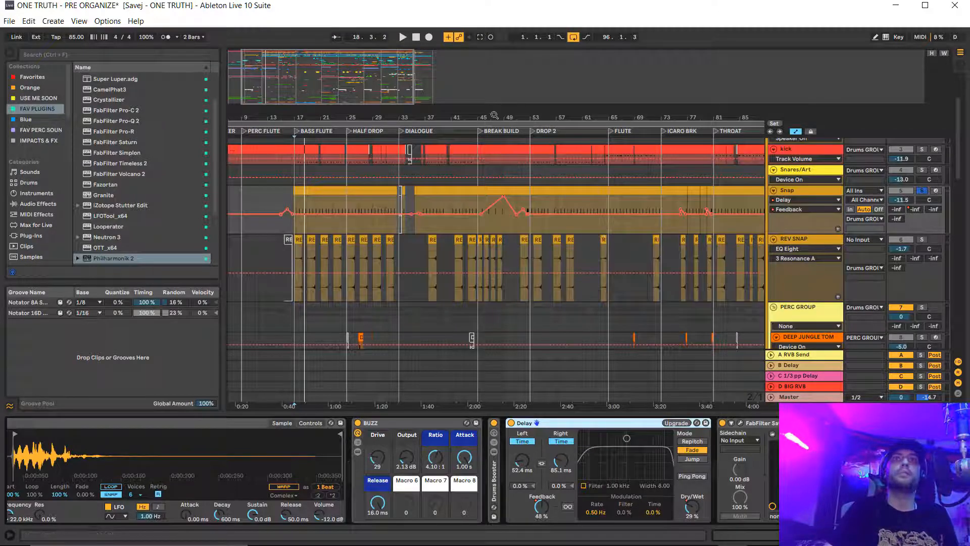
left_click_drag(494, 119, 485, 155)
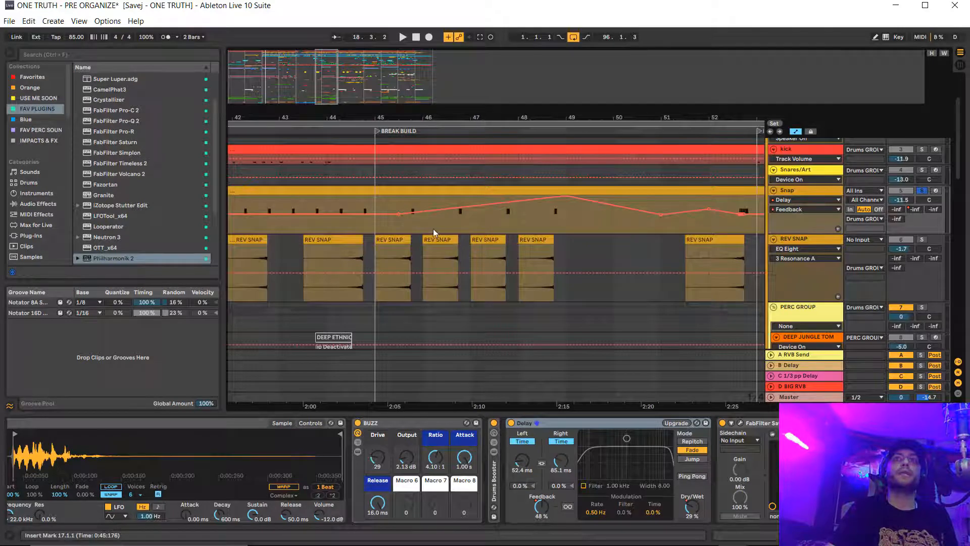
left_click(450, 223)
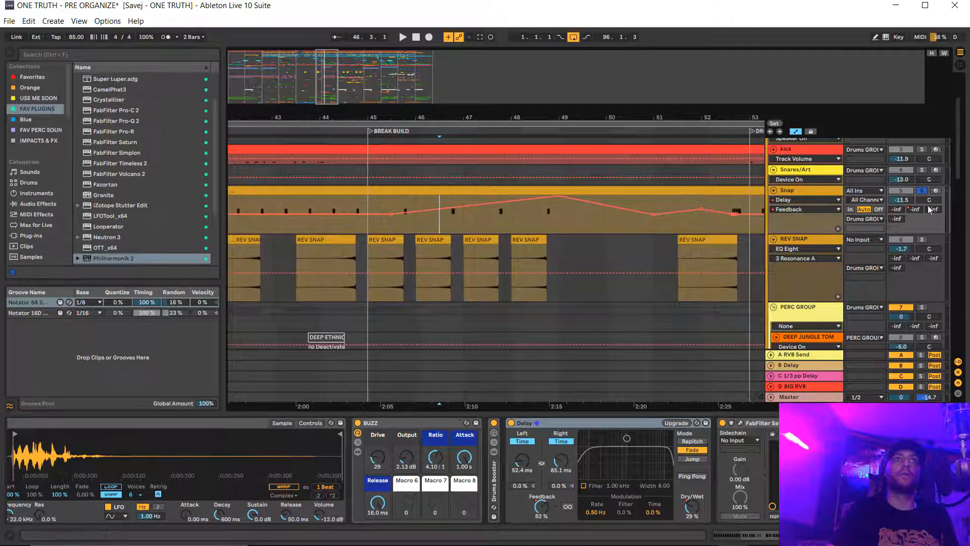
key("space")
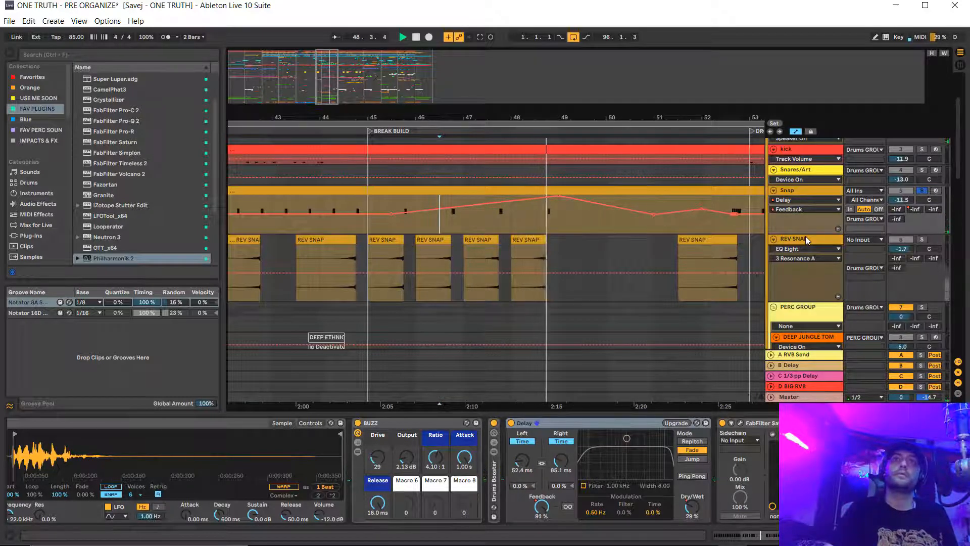
Unsolo the Snap track, play the full mix from 46.4.1, and briefly solo the track again to compare
left_click(923, 191)
left_click(451, 222)
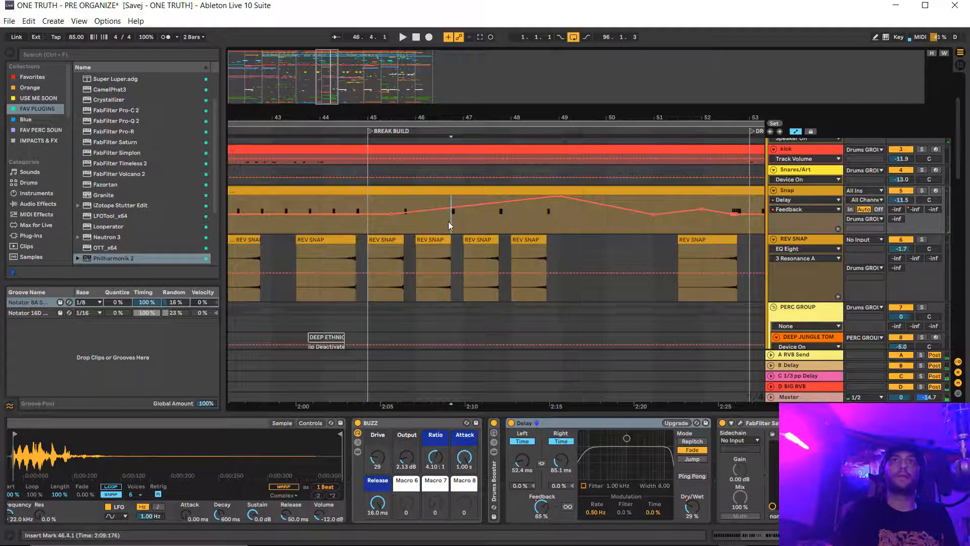
key("space")
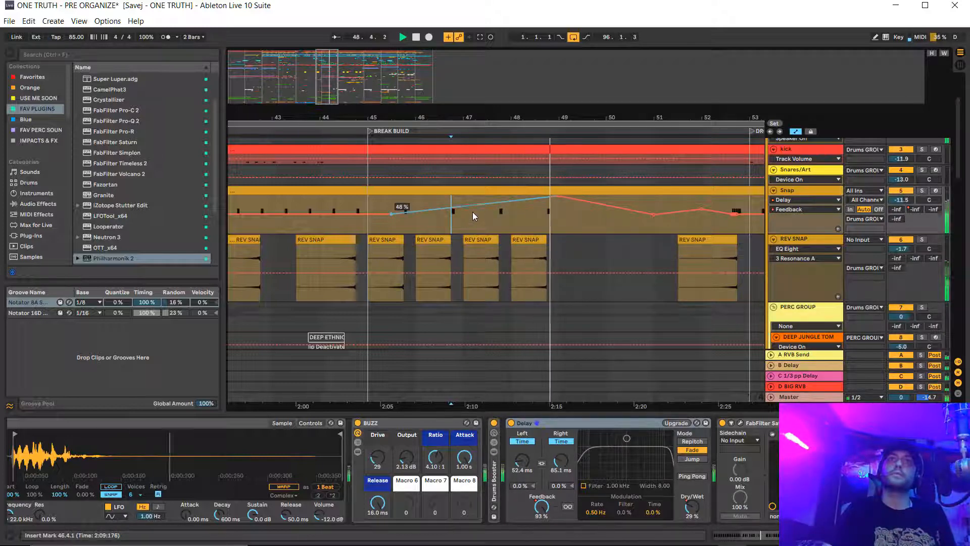
left_click(922, 192)
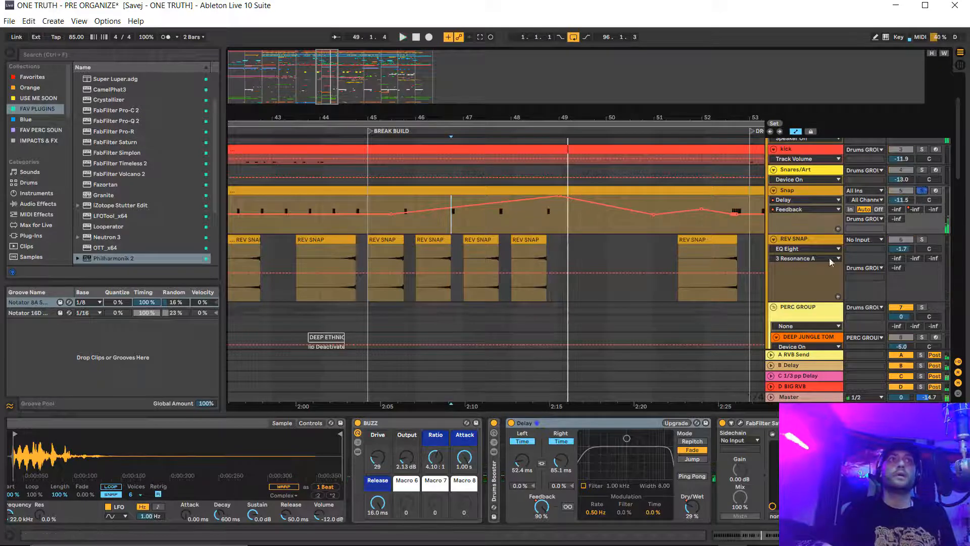
left_click(923, 191)
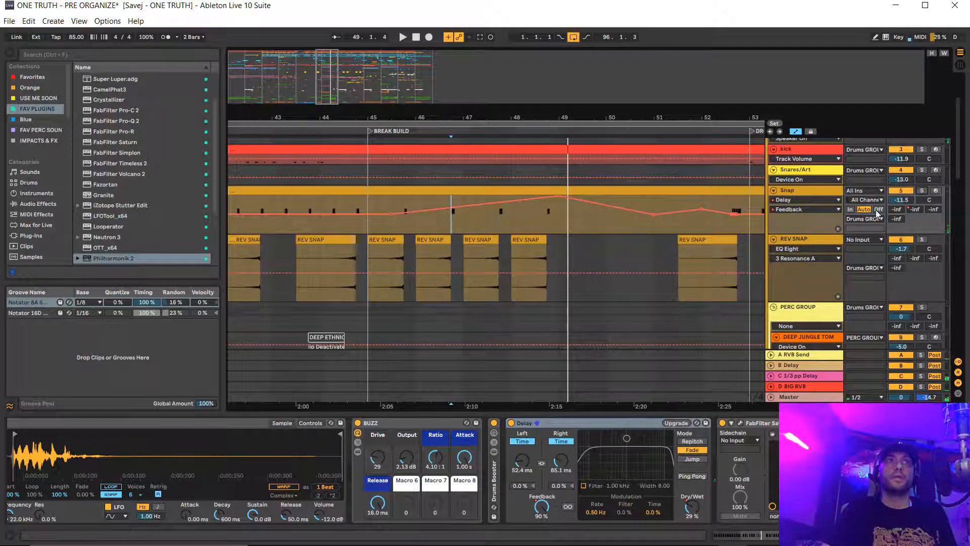
Hide the automation lanes, and show the REV SNAP track's device chain followed by the Snap track's
key("a")
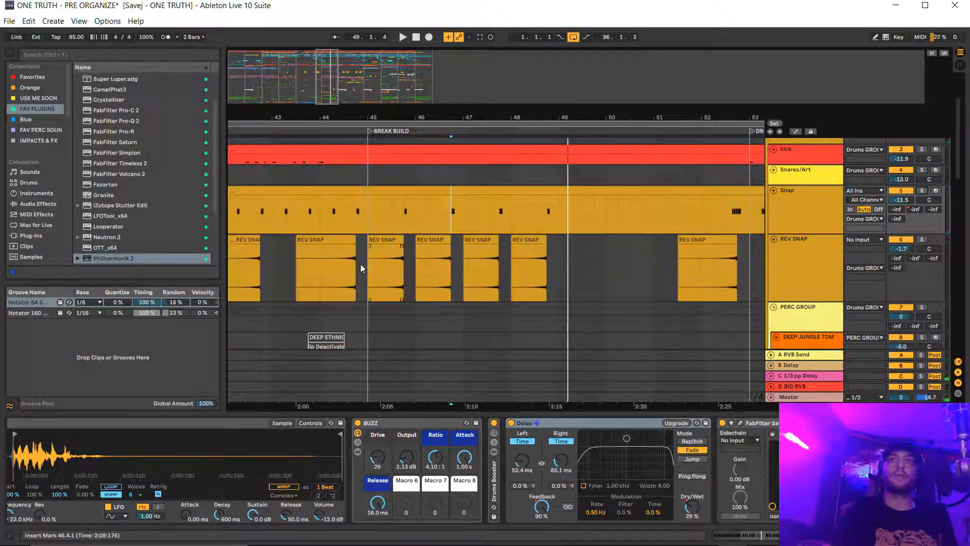
left_click(467, 281)
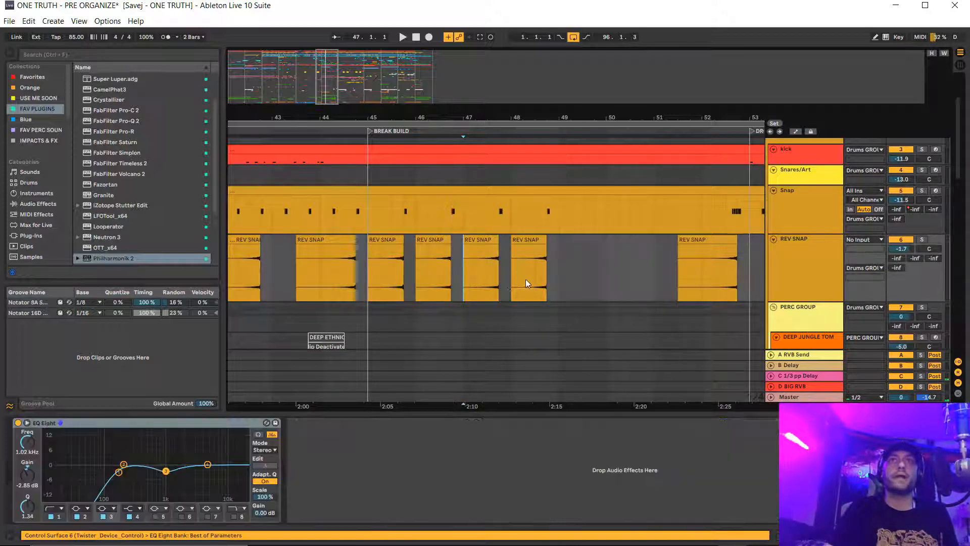
left_click(789, 213)
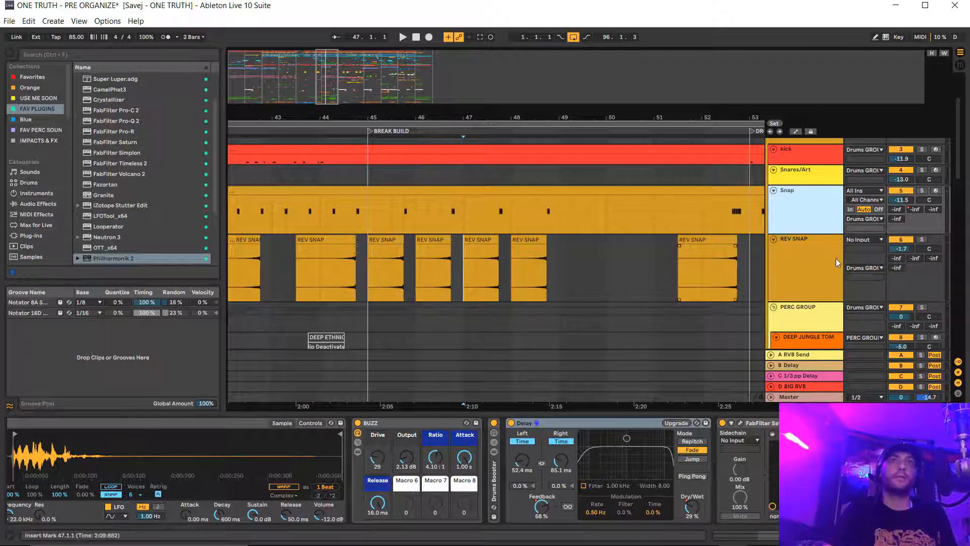
Play the REV SNAP and Snap tracks soloed together from 47.2.1 in BREAK BUILD, and unsolo both
mouse_move(502, 119)
left_mouse_down()
mouse_move(502, 161)
mouse_move(502, 131)
left_mouse_up()
left_click(462, 283)
key("space")
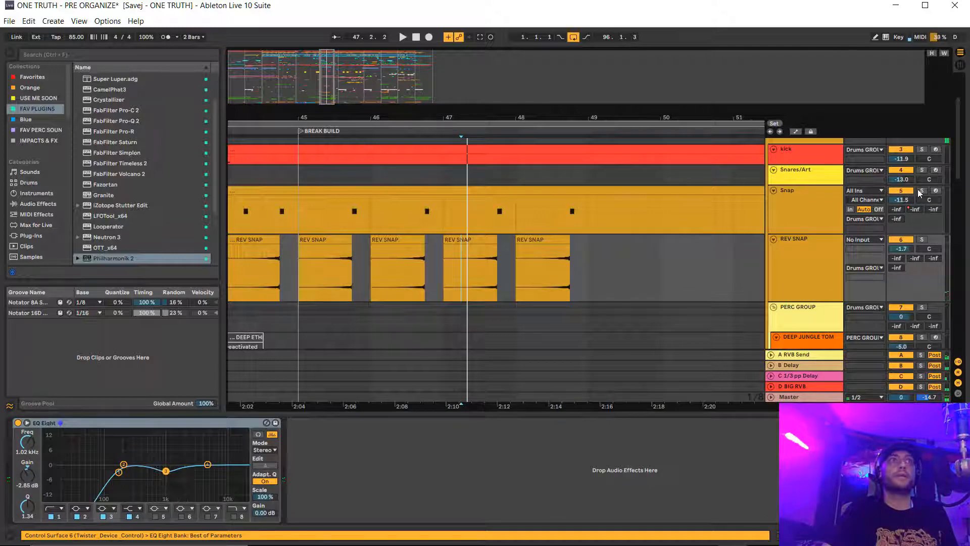
left_click(922, 240)
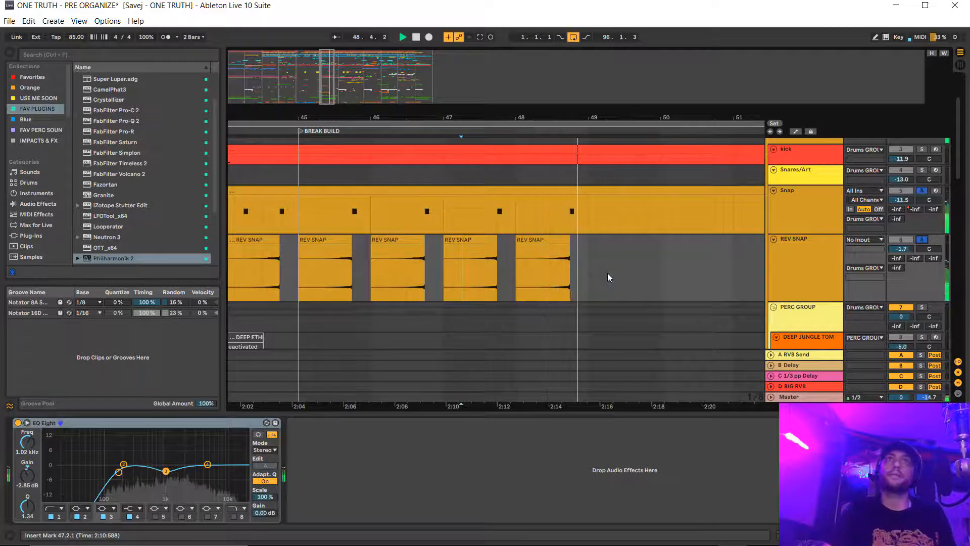
key("space")
left_click(922, 190)
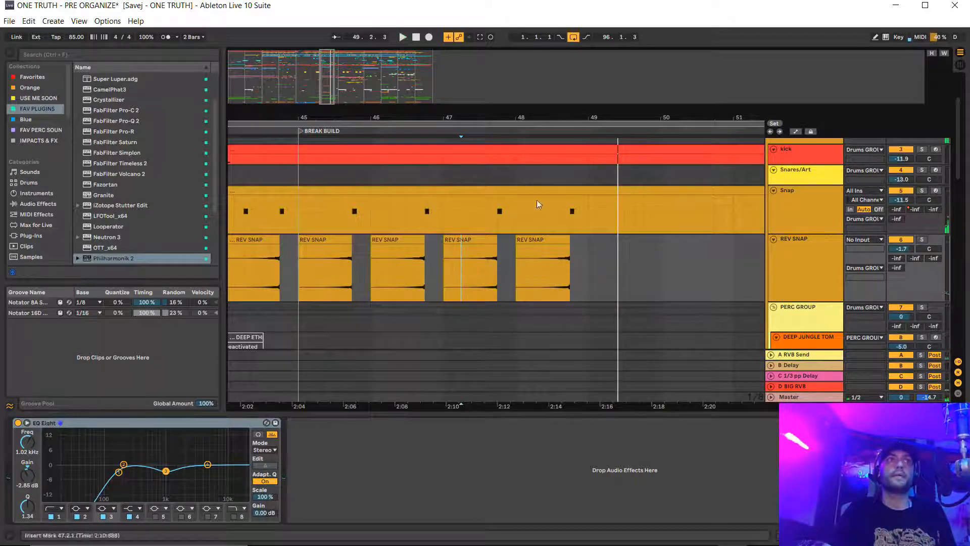
Fold the PERC GROUP and unfold it again to show its percussion tracks across the arrangement
left_click_drag(459, 116, 504, 47)
scroll(536, 226, "down", 1)
scroll(520, 236, "down", 3)
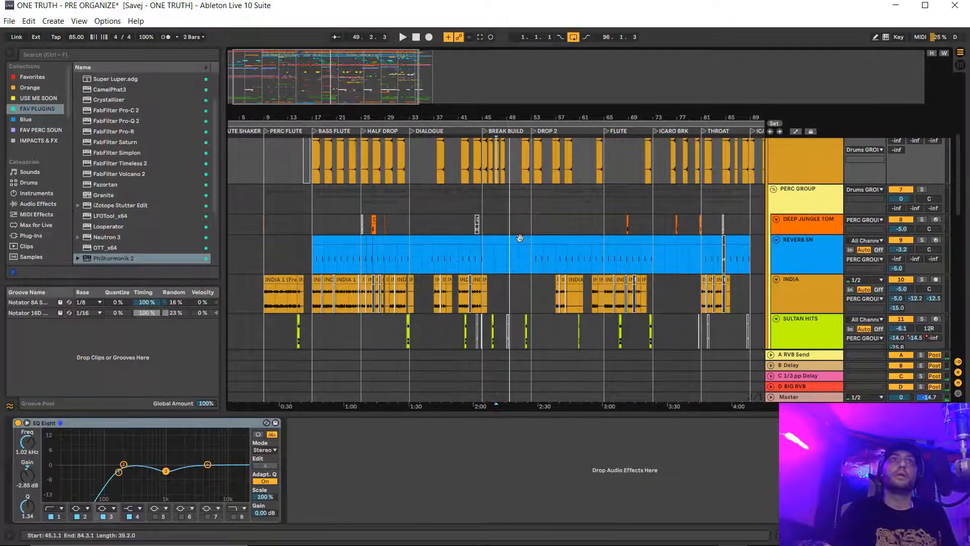
scroll(521, 235, "up", 2)
scroll(522, 236, "down", 1)
scroll(522, 235, "right", 3)
left_click(773, 215)
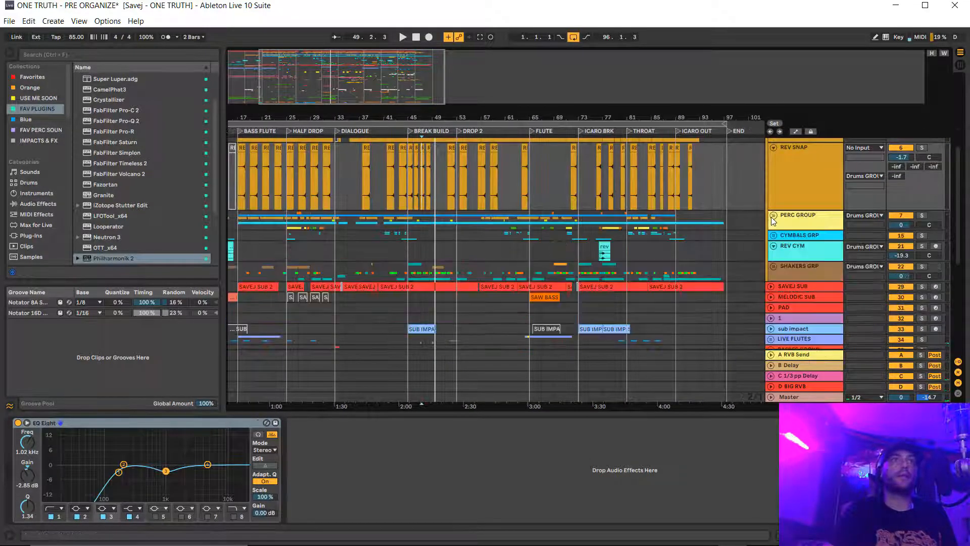
left_click(773, 216)
Examine the tracks inside the PERC GROUP, from DEEP JUNGLE TOM and REVERB SN through to TABLA
scroll(513, 253, "down", 5)
scroll(513, 253, "left", 3)
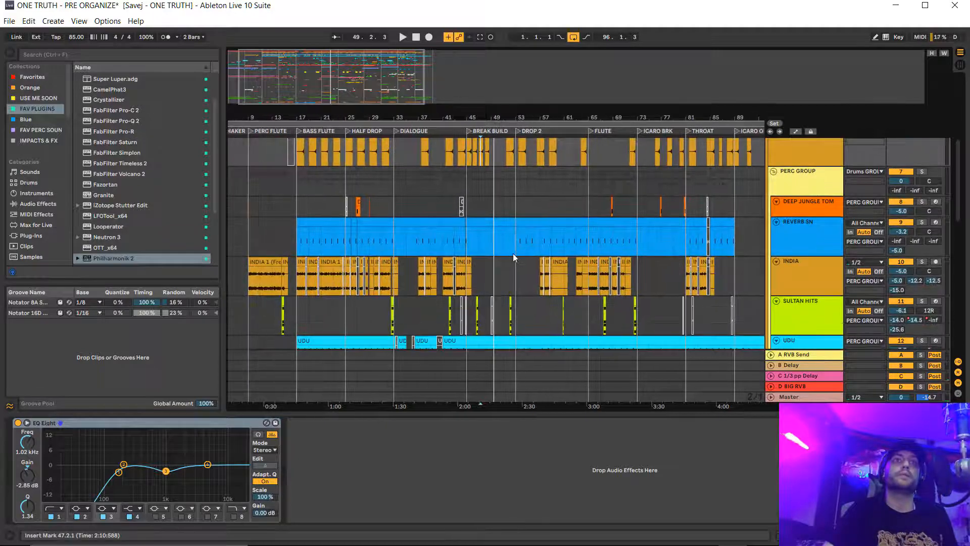
scroll(844, 240, "down", 4)
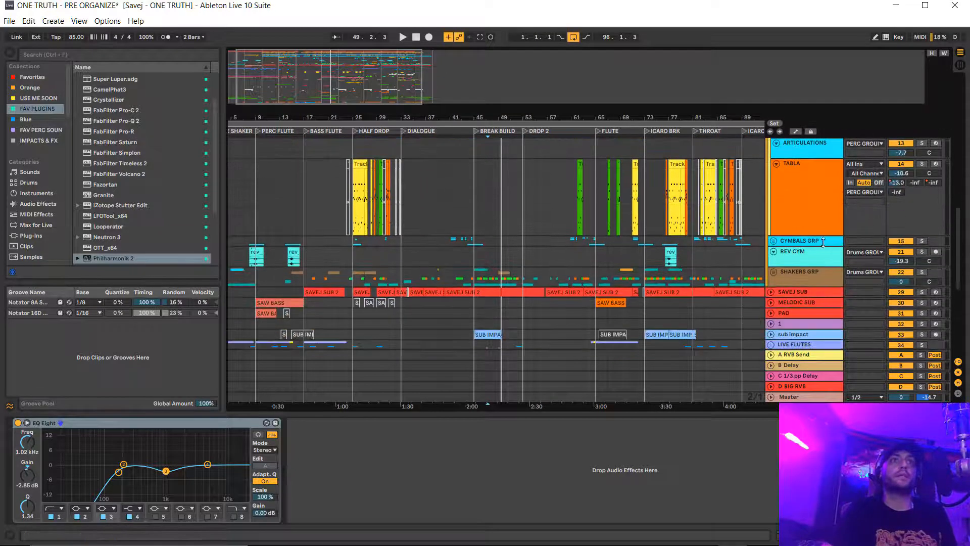
scroll(817, 238, "up", 5)
scroll(817, 235, "down", 4)
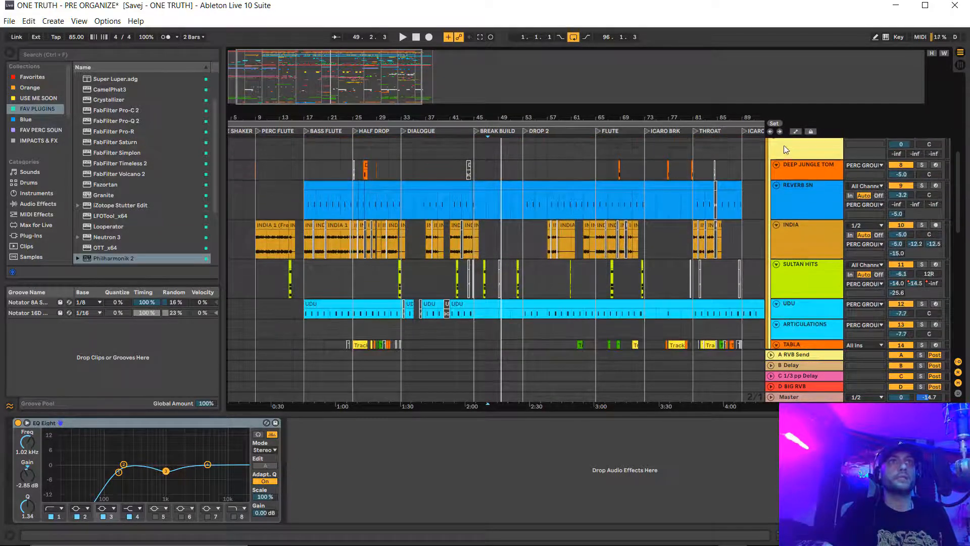
scroll(795, 248, "up", 5)
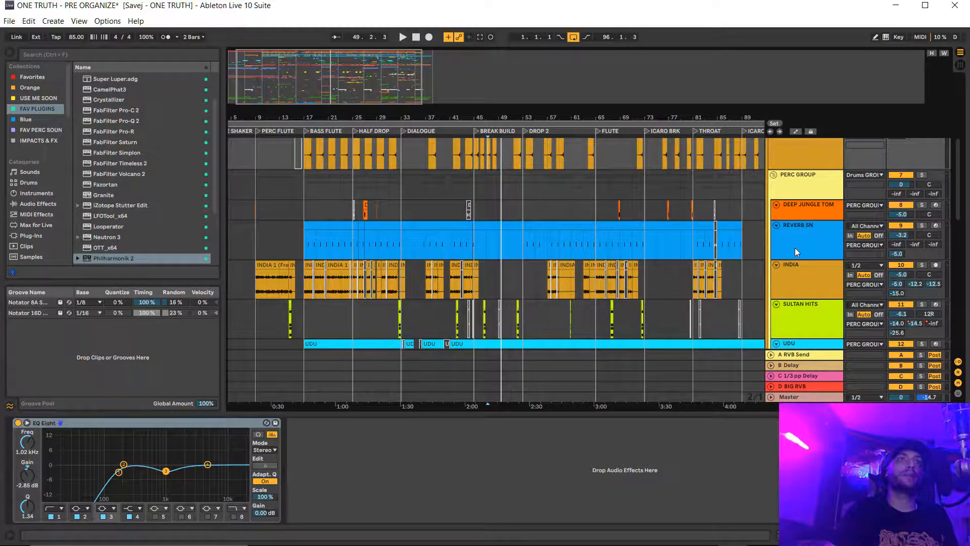
scroll(796, 248, "down", 3)
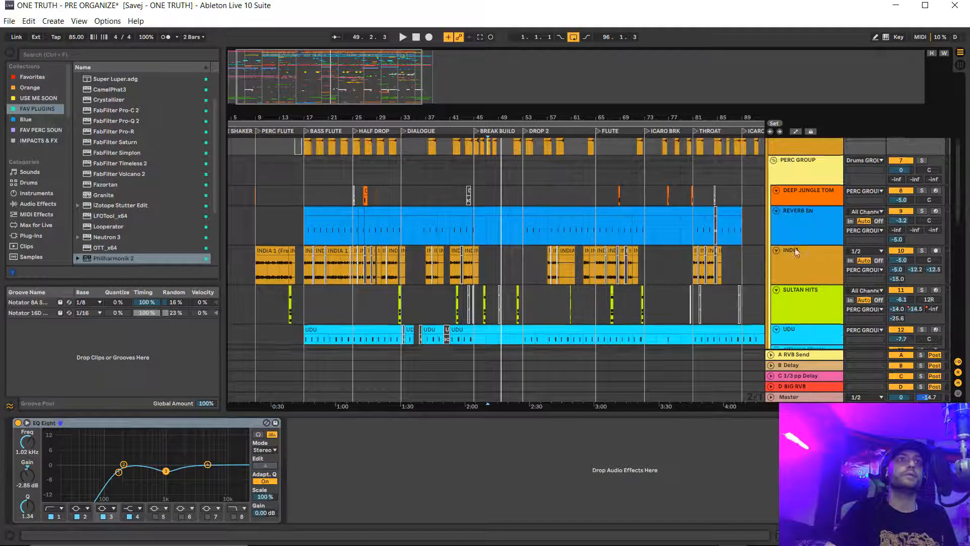
scroll(795, 248, "down", 4)
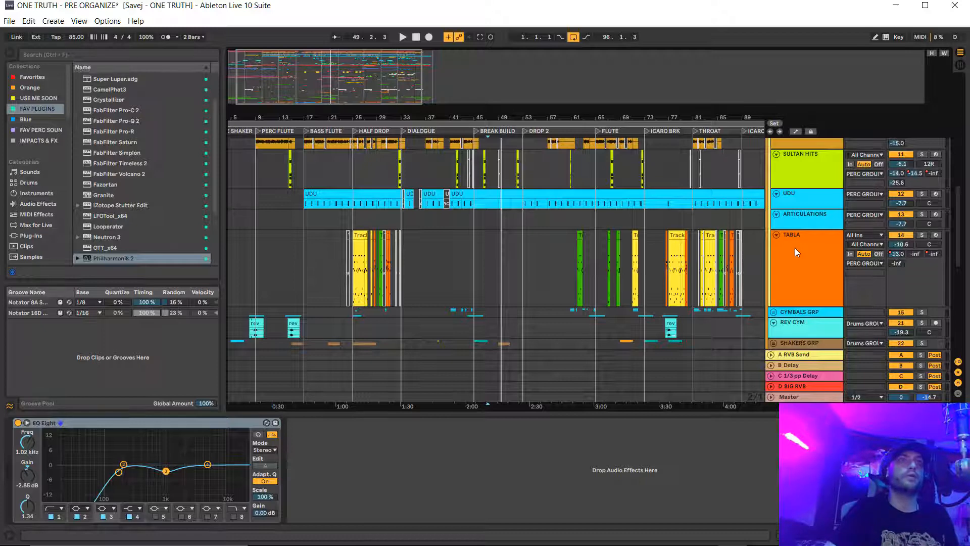
scroll(795, 247, "up", 6)
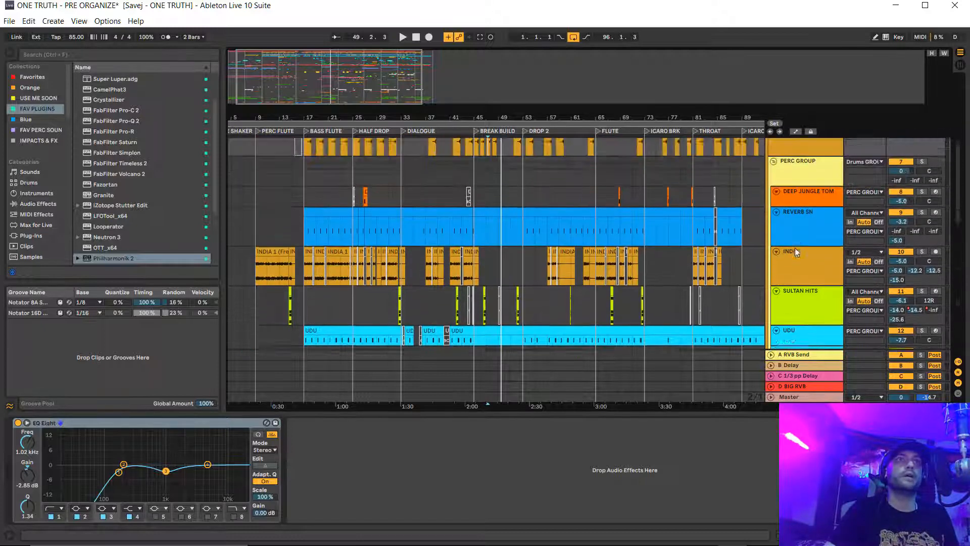
scroll(795, 247, "down", 5)
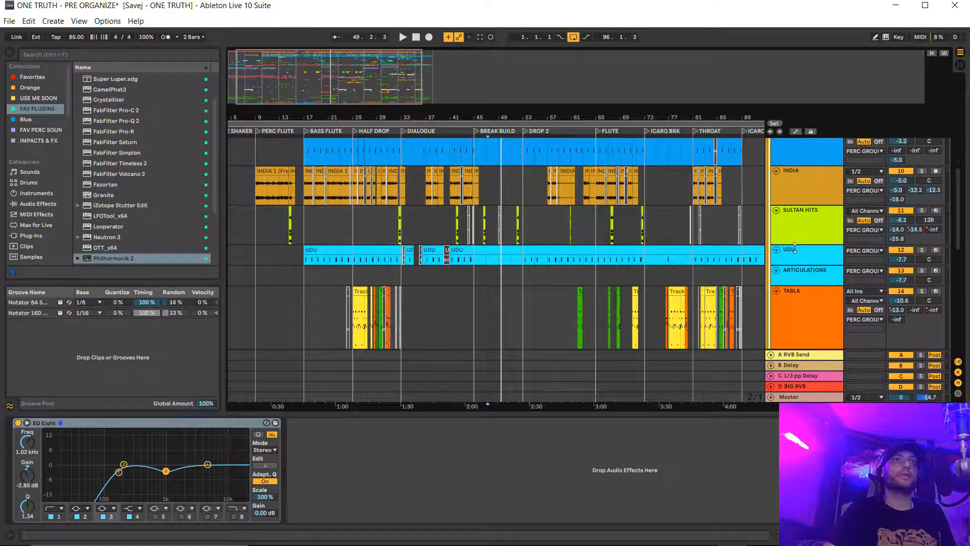
scroll(795, 247, "down", 2)
scroll(795, 248, "up", 6)
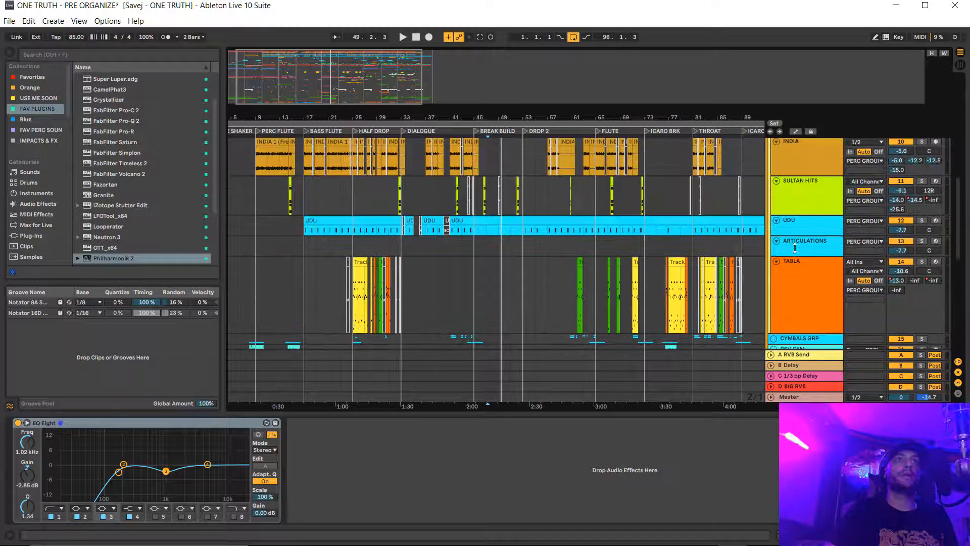
scroll(795, 251, "up", 2)
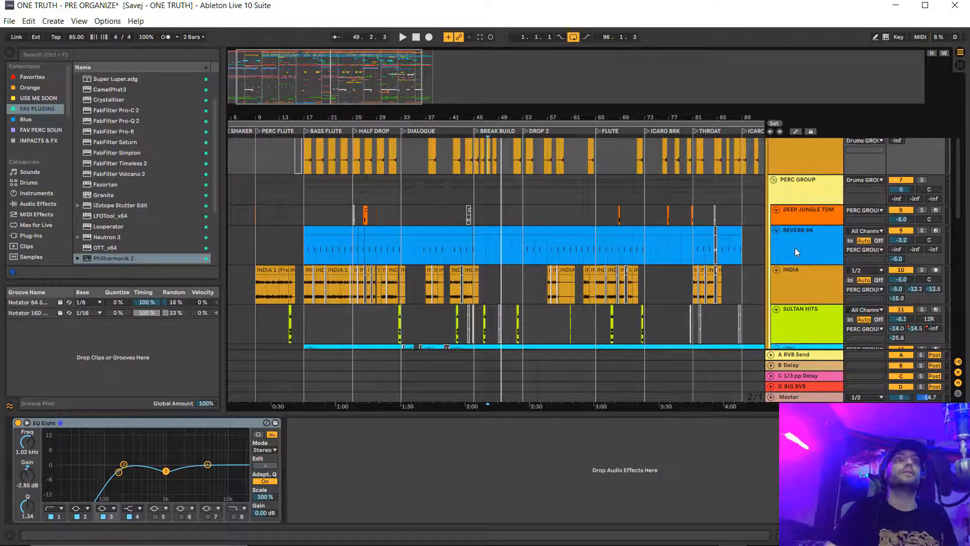
scroll(796, 251, "down", 3)
scroll(795, 251, "down", 3)
scroll(796, 248, "up", 2)
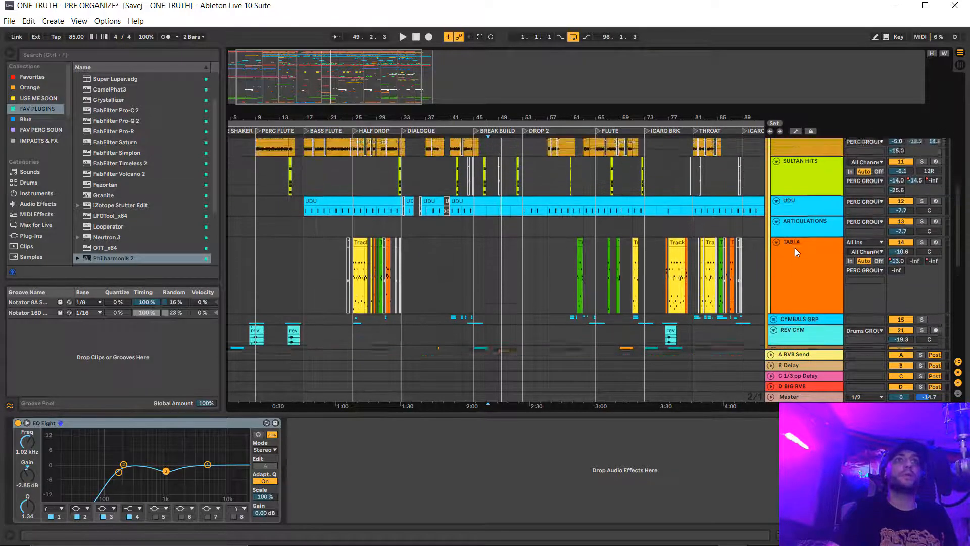
scroll(795, 247, "up", 2)
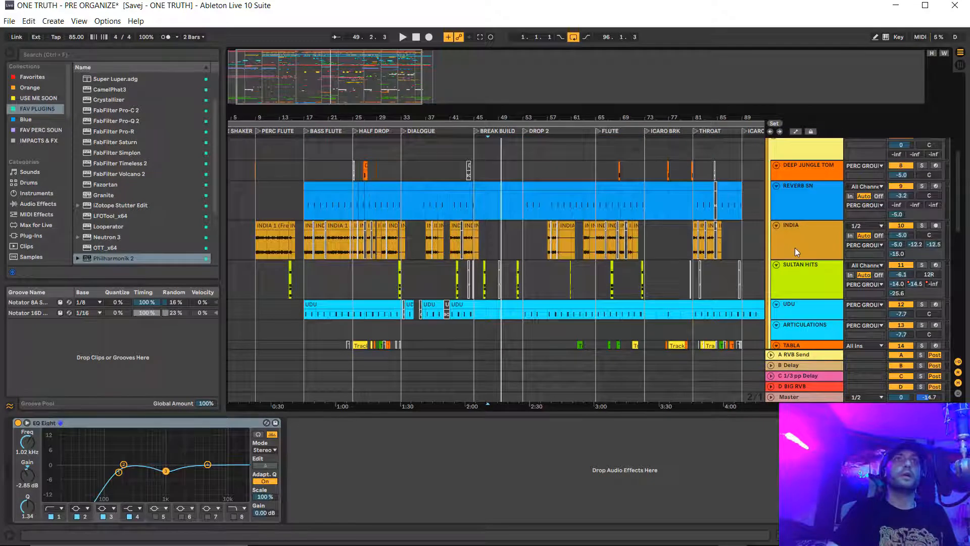
scroll(795, 250, "up", 1)
scroll(796, 251, "down", 1)
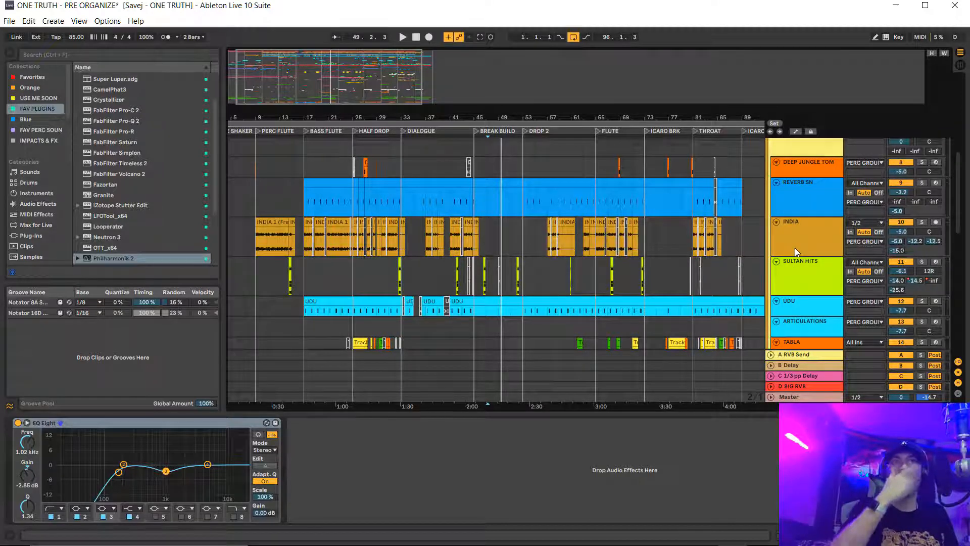
scroll(795, 247, "down", 1)
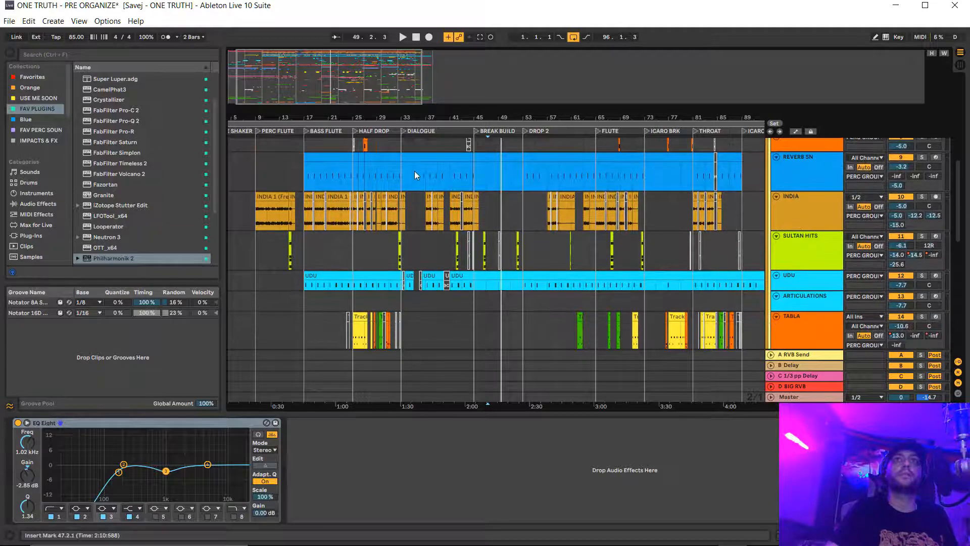
scroll(559, 244, "up", 1)
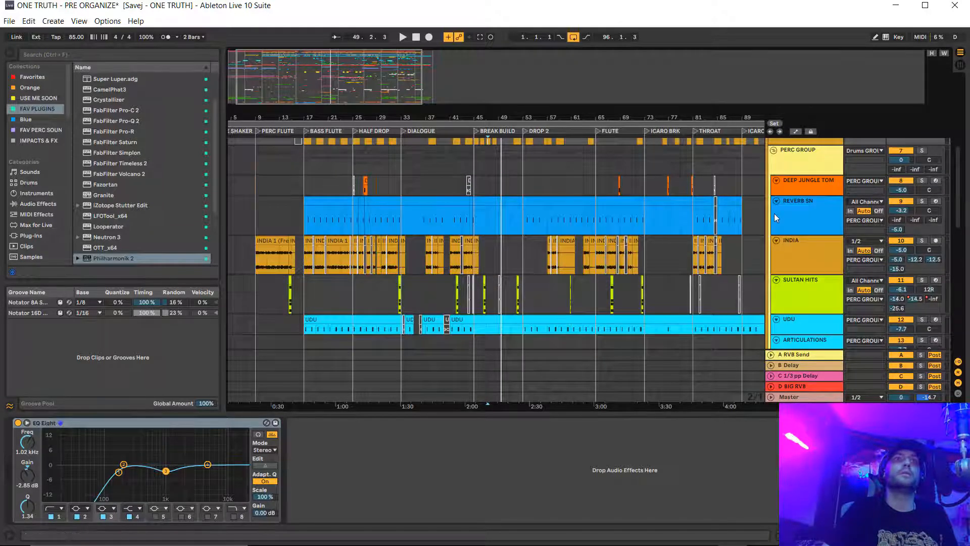
scroll(719, 205, "left", 1)
scroll(719, 205, "down", 1)
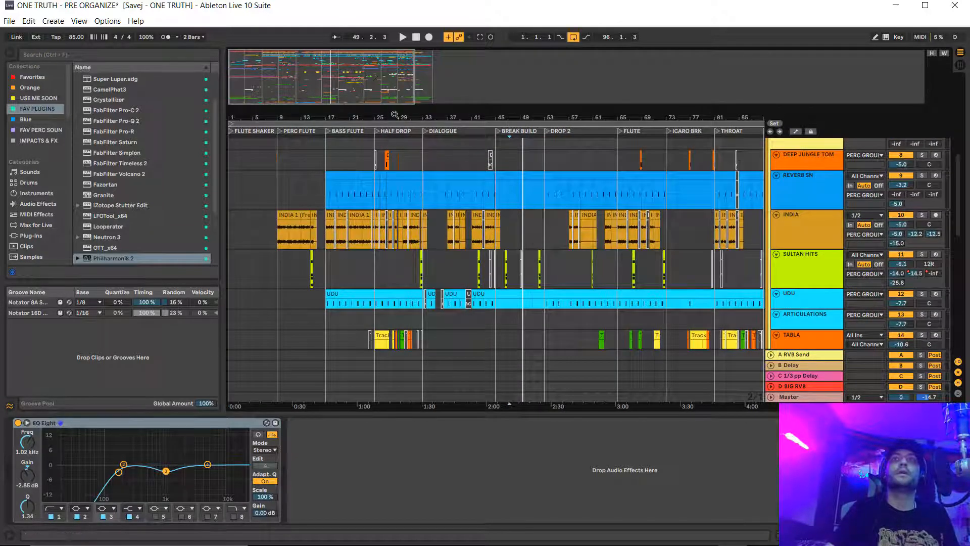
Show the REVERB SN track's device chain, solo the track, and play it from bar 17 at BASS FLUTE
left_click_drag(395, 114, 533, 165)
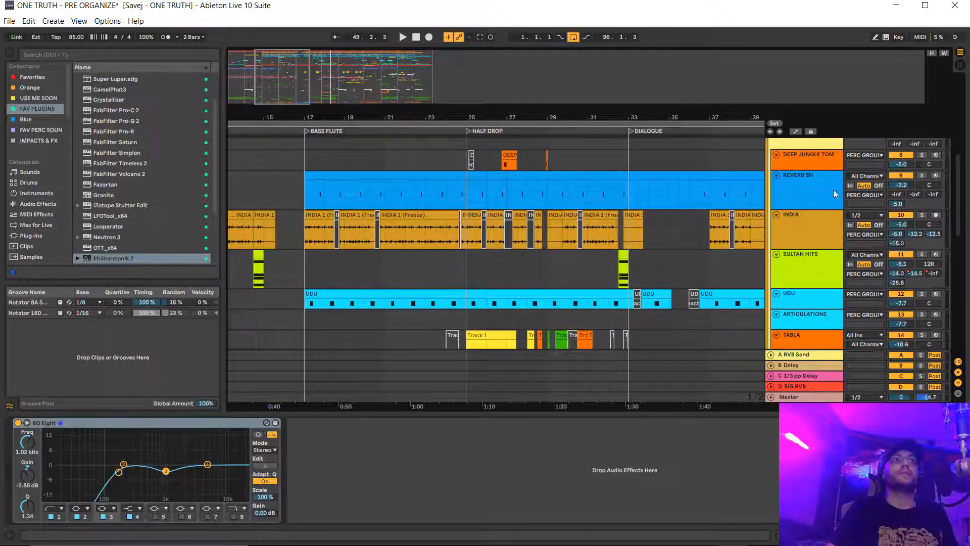
left_click(786, 189)
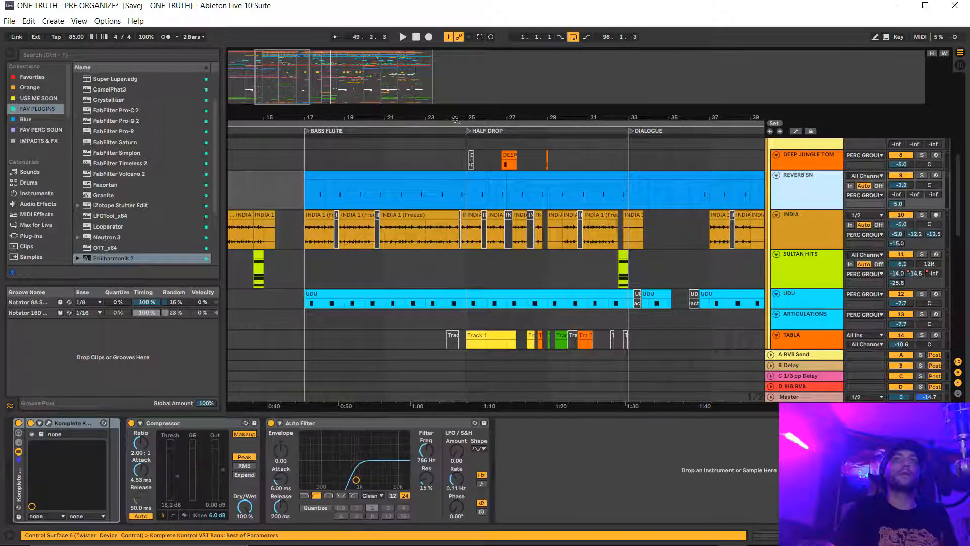
left_click_drag(332, 115, 368, 169)
left_click(309, 199)
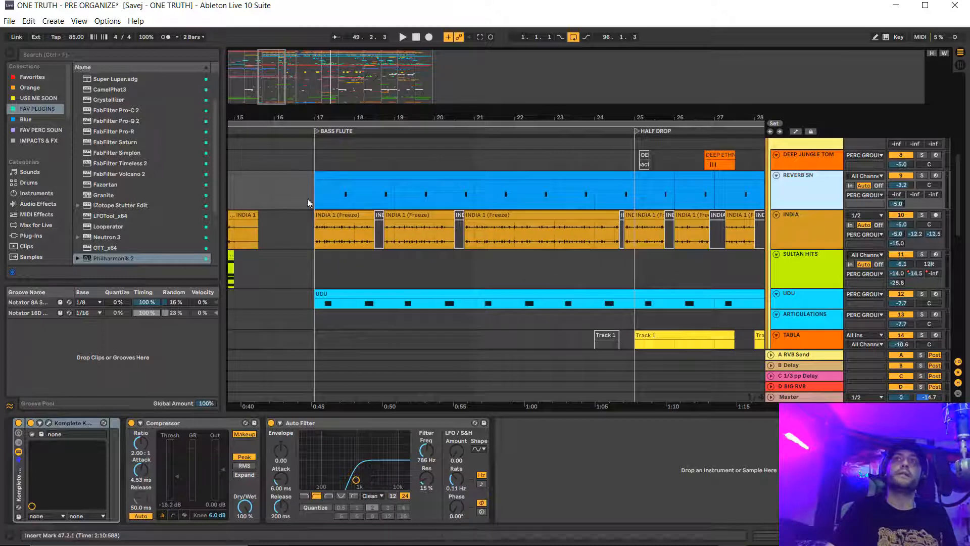
left_click(922, 175)
key("space")
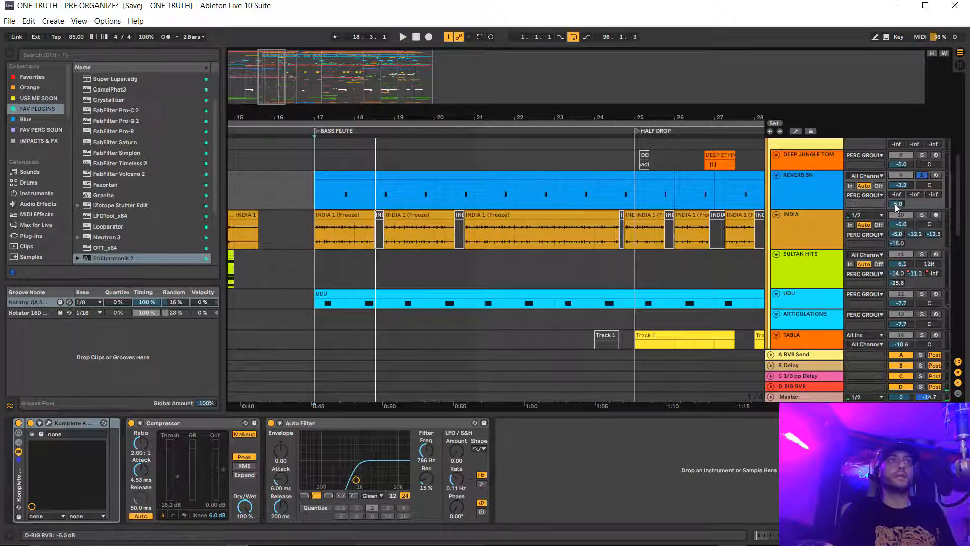
Inspect the FabFilter Pro-R reverb settings on the D BIG RVB return track and close the plugin window
left_click(770, 387)
left_click(771, 349)
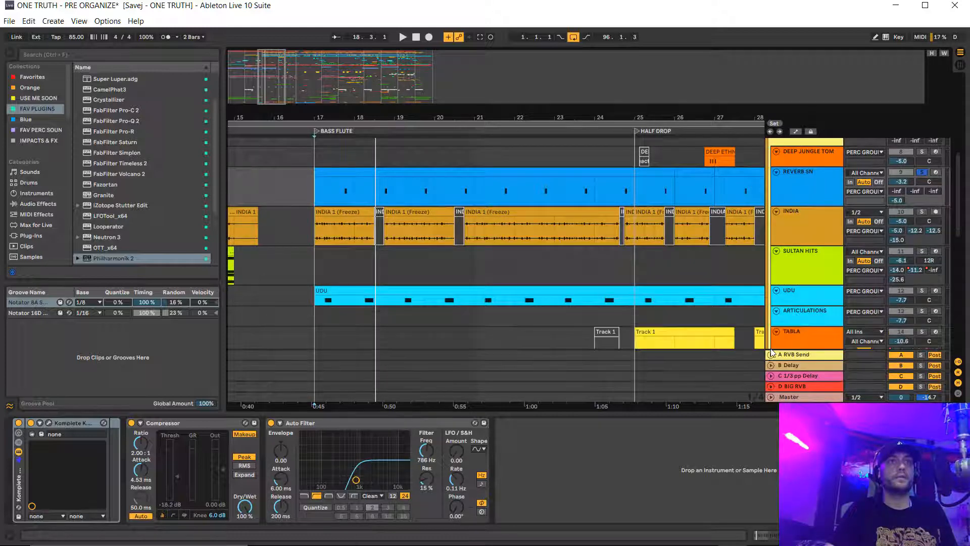
left_click(813, 388)
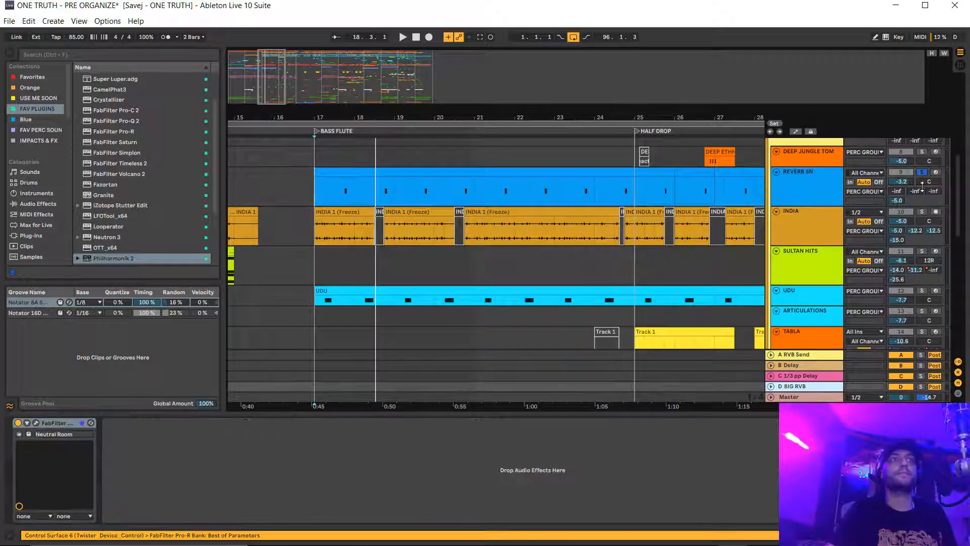
left_click(36, 423)
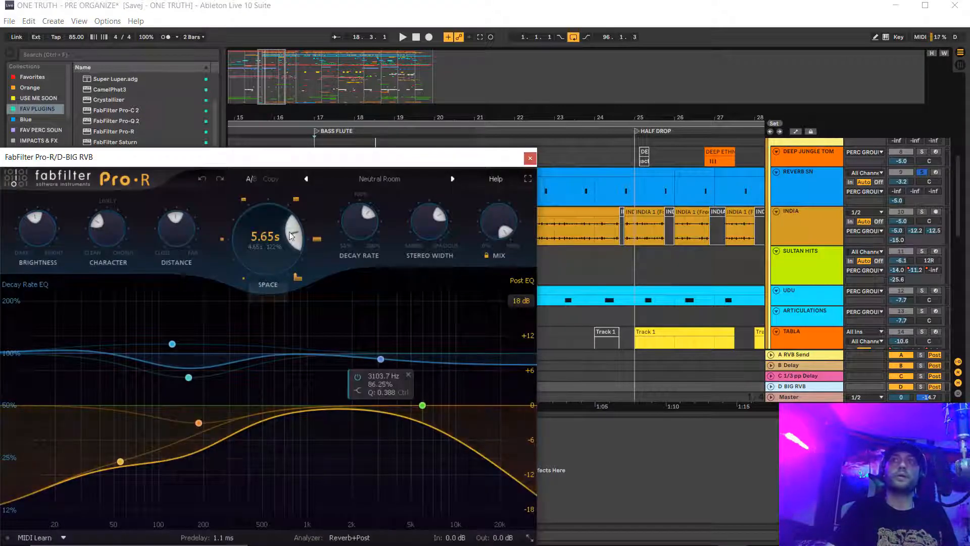
left_click(529, 158)
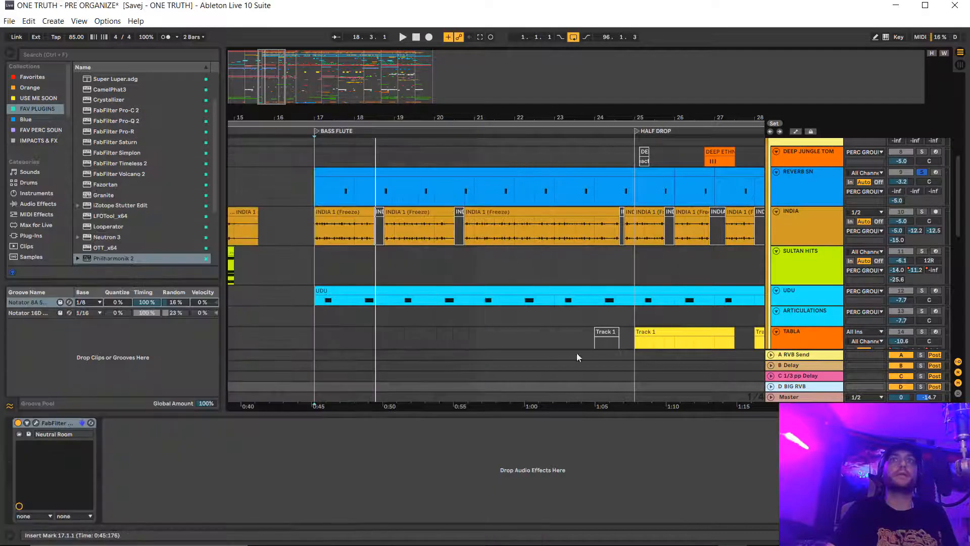
Play the soloed REVERB SN track from 17.4.1 while varying its D-BIG RVB send between -inf and 0 dB, leaving it at -4.7 dB
scroll(807, 305, "up", 2)
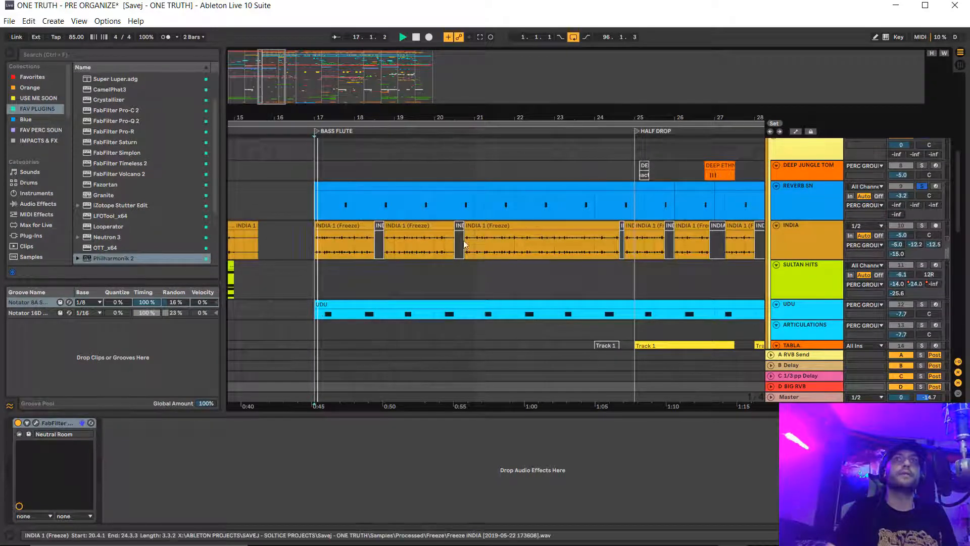
scroll(351, 217, "left", 1)
left_click(360, 208)
key("space")
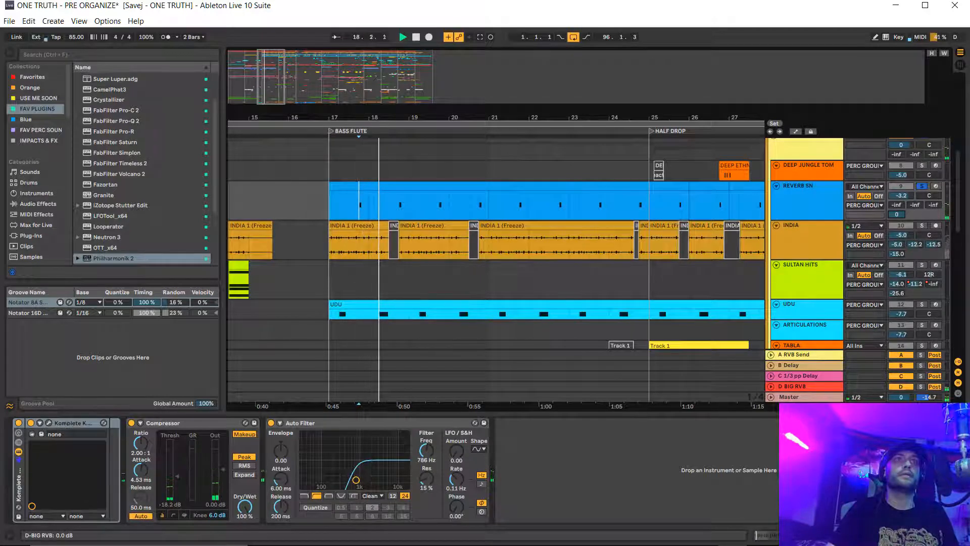
Unsolo the REVERB SN track and play the full mix briefly from 17.4.1
left_click(923, 187)
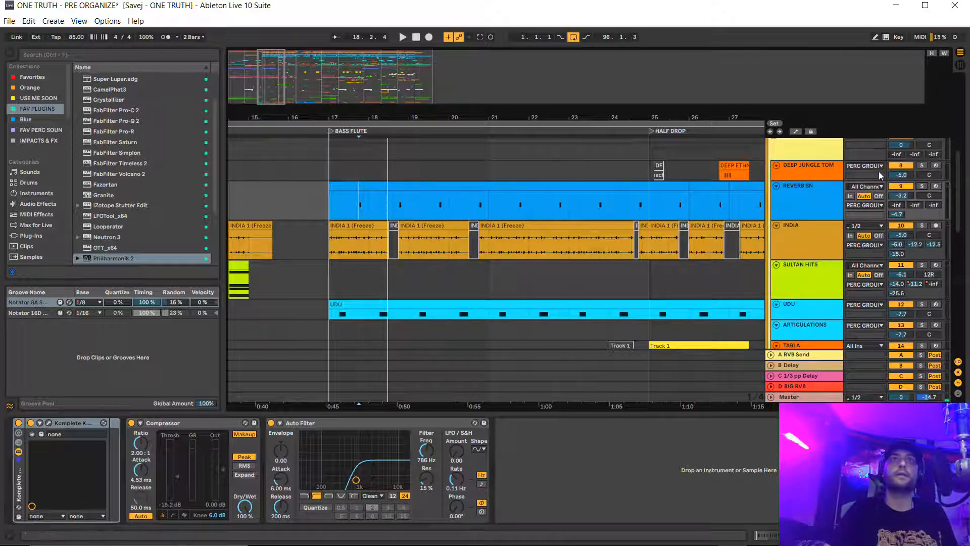
key("space")
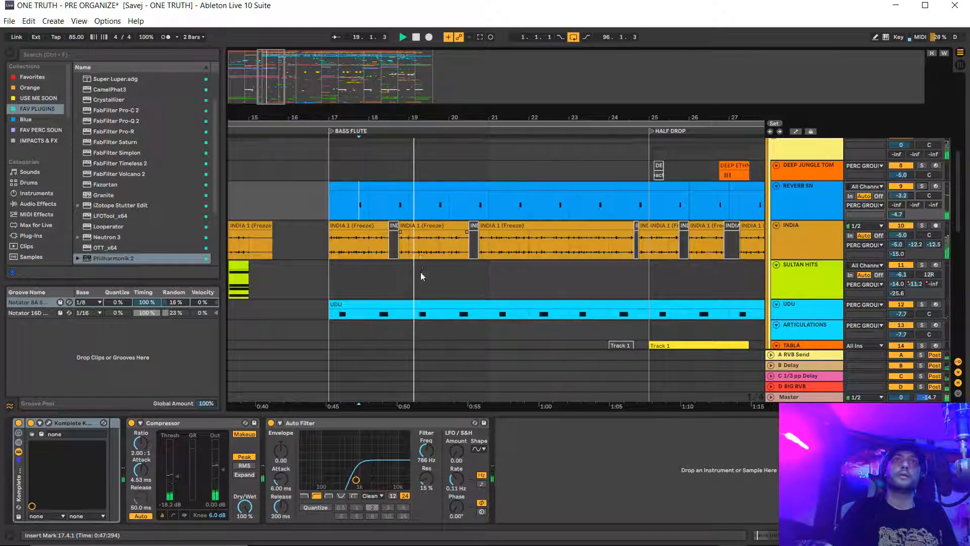
key("space")
scroll(455, 212, "down", 2)
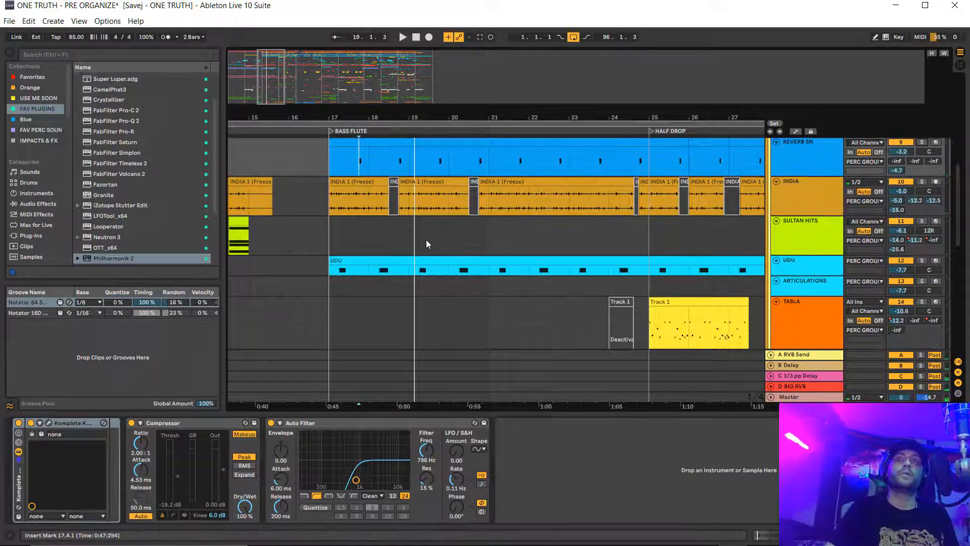
scroll(426, 240, "up", 1)
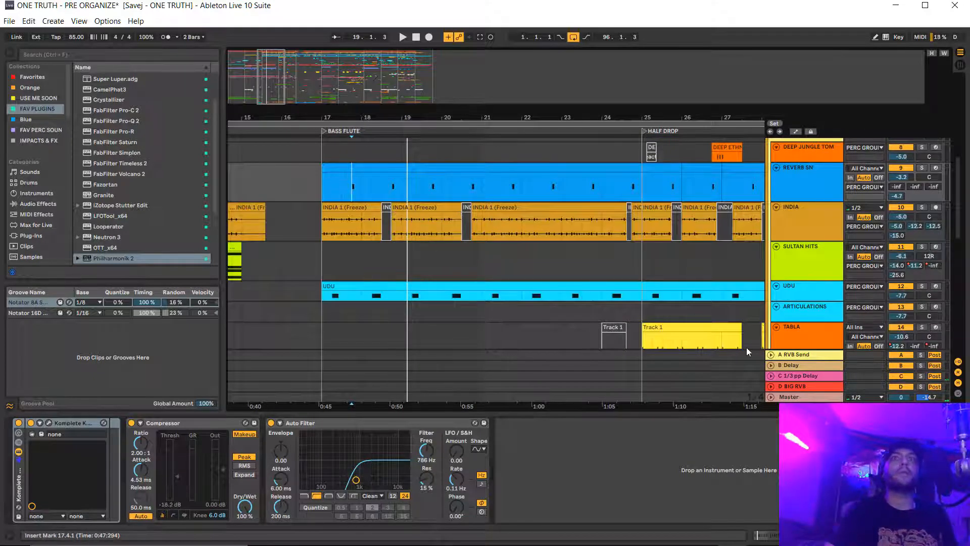
Solo the INDIA track, play it from 9.1.1 at PERC FLUTE, and unsolo it
scroll(456, 241, "left", 8)
scroll(457, 241, "up", 2)
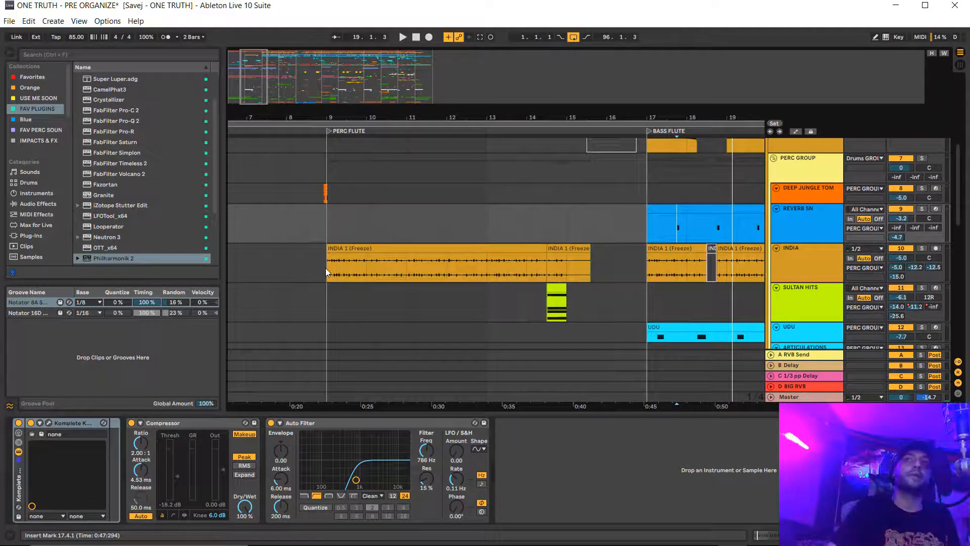
left_click(326, 269)
scroll(943, 227, "down", 2)
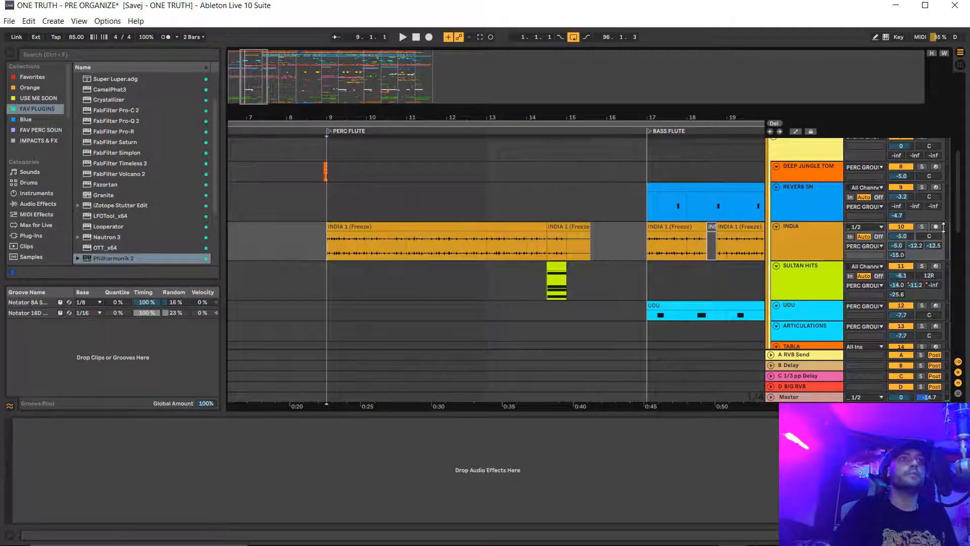
left_click(921, 227)
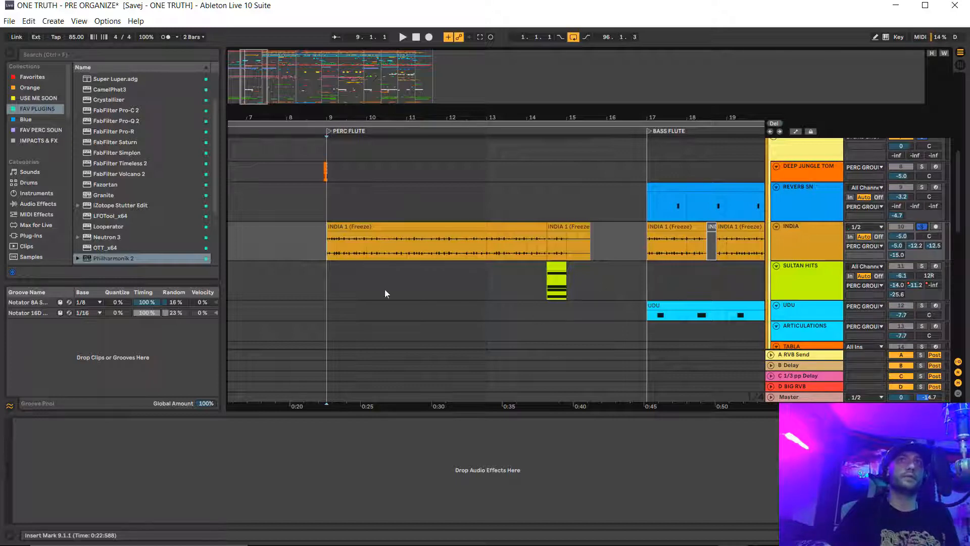
key("space")
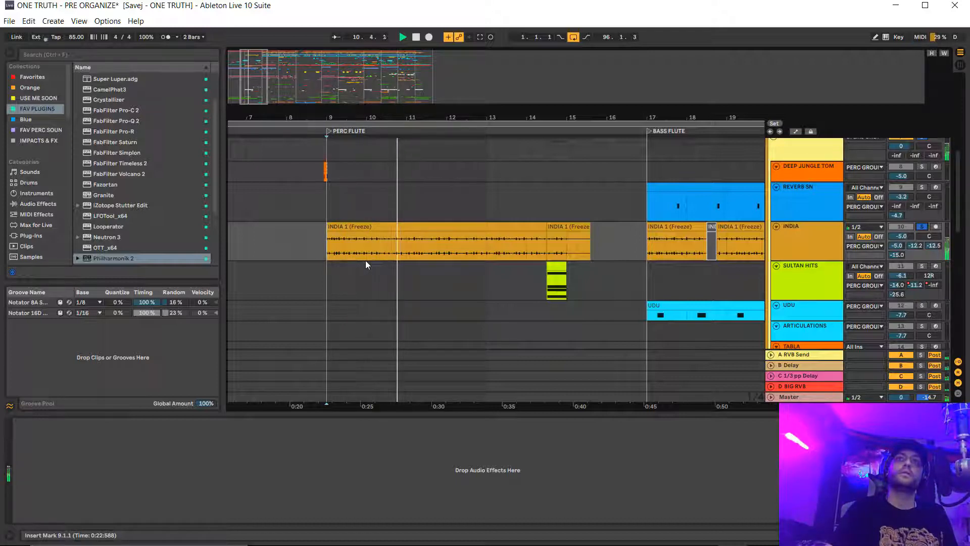
key("space")
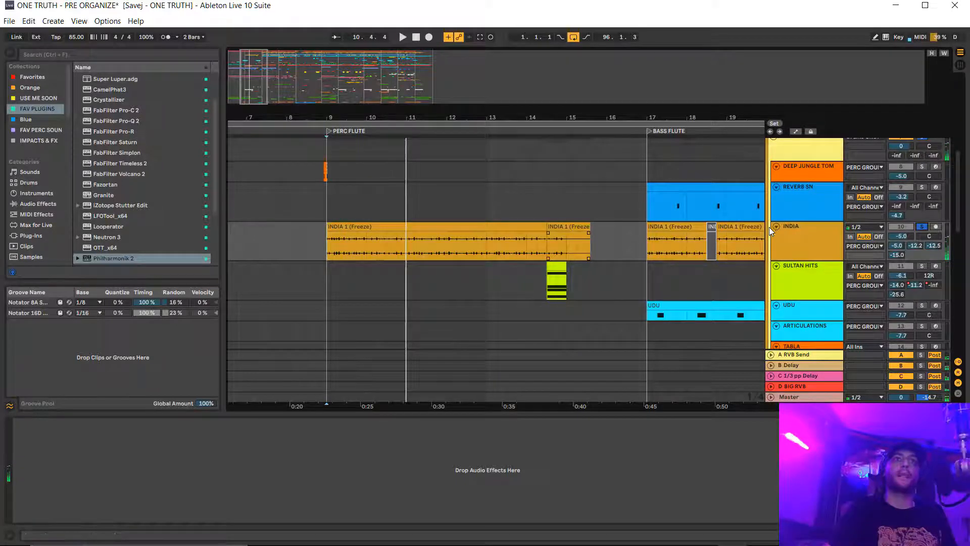
left_click(922, 227)
Solo the SULTAN HITS track, play it from 14.3.1, and open its MIDI clip to view the notes
left_click(550, 291)
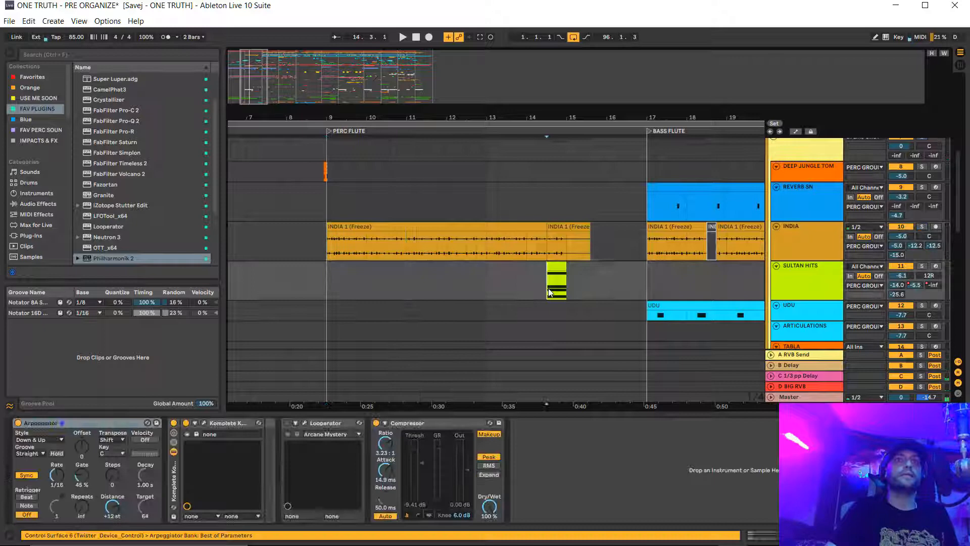
left_click(921, 266)
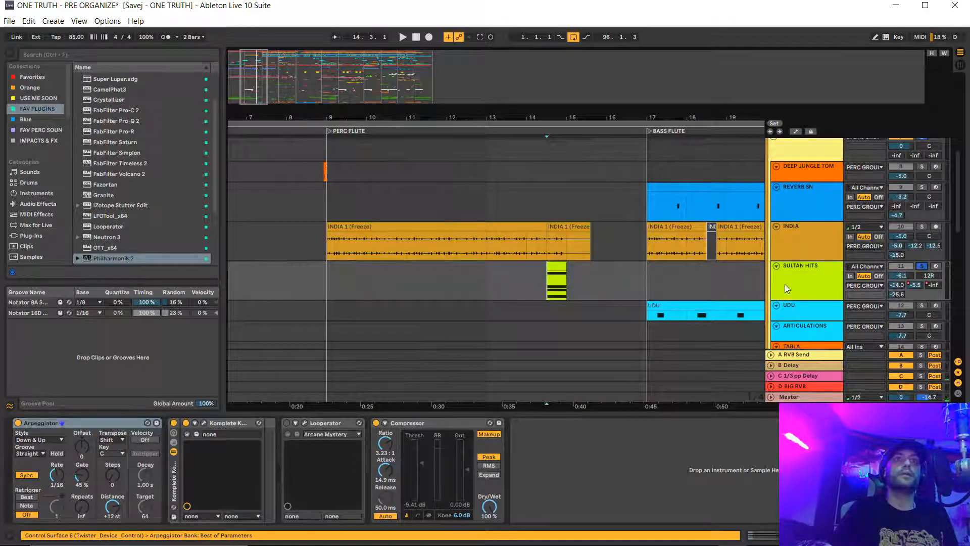
key("space")
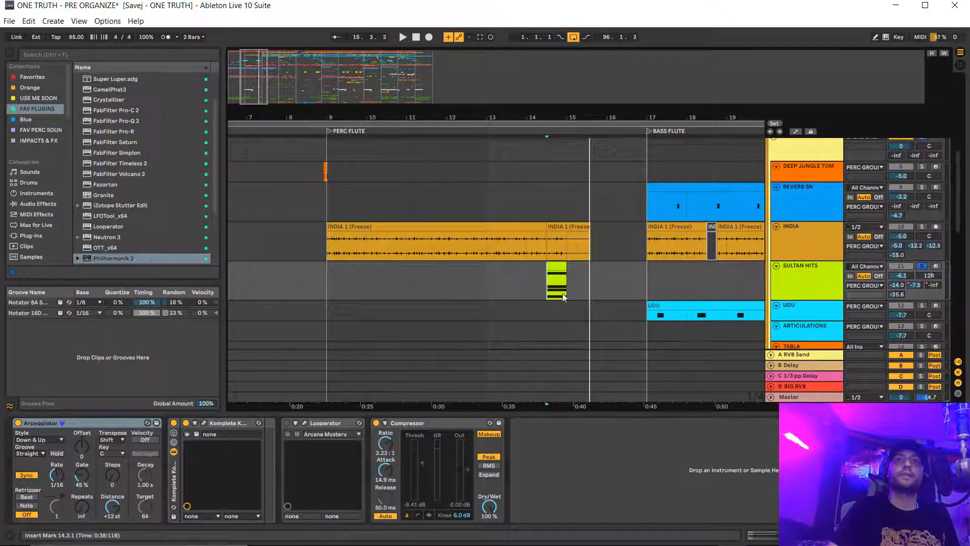
double_click(561, 283)
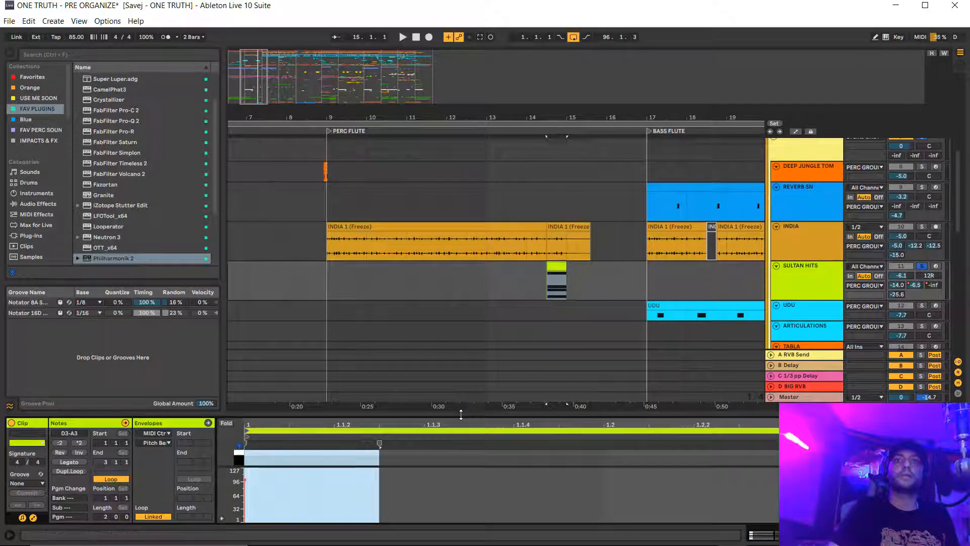
mouse_move(461, 414)
left_mouse_down()
mouse_move(435, 206)
mouse_move(440, 303)
mouse_move(454, 286)
mouse_move(457, 415)
left_mouse_up()
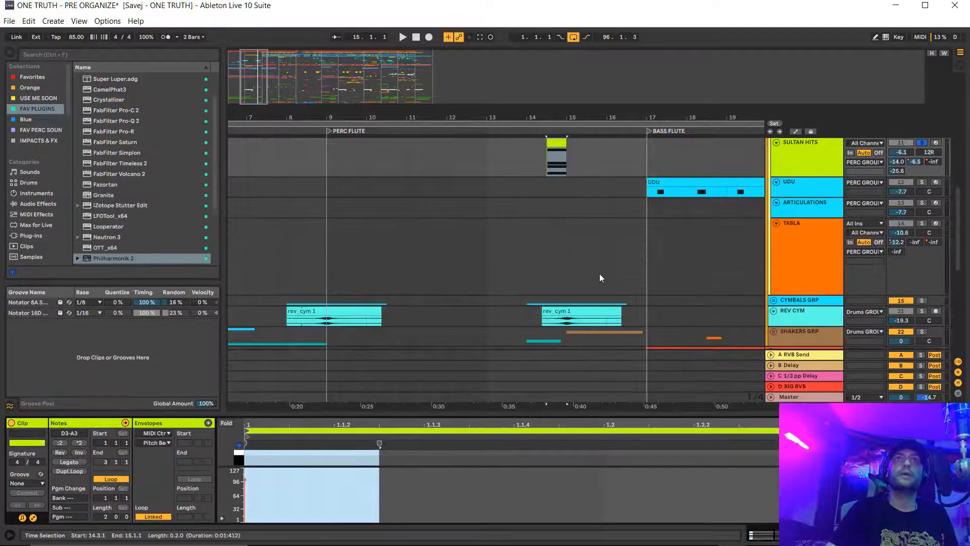
Show the SULTAN HITS device chain, check its D-BIG RVB send, and play the soloed clip from 14.3.1
scroll(599, 275, "up", 2)
left_click(806, 202)
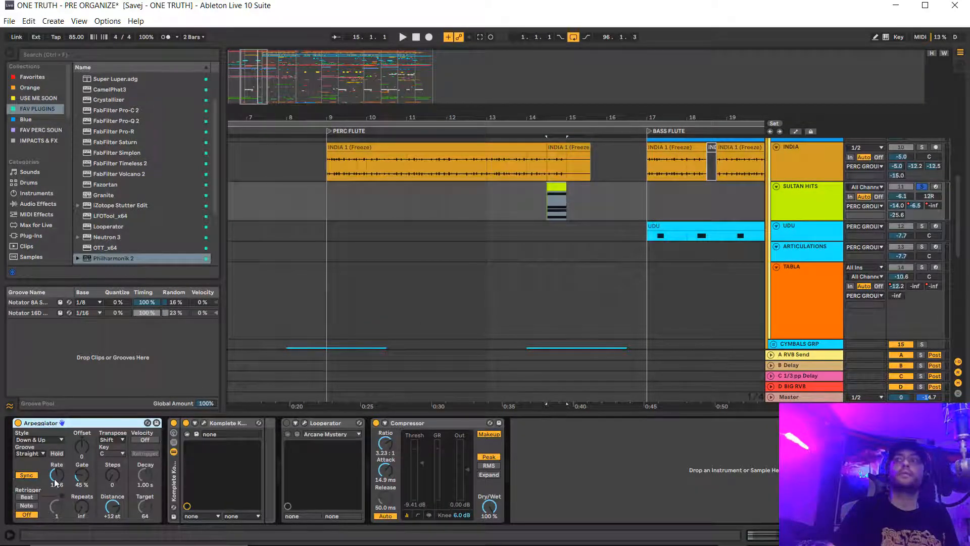
left_click(895, 199)
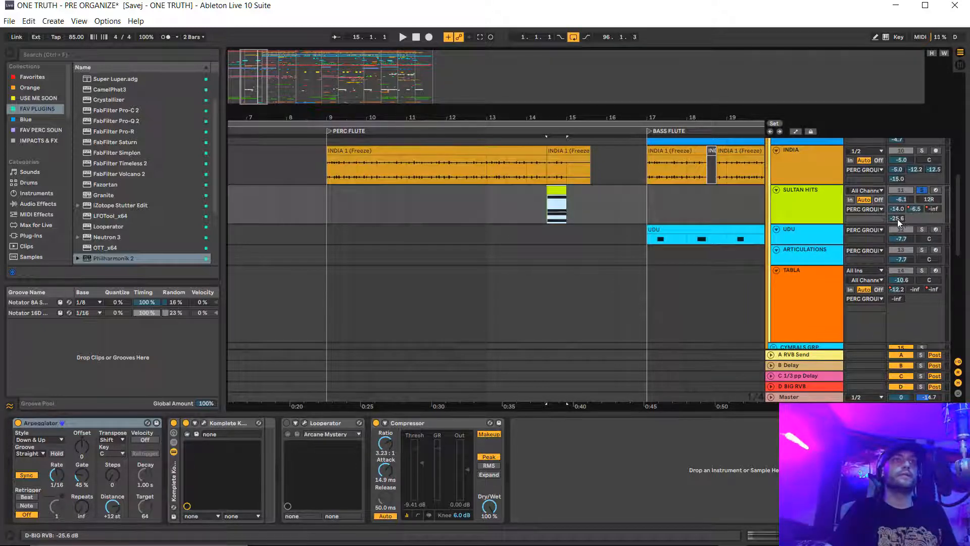
left_click(558, 189)
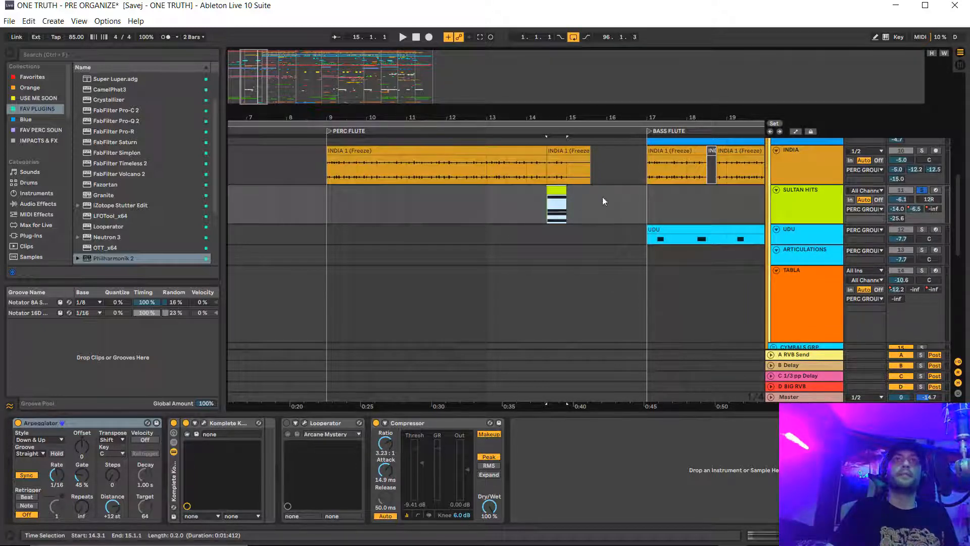
key("space")
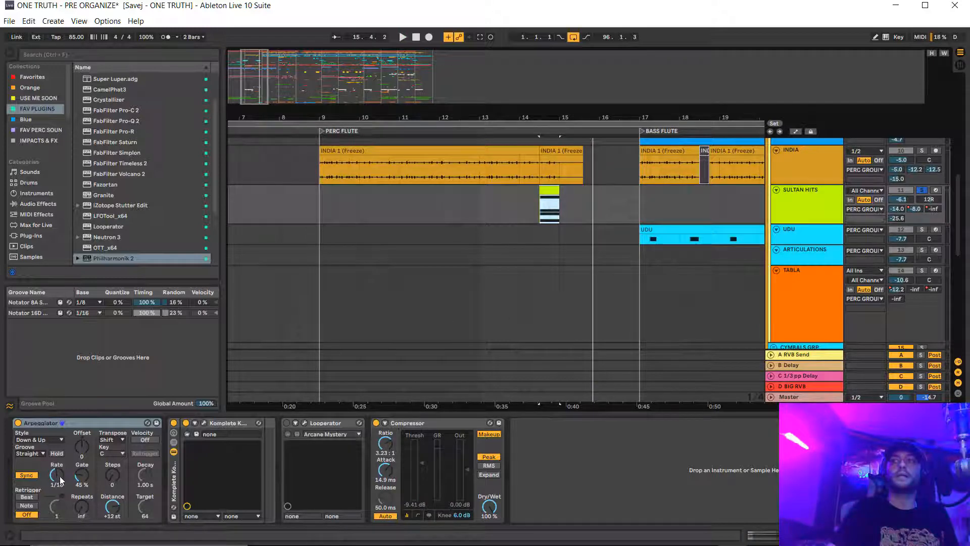
Audition the soloed SULTAN HITS clip with the Arpeggiator rate at 1/32 and 1/24, and return the rate to 1/16
key("space")
left_click_drag(59, 476, 59, 497)
key("space")
key("space")
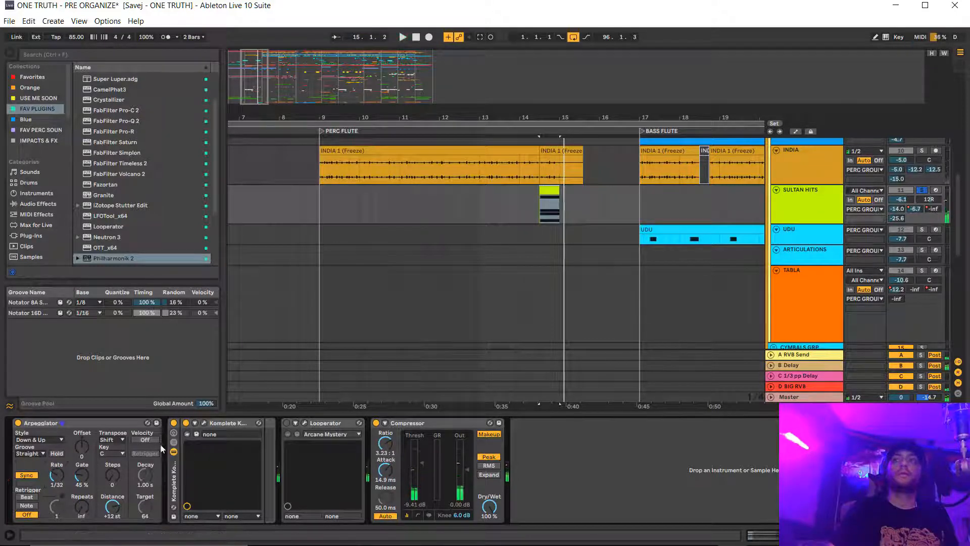
key("space")
left_click_drag(56, 476, 57, 470)
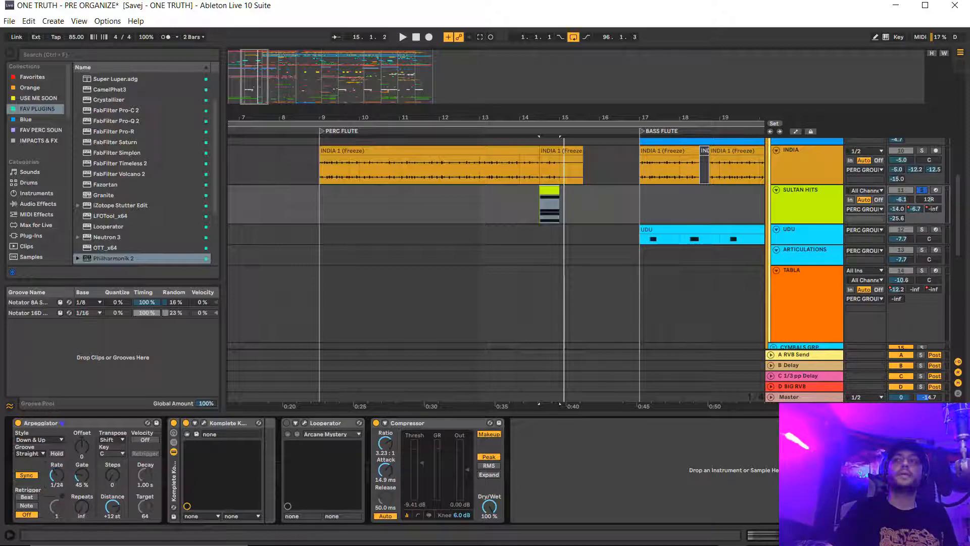
key("space")
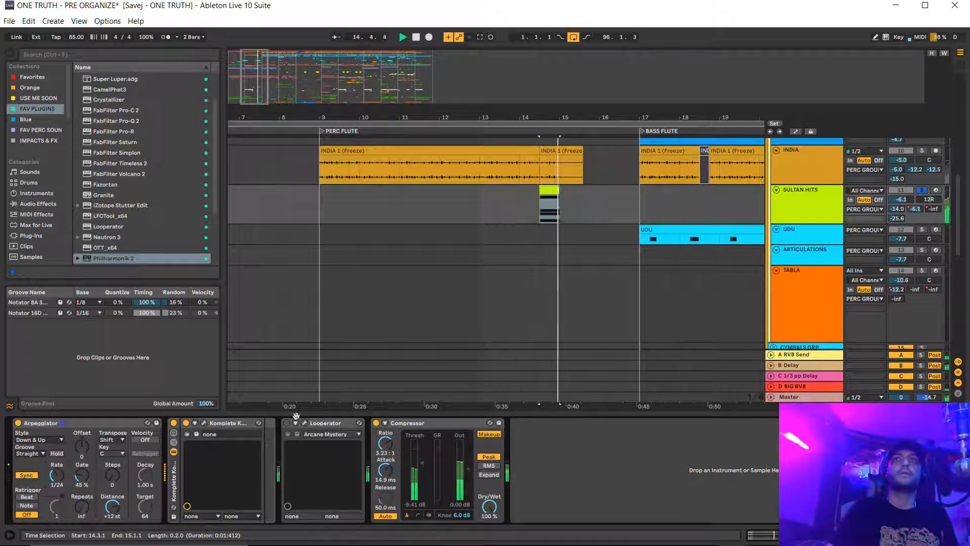
key("space")
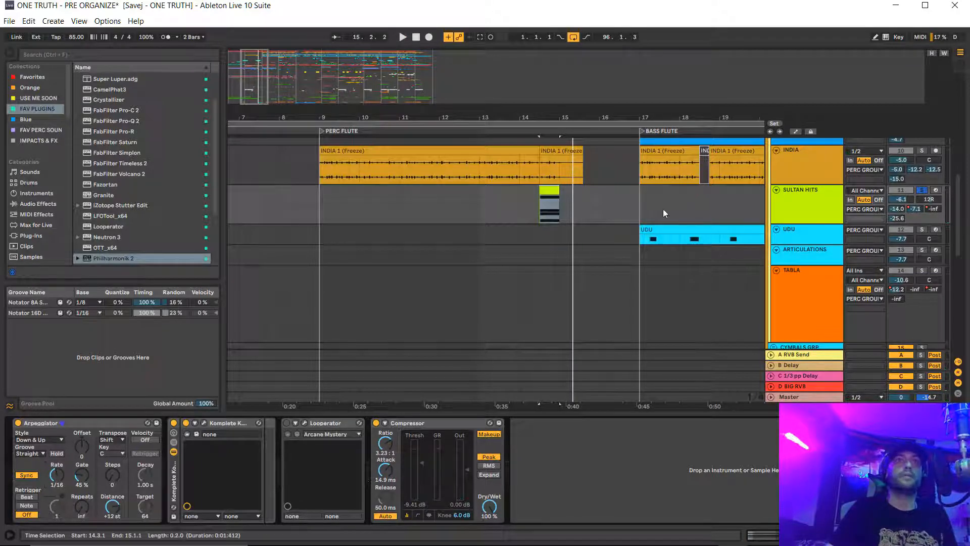
Solo the UDU track, play it from 17.2.1 at BASS FLUTE, and unsolo it
scroll(659, 213, "right", 3)
scroll(566, 178, "down", 3)
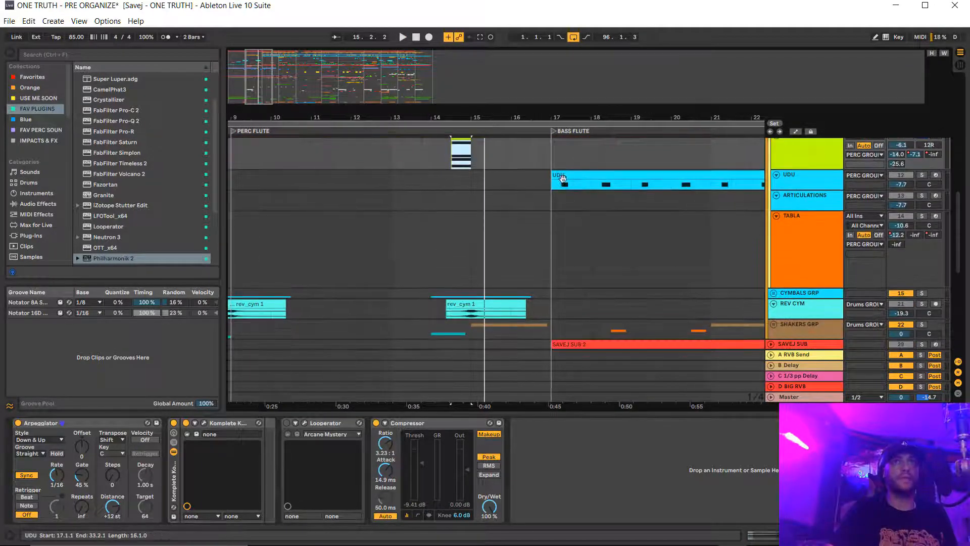
left_click(562, 178)
key("space")
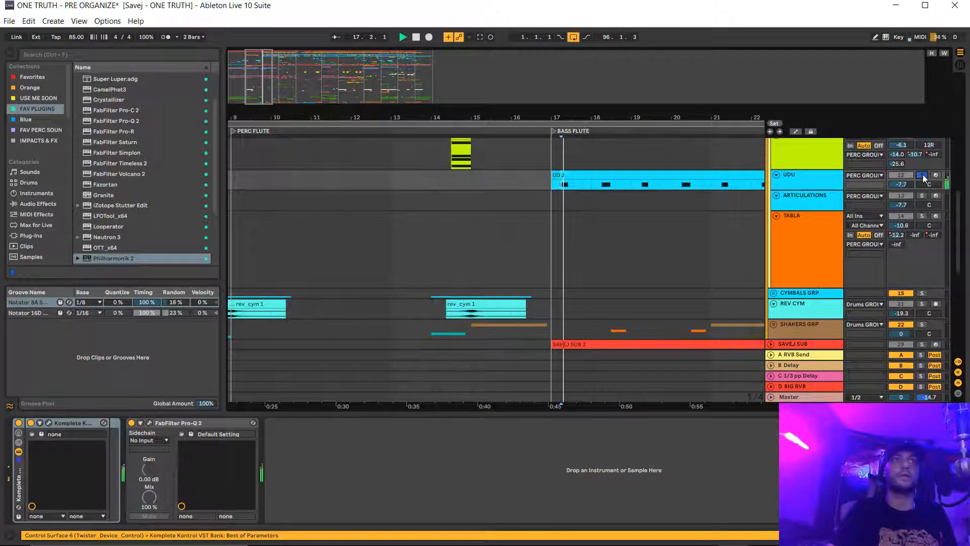
scroll(543, 224, "down", 2)
scroll(538, 218, "left", 1)
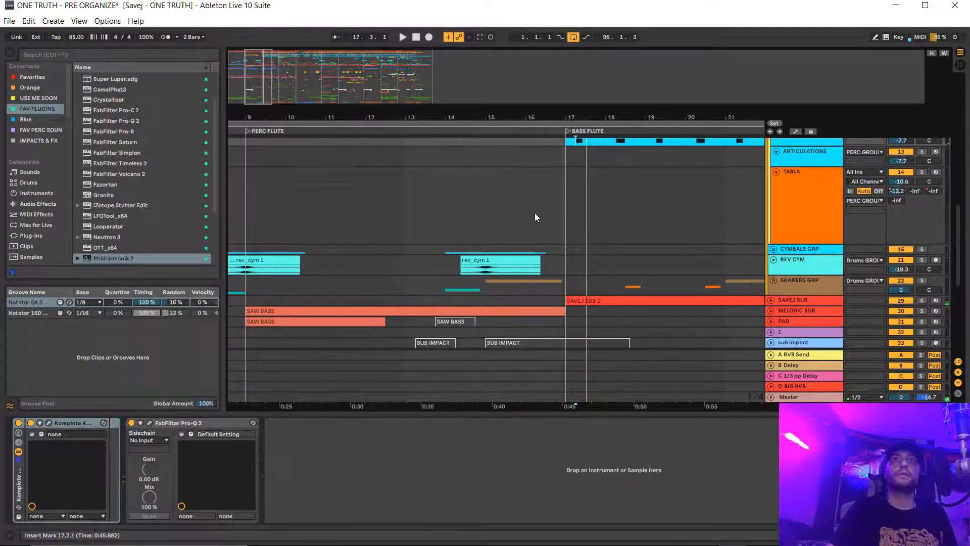
Solo the TABLA track, play its clip from 25.1.1 at HALF DROP, and enlarge the clip's note editor
left_click_drag(484, 119, 437, 154)
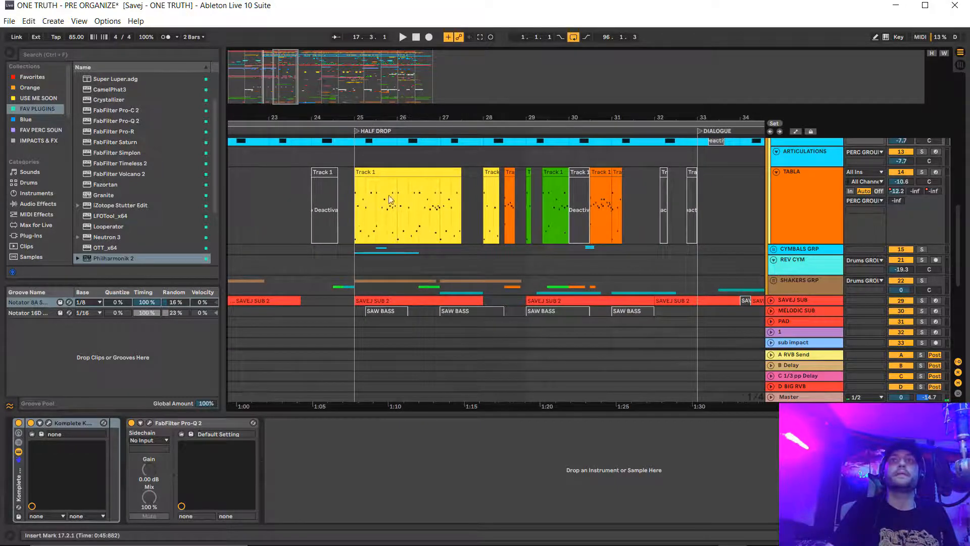
left_click(399, 170)
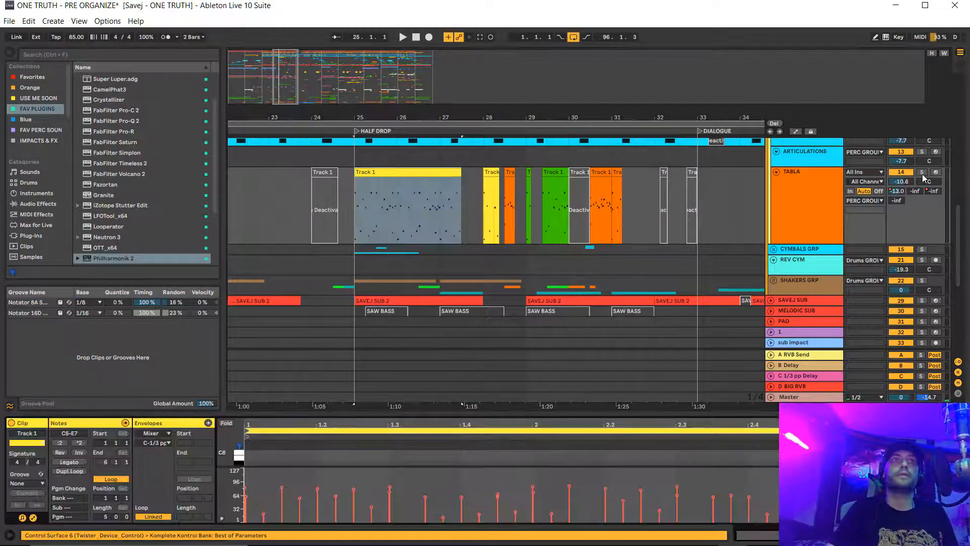
left_click(922, 173)
key("space")
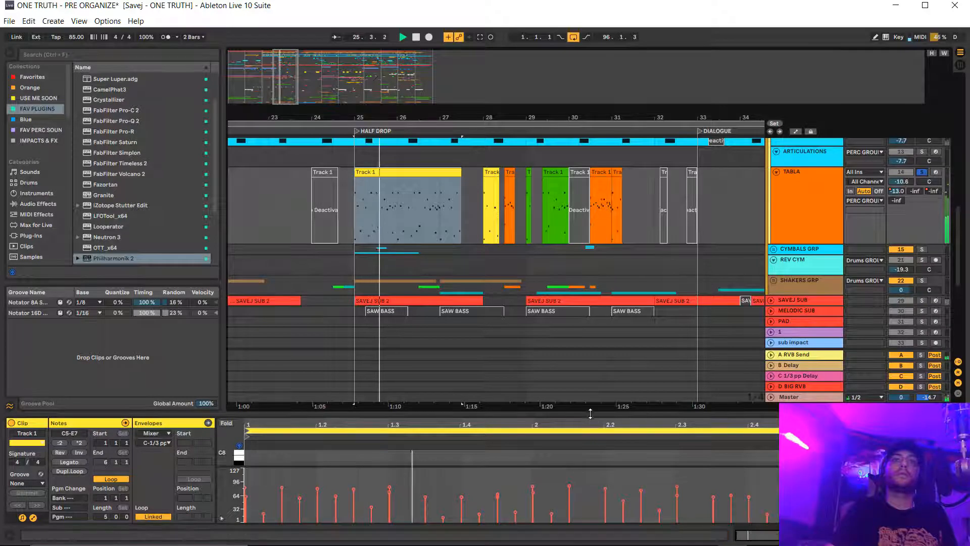
left_click_drag(591, 414, 590, 261)
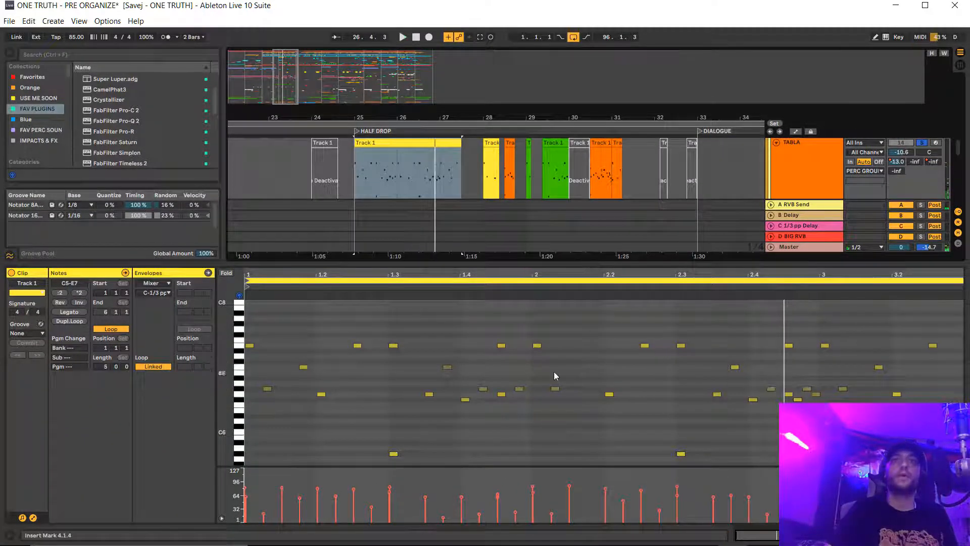
Enlarge the velocity lane of the TABLA clip and examine the velocities of its notes
left_click_drag(602, 465, 617, 404)
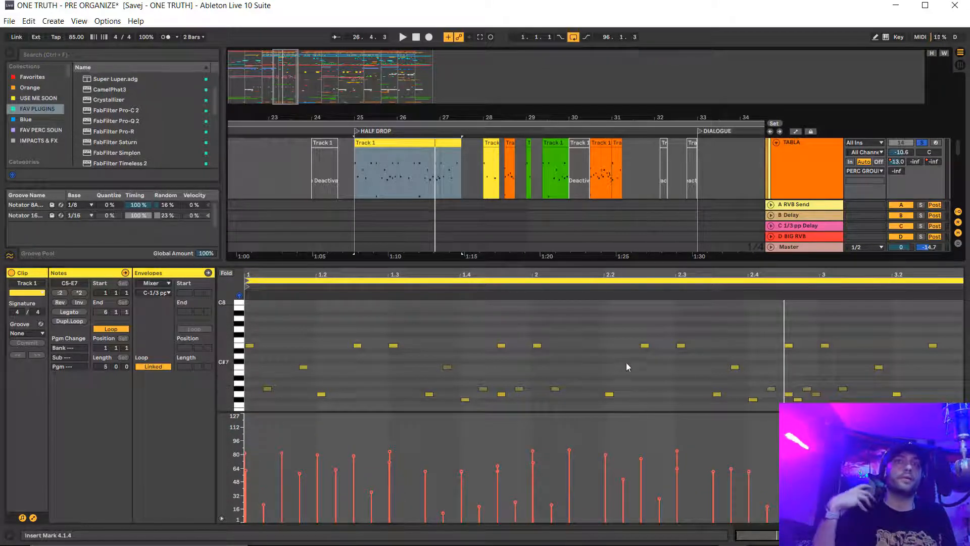
scroll(627, 363, "down", 3)
scroll(629, 367, "down", 1)
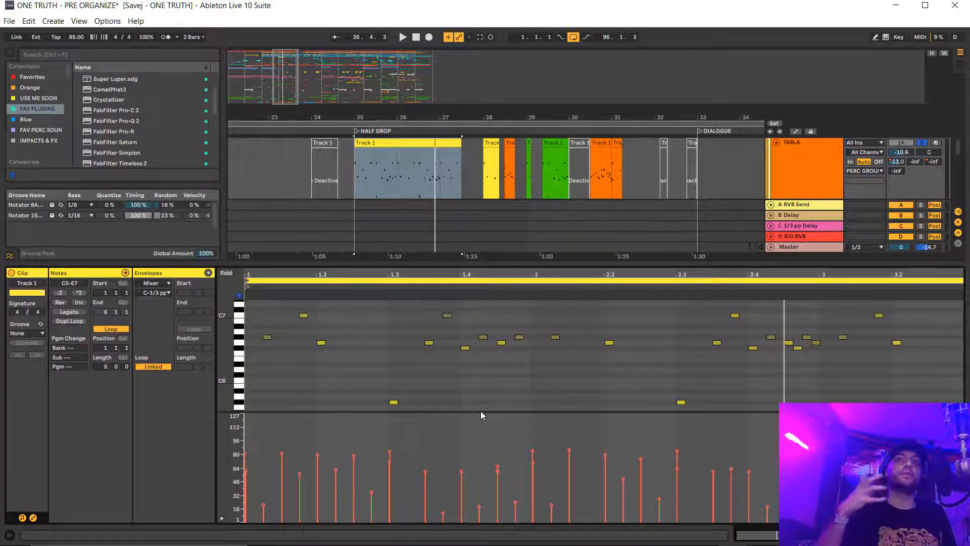
left_click_drag(481, 412, 491, 402)
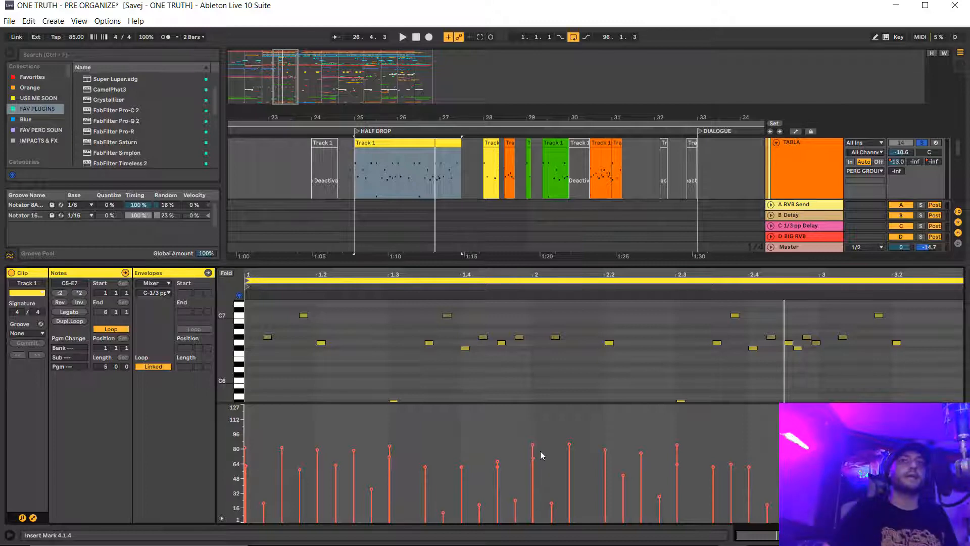
Vary the velocity of the TABLA clip's C5 note at 2.1.1 through 126 and 14, leave it at 92, and shrink the velocity lane
left_click_drag(533, 445, 532, 412)
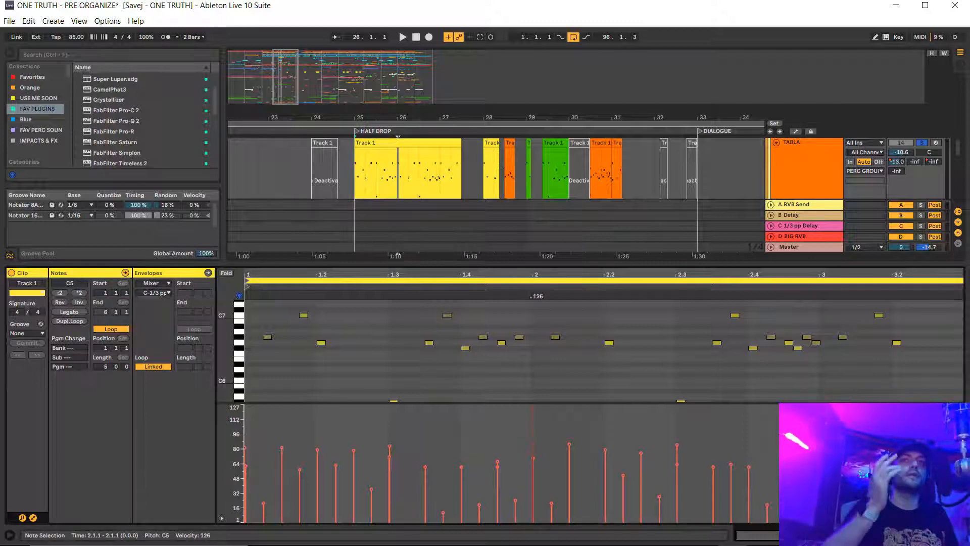
left_click_drag(532, 472, 532, 510)
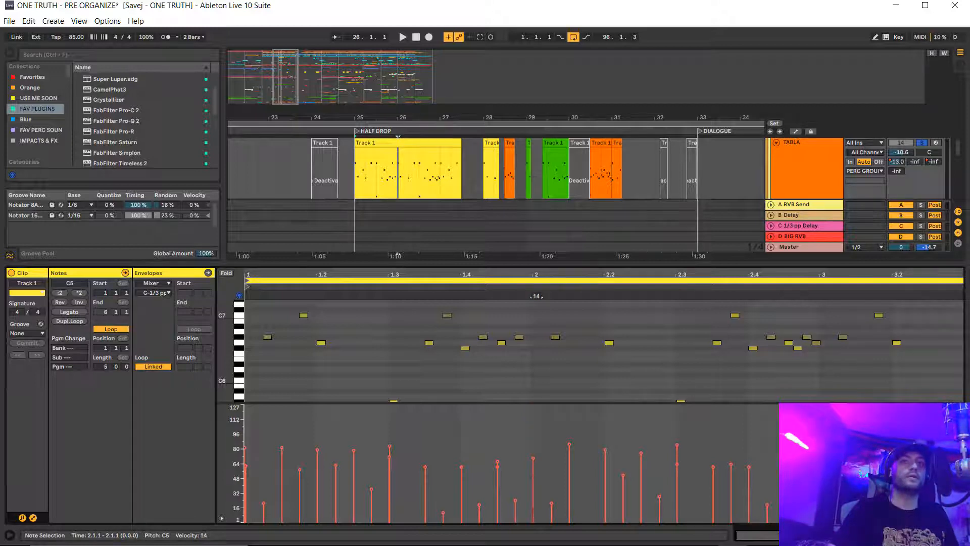
left_click_drag(532, 438, 532, 438)
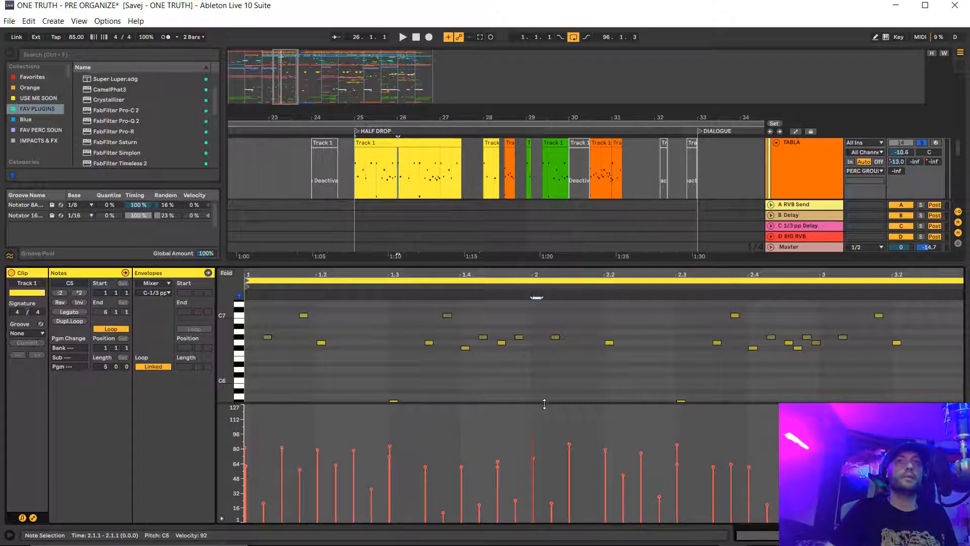
left_click_drag(545, 402, 547, 510)
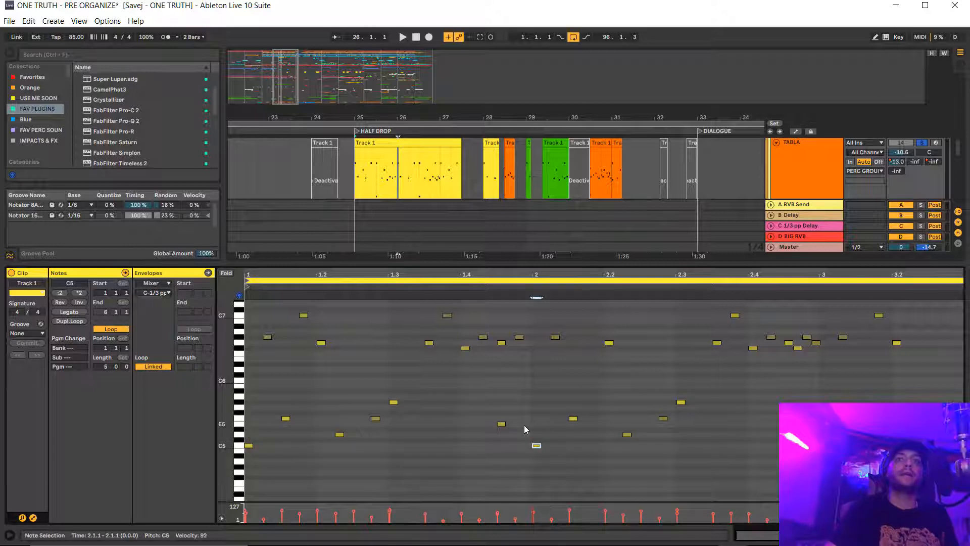
Place the insert marker at 2.1.1 in the TABLA clip and select the C5 note there to examine the pattern
left_click(548, 399)
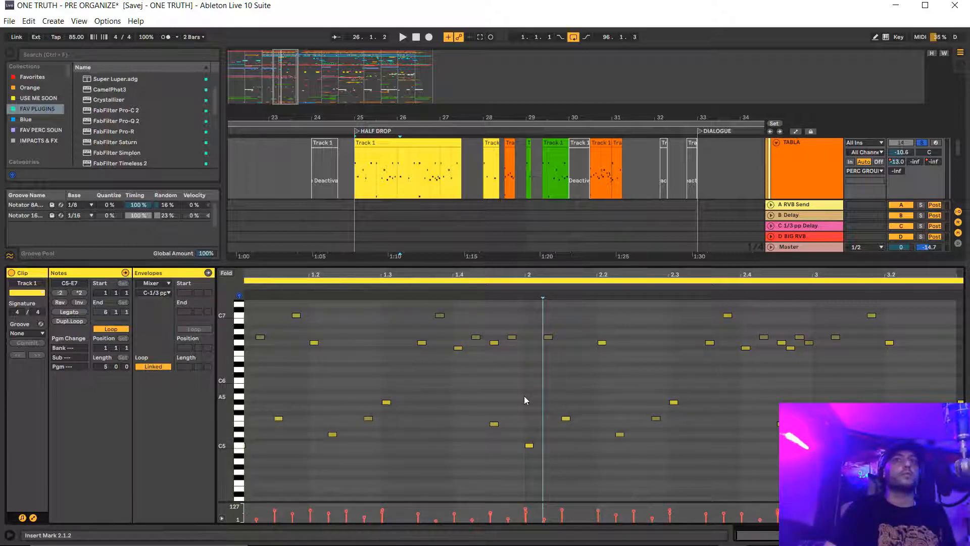
left_click(523, 396)
scroll(517, 390, "left", 2)
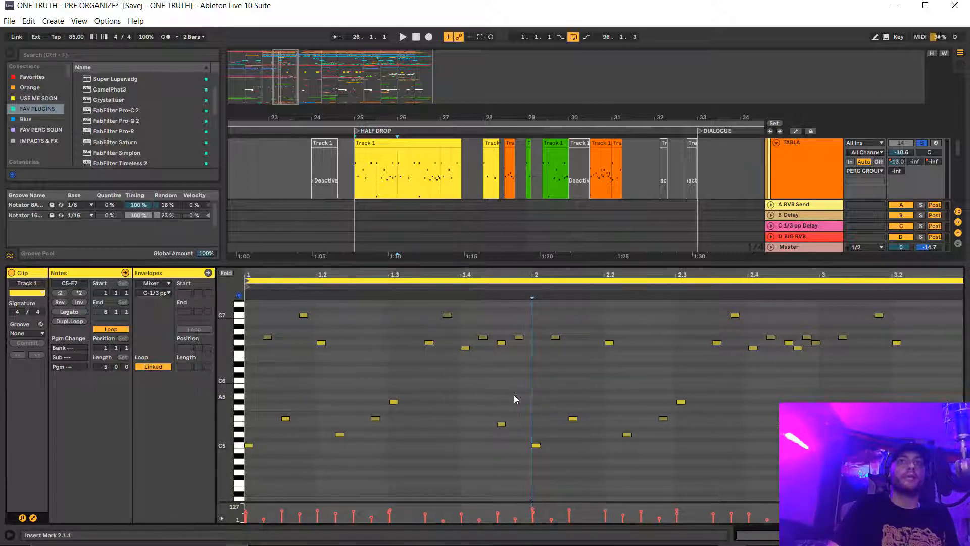
left_click(537, 447)
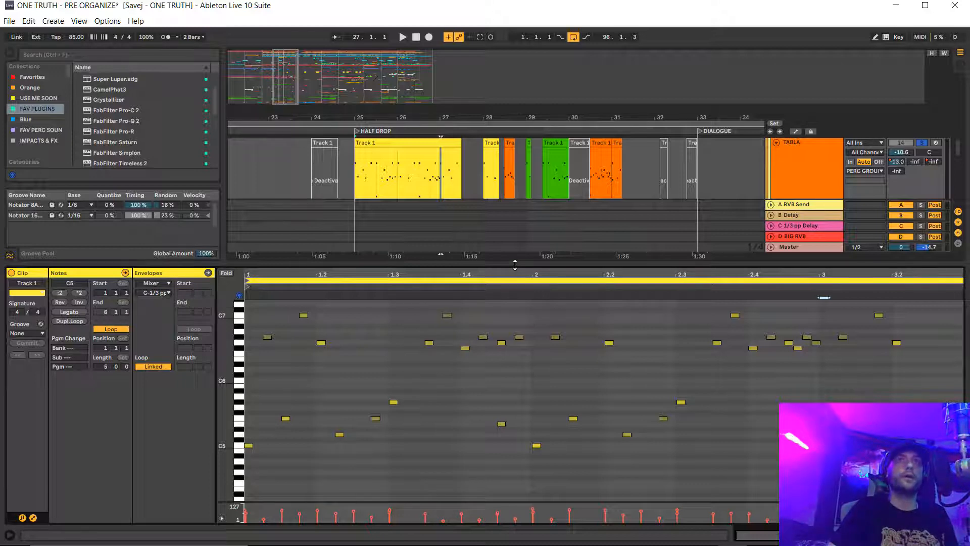
Shrink the TABLA clip's note editor and show automation to examine the 1/3 pp Delay send curve near bar 31
left_click_drag(515, 265, 515, 414)
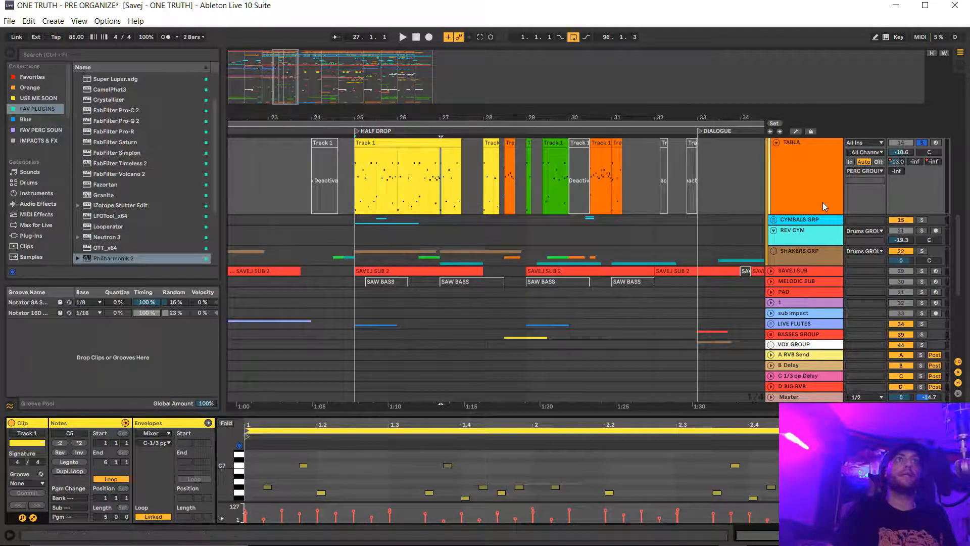
key("a")
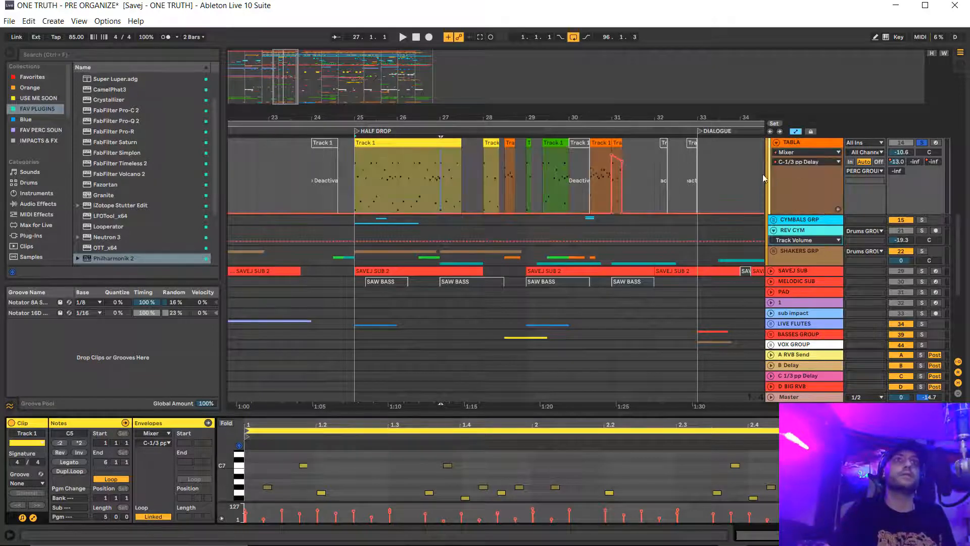
left_click_drag(629, 118, 617, 174)
scroll(588, 172, "down", 1)
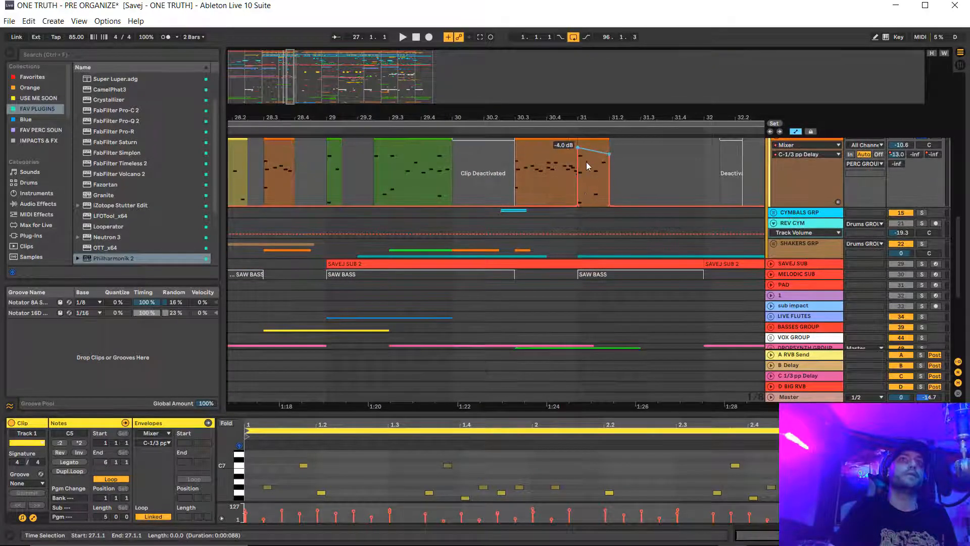
Select the TABLA clip at 31.1.1 and play it to hear its 1/3 pp Delay send automation
scroll(584, 166, "up", 2)
left_click(582, 153)
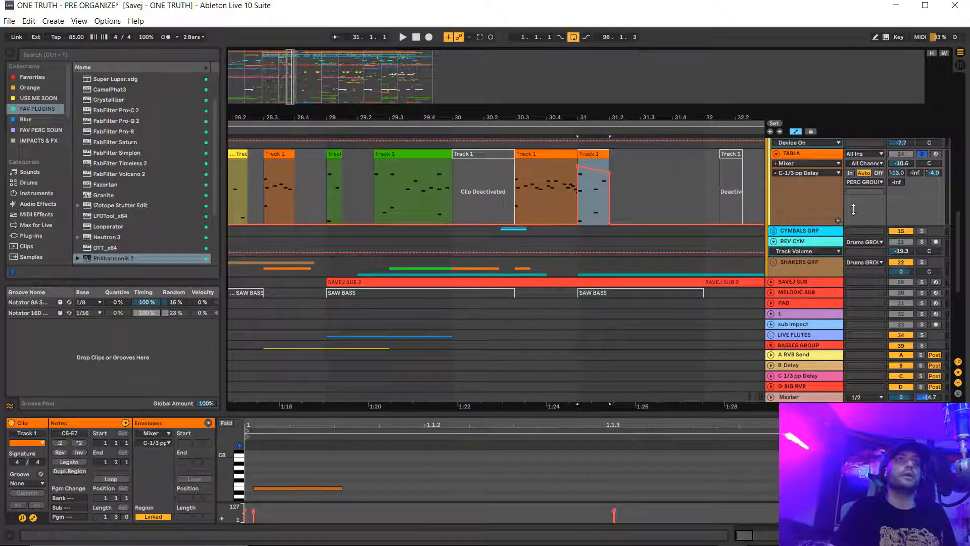
key("space")
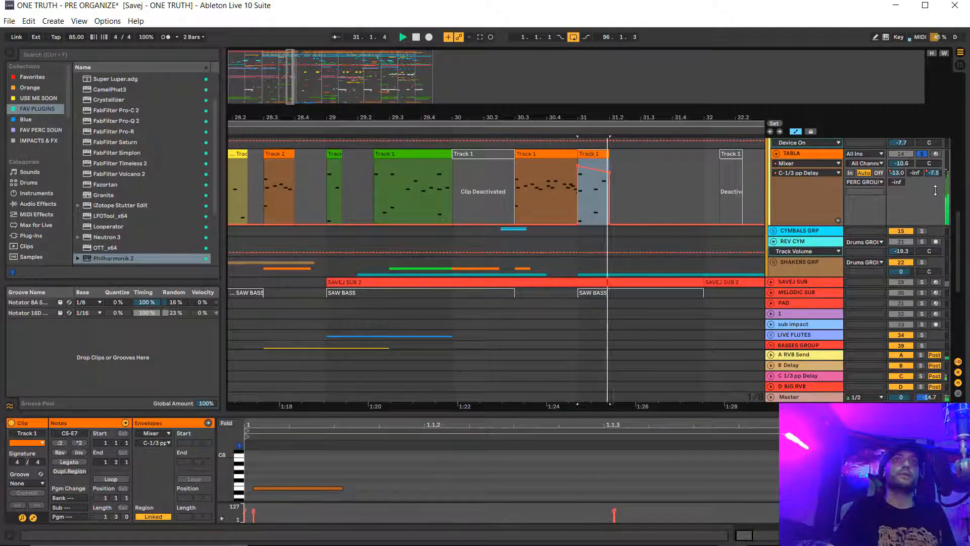
left_click_drag(678, 118, 677, 81)
key("space")
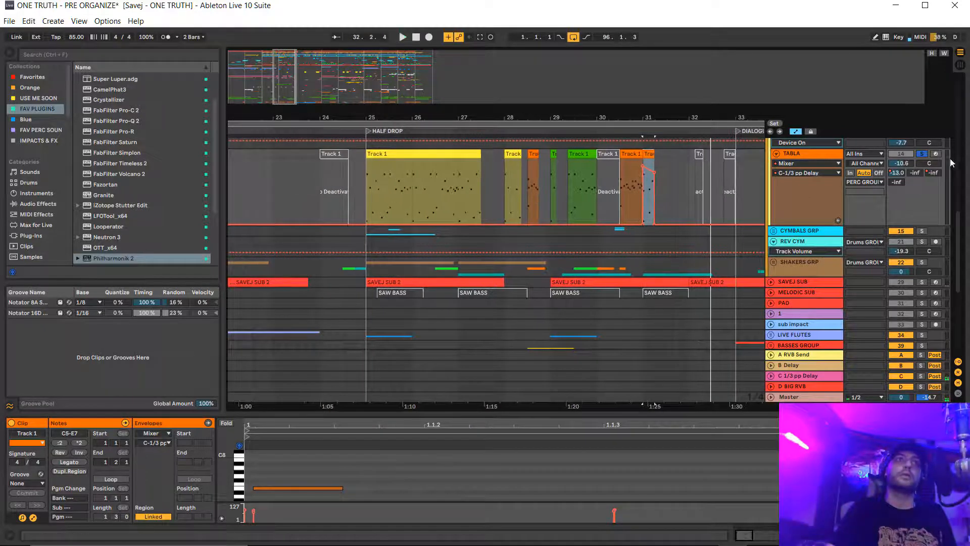
Unsolo the TABLA track and unfold CYMBALS GRP to examine its hi-hat tracks around HALF DROP
scroll(682, 210, "down", 3)
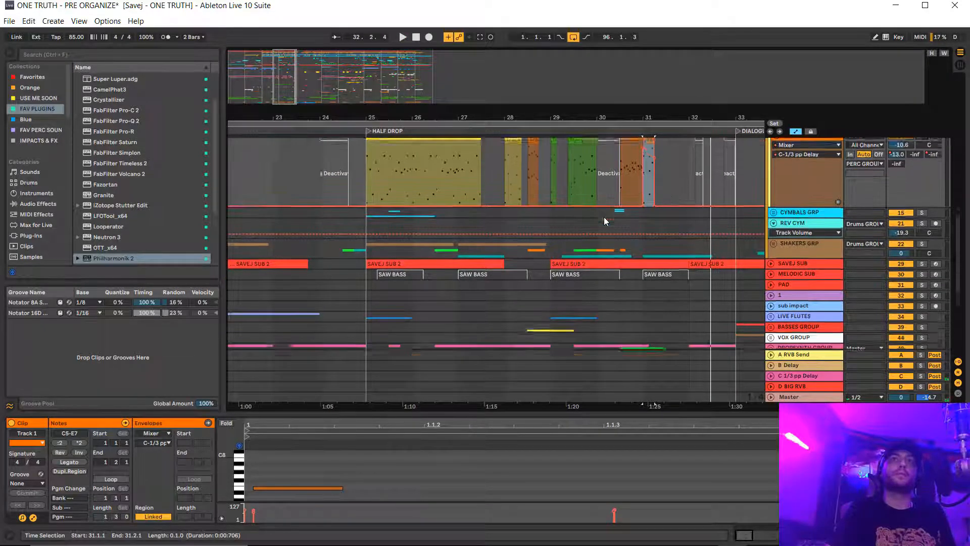
left_click(774, 198)
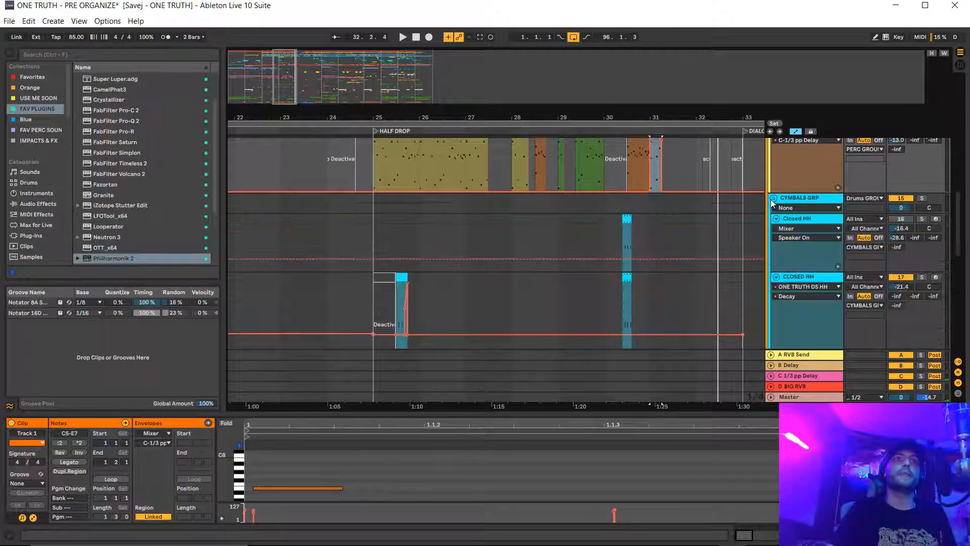
scroll(595, 226, "down", 4)
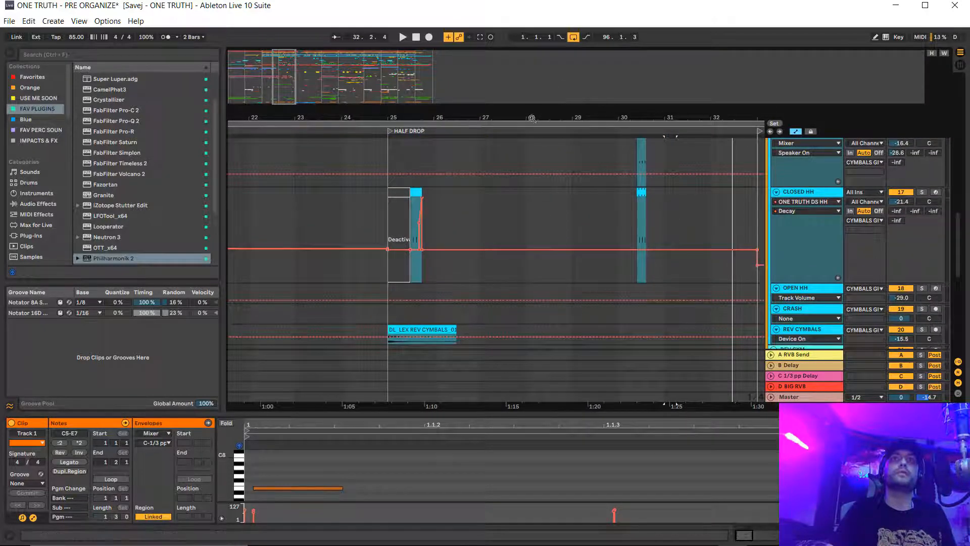
left_click_drag(533, 118, 533, 94)
scroll(815, 182, "up", 3)
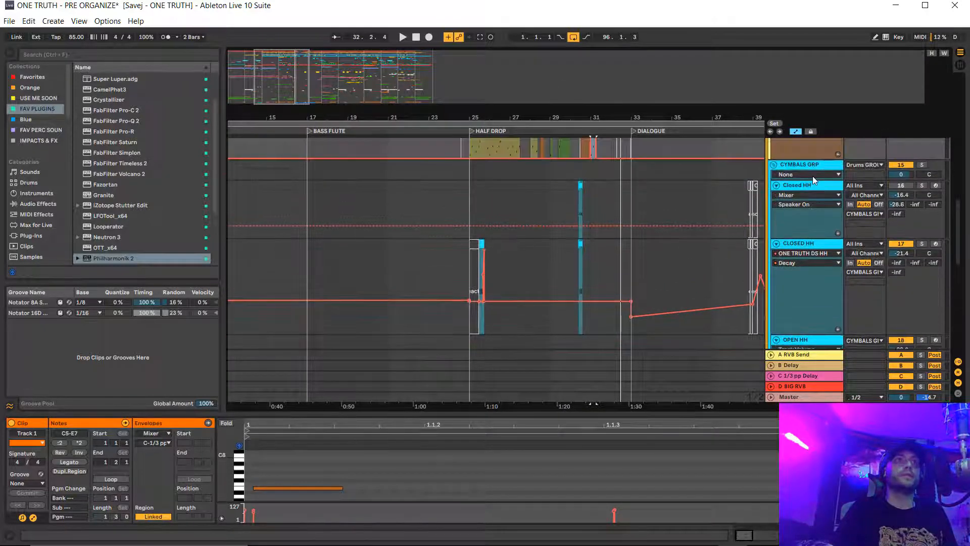
Show the Closed HH track's DS HH device and examine the hi-hat clips and Decay automation through DIALOGUE
left_click(805, 188)
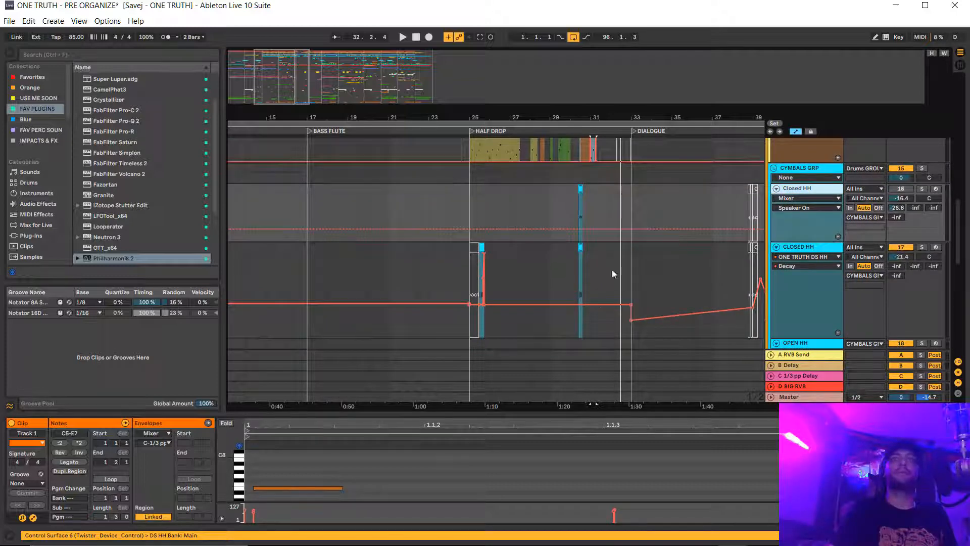
left_click(650, 269)
scroll(651, 265, "down", 3)
scroll(651, 266, "right", 6)
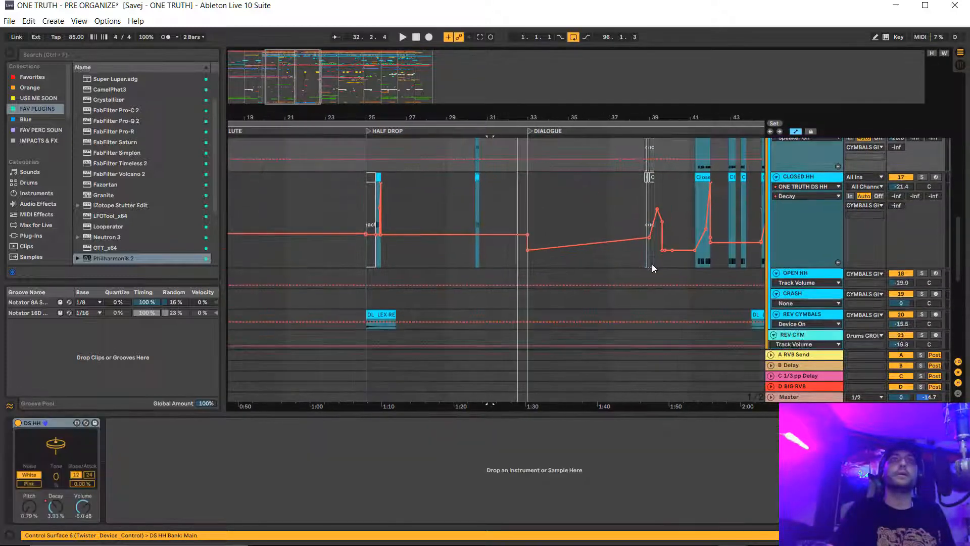
scroll(653, 265, "up", 1)
Solo the lower CLOSED HH track and play its clip from 41.2.1 to hear the Decay automation
left_click_drag(571, 114, 571, 212)
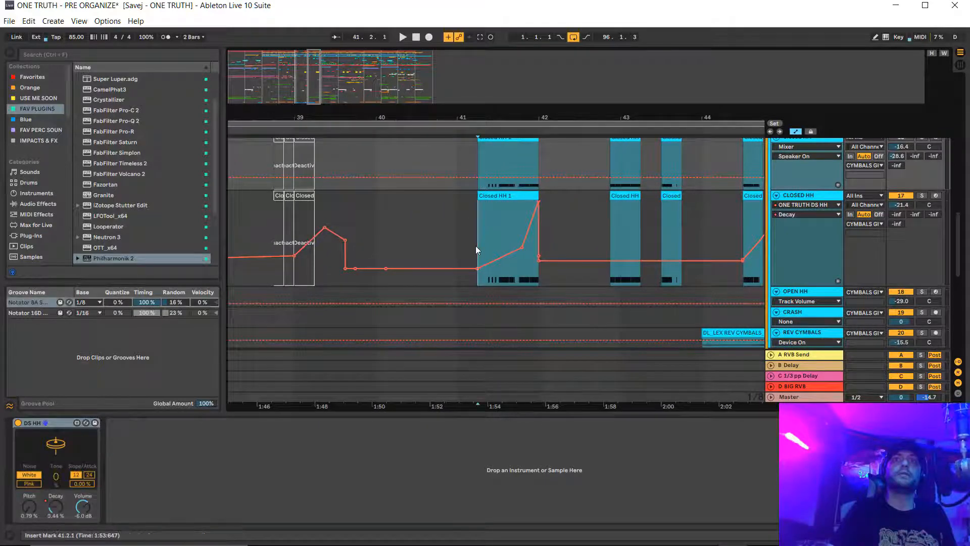
left_click(475, 245)
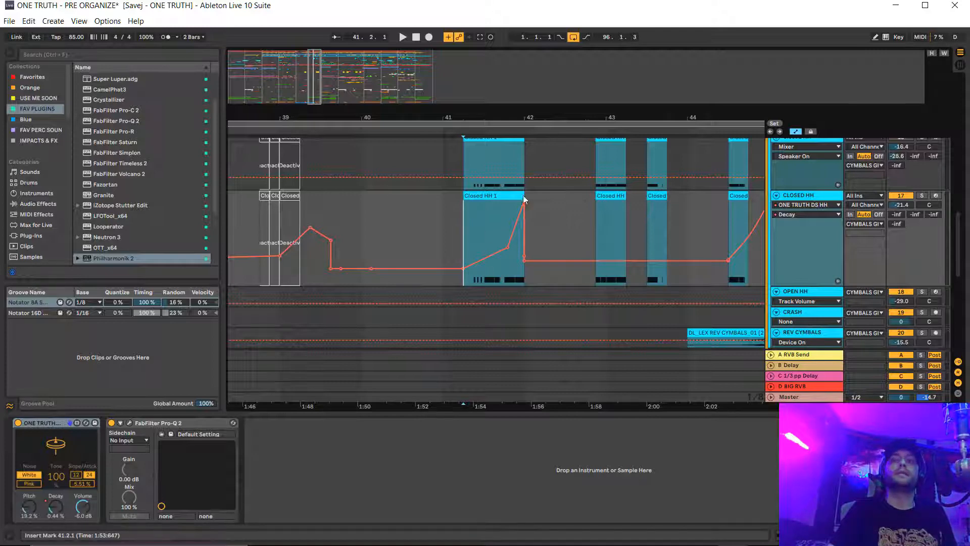
key("plus")
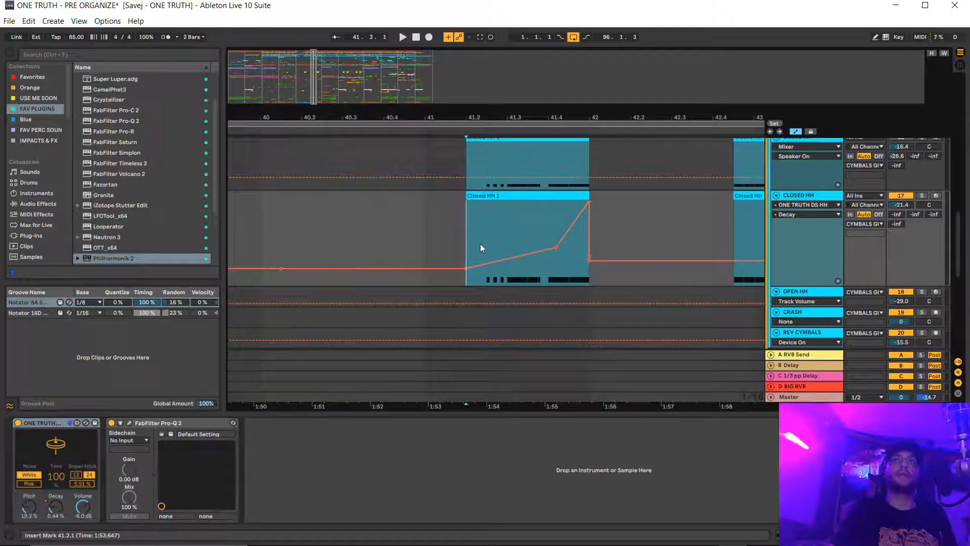
left_click(922, 195)
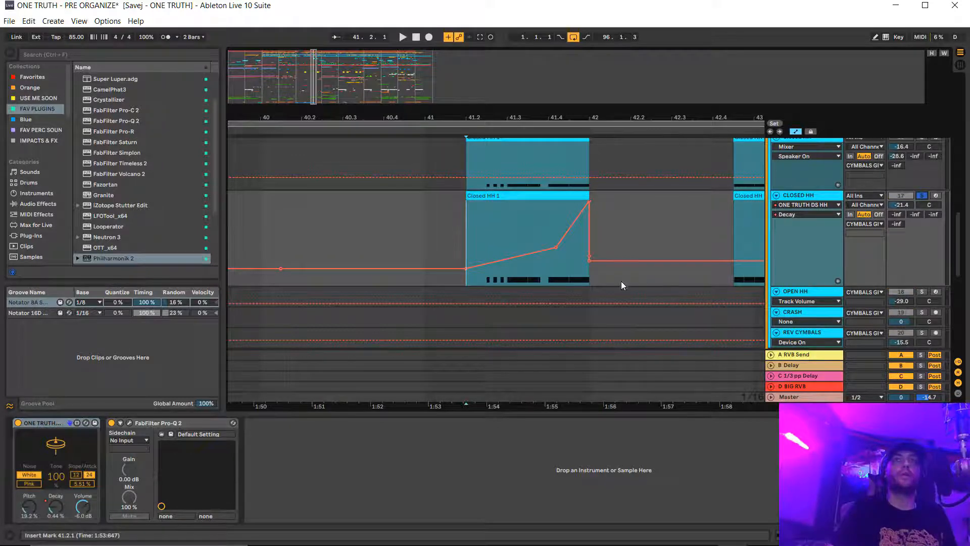
key("space")
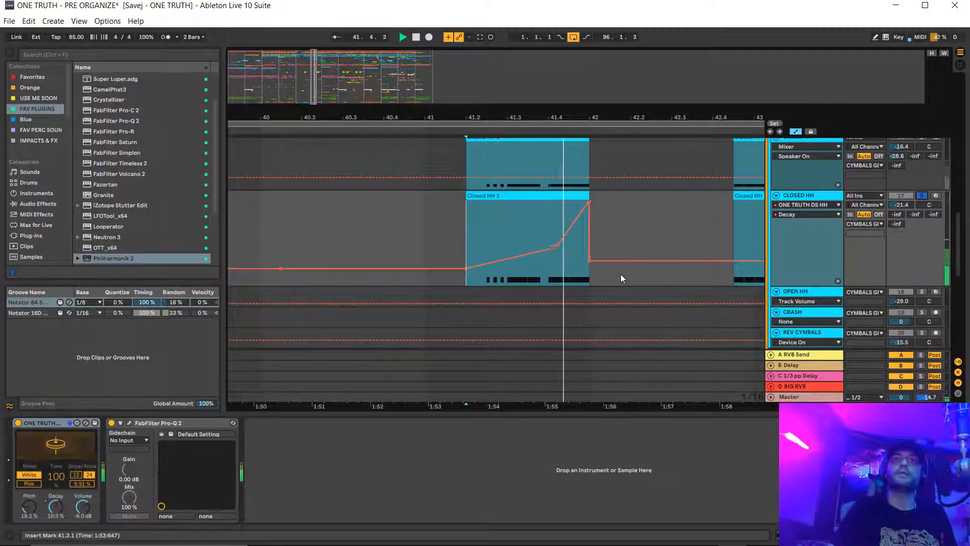
key("space")
Hide the automation, unsolo the lower CLOSED HH track and briefly play the full mix
key("a")
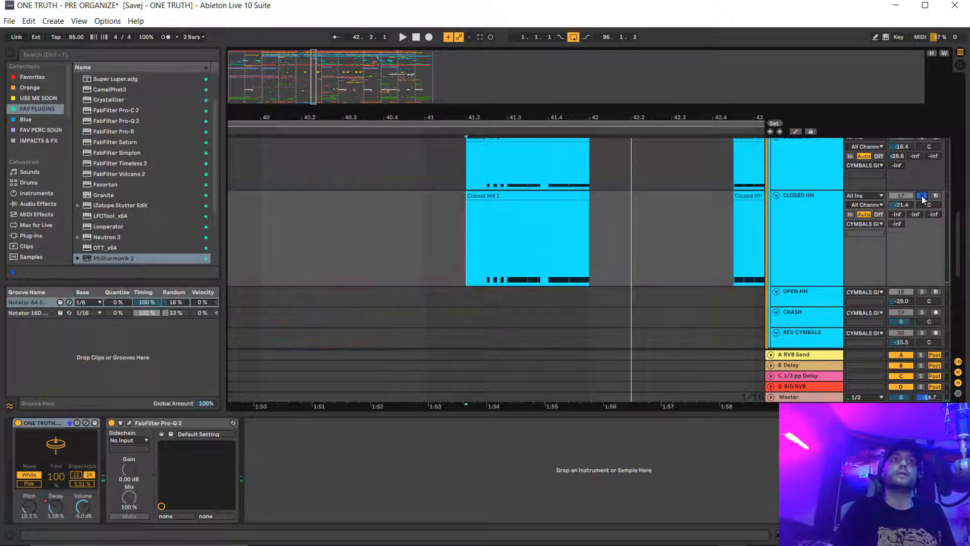
left_click(921, 195)
key("space")
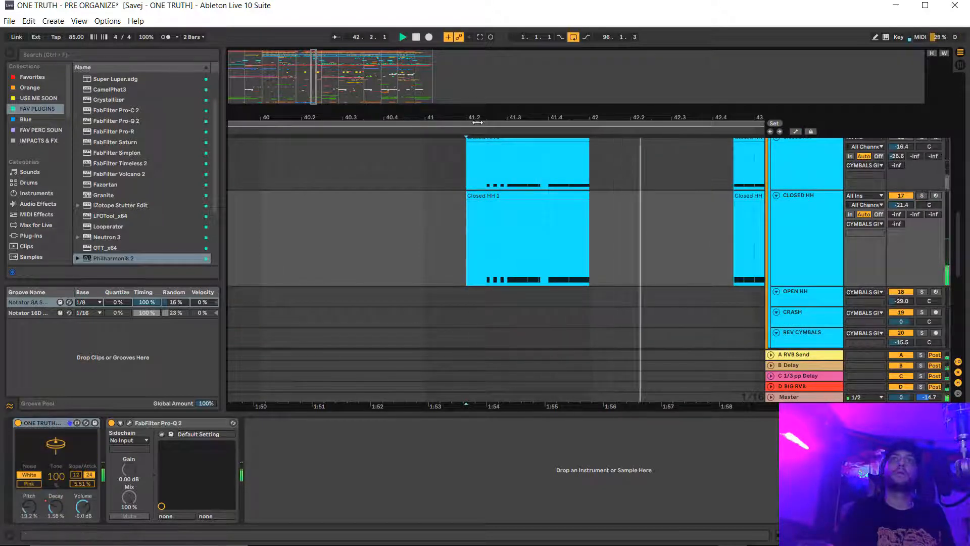
key("space")
Examine the OPEN HH, CRASH, REV CYMBALS and REV CYM clips from BREAK BUILD back to the end of PERC FLUTE
left_click_drag(481, 115, 579, 42)
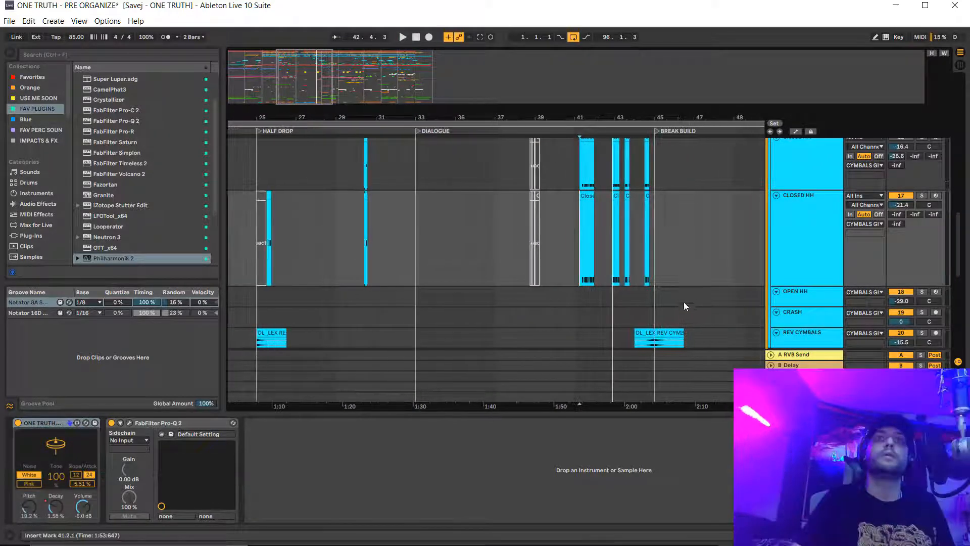
scroll(687, 299, "down", 3)
scroll(491, 225, "left", 1)
scroll(498, 216, "left", 3)
scroll(499, 216, "down", 2)
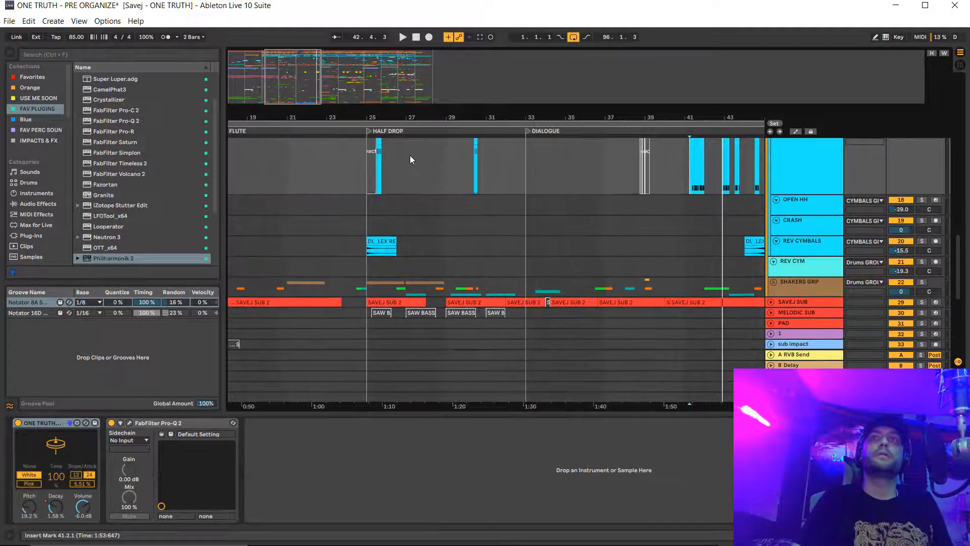
scroll(410, 155, "left", 2)
scroll(411, 156, "down", 1)
left_click_drag(387, 120, 566, 130)
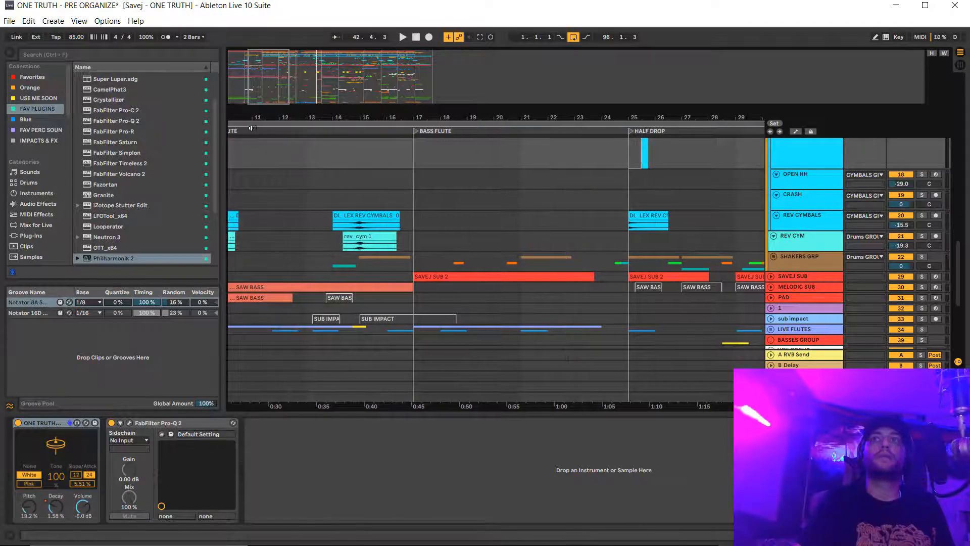
left_click_drag(341, 117, 356, 145)
scroll(841, 212, "down", 1)
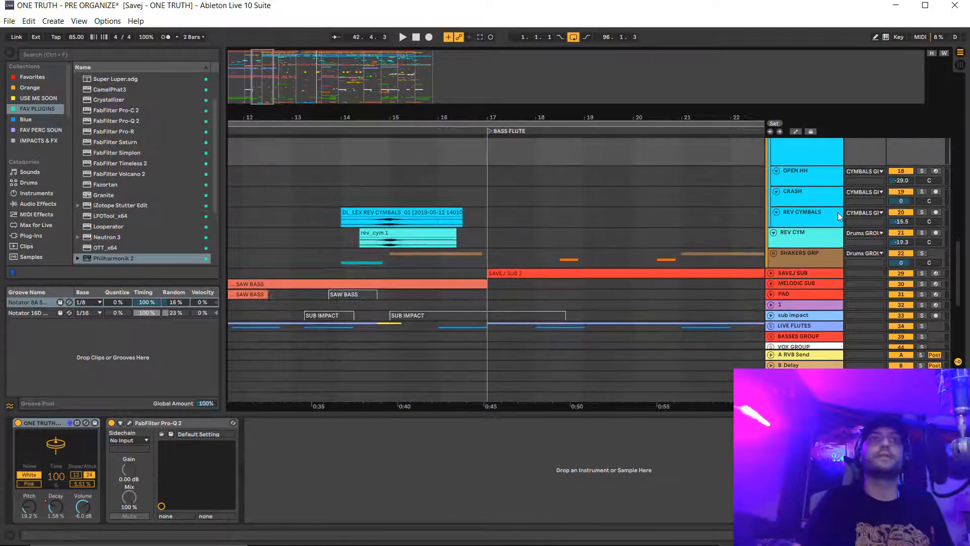
Play the REV CYMBALS clip soloed from 14.1.1, then stop playback and unsolo the track
left_click(341, 223)
key("space")
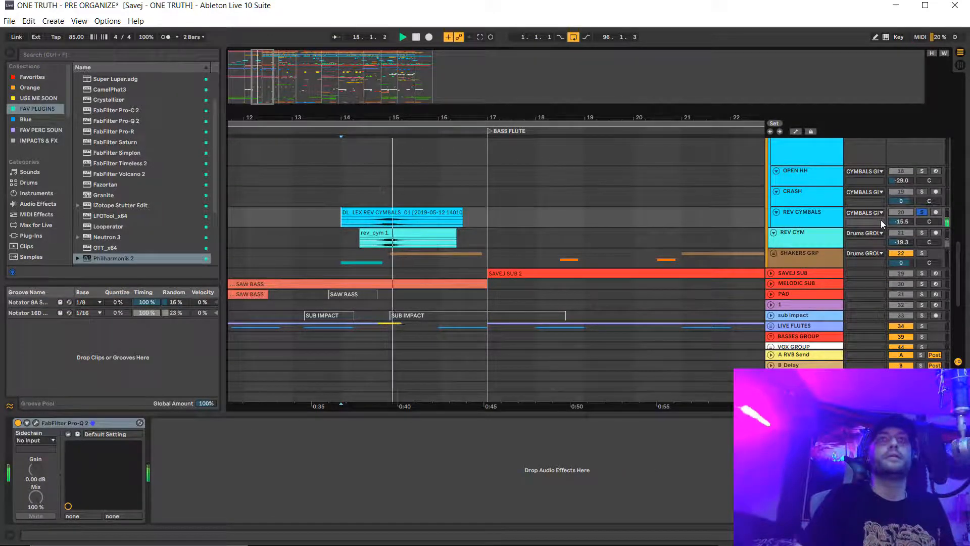
left_click(923, 213)
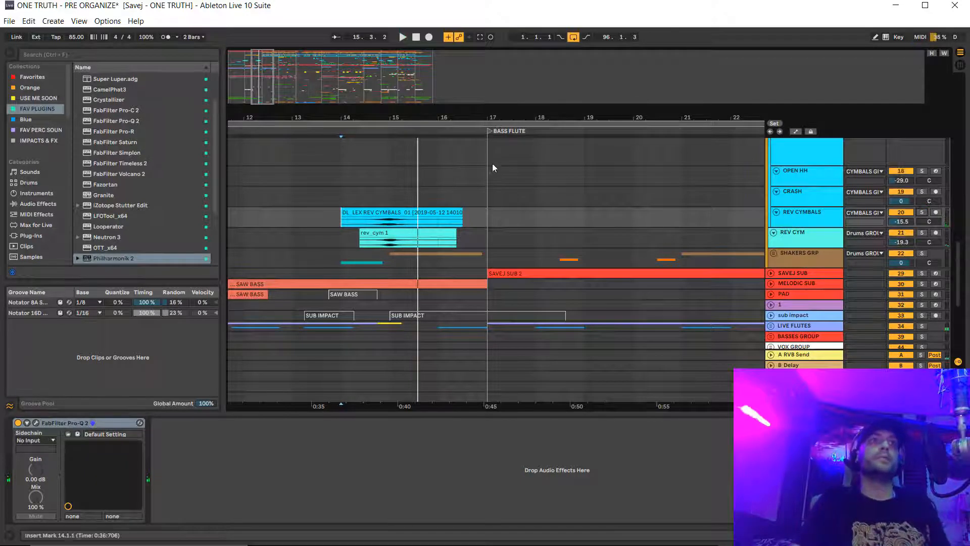
Unfold SHAKERS GRP and examine the RATTLE, SHAKER 2, DEEP SHAKER and Shakers clips around HALF DROP
scroll(464, 136, "down", 5, "ctrl")
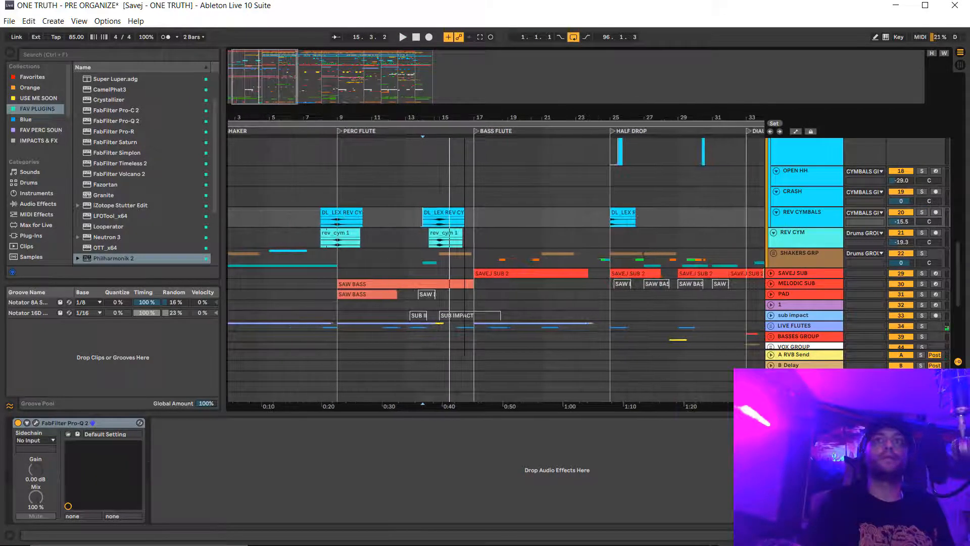
scroll(548, 219, "down", 3)
scroll(547, 219, "right", 2)
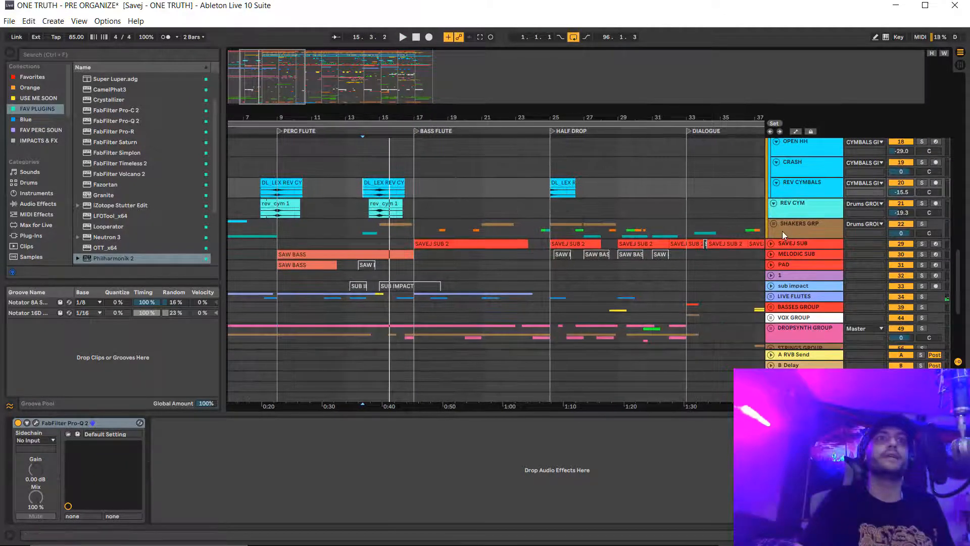
left_click(774, 222)
scroll(651, 238, "down", 6)
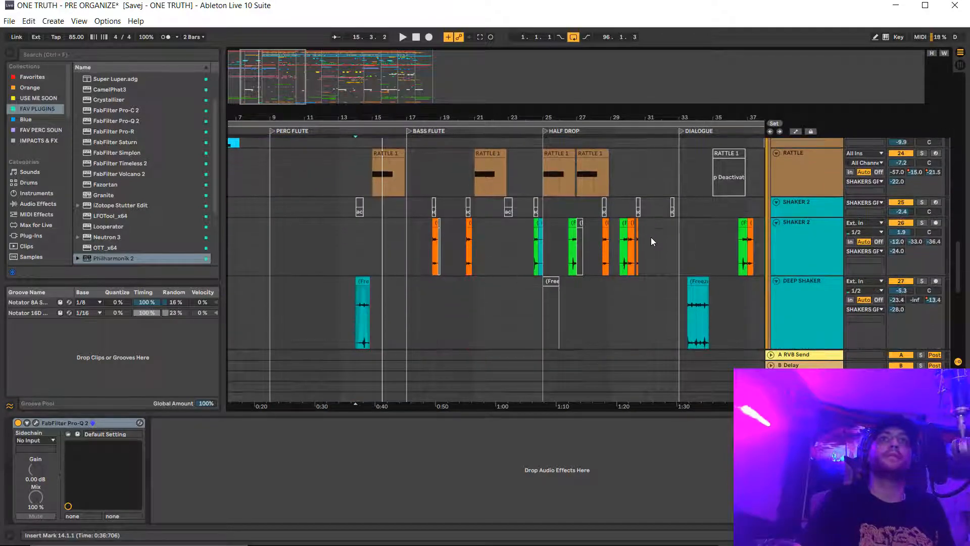
left_click_drag(394, 120, 524, 110)
left_click_drag(432, 116, 434, 108)
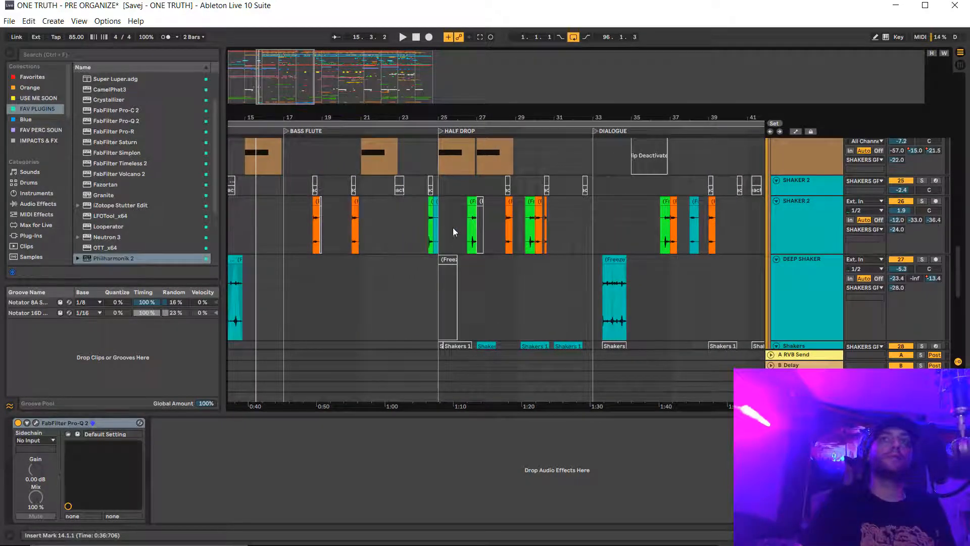
Open the last FabFilter Pro-Q 2 on the lower SHAKER 2 track, raise its 23850 Hz band to +0.62 dB and close the plug-in
left_click(438, 235)
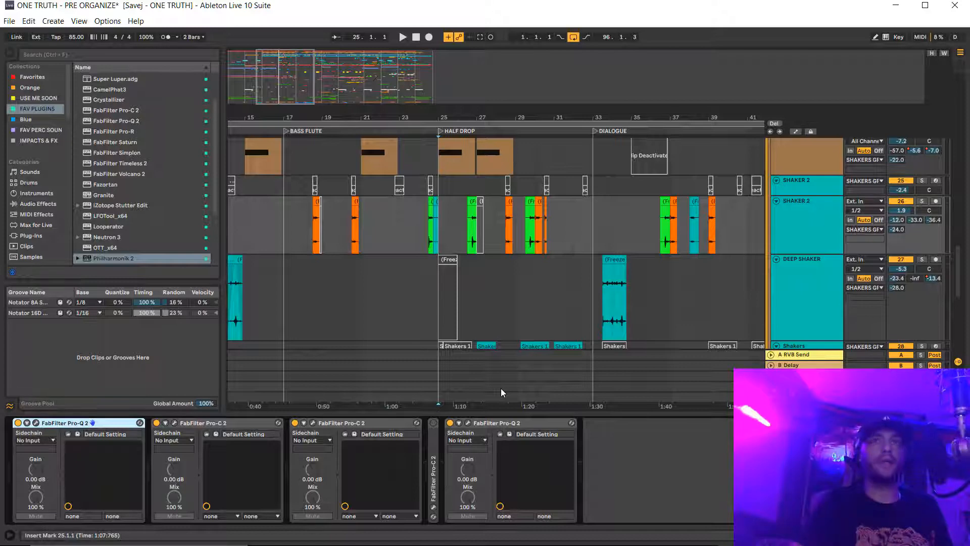
left_click(801, 218)
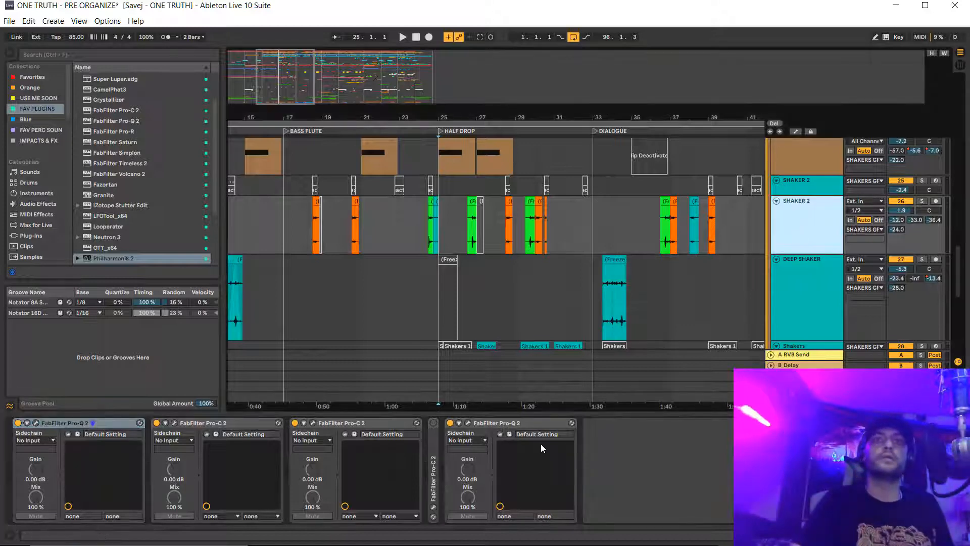
left_click(468, 424)
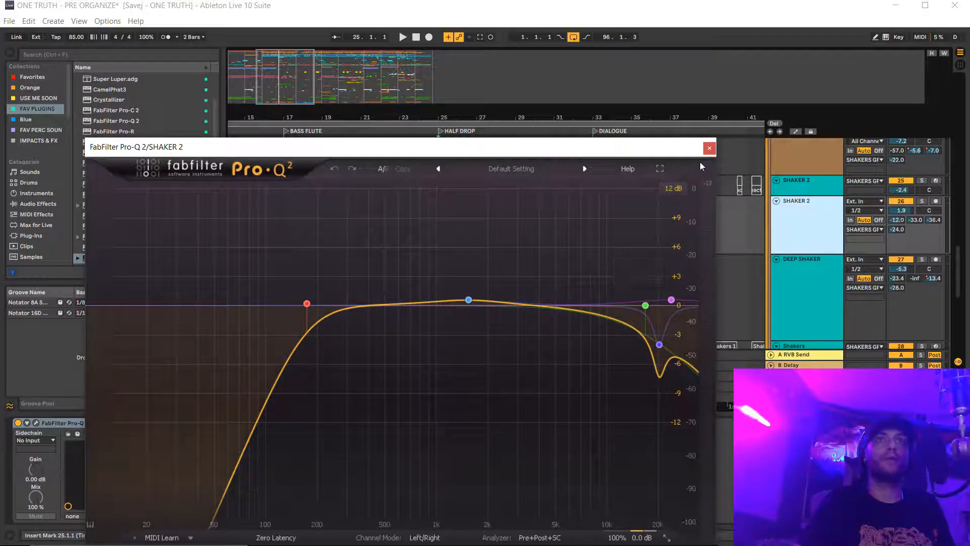
left_click_drag(646, 305, 645, 297)
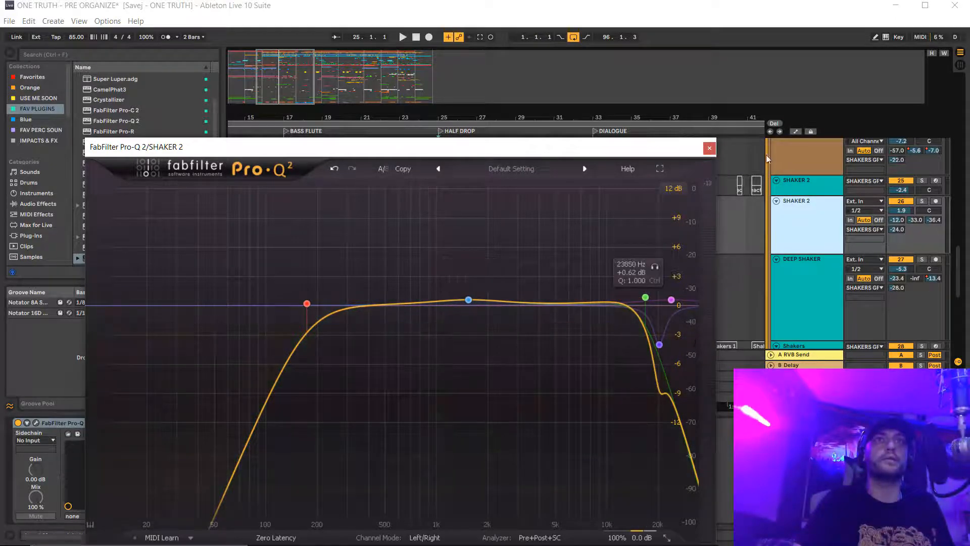
left_click(709, 147)
Place the insert marker at 45.3.1 on the lower SHAKER 2 track in BREAK BUILD and play from there
left_click_drag(520, 118, 399, 66)
left_click(523, 245)
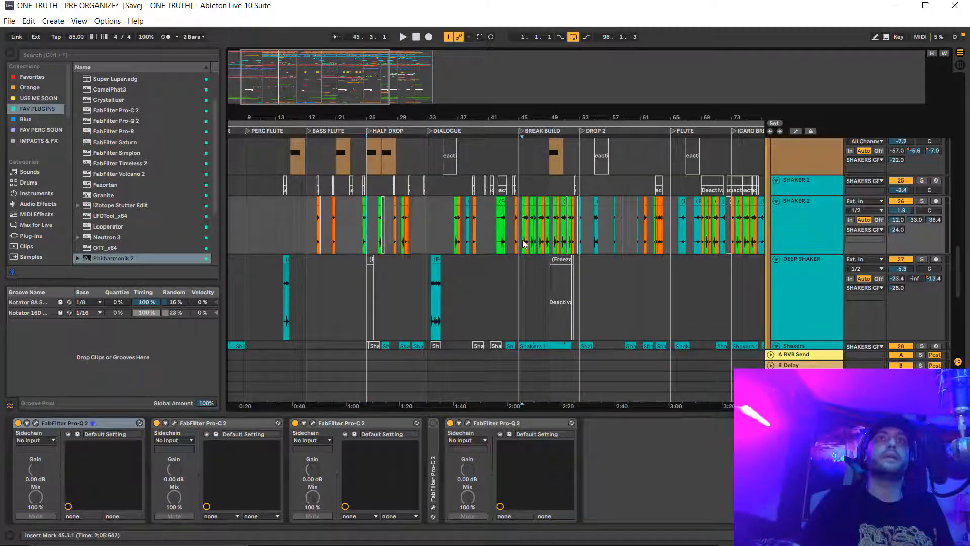
key("space")
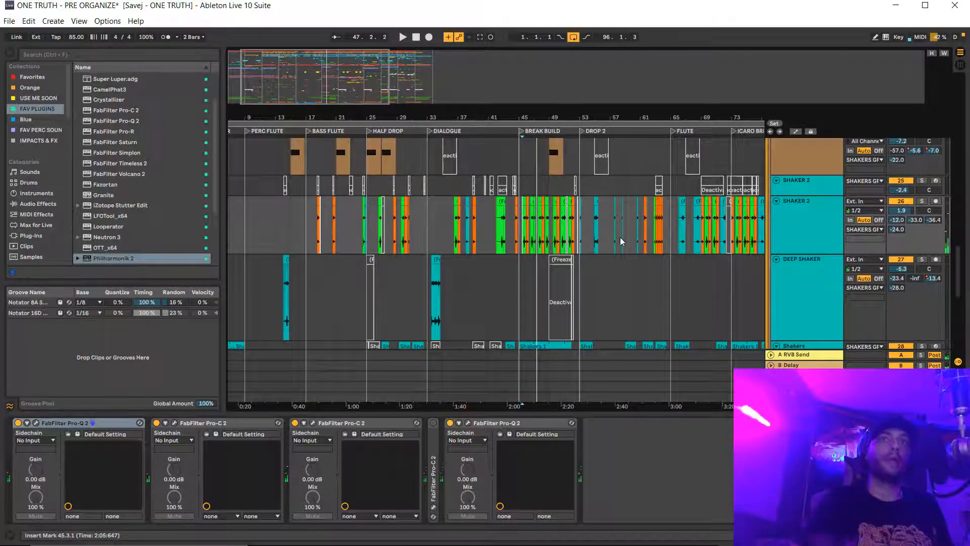
Play the DEEP SHAKER clip soloed from the start of DIALOGUE, then stop playback and unsolo the track
scroll(620, 238, "down", 5)
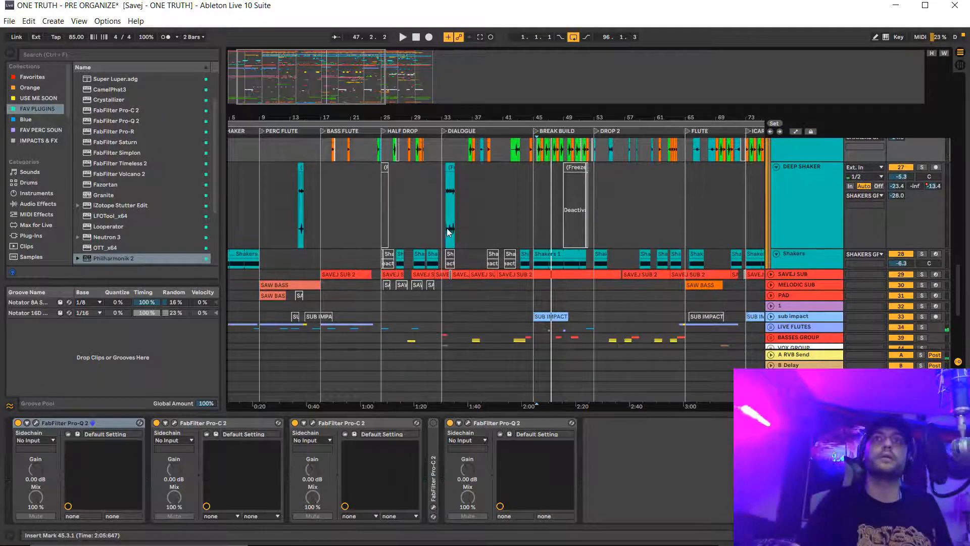
left_click(448, 232)
left_click(922, 167)
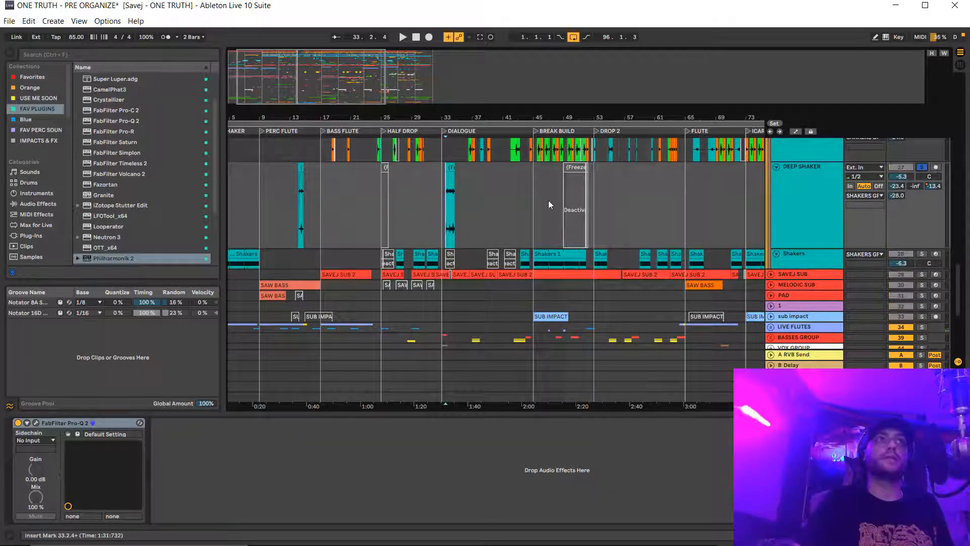
key("space")
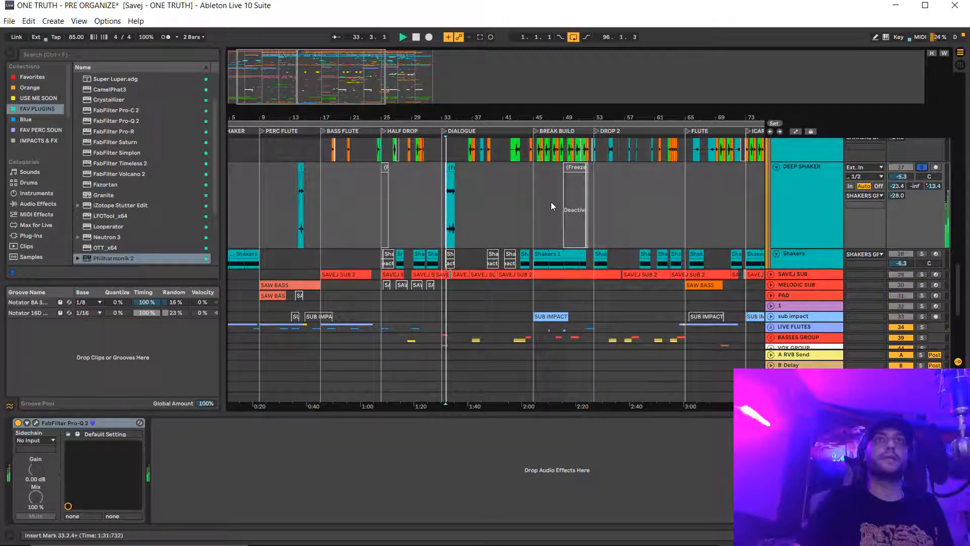
left_click(922, 167)
key("space")
Unfold the SAVEJ SUB track and place the insert marker at 17.1.1, the start of BASS FLUTE
scroll(516, 204, "down", 3)
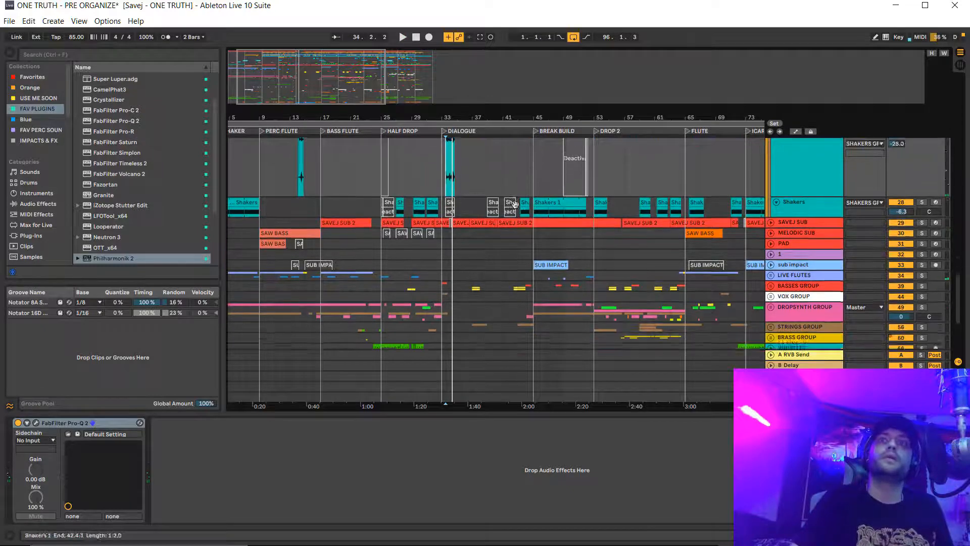
scroll(516, 204, "down", 3)
scroll(597, 195, "left", 1)
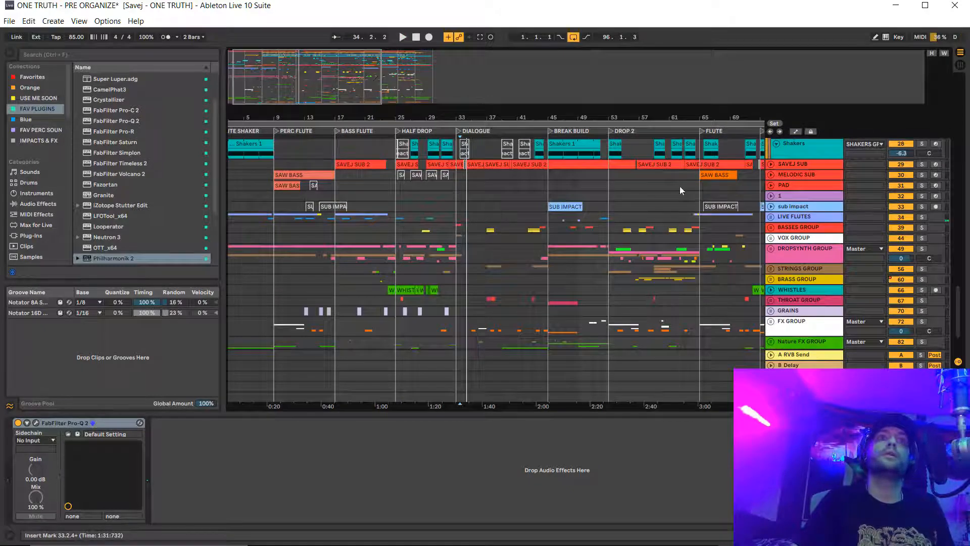
left_click(772, 164)
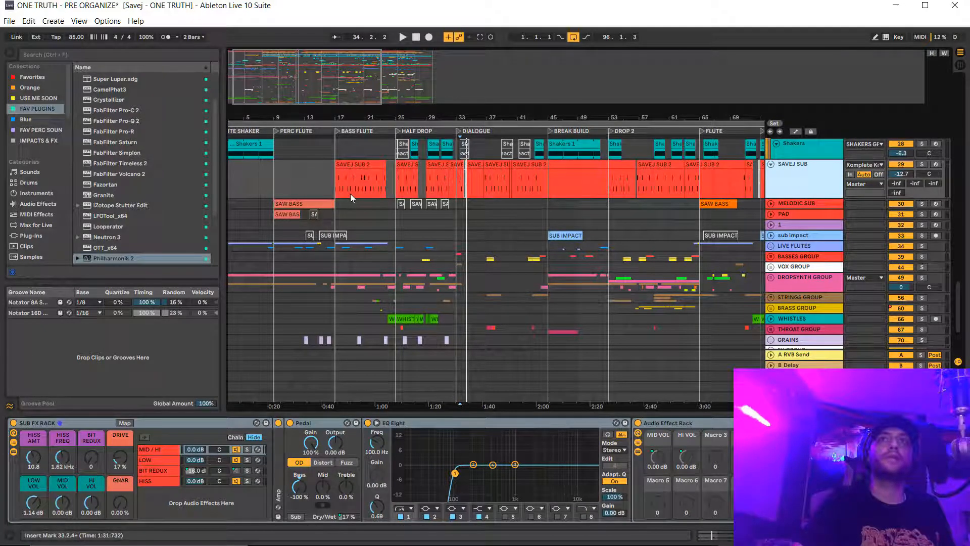
left_click(338, 186)
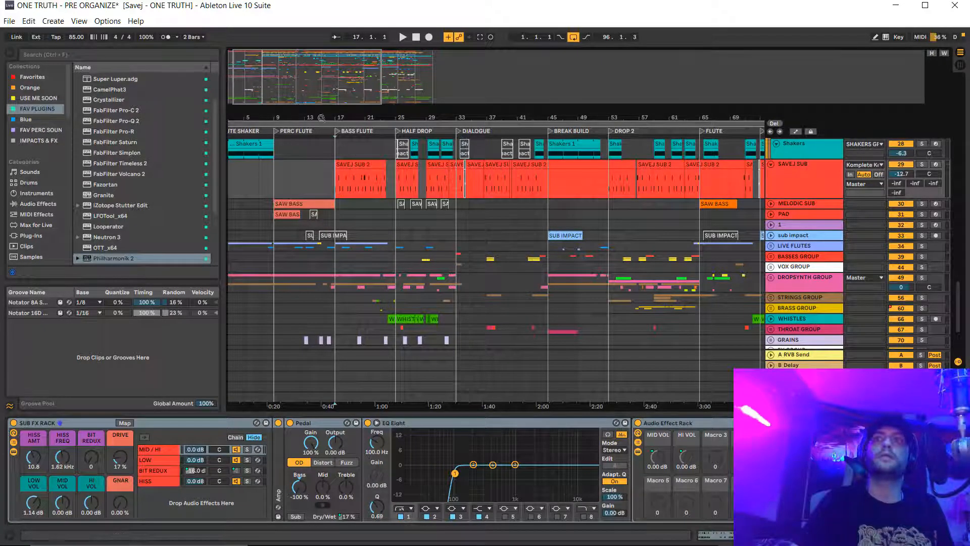
scroll(337, 186, "up", 4)
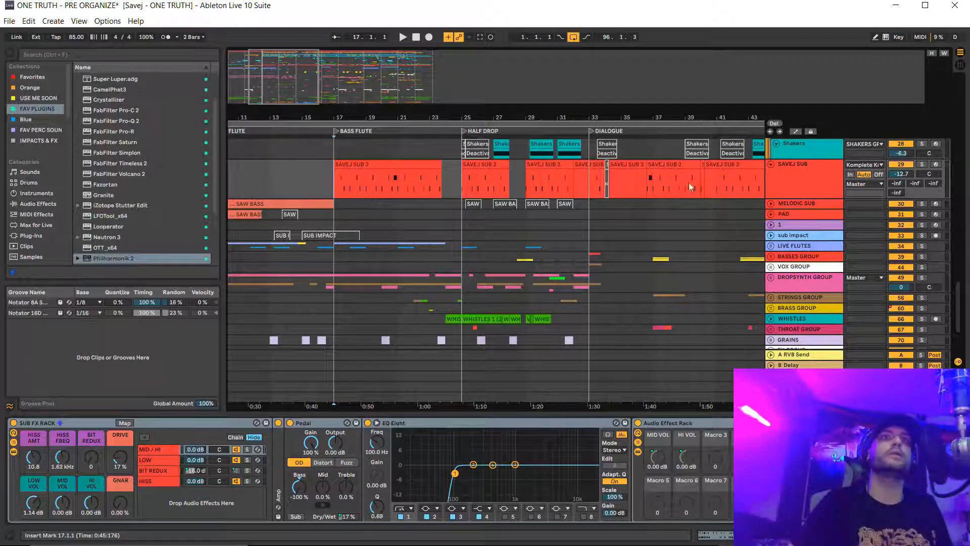
Select the SAVEJ SUB track and examine its instrument rack, Operator, EQ Eight, Utility and FabFilter Pro-Q 2
left_click(811, 177)
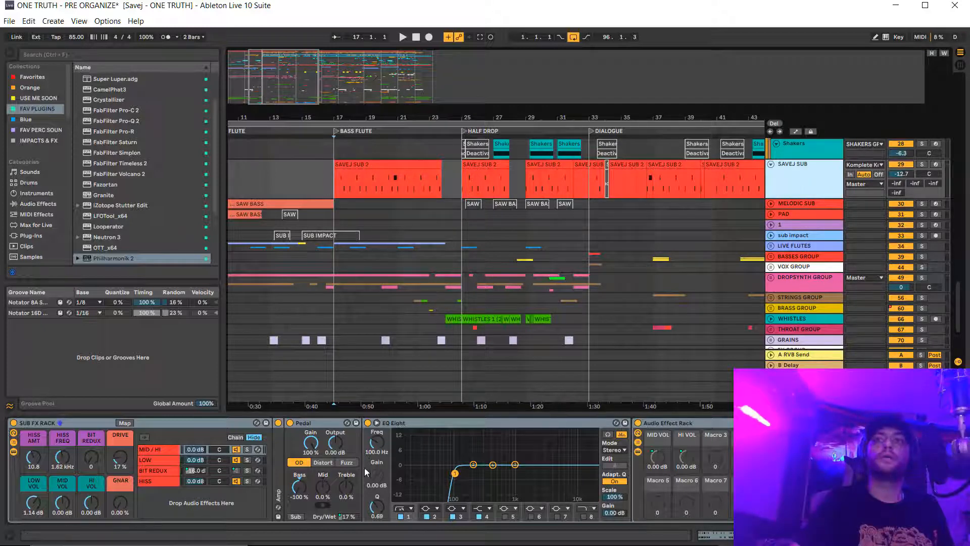
left_click_drag(365, 468, 498, 468)
scroll(374, 471, "left", 10)
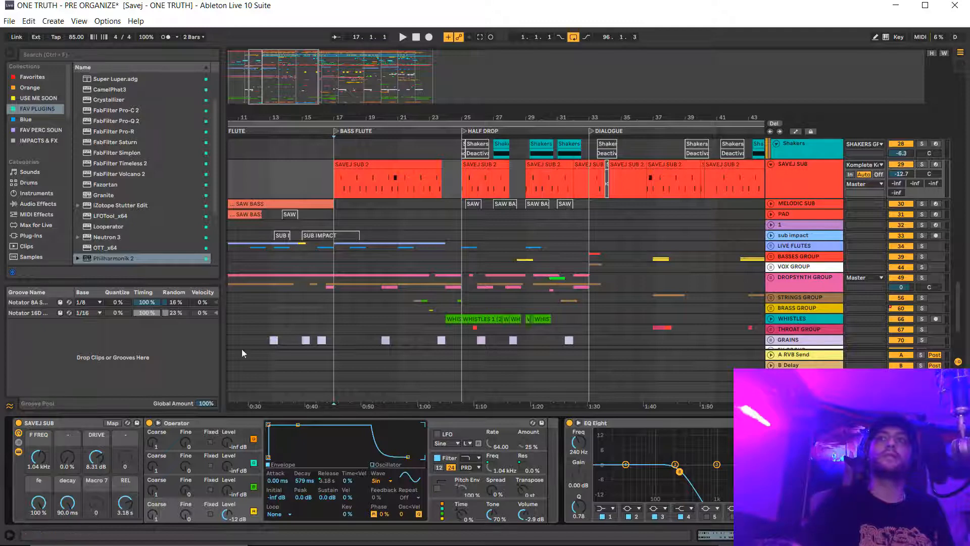
scroll(412, 215, "up", 1)
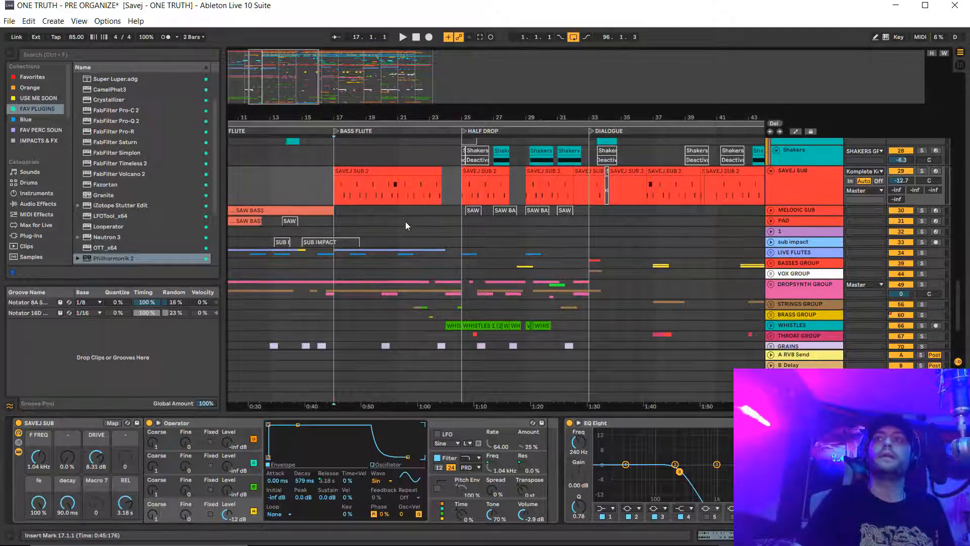
scroll(590, 467, "right", 6)
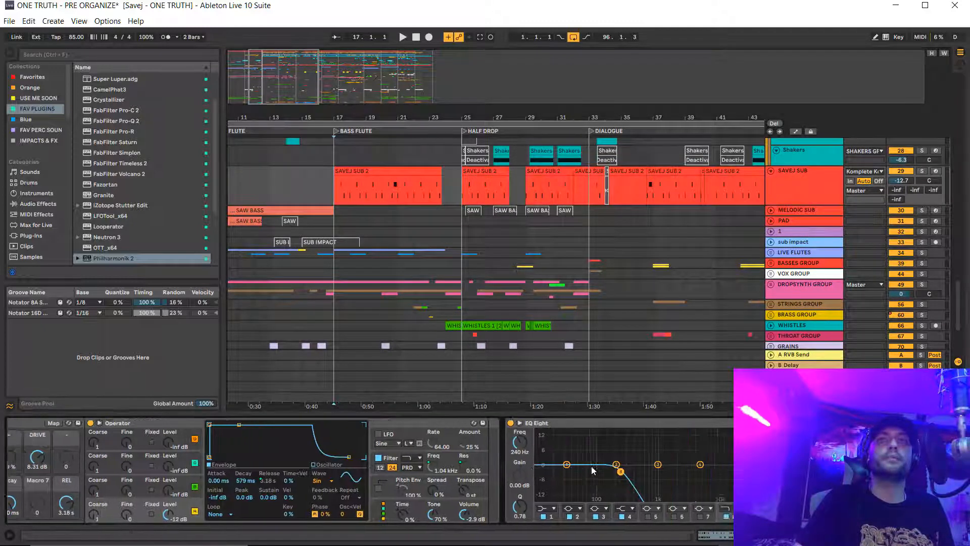
scroll(521, 458, "right", 2)
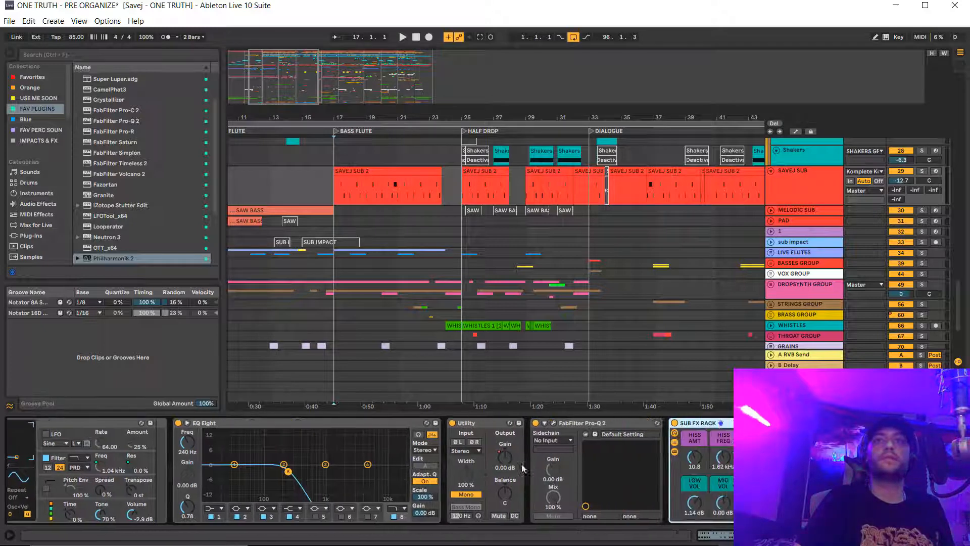
scroll(339, 471, "right", 2)
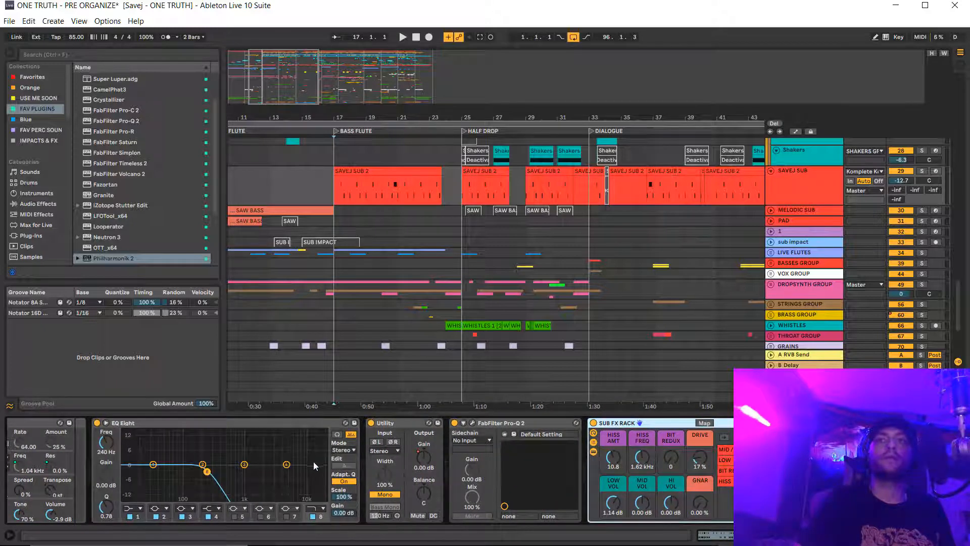
scroll(273, 462, "right", 5)
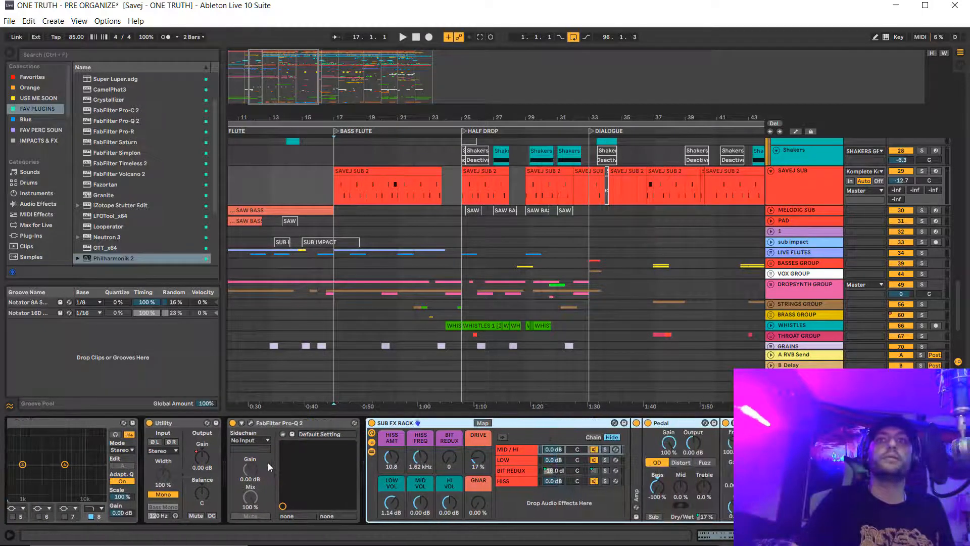
Examine the SUB FX RACK on SAVEJ SUB with its chains, Pedal, EQ Eight and nested Audio Effect Rack
scroll(356, 456, "right", 3)
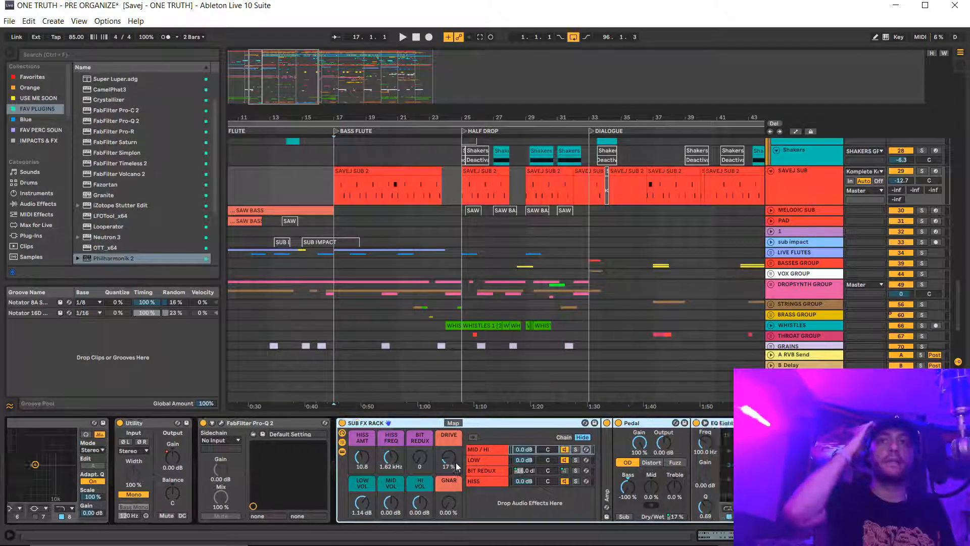
scroll(456, 462, "right", 4)
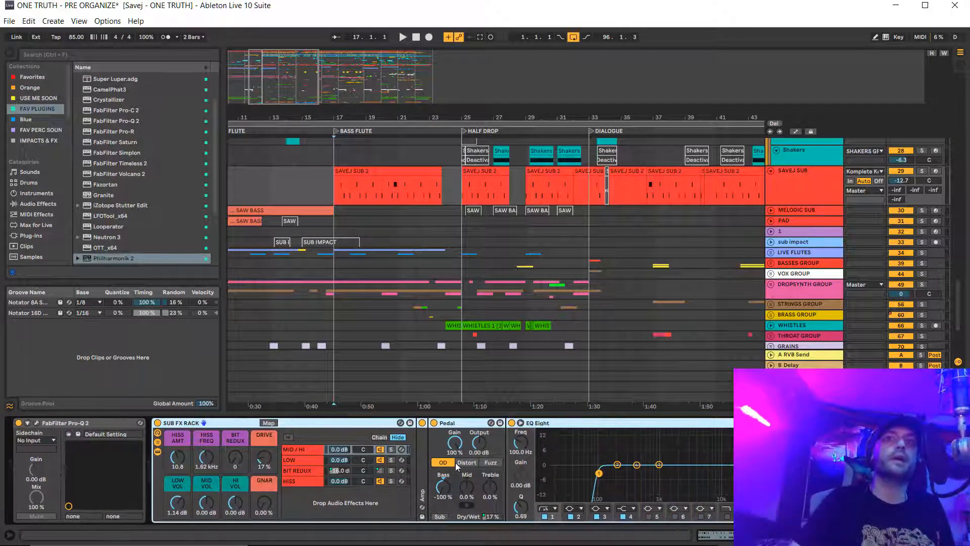
scroll(457, 461, "left", 1)
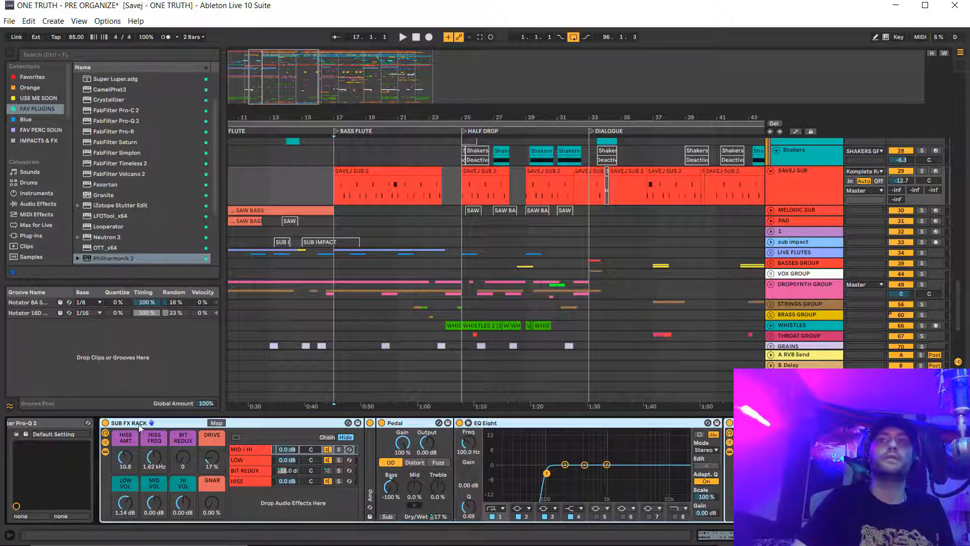
scroll(639, 478, "right", 5)
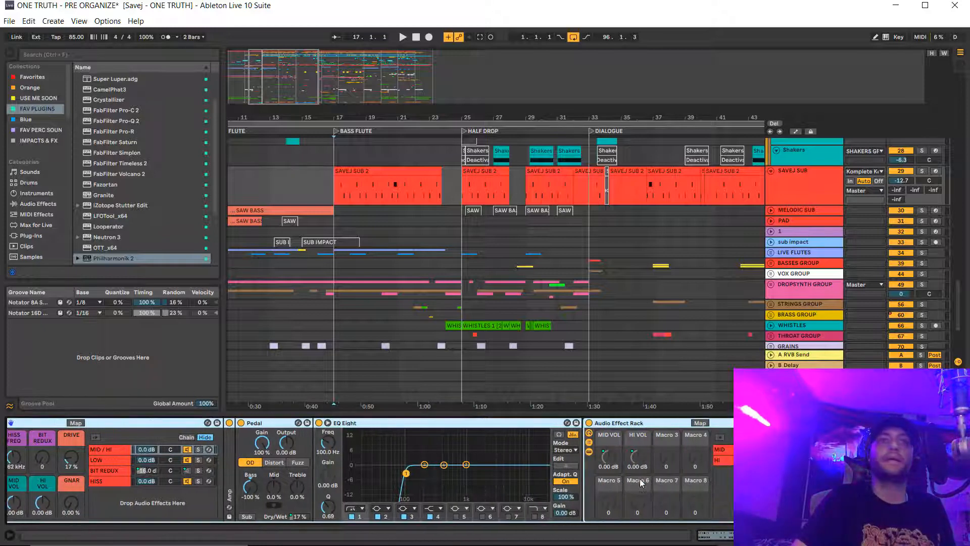
scroll(641, 482, "left", 15)
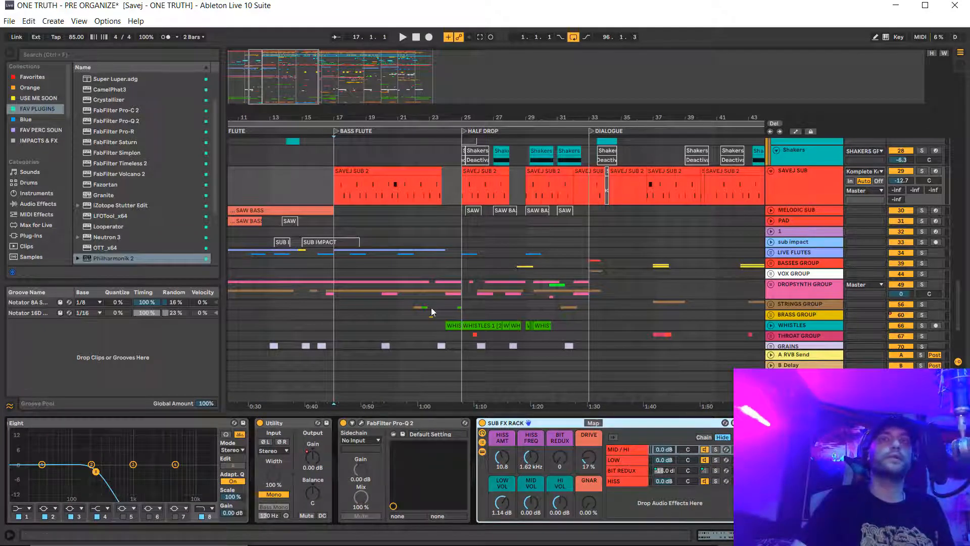
left_click_drag(468, 116, 467, 61)
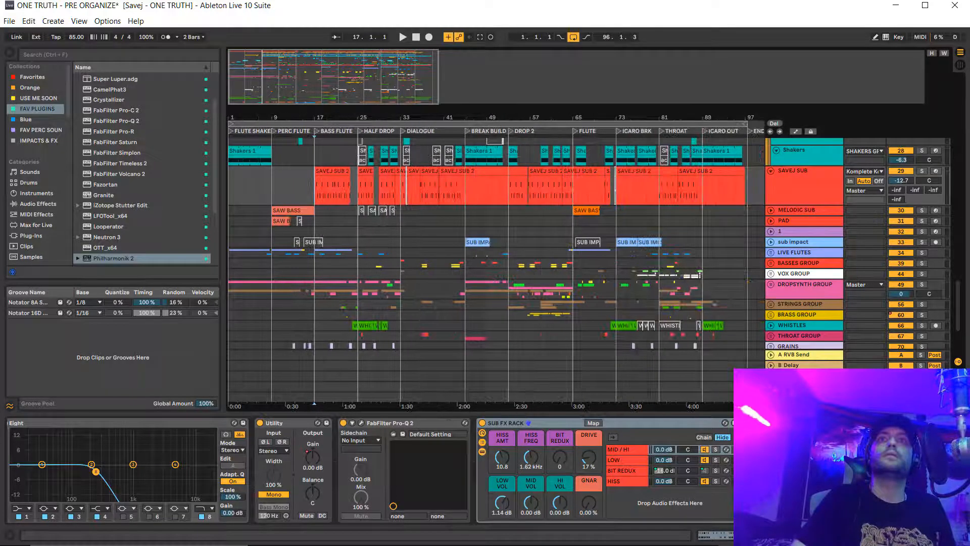
left_click(536, 424)
scroll(536, 424, "right", 6)
scroll(536, 424, "right", 4)
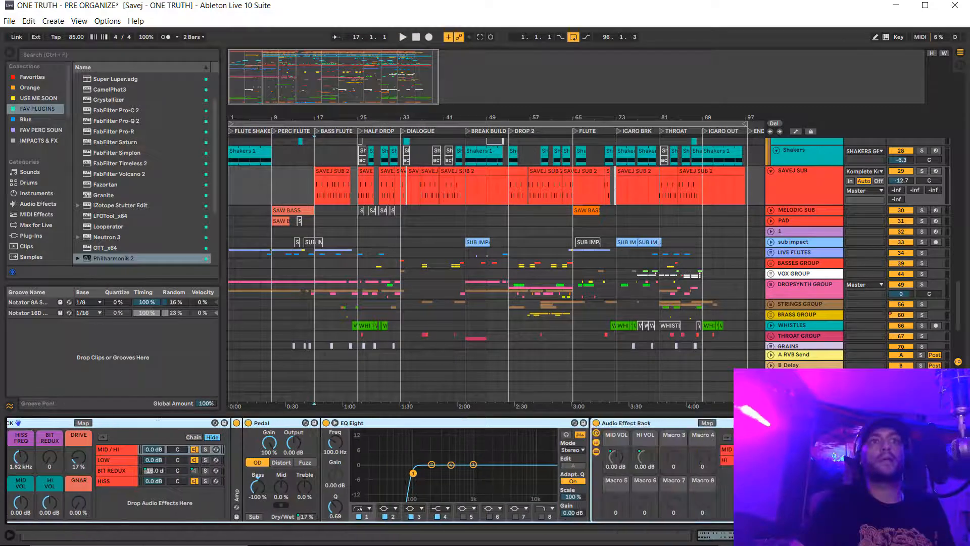
Play SAVEJ SUB soloed from 17.1.1, then unsolo it and play the same passage in the full mix
left_click(308, 199)
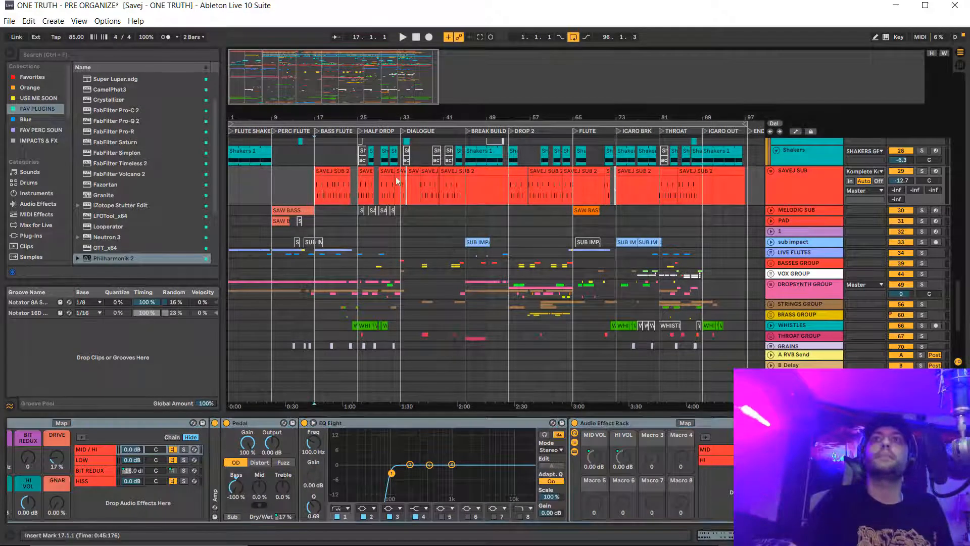
left_click(922, 171)
key("space")
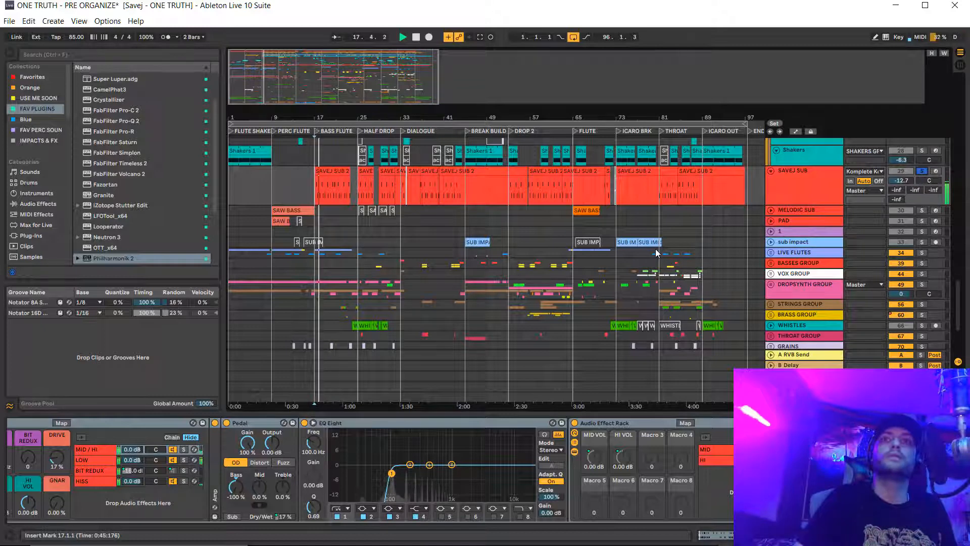
left_click(923, 171)
key("space")
key("space")
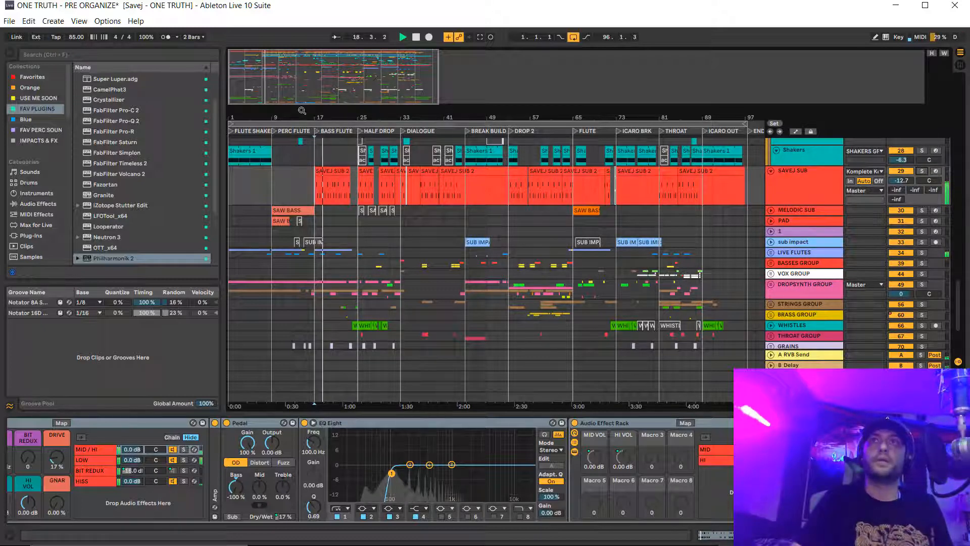
Unfold the MELODIC SUB track, place the insert marker at 9.1.1 and play its SAW BASS clip soloed
left_click(772, 211)
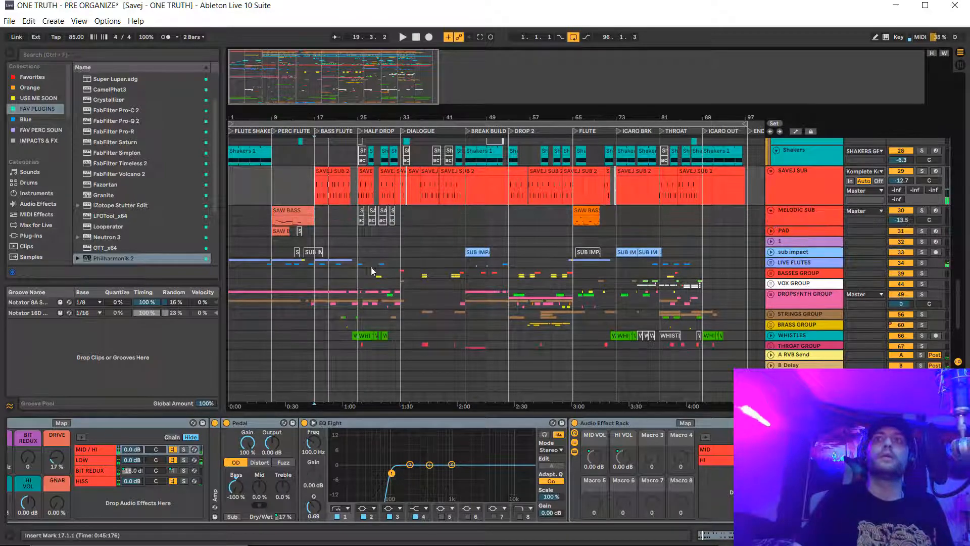
left_click_drag(287, 117, 360, 166)
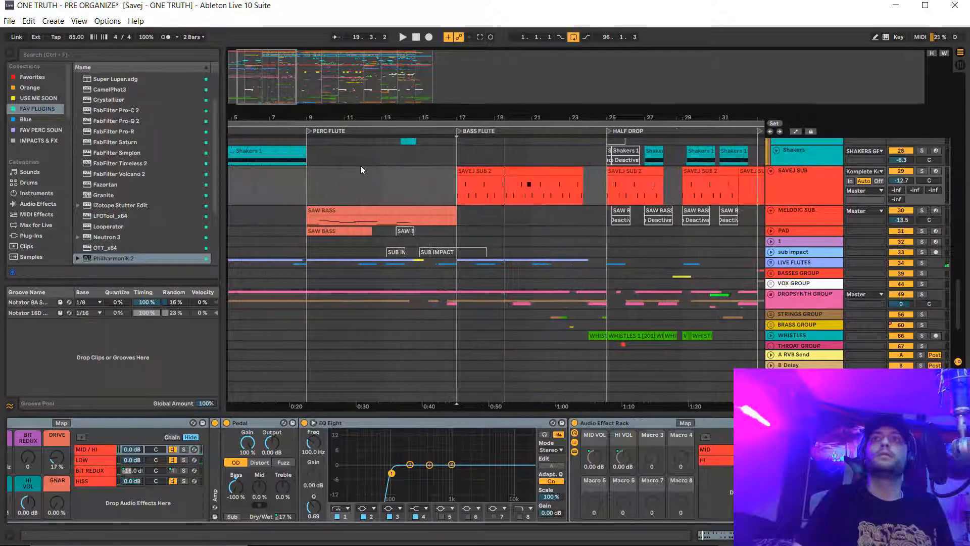
left_click(310, 223)
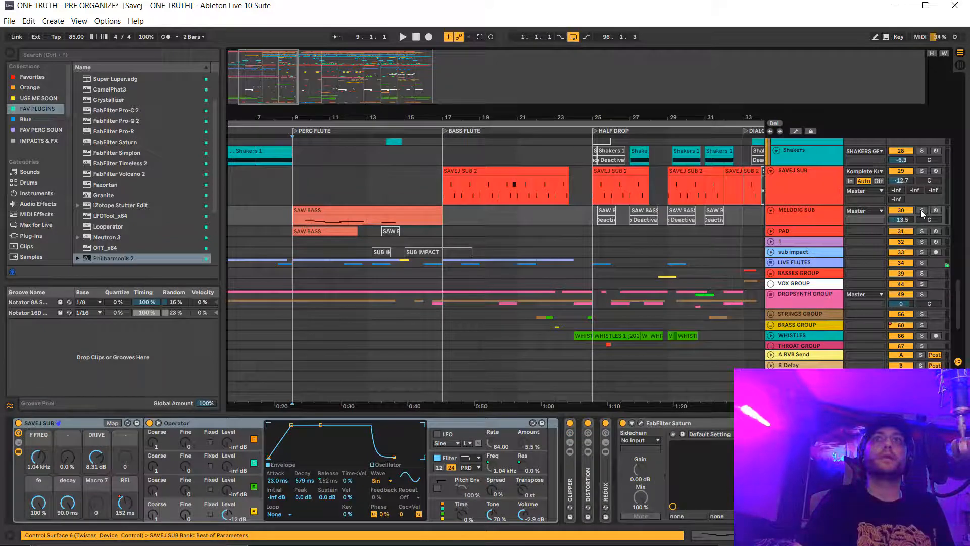
left_click(922, 210)
key("space")
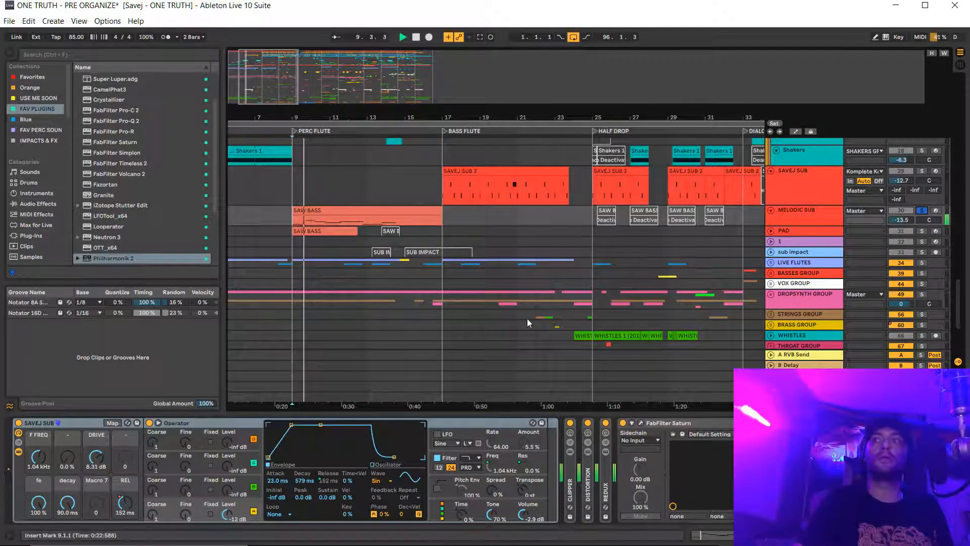
Increase the MELODIC SUB track's height to show the clip's notes, stop playback and unsolo the track
scroll(539, 322, "right", 4)
scroll(539, 322, "left", 6)
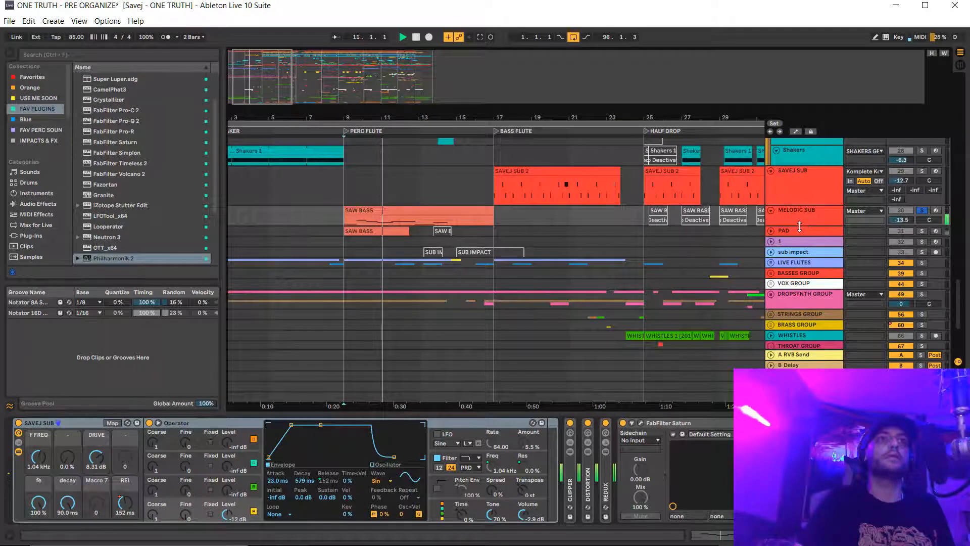
left_click_drag(800, 226, 800, 245)
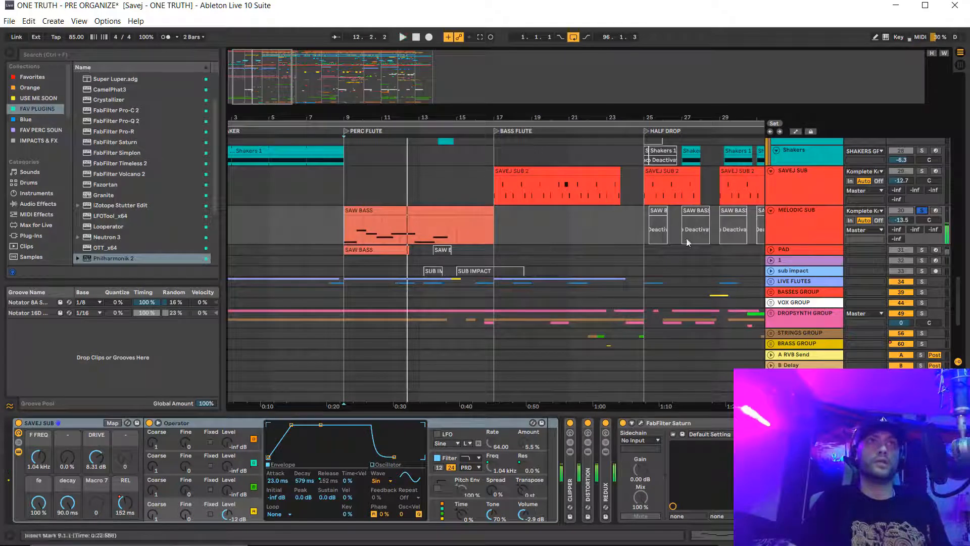
left_click(923, 213)
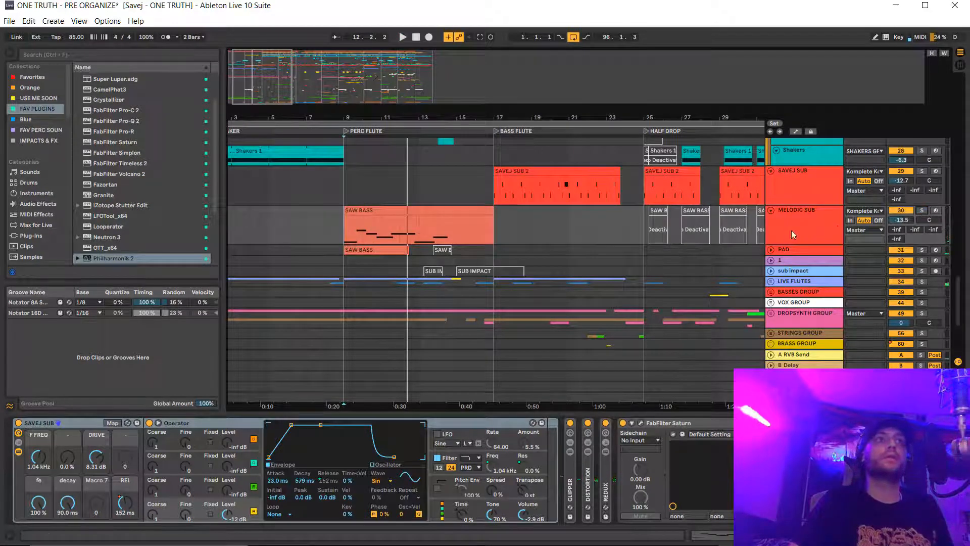
Examine the tracks from MELODIC SUB down to TEXTURE FINAL AUDI between PERC FLUTE and HALF DROP
scroll(478, 228, "down", 2)
scroll(478, 225, "right", 3)
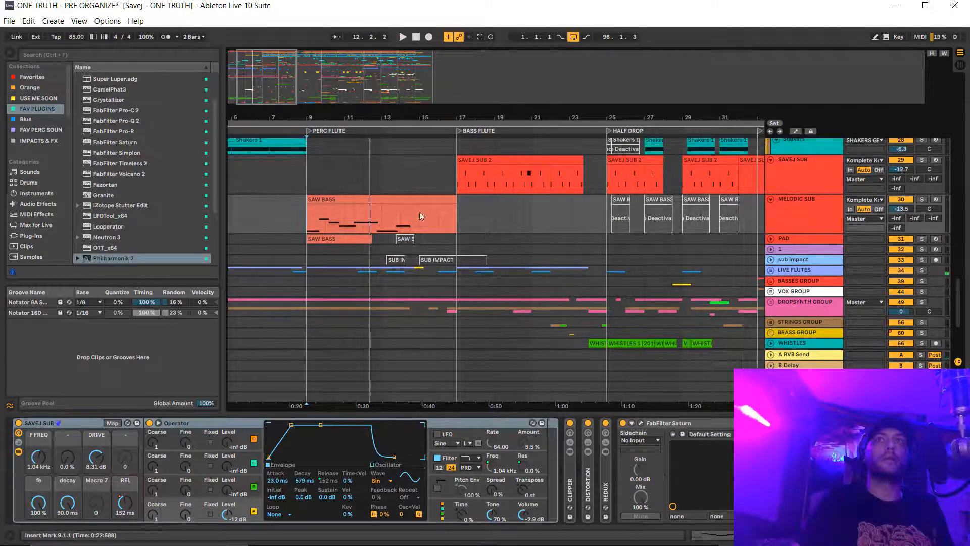
scroll(401, 201, "up", 1)
scroll(401, 201, "left", 2)
scroll(402, 199, "down", 3)
scroll(402, 200, "right", 2)
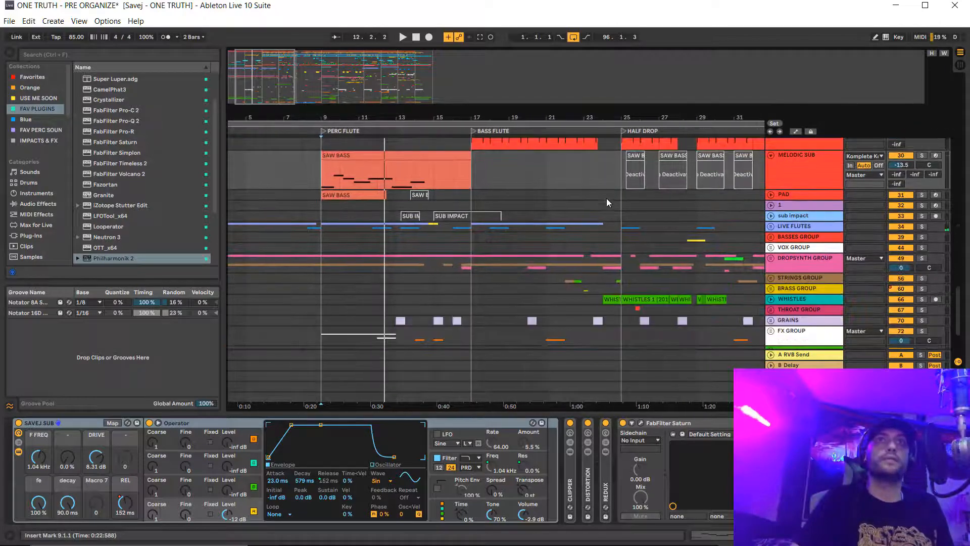
scroll(617, 203, "down", 1)
scroll(617, 203, "right", 1)
scroll(616, 201, "down", 1)
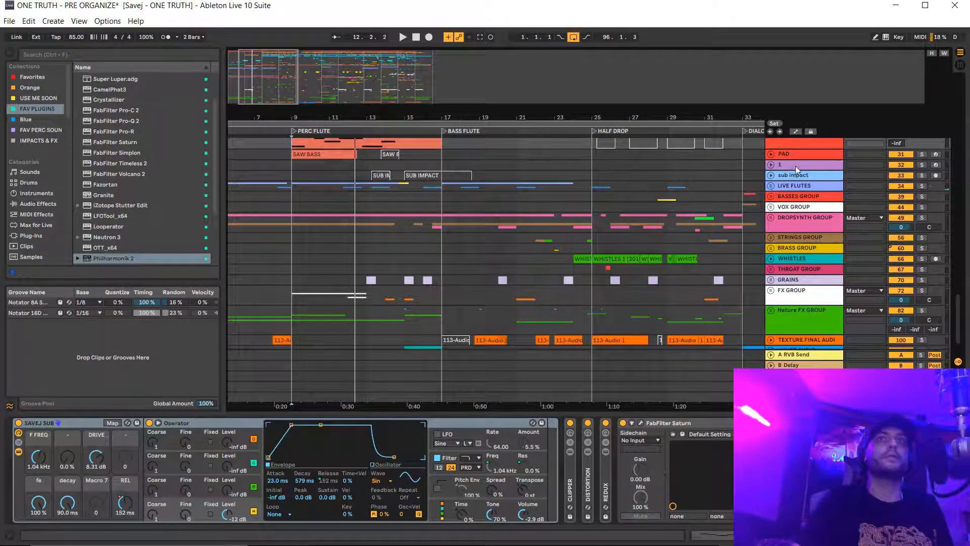
Play the MELODIC SUB passage from 9.1.1 in the full mix, then stop playback
scroll(797, 169, "up", 2)
key("space")
scroll(781, 175, "up", 2)
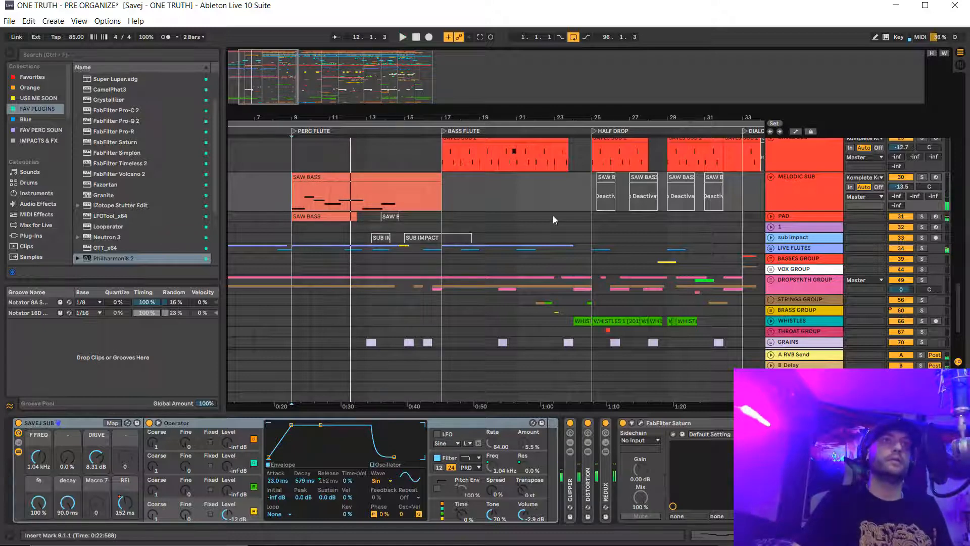
Unfold the LIVE FLUTES group and examine its ONG INTRO, BASS FLUTE 1 and reversed flute clips
scroll(503, 192, "down", 4)
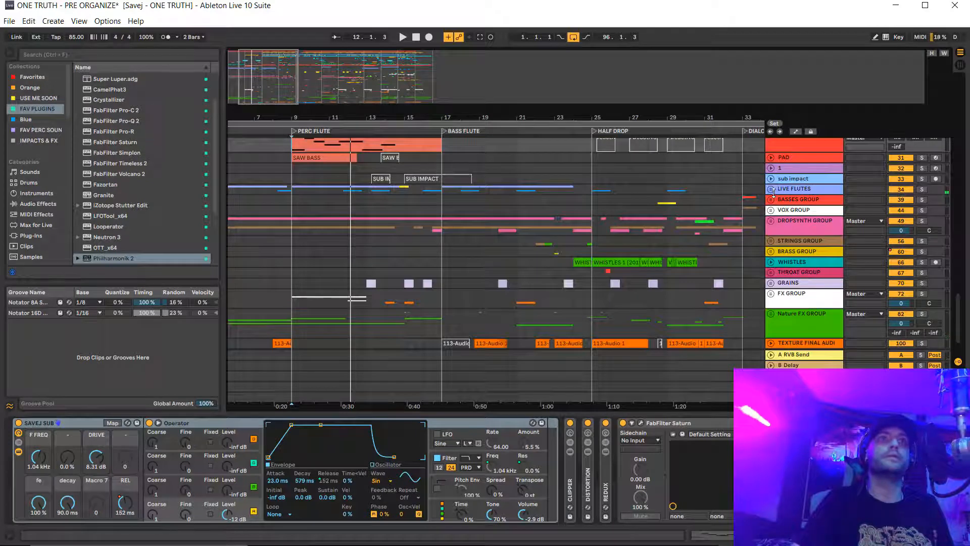
left_click(771, 189)
scroll(614, 200, "down", 2)
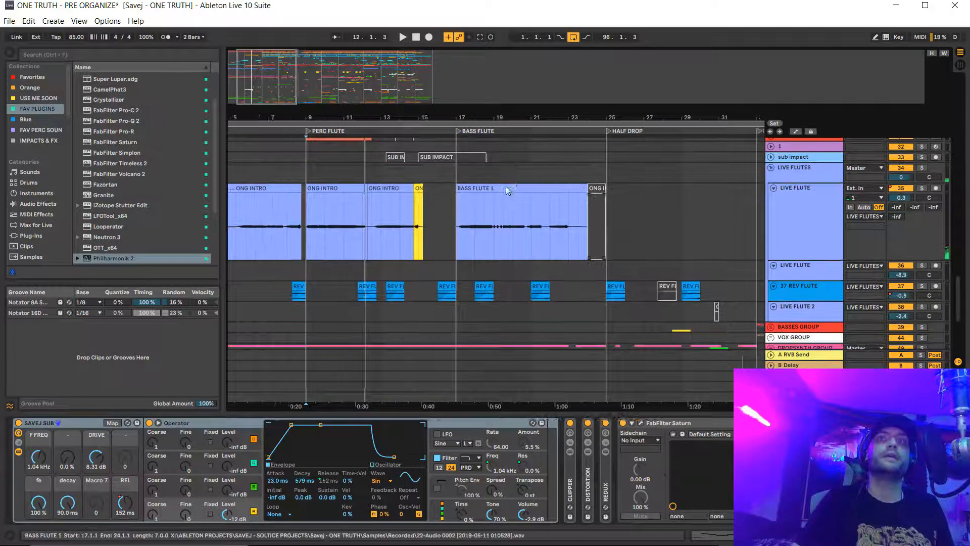
scroll(556, 192, "left", 3)
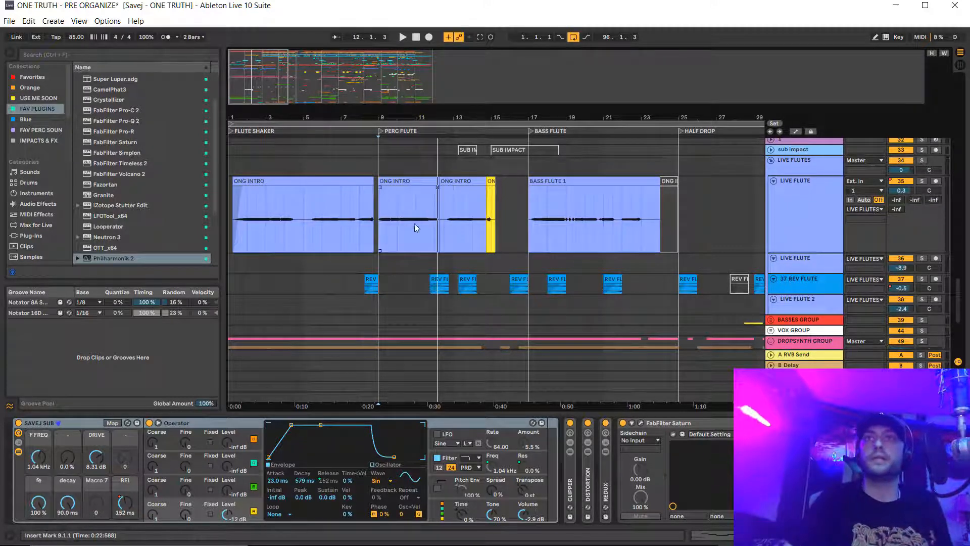
Solo the first LIVE FLUTE track and play it from bar 9, where the PERC FLUTE section starts
left_click(379, 235)
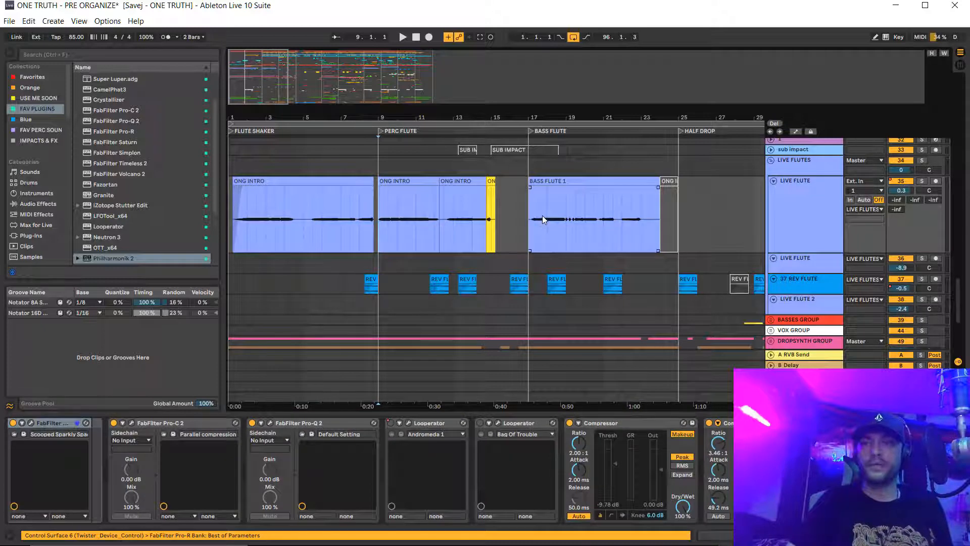
left_click(922, 181)
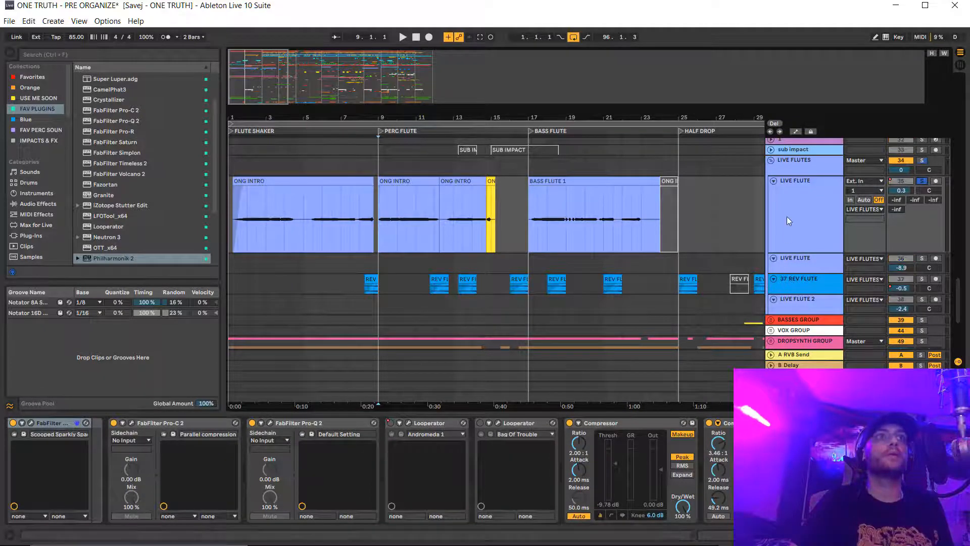
left_click(787, 216)
key("space")
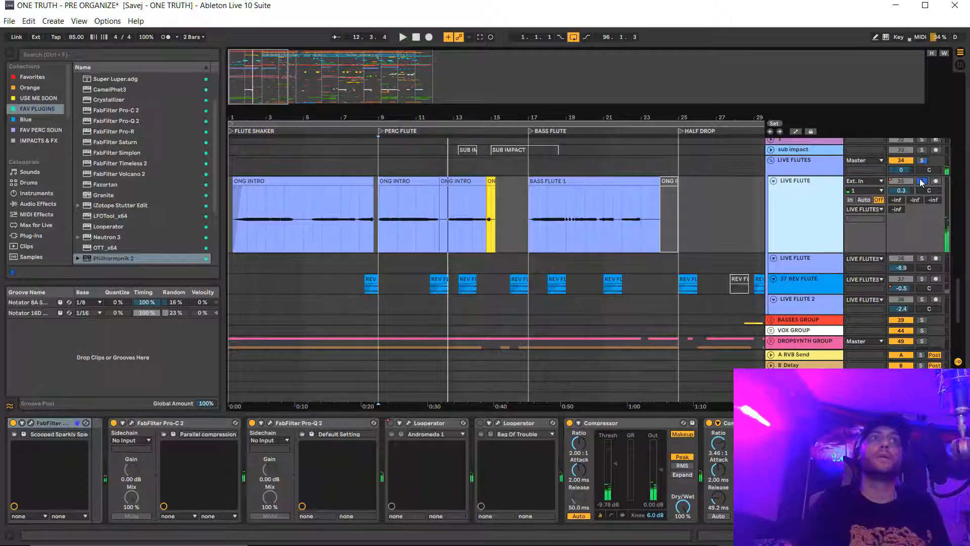
Open the FabFilter Pro-R reverb on the LIVE FLUTE track to inspect its settings, and close it again
scroll(577, 441, "up", 10)
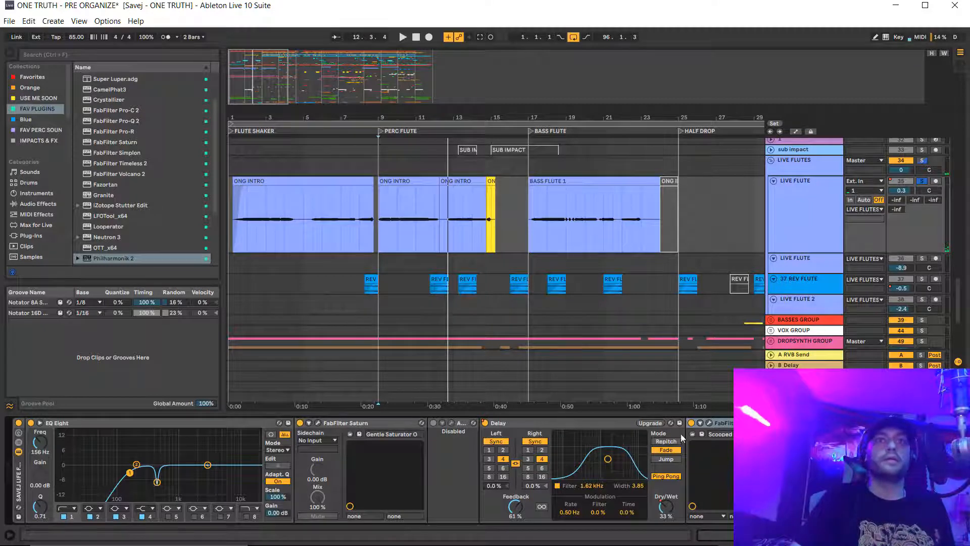
left_click(711, 422)
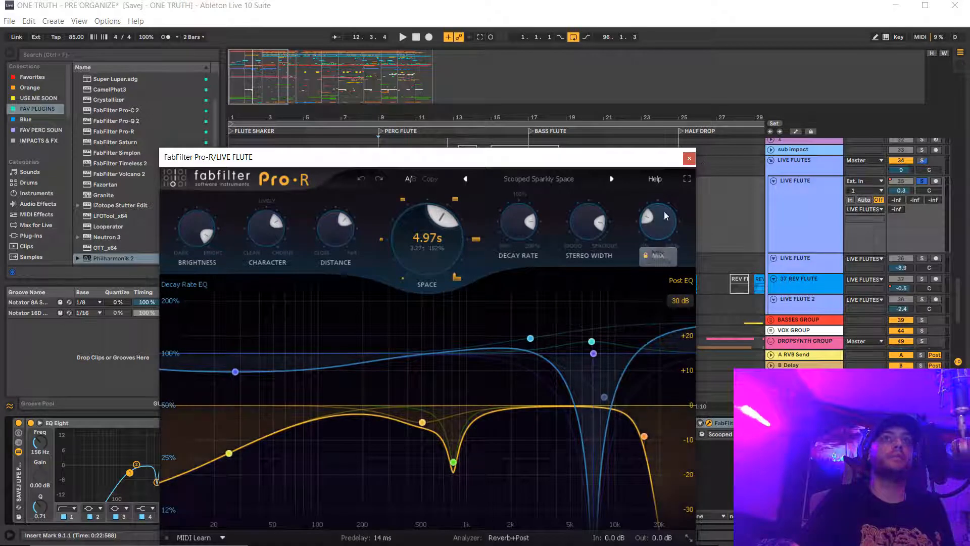
left_click(690, 161)
Examine the rest of the LIVE FLUTE device chain, from the Pro-C 2 and Pro-Q 2 through the compressors to the multiband stereo imager
scroll(456, 230, "right", 4)
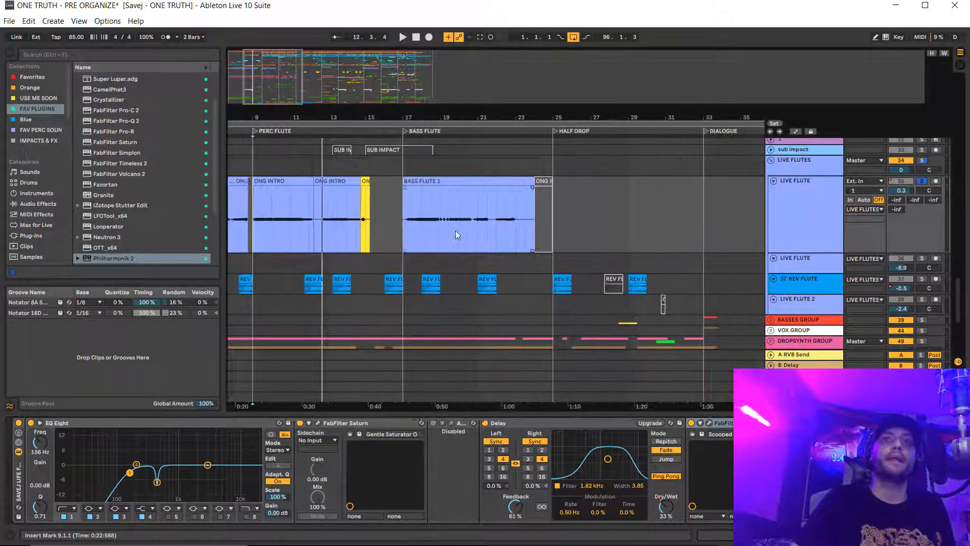
scroll(593, 445, "right", 6)
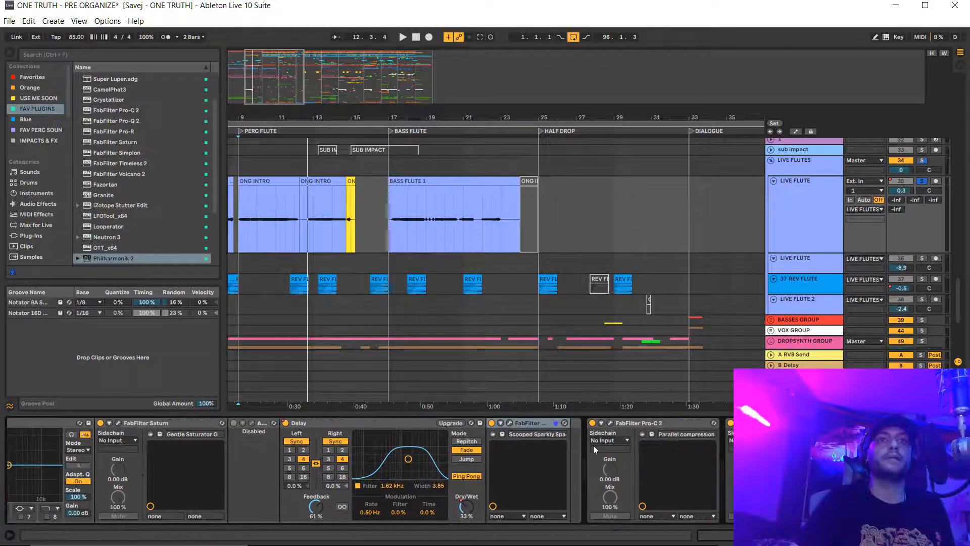
scroll(529, 445, "right", 8)
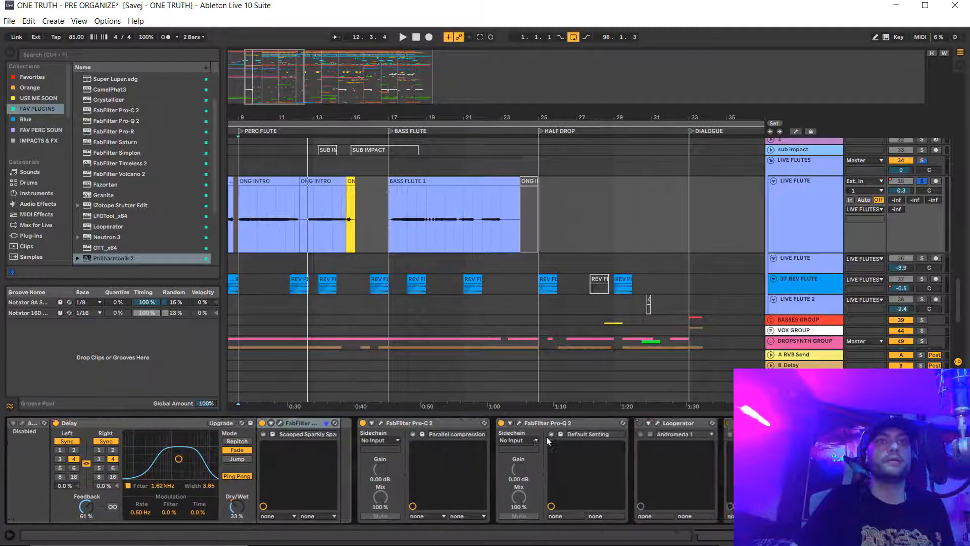
scroll(547, 439, "right", 10)
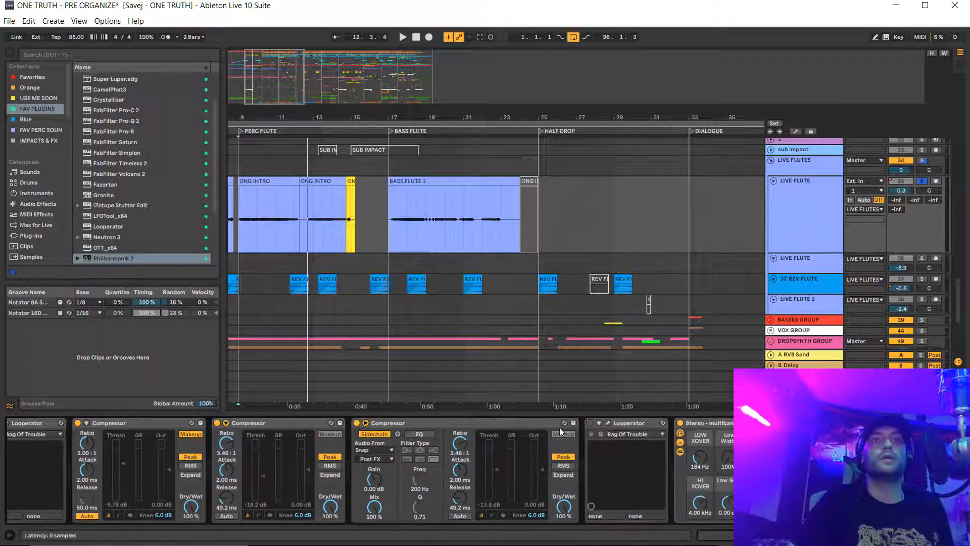
scroll(556, 429, "left", 8)
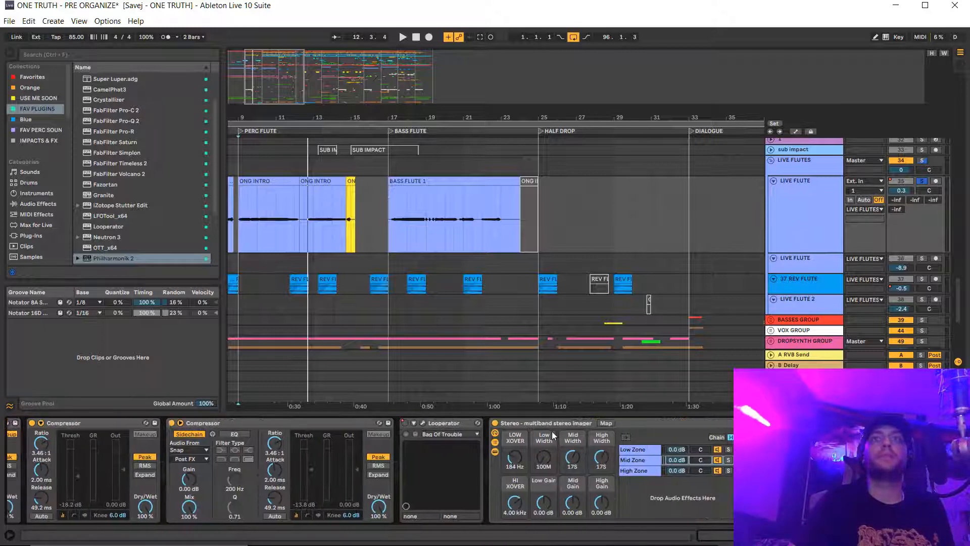
scroll(544, 441, "left", 3)
scroll(441, 170, "left", 1)
Play the soloed LIVE FLUTE track from bar 17, at the start of the BASS FLUTE section
left_click(403, 237)
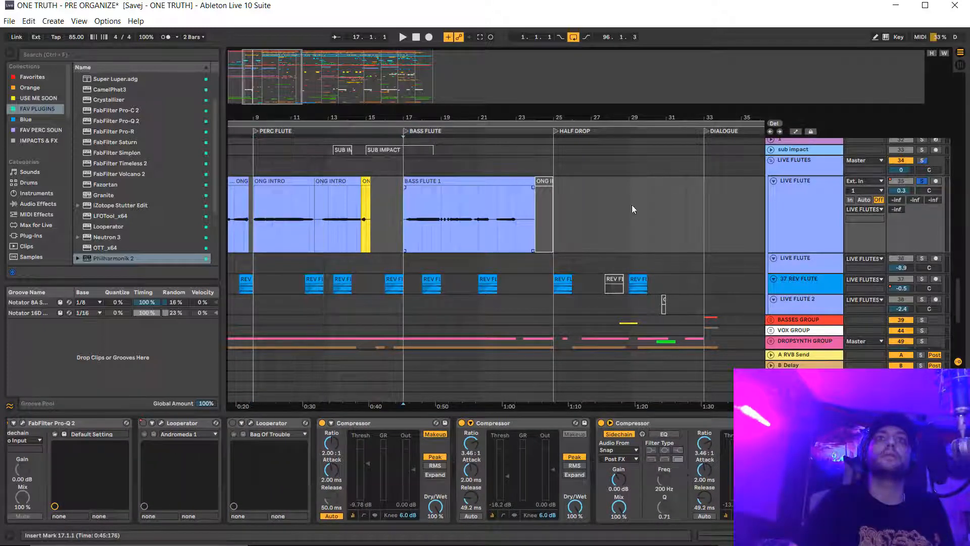
key("space")
key("space")
scroll(840, 294, "up", 1)
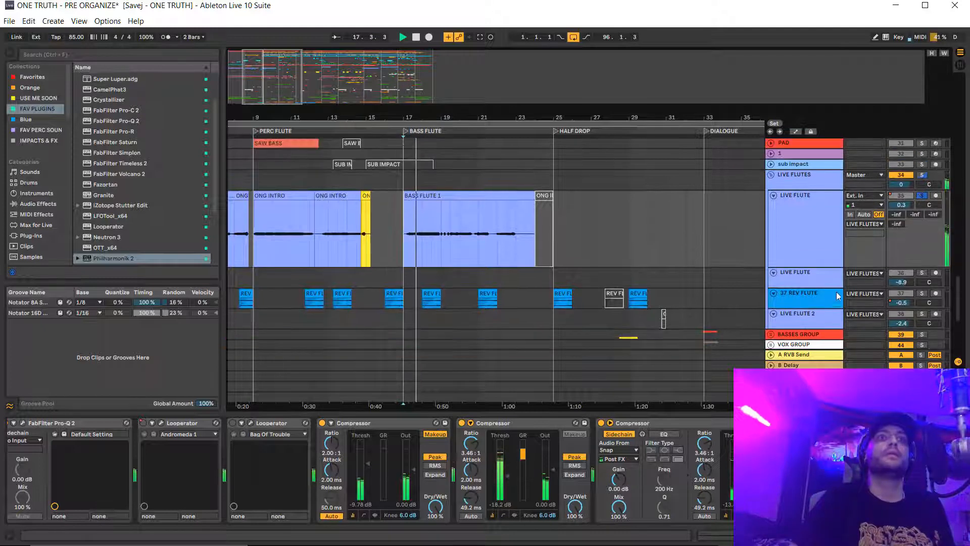
Solo the REV FLUTE track together with LIVE FLUTE, listen to both in the BASS FLUTE section, and clear the solos
scroll(923, 293, "down", 2)
left_click(922, 261)
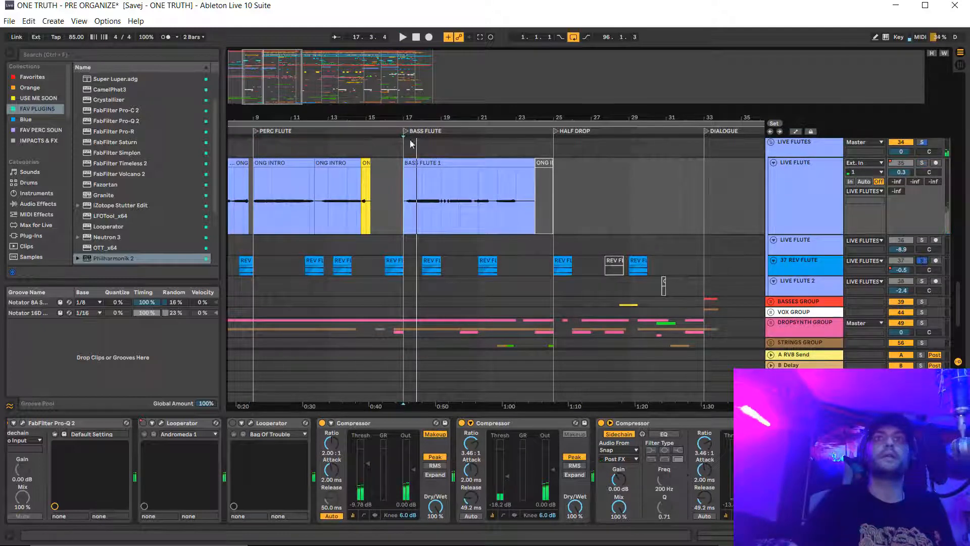
left_click_drag(419, 120, 467, 284)
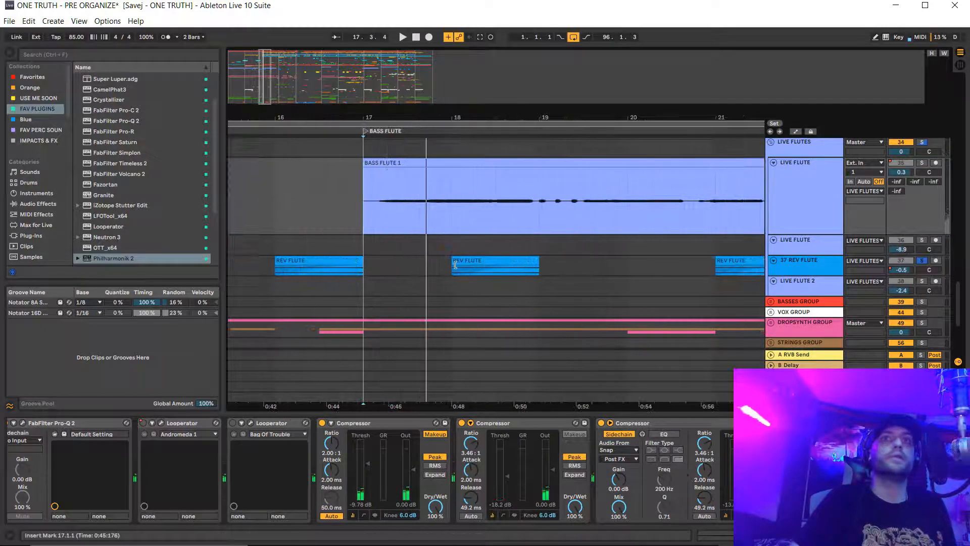
scroll(943, 267, "down", 1)
left_click(923, 159, "ctrl")
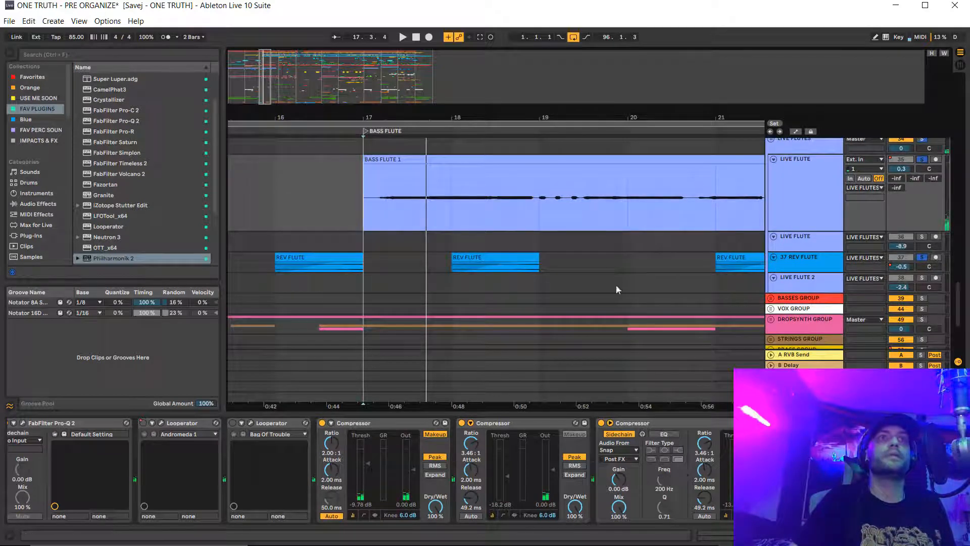
key("space")
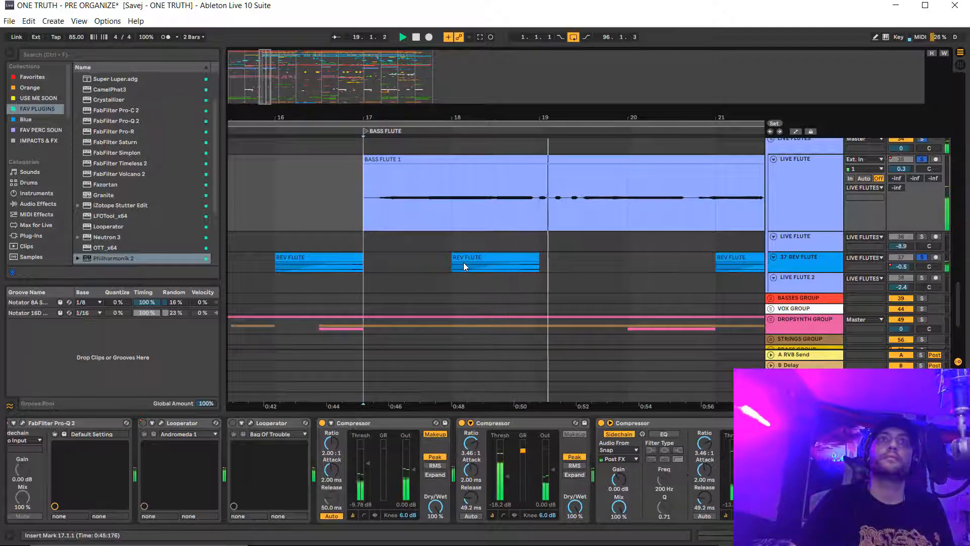
left_click(922, 159)
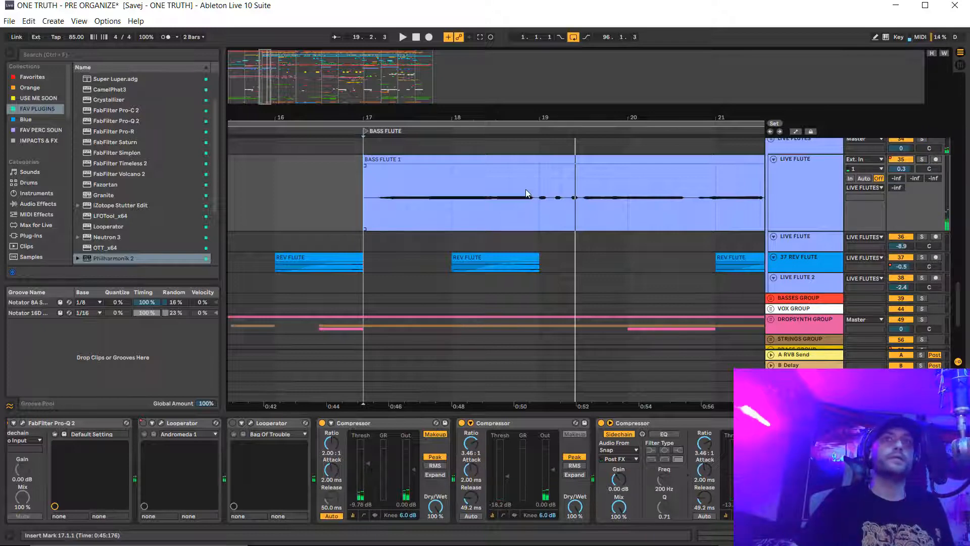
Unfold the BASSES GROUP to show its bass tracks across the whole arrangement
left_click_drag(492, 118, 491, 31)
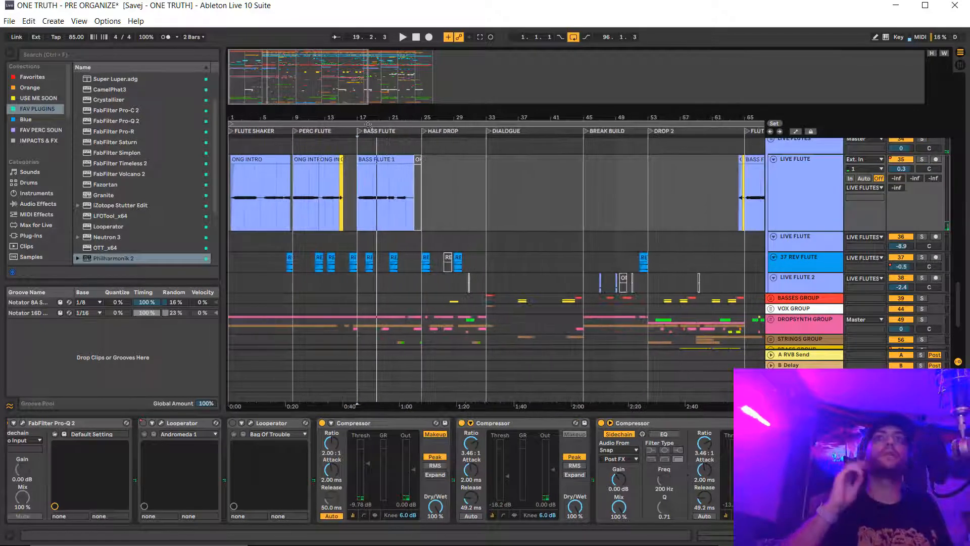
scroll(562, 229, "down", 3)
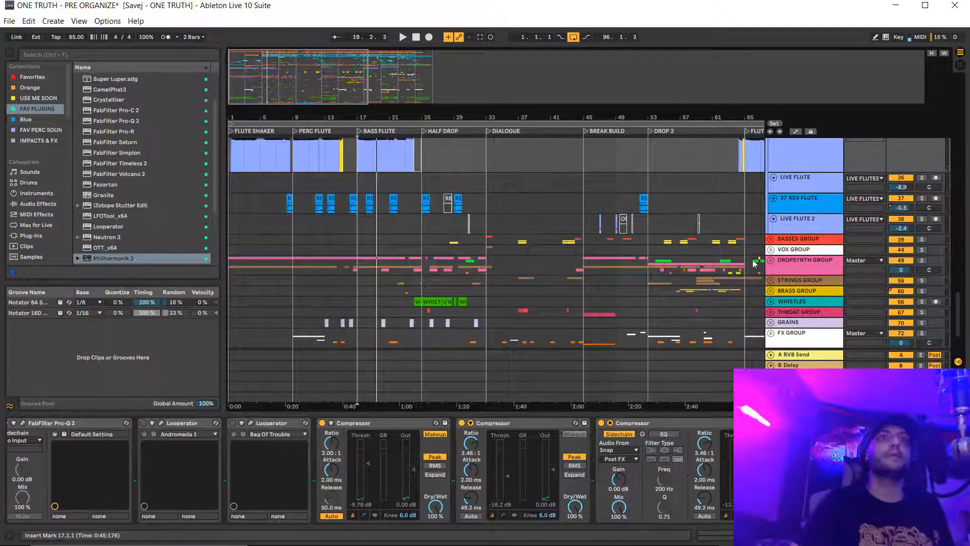
left_click(772, 238)
scroll(679, 237, "down", 3)
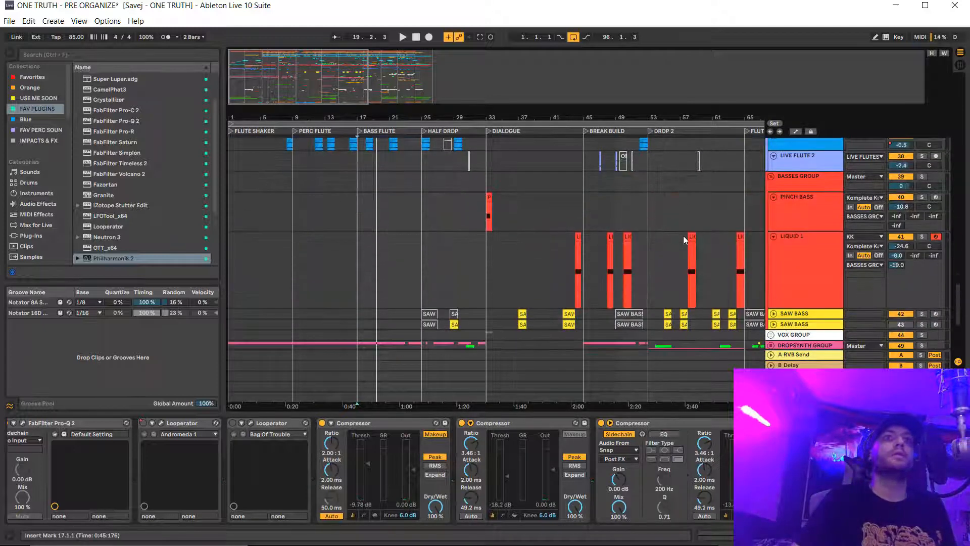
Solo the PINCH BASS track, play its clip at bar 33, and remove the solo
scroll(657, 234, "right", 3)
left_click(399, 221)
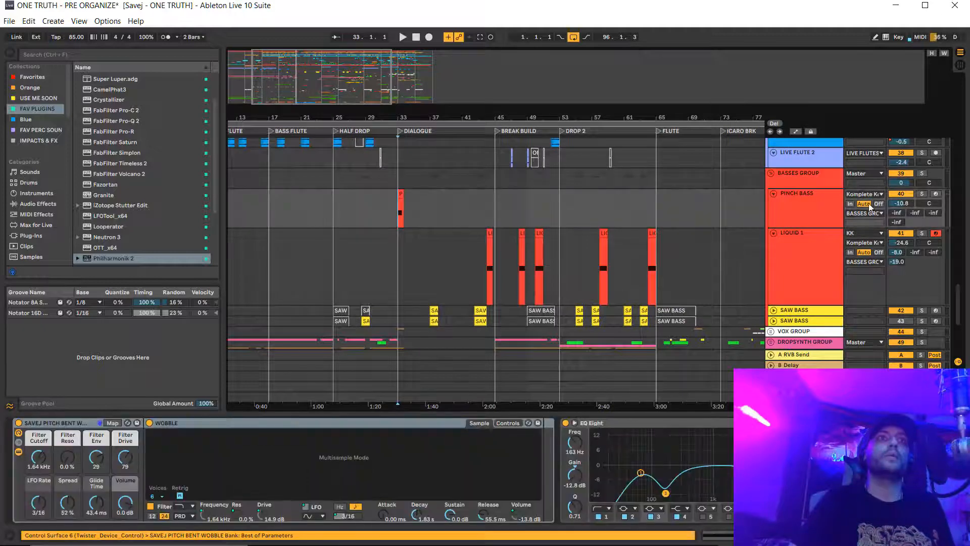
left_click(923, 195)
key("space")
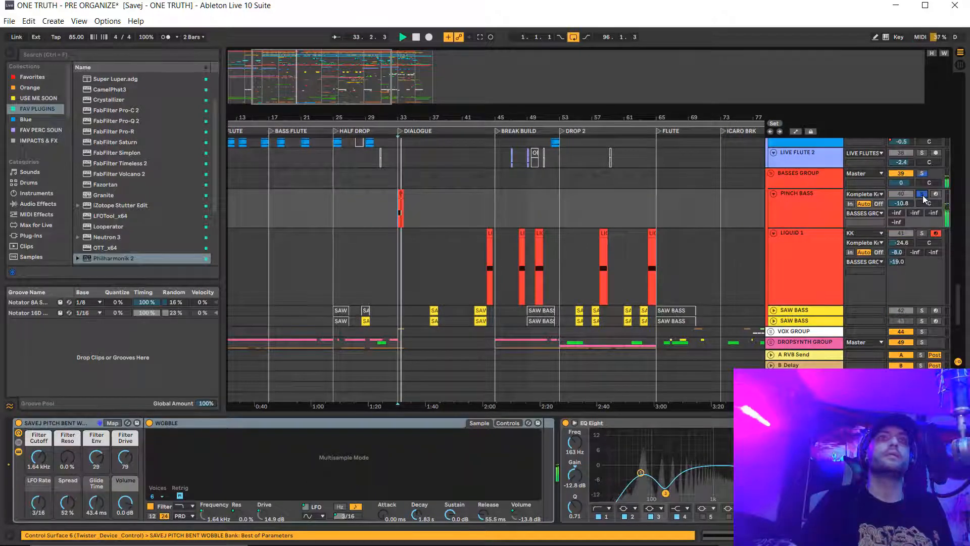
key("space")
left_click(923, 195)
Select the LIQUID 1 track and play its first clip from bar 44
scroll(528, 193, "down", 3)
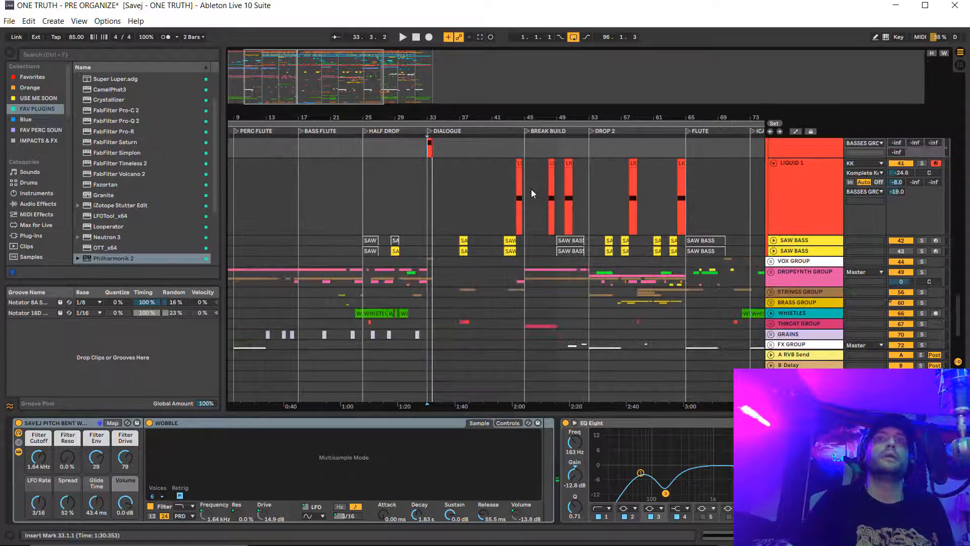
scroll(532, 189, "left", 2)
left_click_drag(531, 190, 533, 206)
left_click(522, 221)
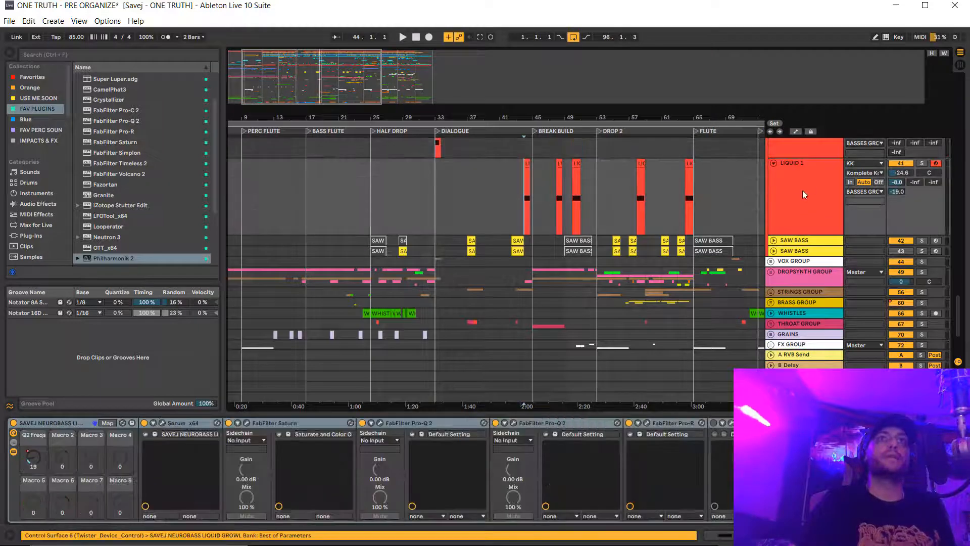
left_click(798, 195)
left_click(798, 195)
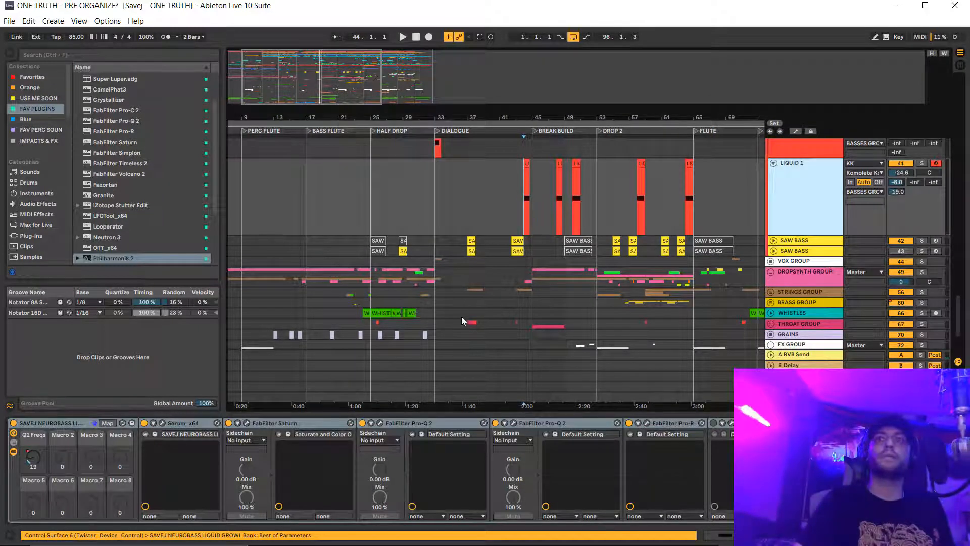
key("space")
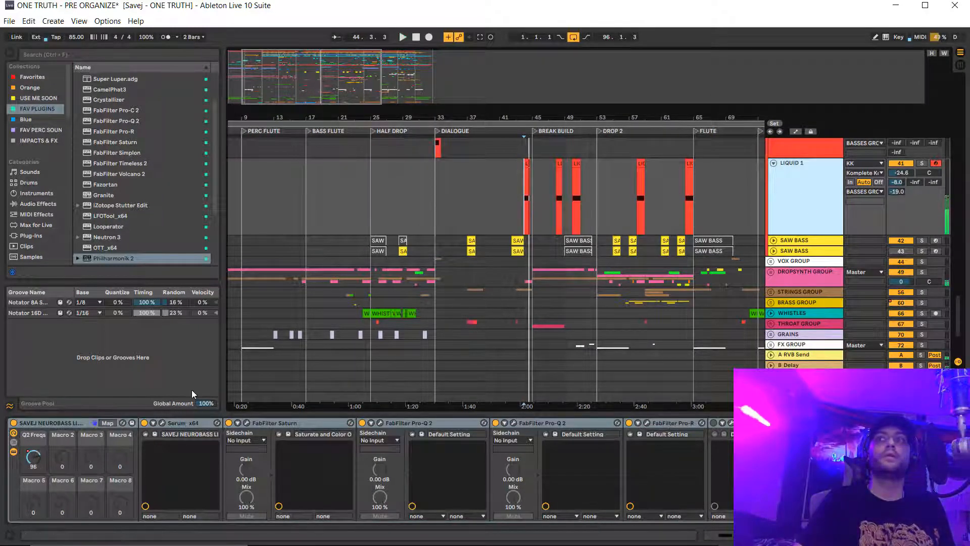
Open the first Pro-Q 2 on LIQUID 1, sweep the Q2 Freqs macro up to 124 while listening, and close the equalizer
left_click(380, 424)
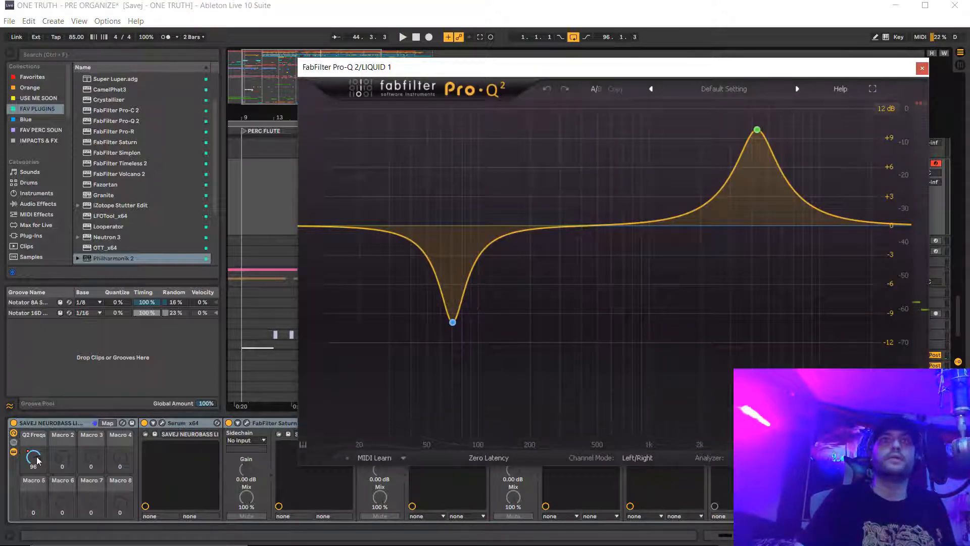
left_click_drag(37, 459, 37, 437)
key("space")
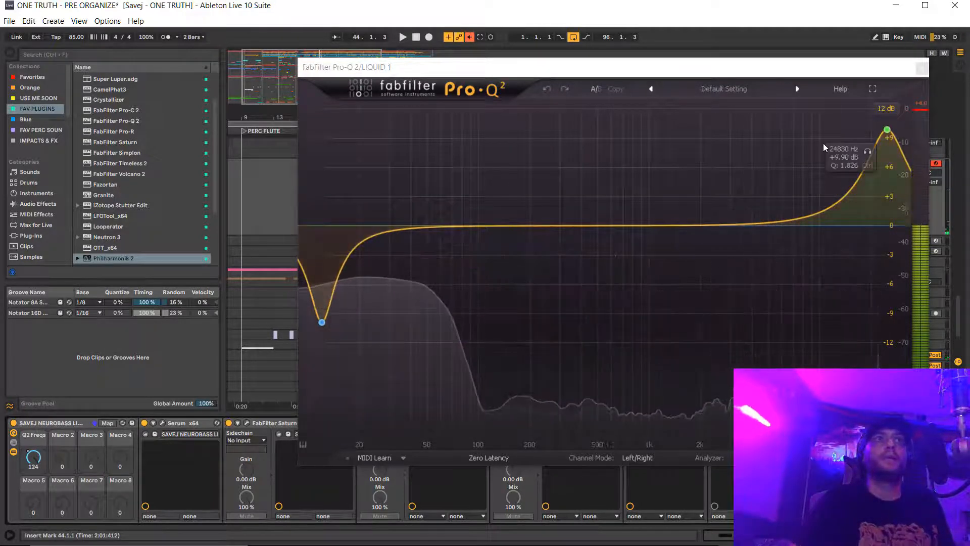
left_click(921, 67)
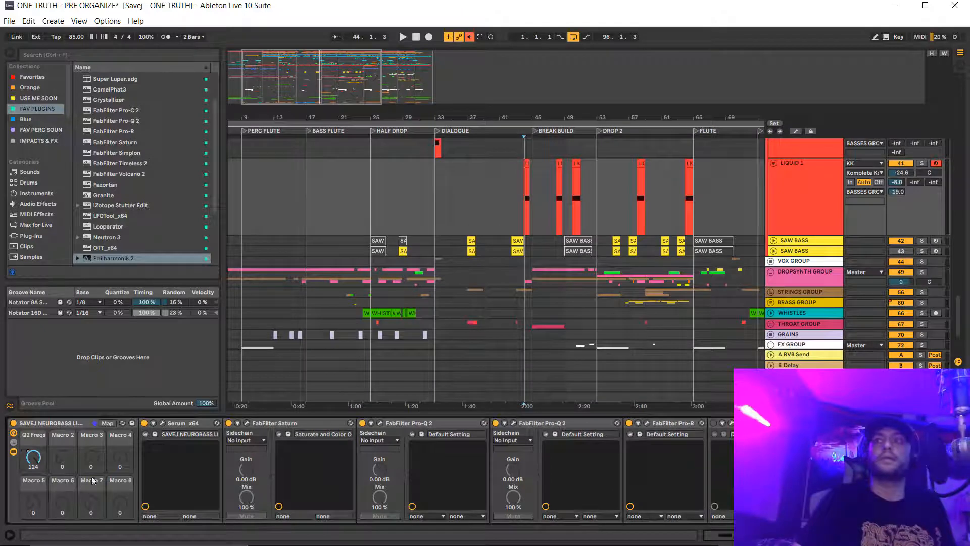
Unfold the first SAW BASS track and play it soloed from its clip just before the BREAK BUILD section
scroll(593, 305, "down", 3)
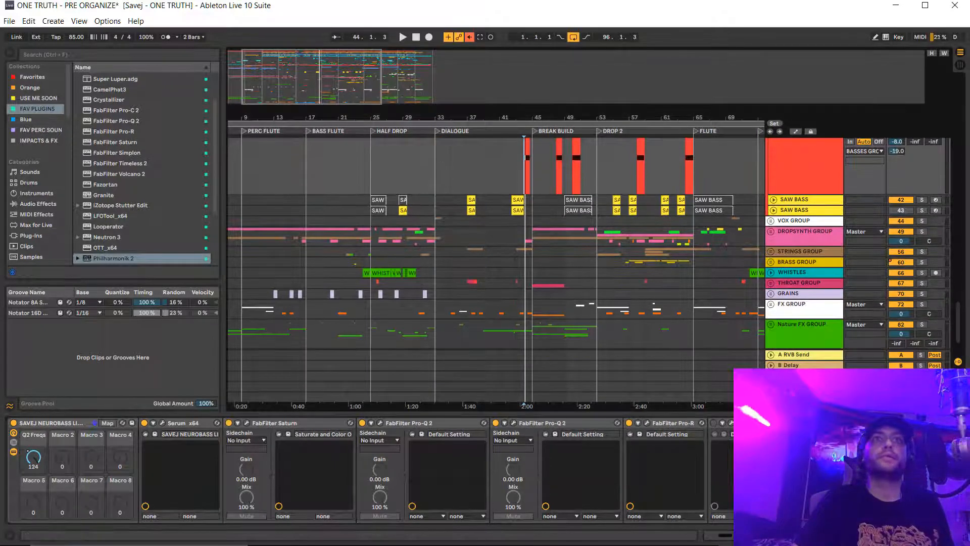
scroll(369, 470, "right", 2)
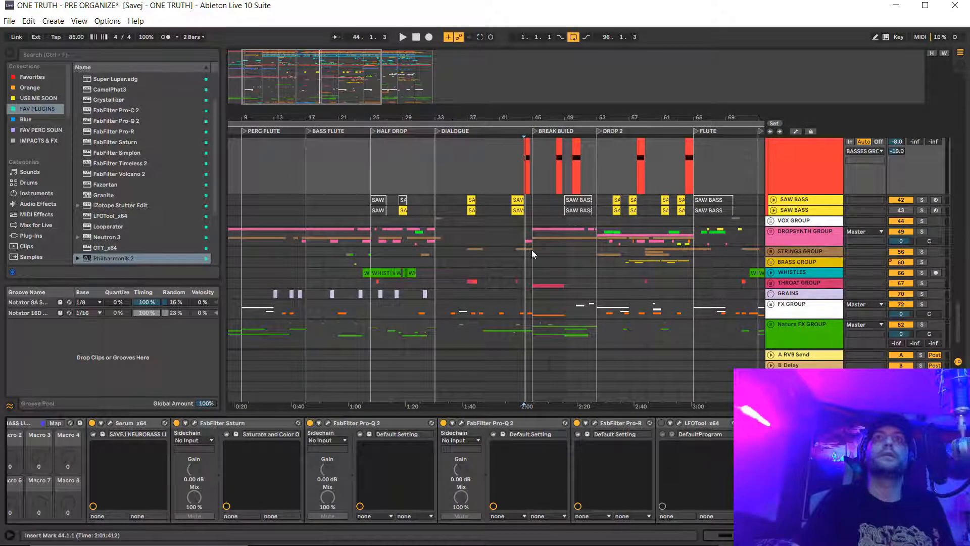
scroll(781, 190, "down", 1)
left_click(773, 181)
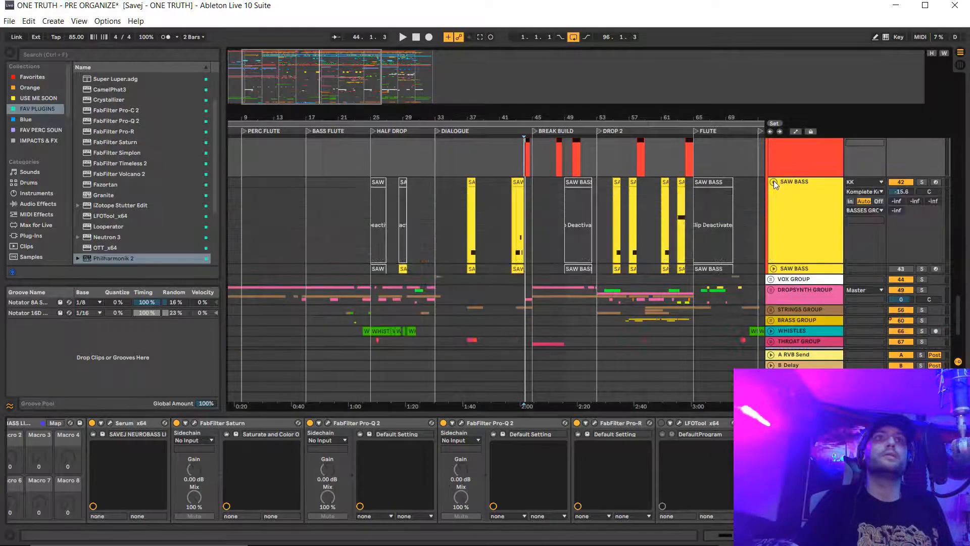
left_click(512, 261)
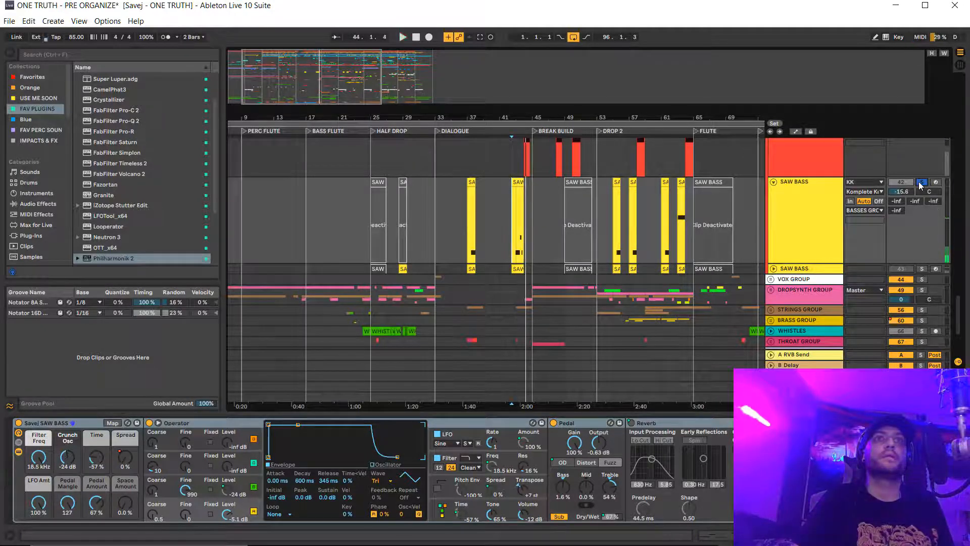
scroll(597, 236, "down", 5)
scroll(596, 236, "left", 4)
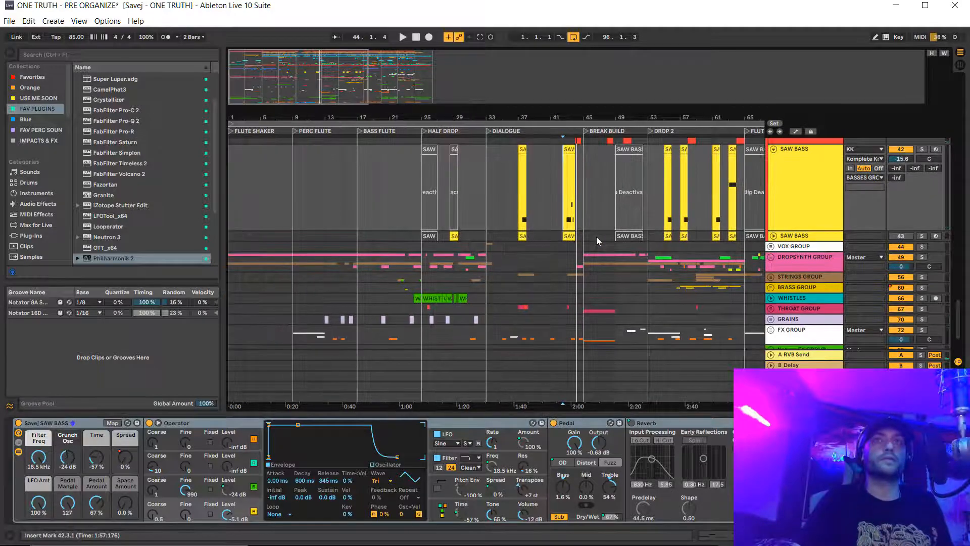
scroll(596, 237, "up", 3)
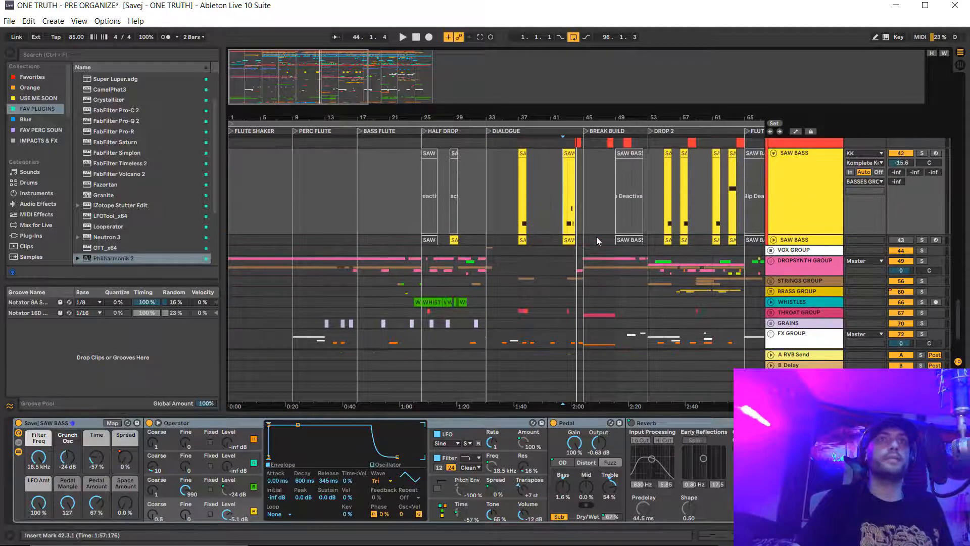
Play the SAW BASS clip before the BREAK BUILD section in the full mix from bar 42.3
key("space")
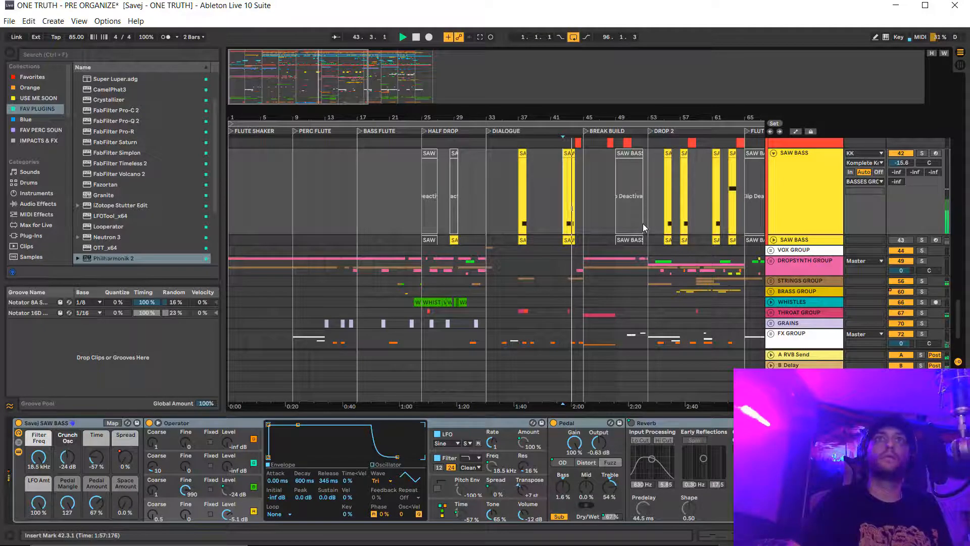
key("space")
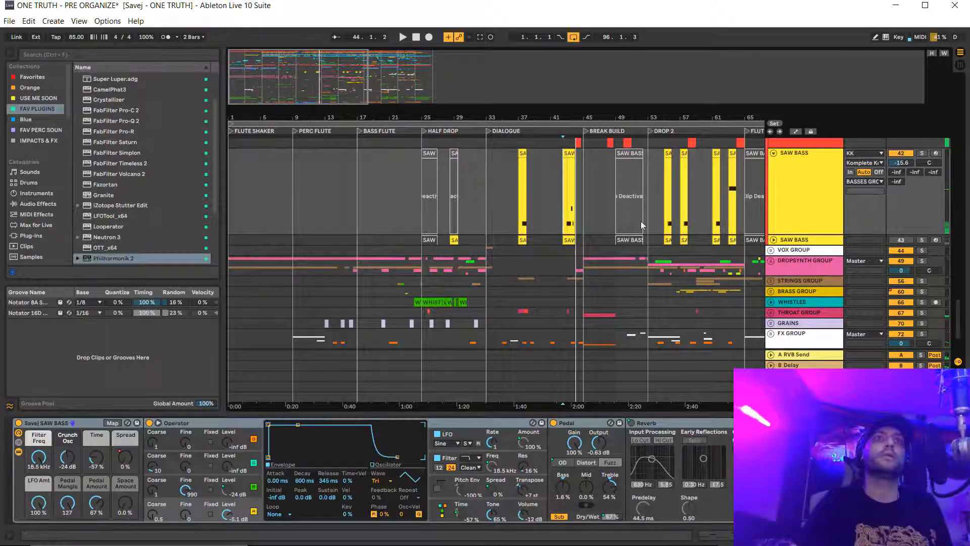
Unfold the VOX GROUP and bring its clips around the ICARO BRK and THROAT sections into view
scroll(625, 223, "down", 5)
left_click(771, 181)
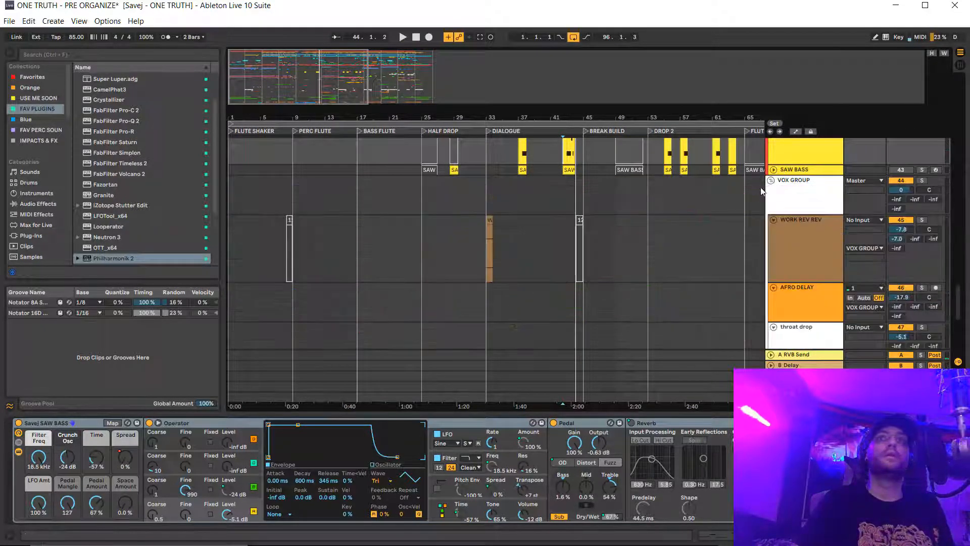
scroll(629, 211, "right", 5)
left_click_drag(695, 119, 459, 147)
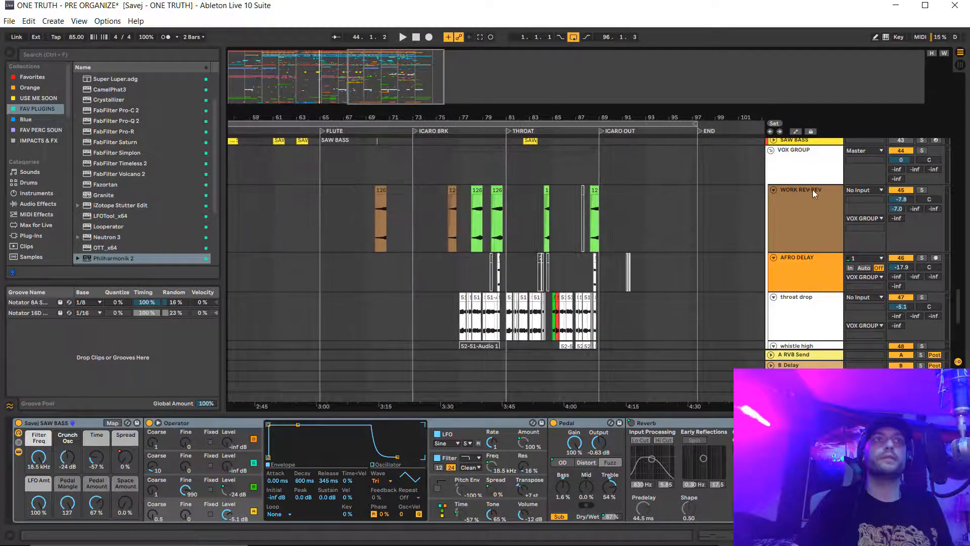
left_click_drag(540, 265, 546, 269)
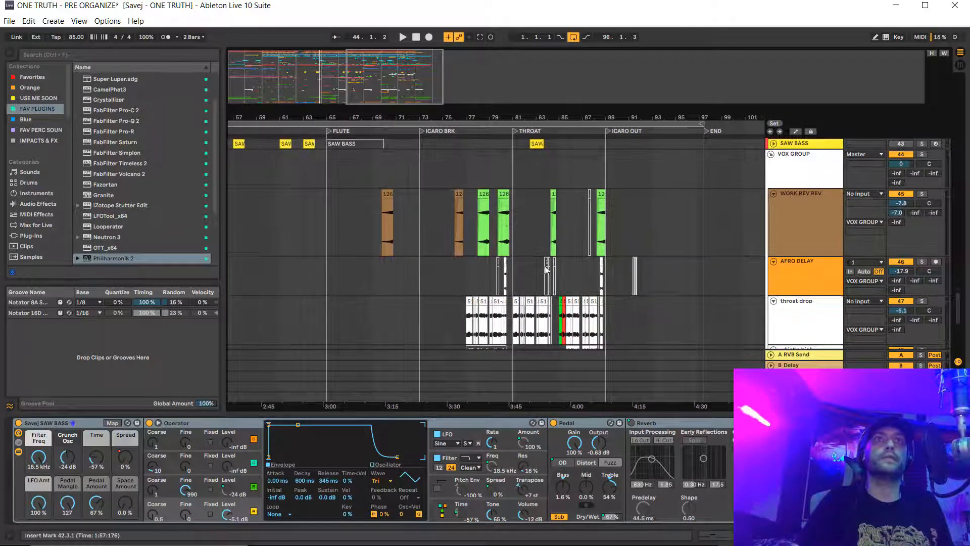
Solo the WORK REV REV track, play its clip from bar 79.4, and remove the solo
left_click(500, 239)
left_click(922, 194)
key("space")
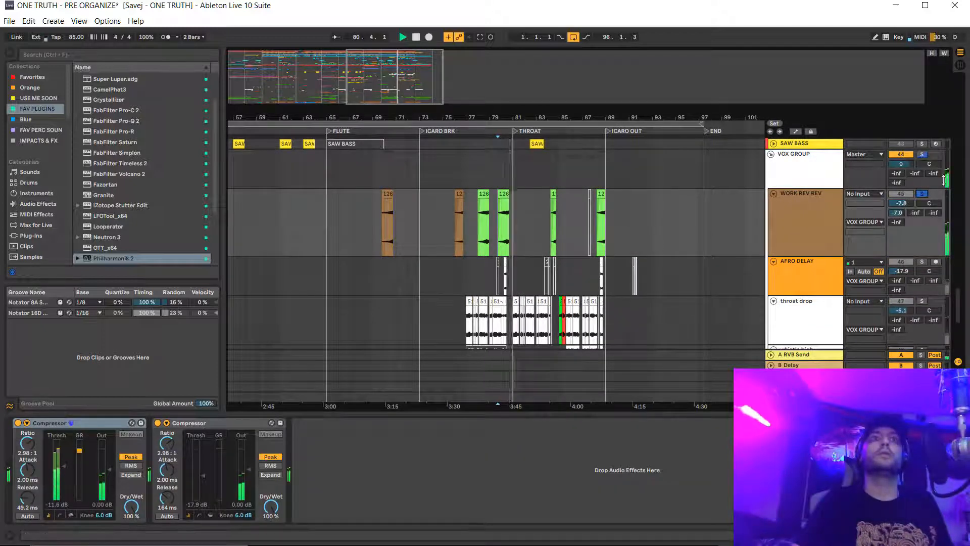
key("space")
left_click(921, 193)
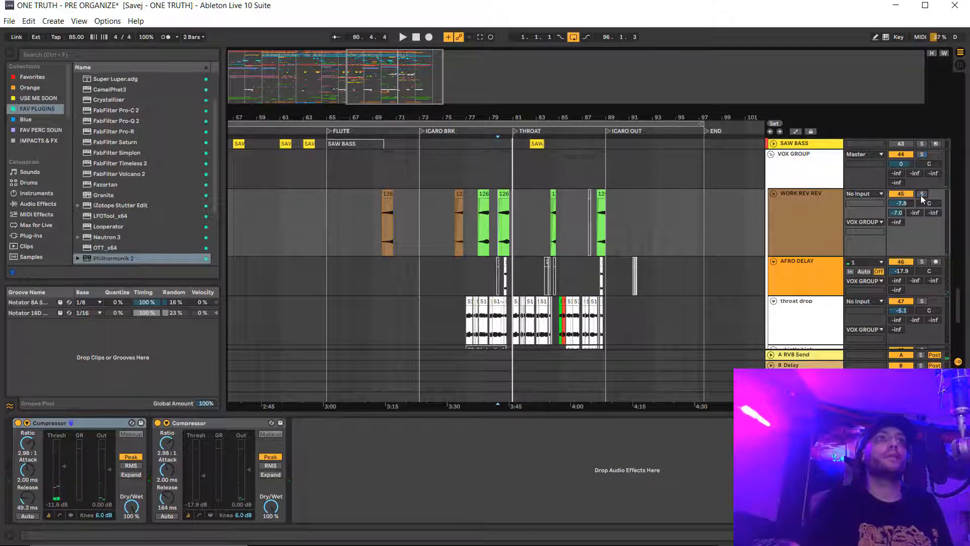
Select the throat drop track and examine its whole device chain, from the first Compressor to the Looperators
scroll(686, 223, "down", 5)
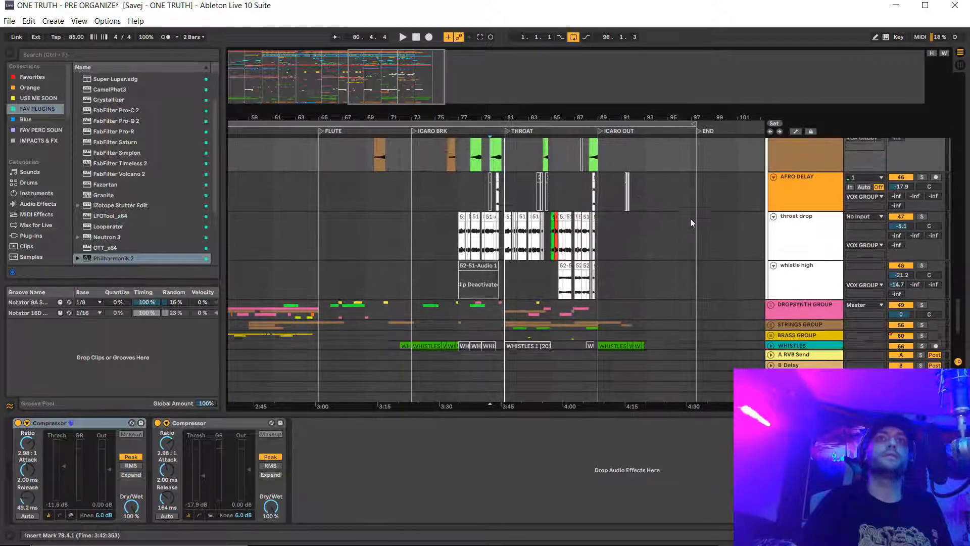
scroll(691, 220, "down", 2)
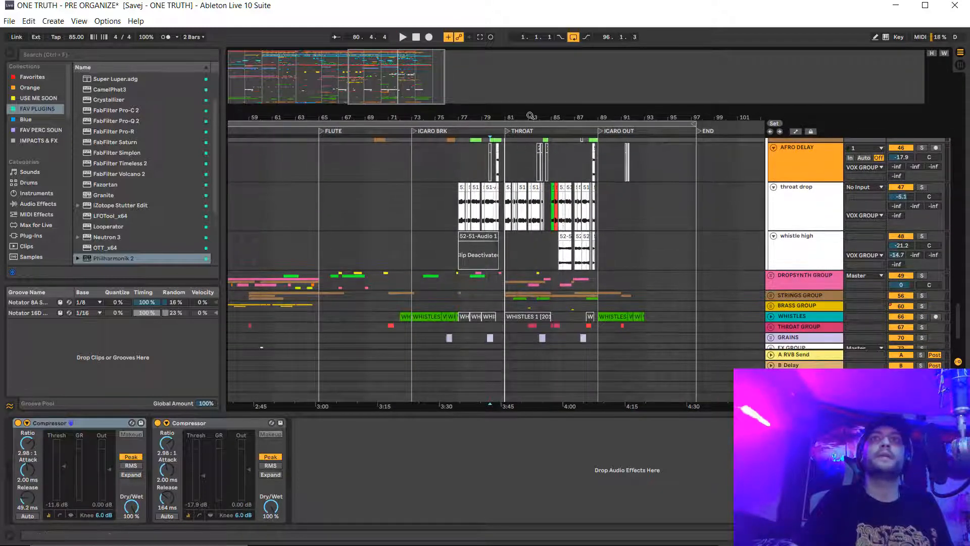
left_click_drag(531, 116, 525, 162)
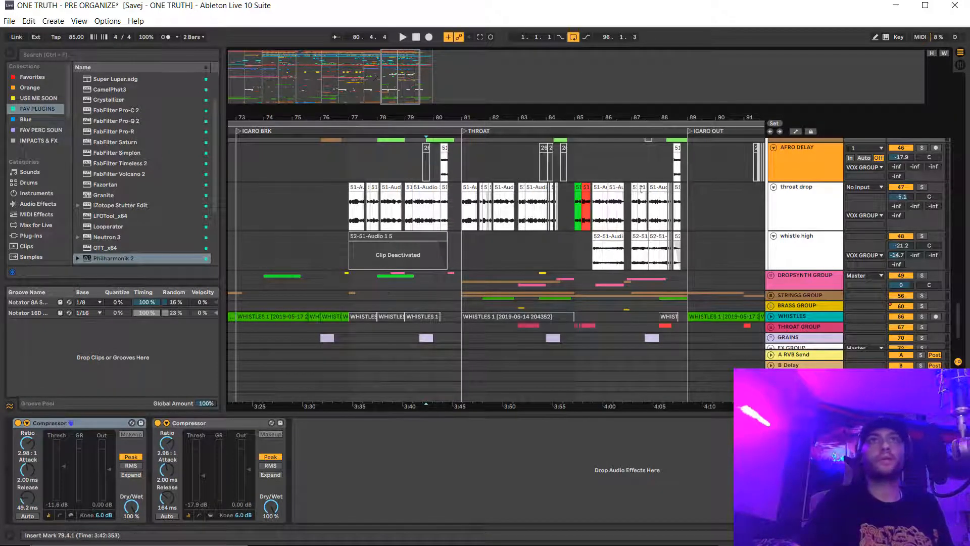
left_click(781, 218)
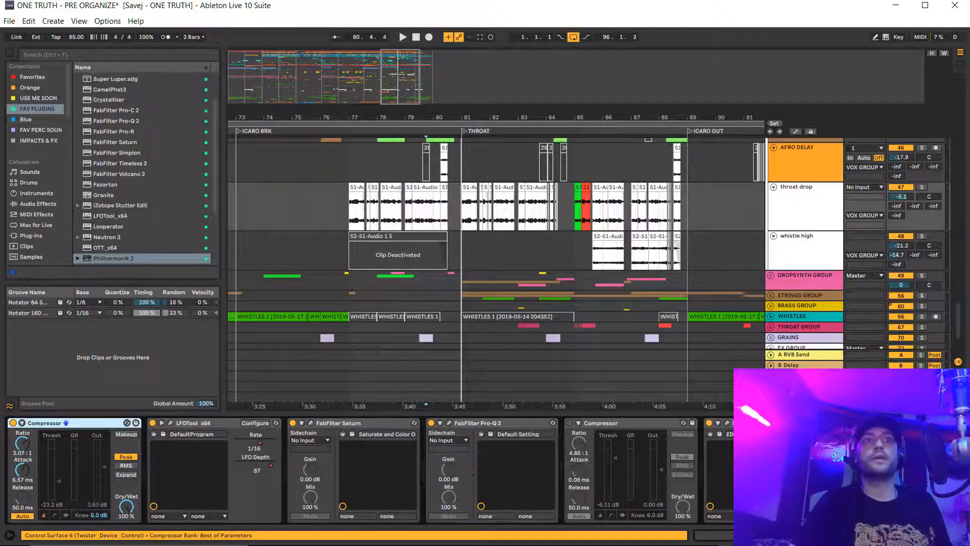
scroll(370, 470, "right", 20)
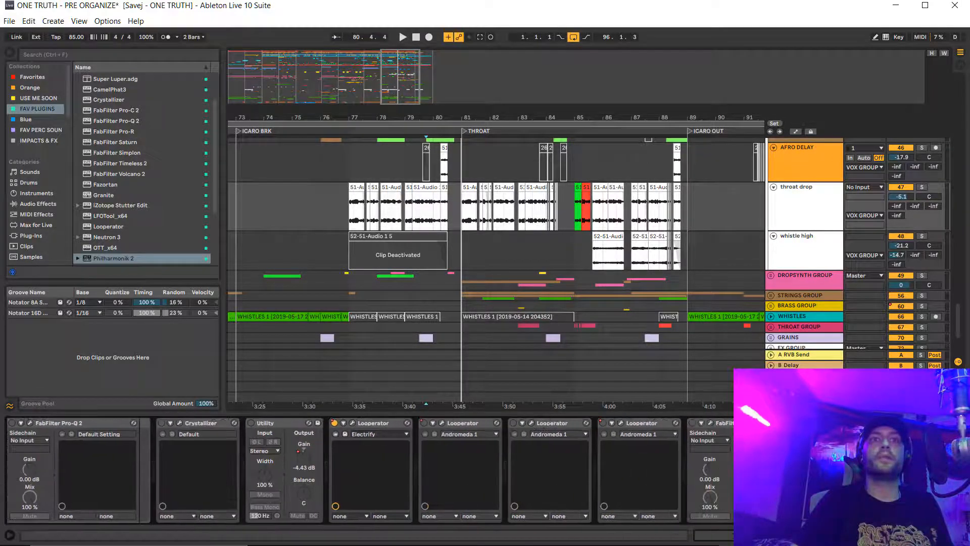
scroll(369, 470, "left", 10)
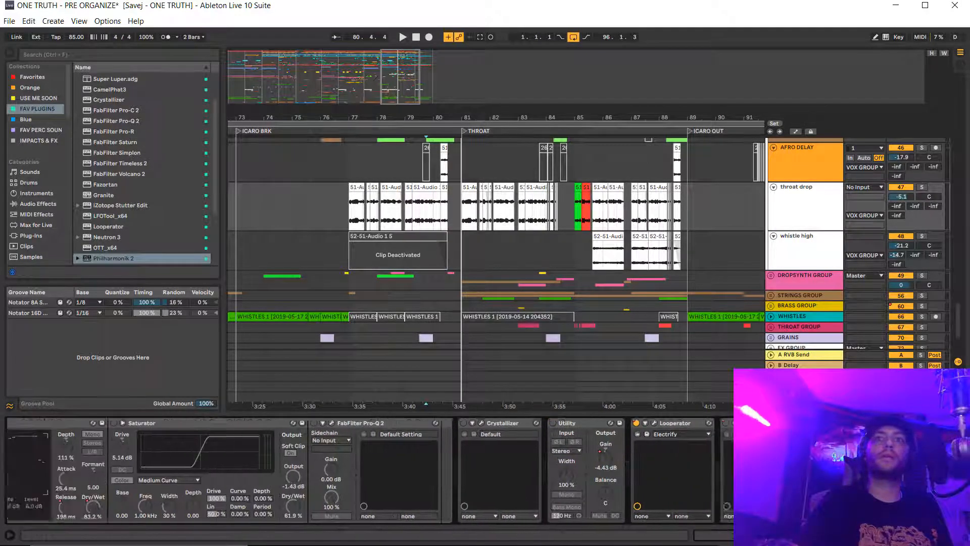
scroll(369, 470, "left", 10)
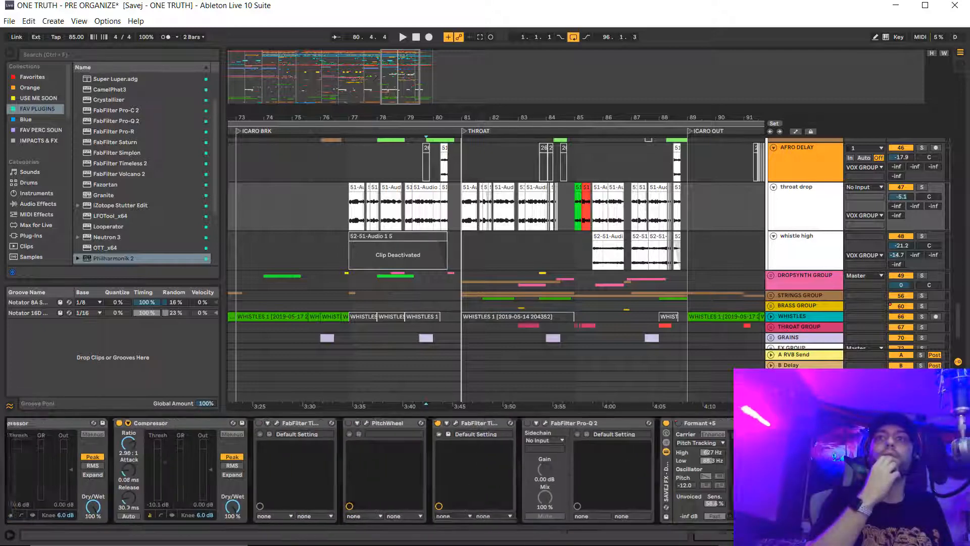
scroll(369, 470, "left", 10)
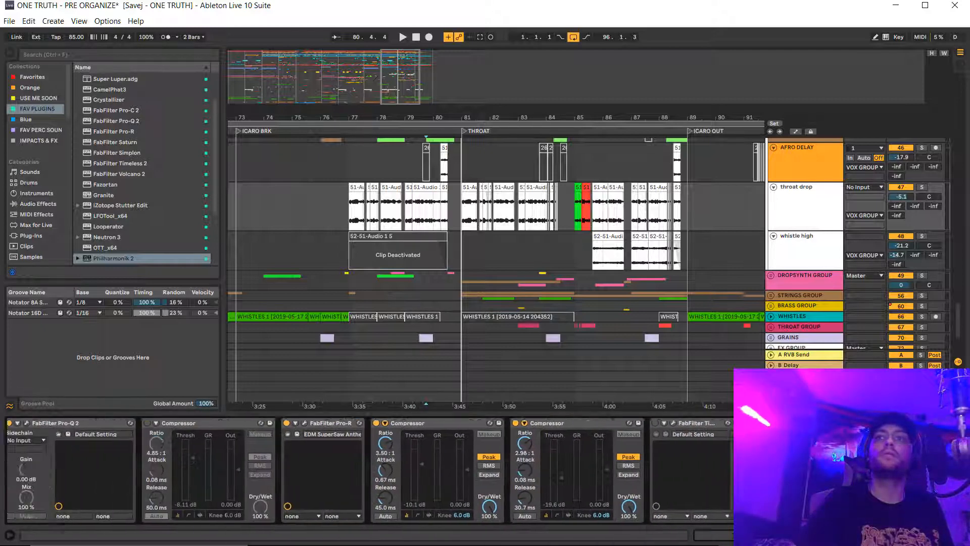
scroll(71, 422, "left", 4)
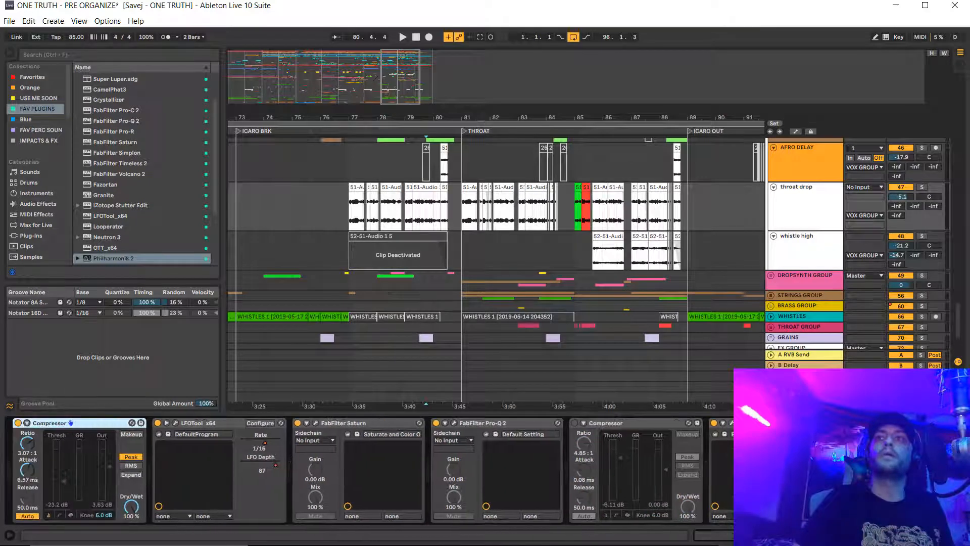
Open LFOTool on throat drop, audition the track soloed from the start of the THROAT section, close the plug-in and remove the solo
left_click(176, 423)
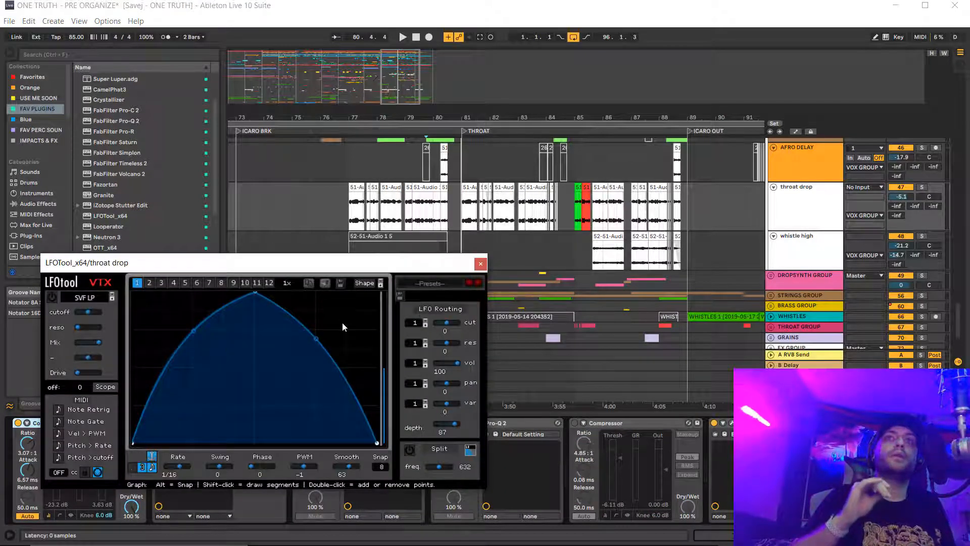
left_click(464, 222)
left_click(922, 187)
key("space")
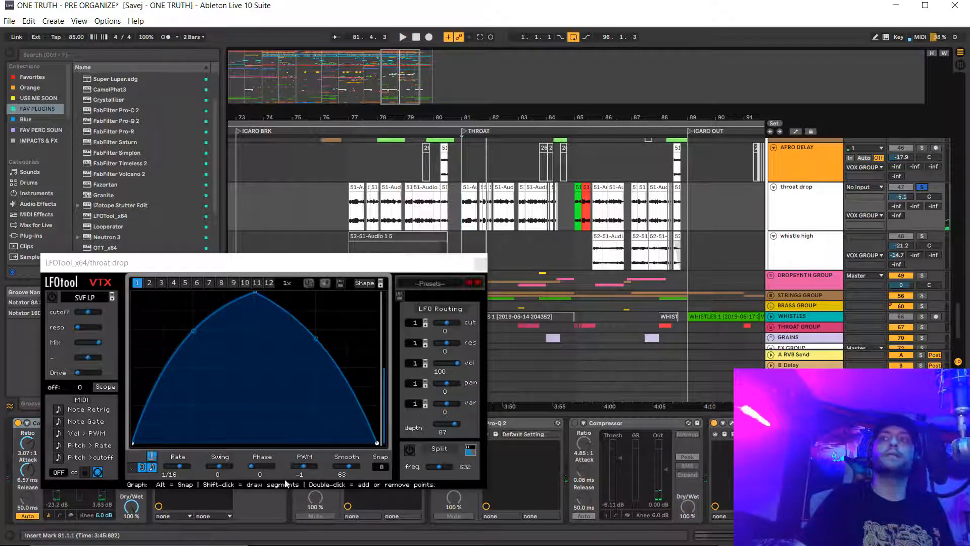
key("space")
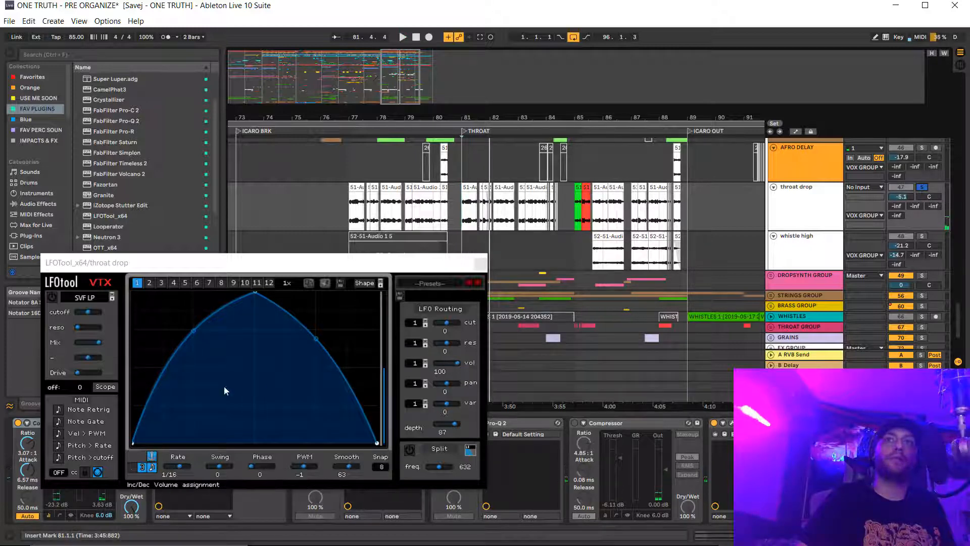
key("space")
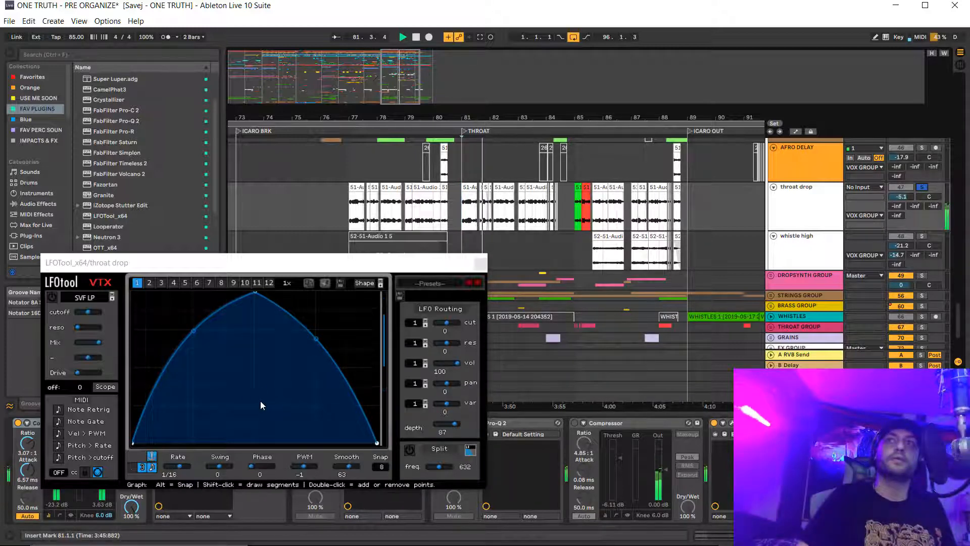
left_click(481, 264)
left_click(921, 190)
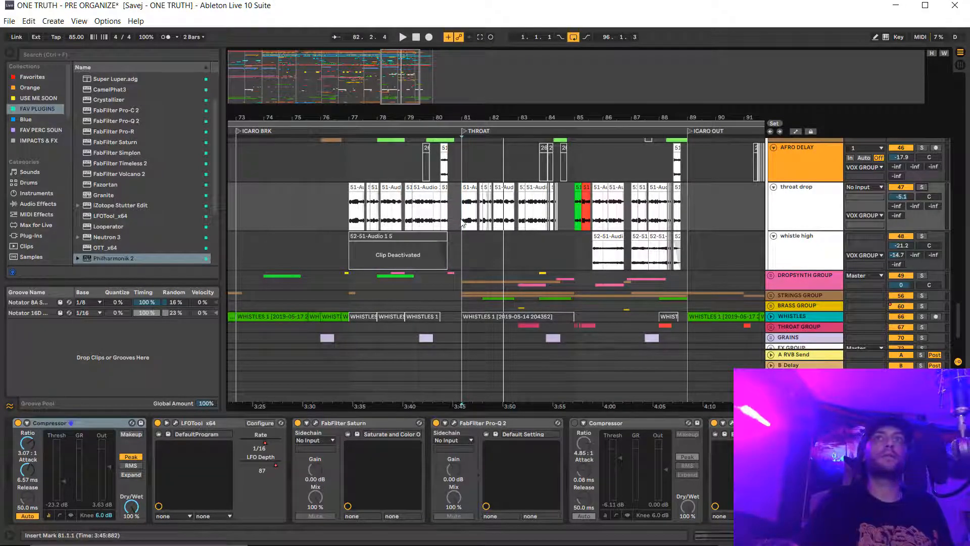
Show the automation lanes and examine throat drop's Release Time automation together with its Formant +5 vocoder
left_click(422, 225)
key("a")
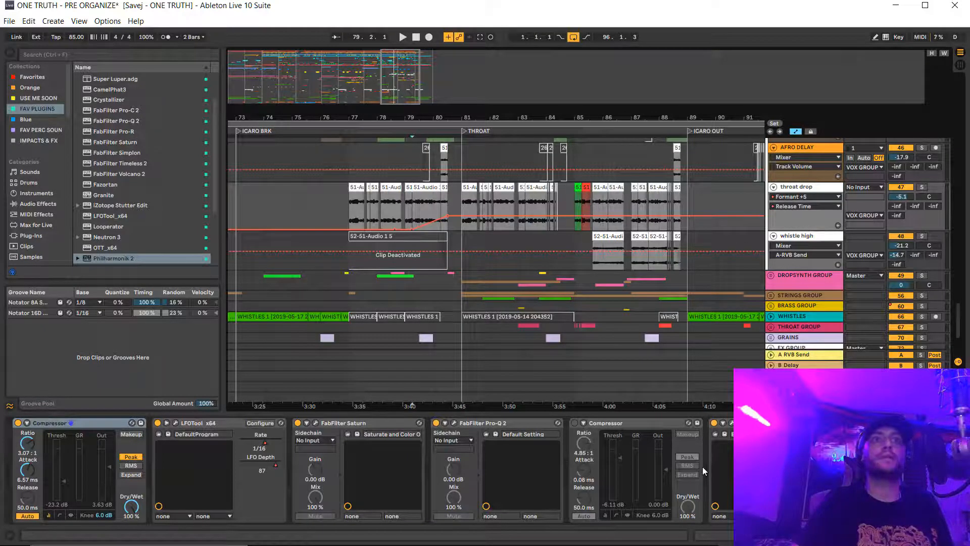
scroll(646, 420, "right", 5)
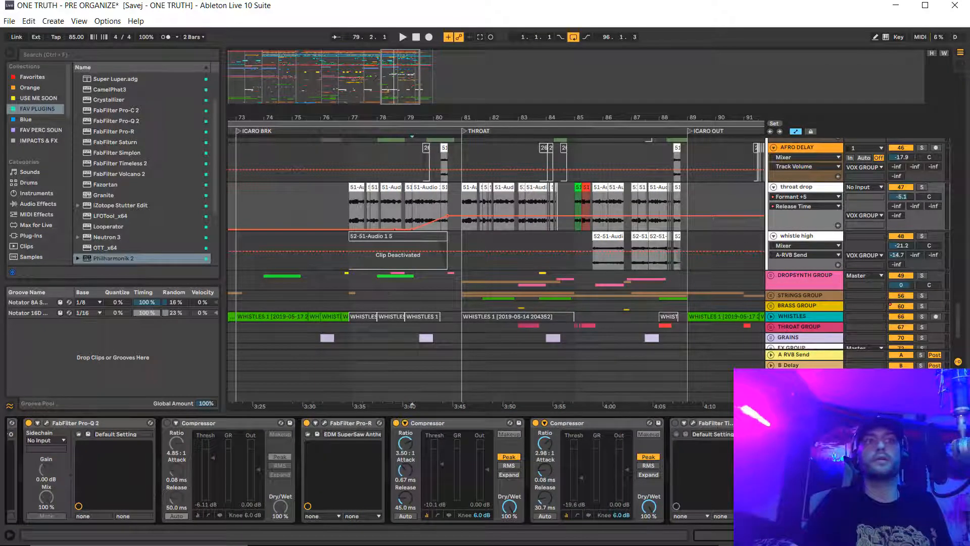
scroll(369, 470, "left", 5)
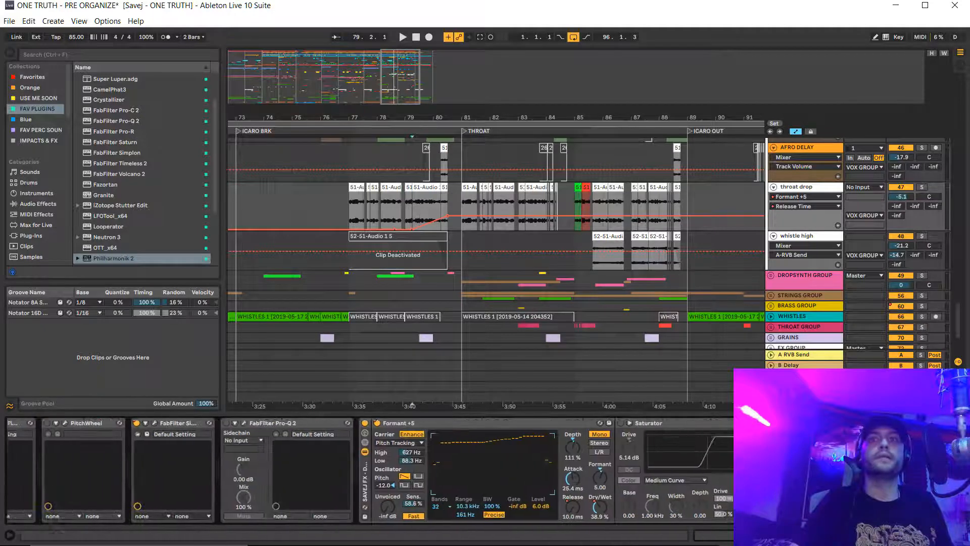
scroll(369, 470, "left", 3)
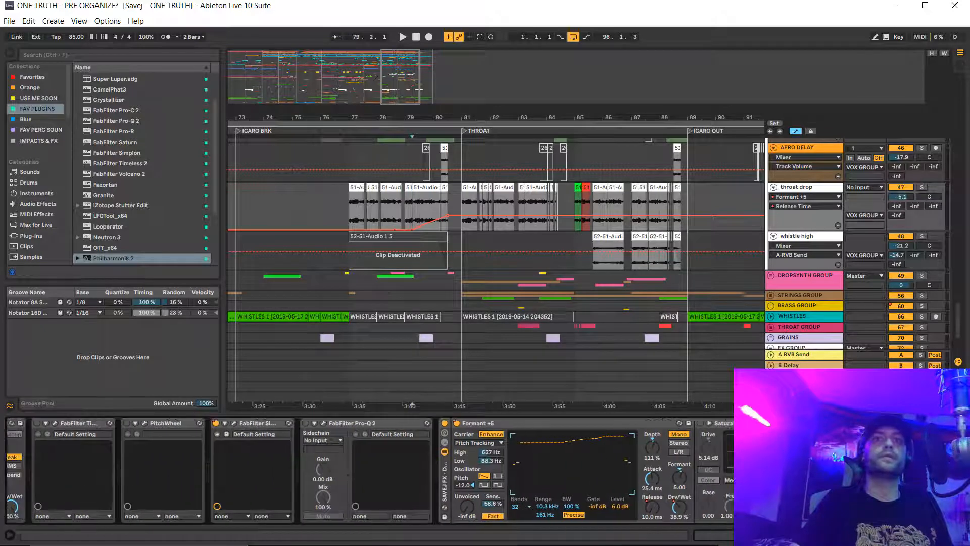
Play throat drop's automated release rise in the full mix from bar 79, then hide the automation lanes
left_click(404, 210)
left_click_drag(392, 116, 393, 157)
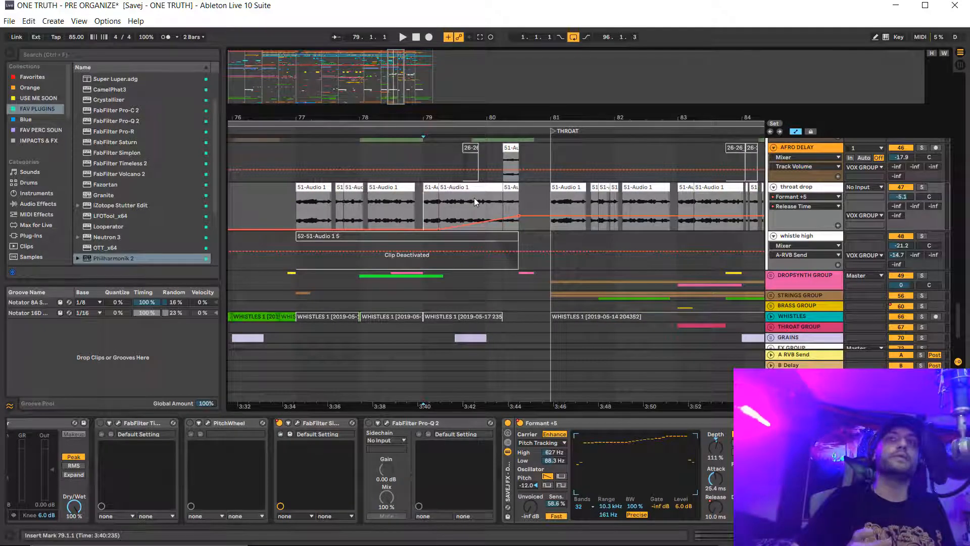
left_click_drag(474, 116, 474, 96)
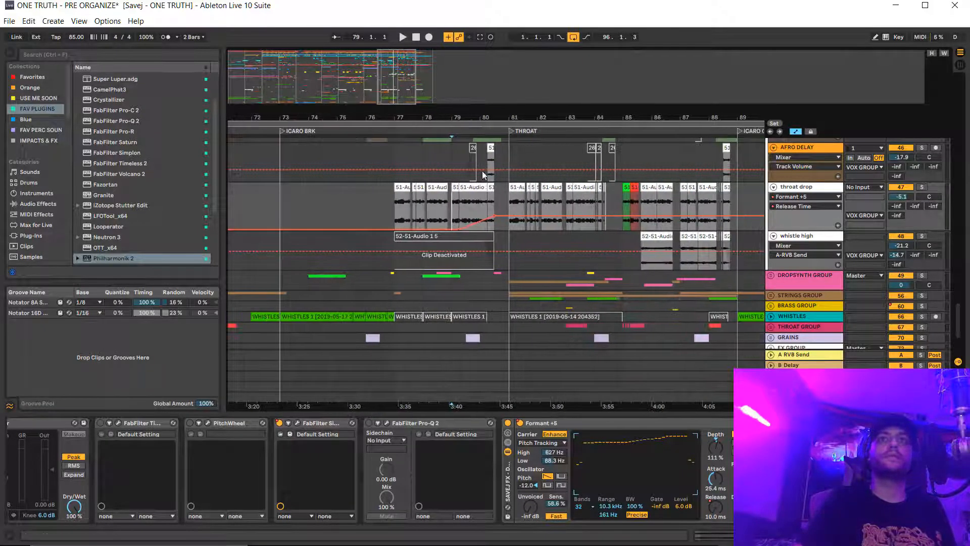
key("space")
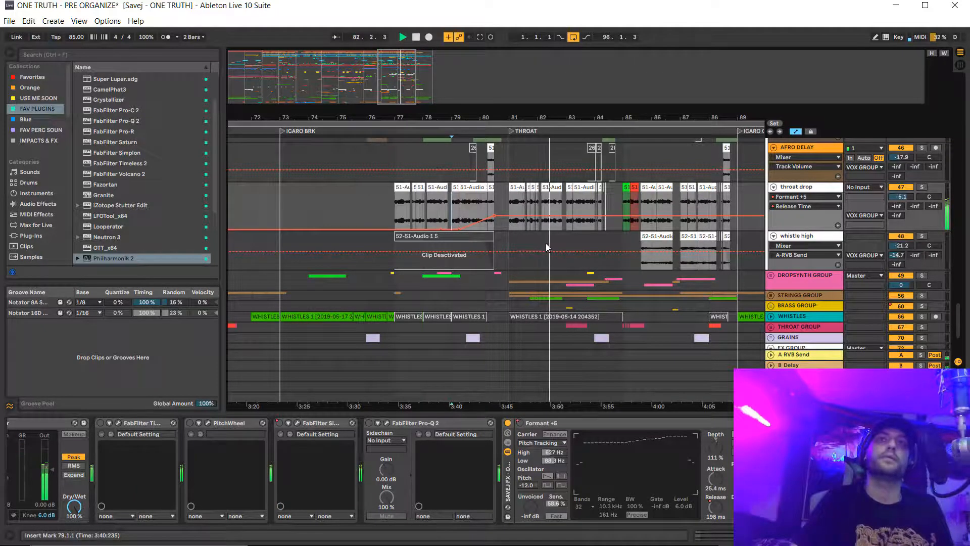
key("space")
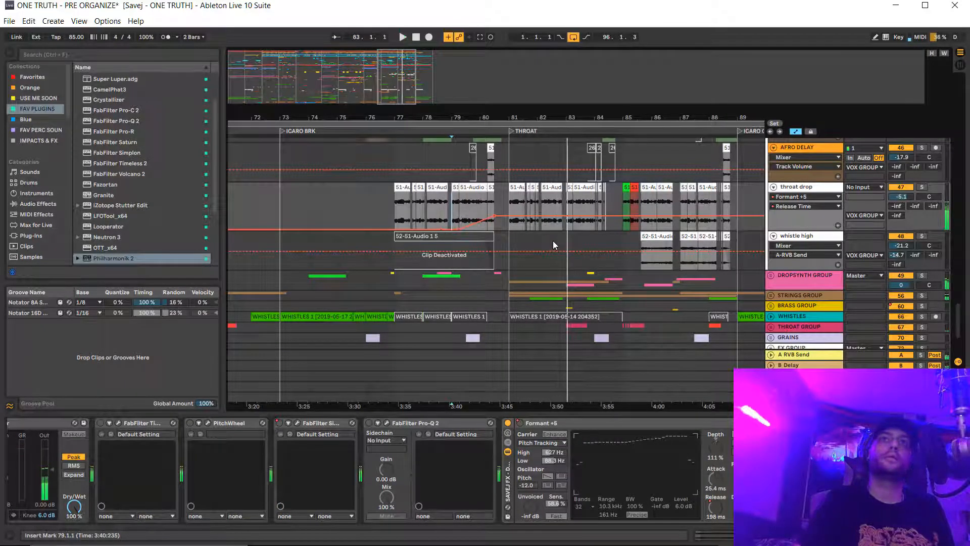
key("a")
Unfold the DROPSYNTH GROUP and bring its clips around the BREAK BUILD and DROP 2 sections into view
scroll(481, 247, "down", 3)
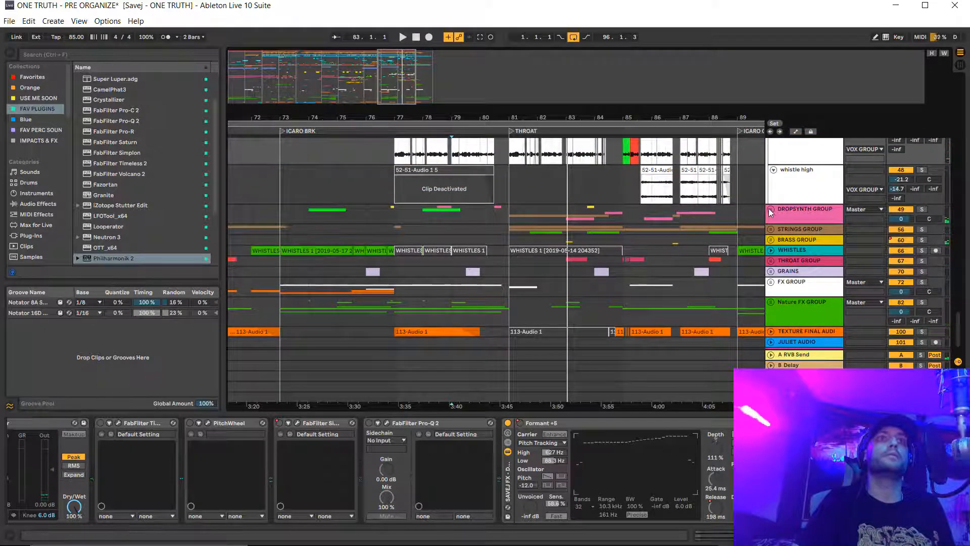
left_click(772, 209)
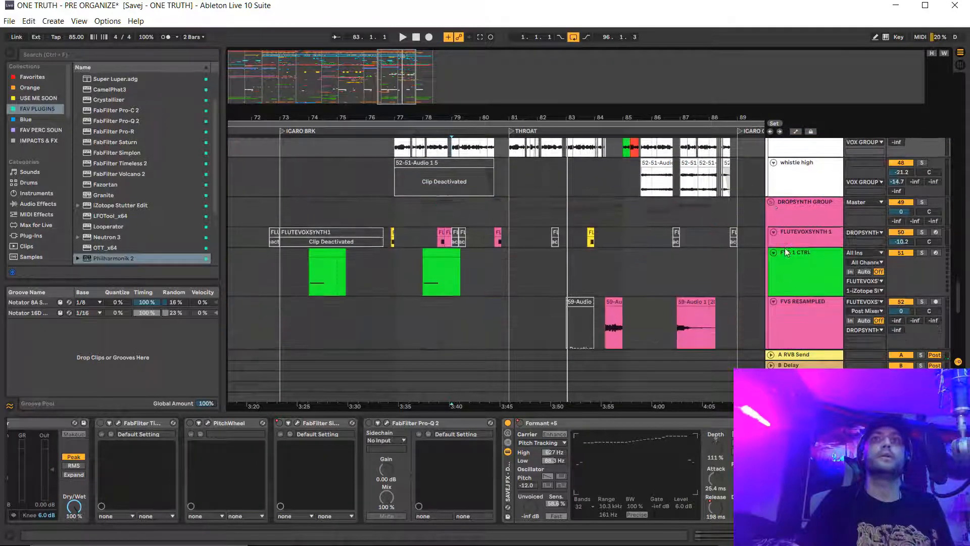
scroll(541, 184, "down", 2)
left_click_drag(542, 117, 566, 60)
left_click_drag(423, 118, 410, 126)
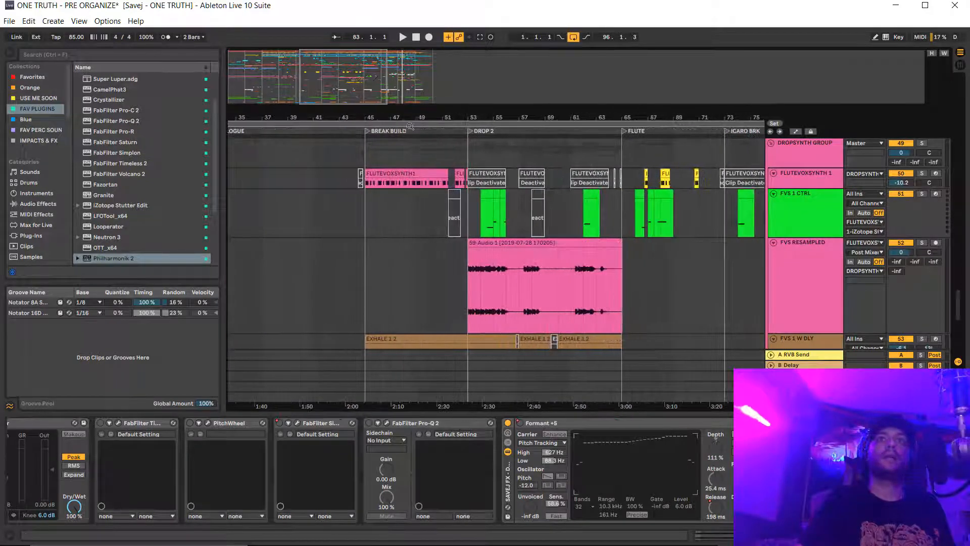
Highlight the DROP 2 section on FVS RESAMPLED and FVS 1 CTRL, and place the insert marker on FVS RESAMPLED at bar 67
left_click(469, 303)
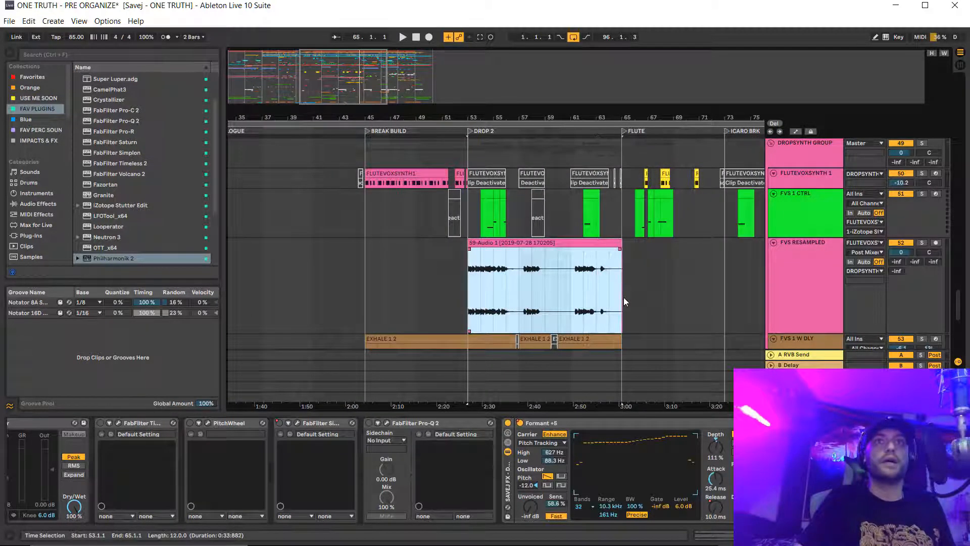
left_click(680, 298)
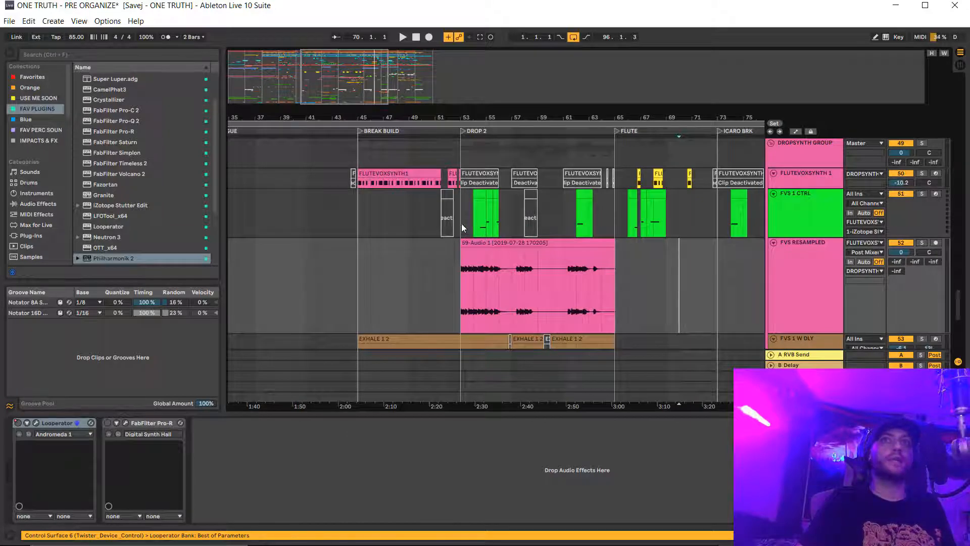
left_click_drag(462, 227, 614, 220)
left_click(635, 307)
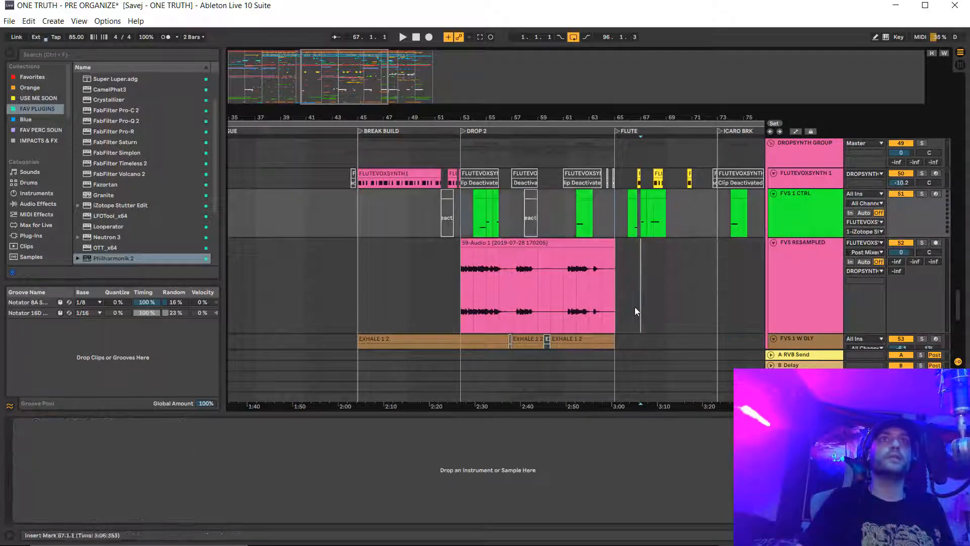
Select FVS 1 CTRL, FLUTEVOXSYNTH 1 and FVS RESAMPLED in turn to view their device chains
left_click(820, 220)
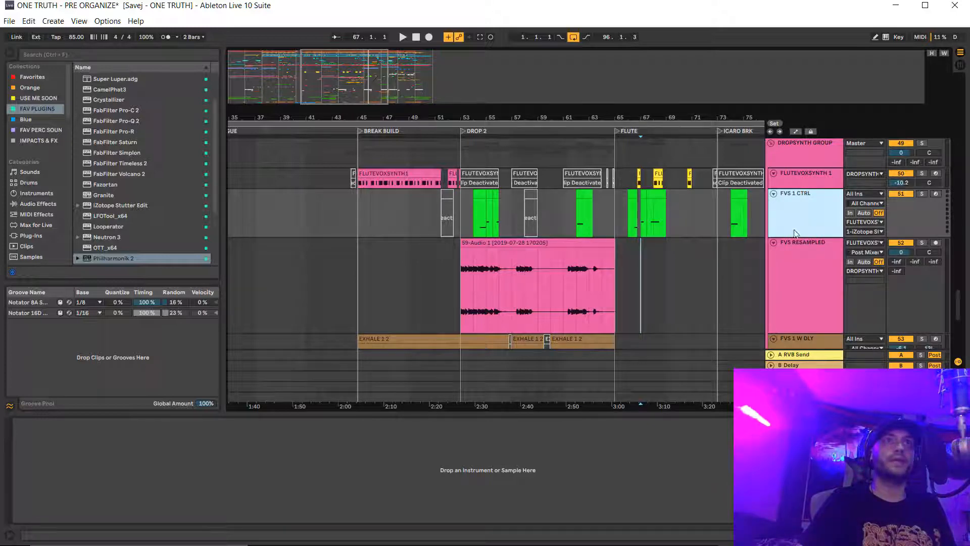
left_click(788, 174)
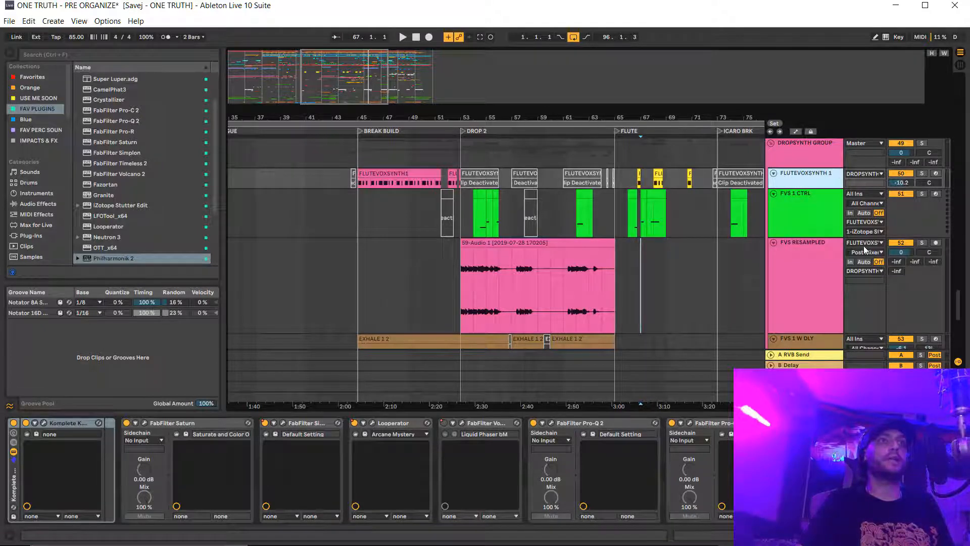
left_click(792, 273)
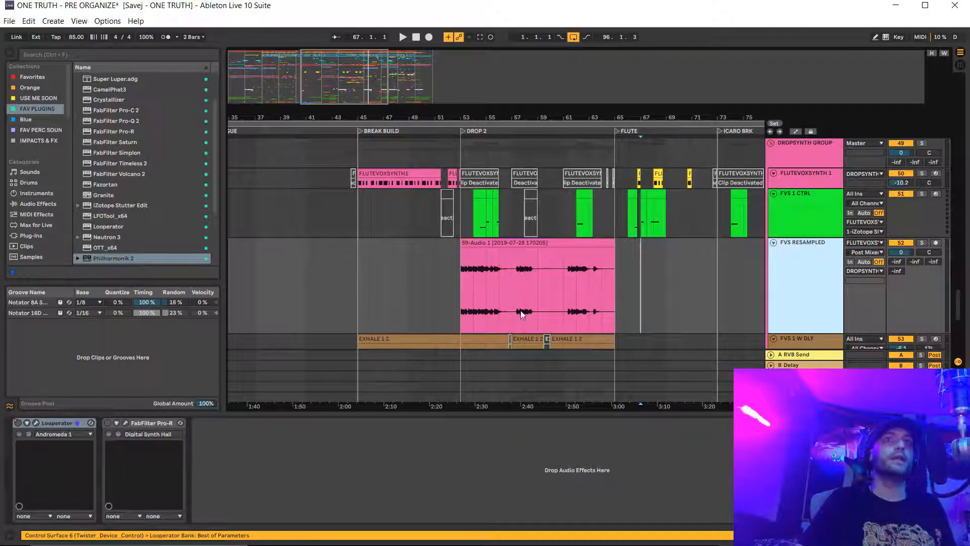
Highlight the FVS RESAMPLED clip across DROP 2, and mark the gap from bar 56 to 57
left_click_drag(460, 305, 615, 307)
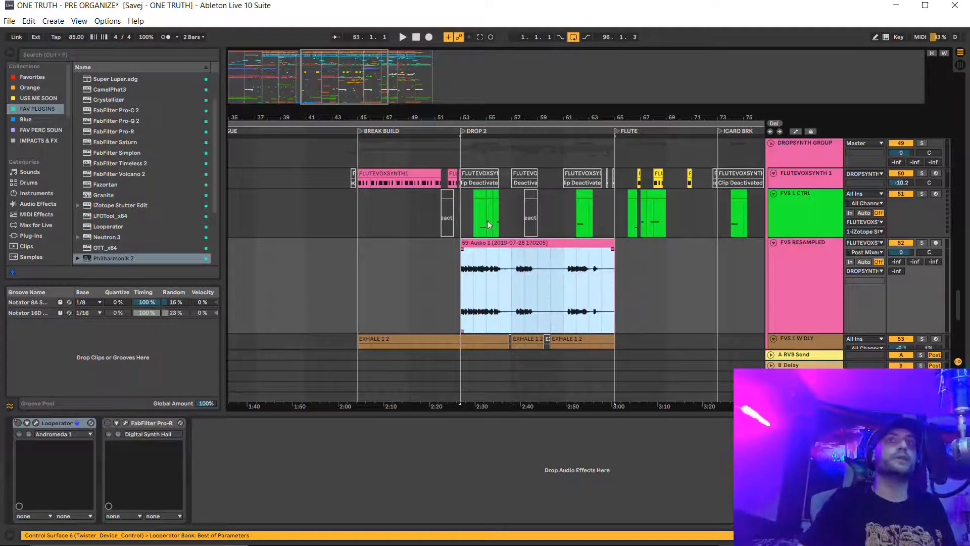
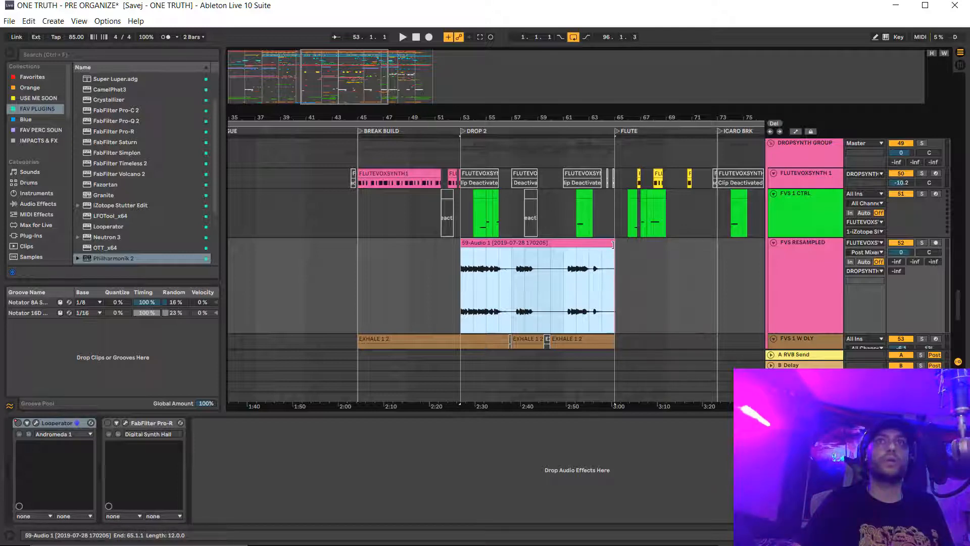
left_click(461, 306)
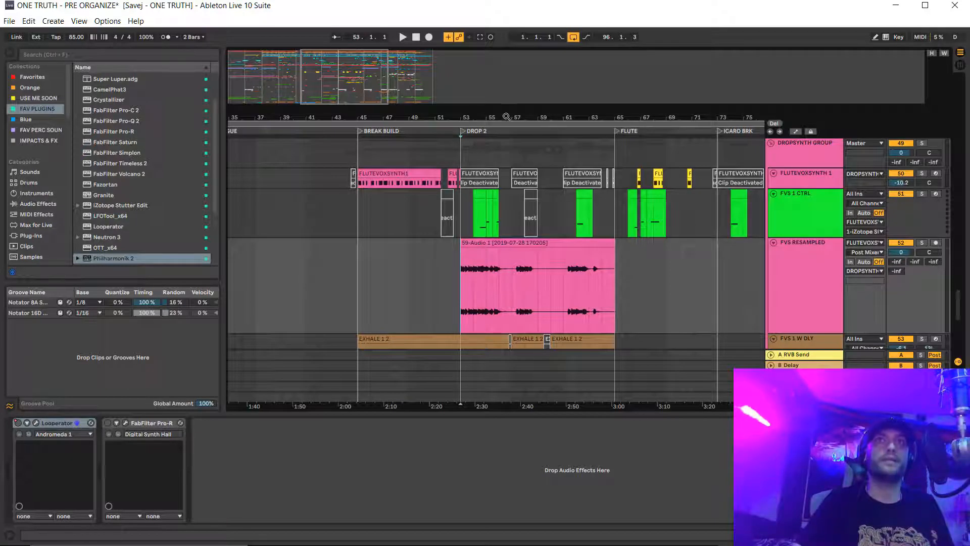
left_click_drag(506, 117, 504, 142)
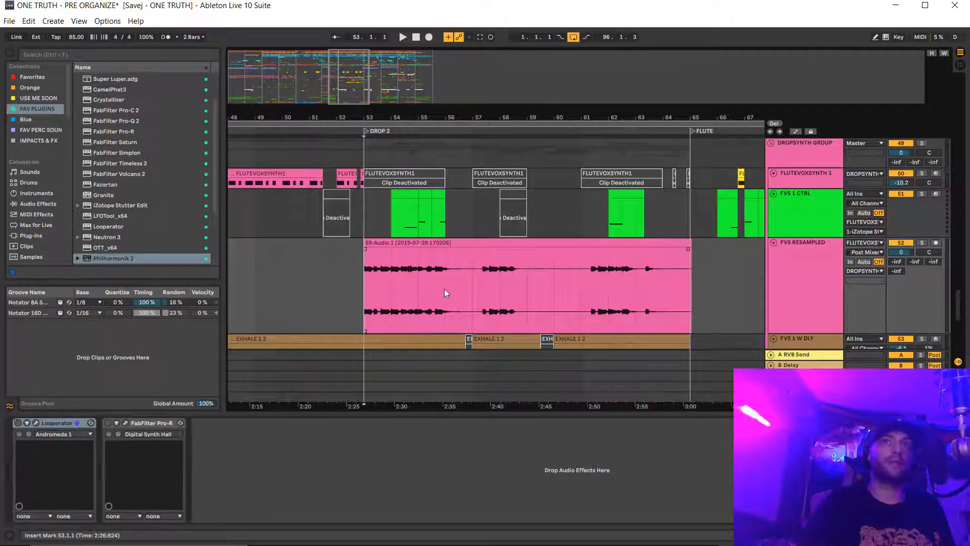
left_click_drag(444, 289, 473, 288)
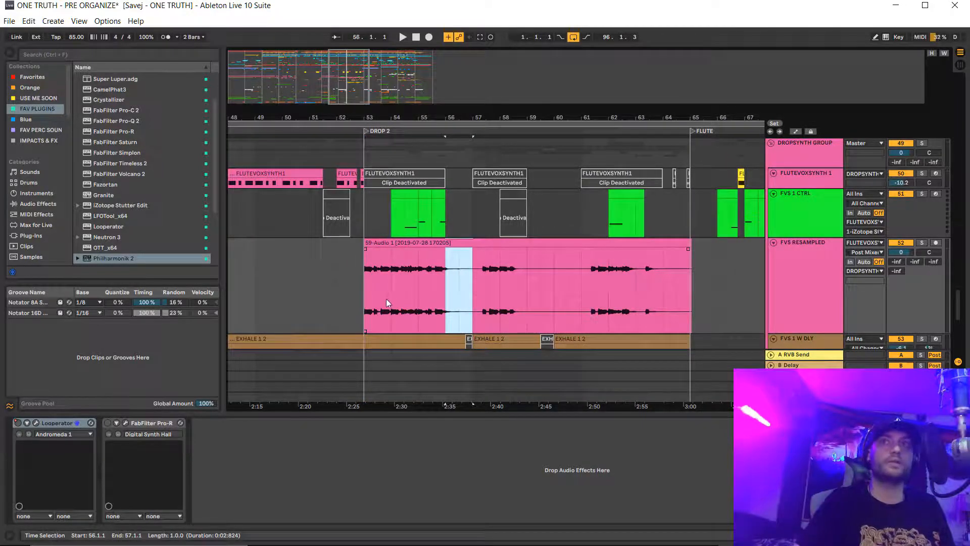
Solo FVS RESAMPLED and play it from bar 53, then unsolo it and place the insert marker at bar 55
left_click(366, 305)
left_click_drag(361, 115, 433, 106)
left_click_drag(434, 155, 441, 165)
left_click(921, 254)
key("space")
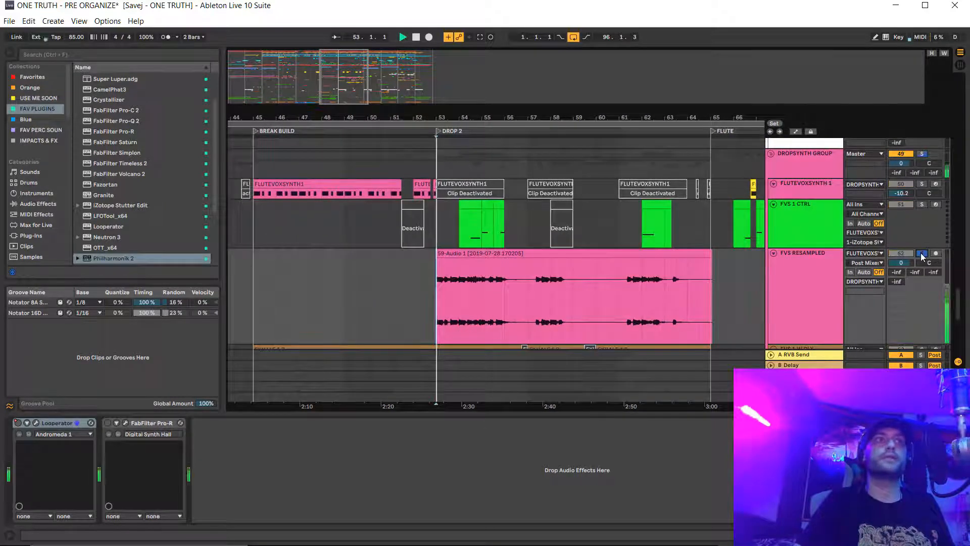
scroll(593, 283, "down", 2)
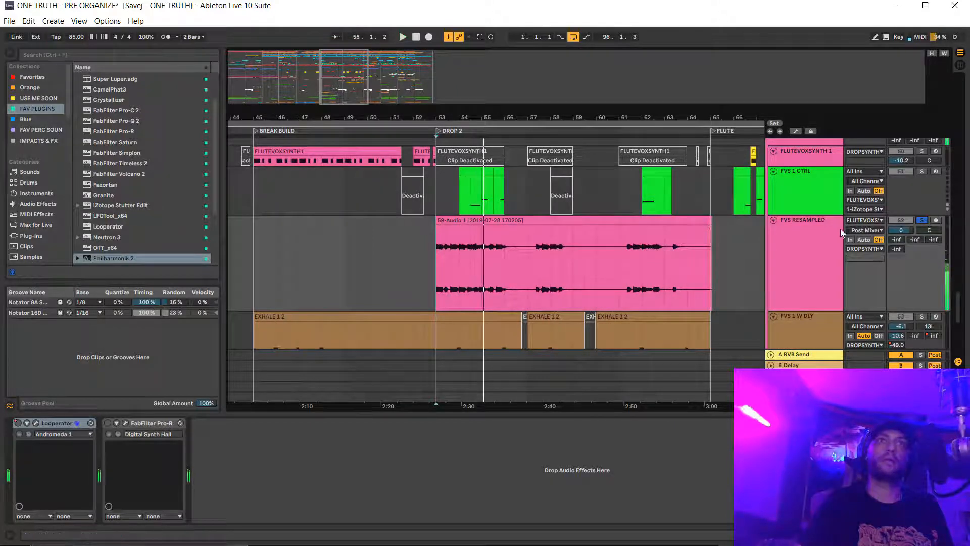
left_click(923, 221)
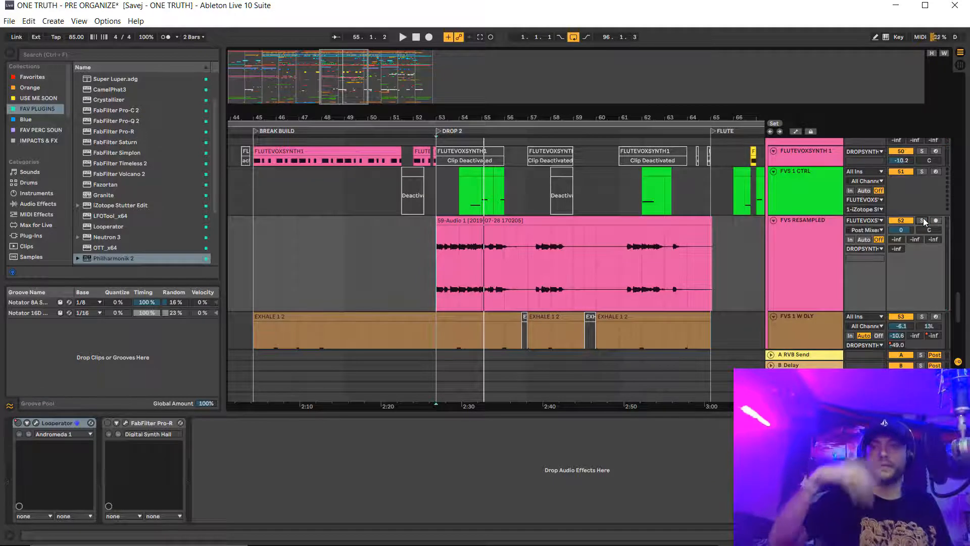
key("space")
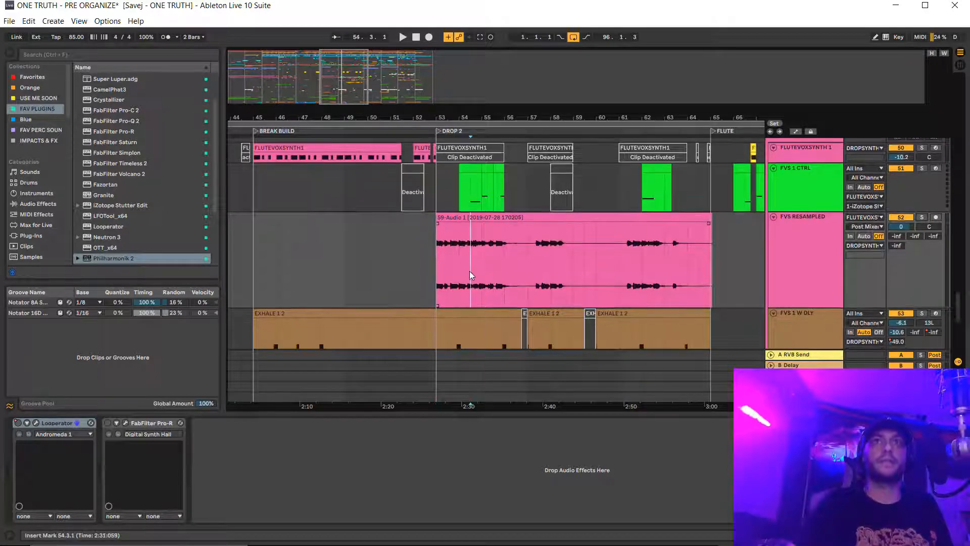
left_click_drag(471, 271, 529, 273)
left_click(484, 276)
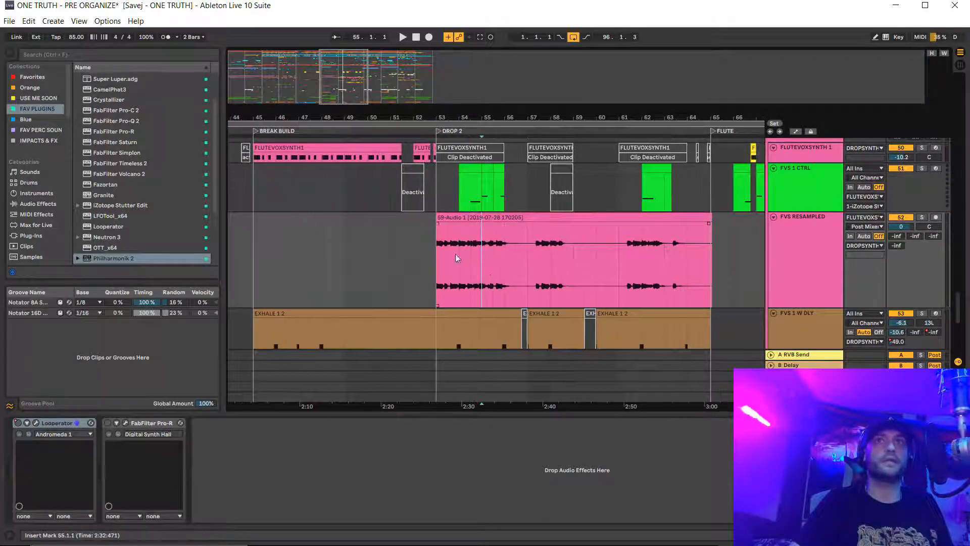
Show the automation lanes, examine FLUTEVOXSYNTH 1's Pro-R, Utility, send, Komplete Kontrol and Looperator automation, and hide the lanes
left_click_drag(306, 244, 388, 288)
key("a")
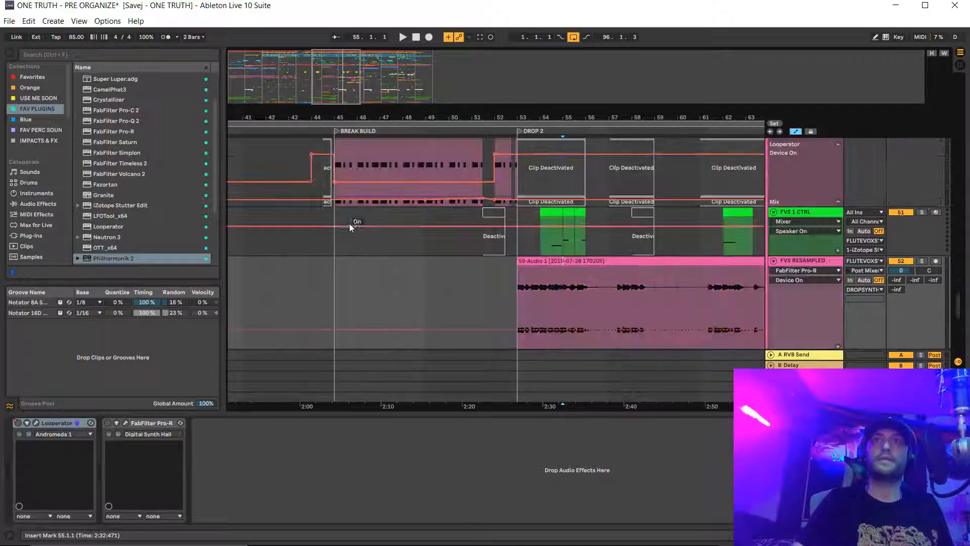
left_click_drag(470, 258, 463, 332)
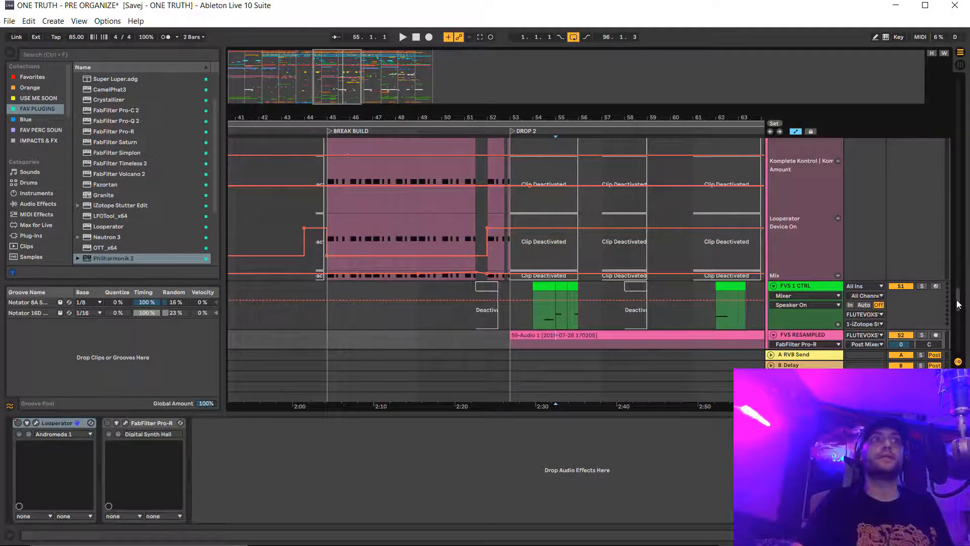
left_click_drag(959, 304, 958, 261)
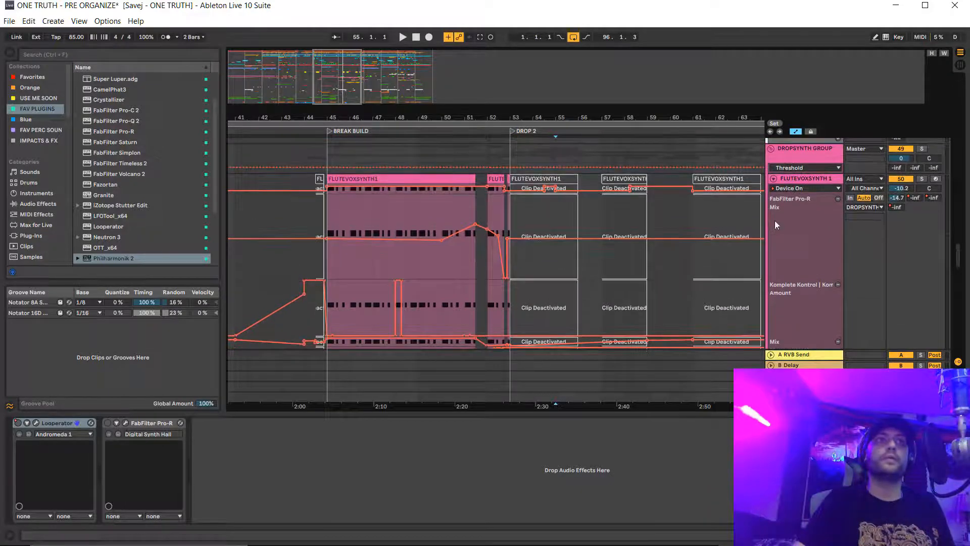
scroll(775, 221, "down", 6)
scroll(802, 223, "down", 4)
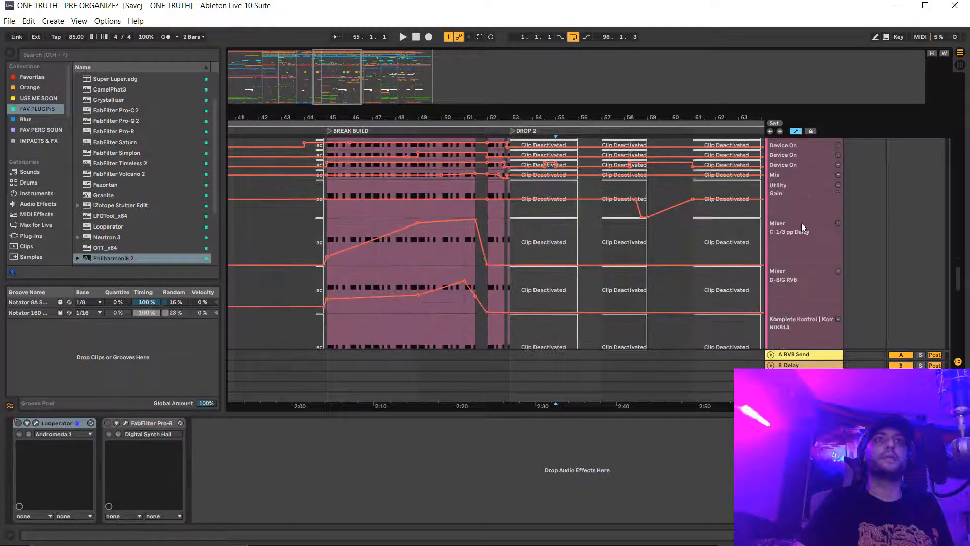
scroll(796, 208, "down", 1)
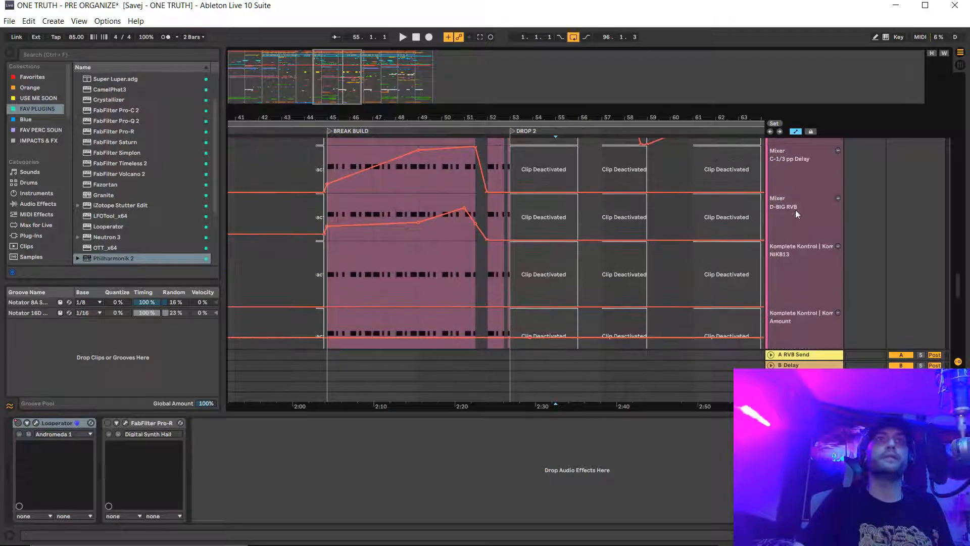
scroll(812, 211, "down", 6)
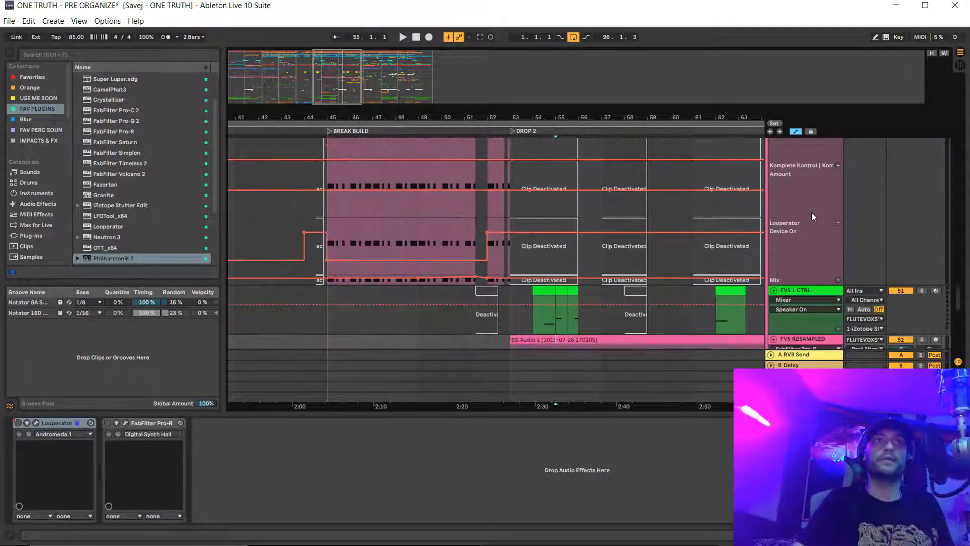
scroll(468, 201, "up", 3)
scroll(468, 199, "up", 5)
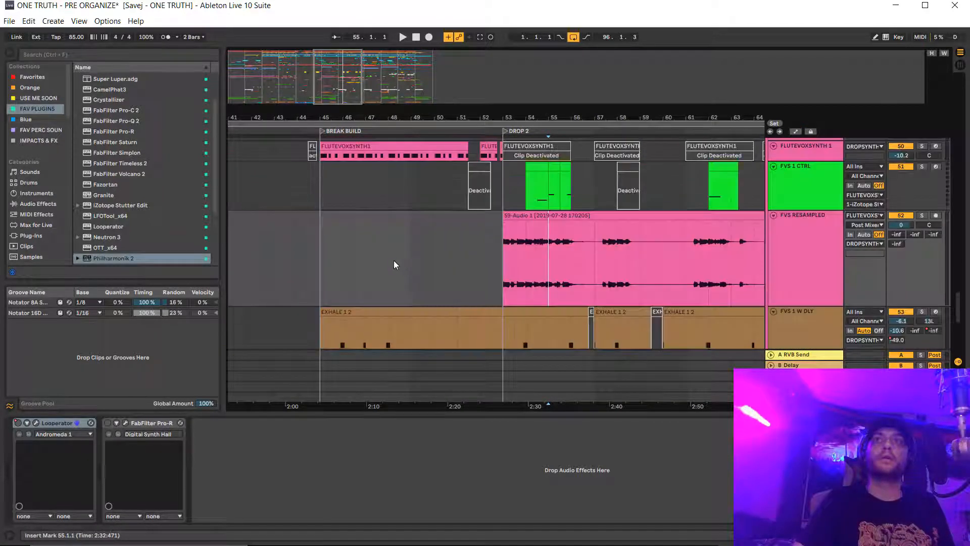
Solo FLUTEVOXSYNTH 1 and play it from bar 45 into DROP 2 with its automation lanes shown, then hide the lanes
left_click(314, 220)
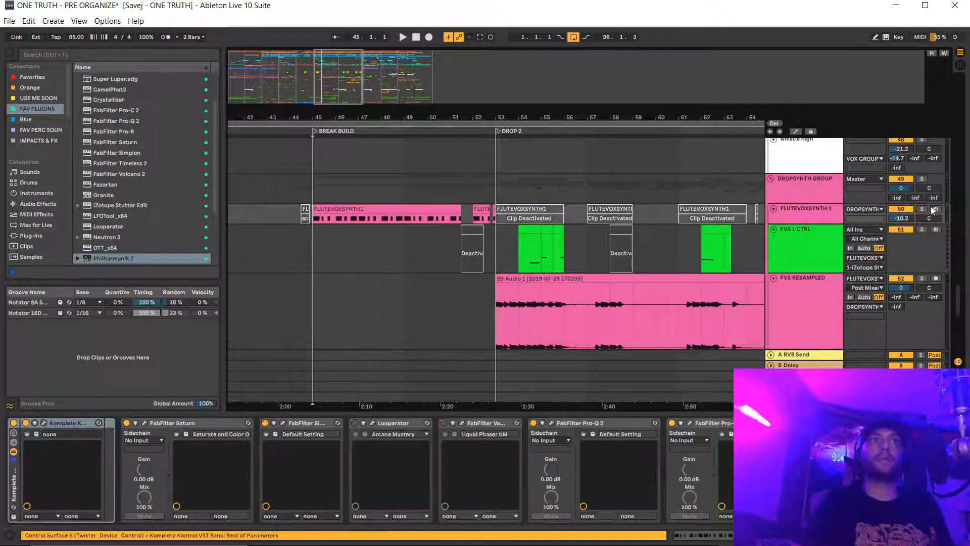
left_click(923, 209)
key("space")
key("a")
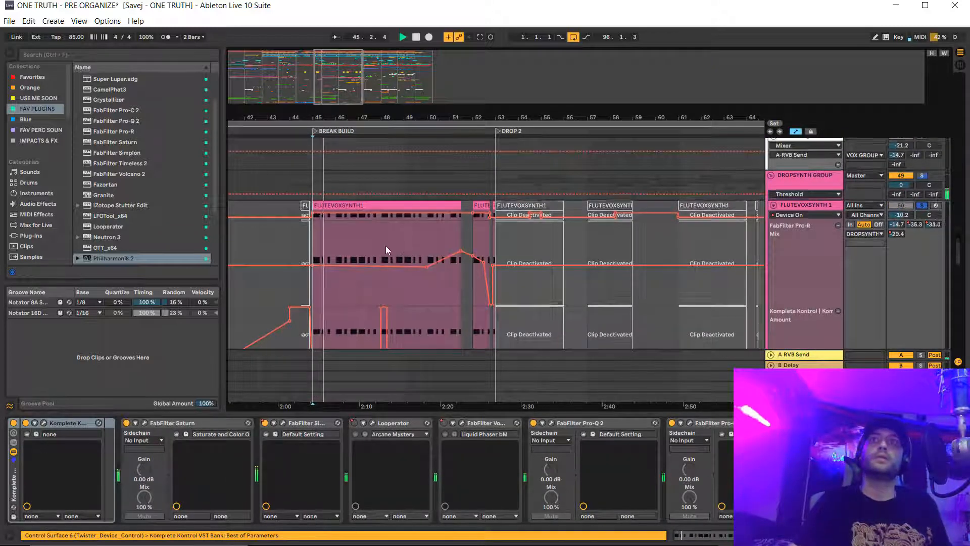
scroll(387, 243, "down", 3)
scroll(392, 243, "up", 1)
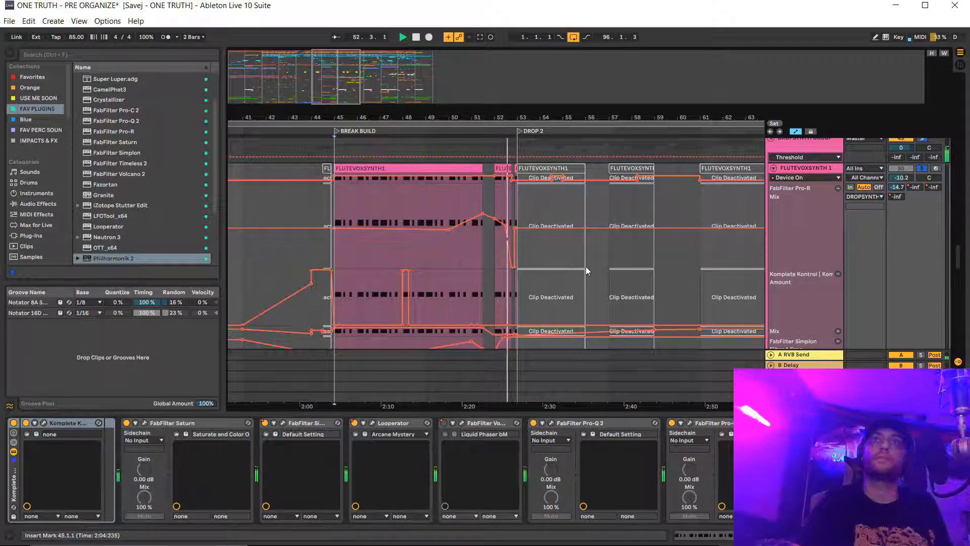
scroll(581, 267, "down", 5)
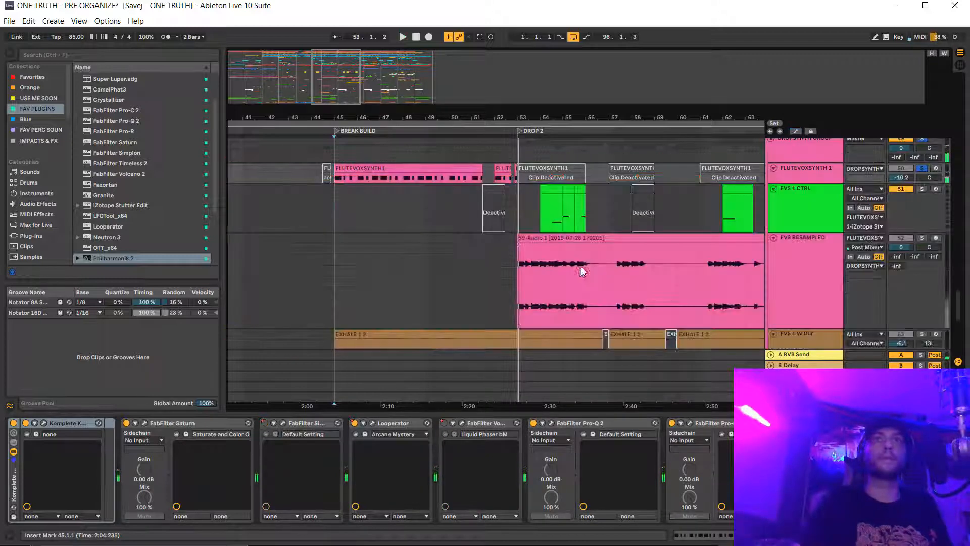
scroll(515, 265, "up", 2)
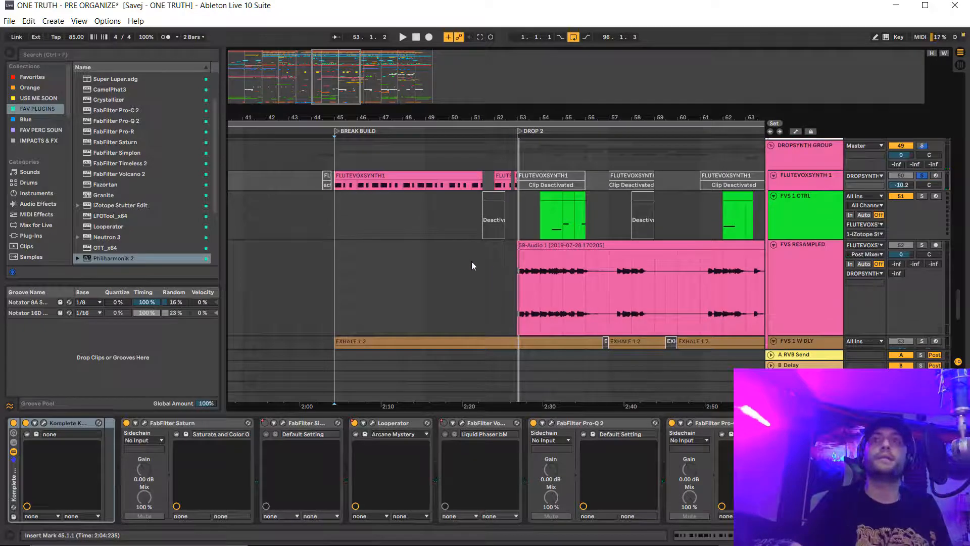
Look past FVS 1 W DLY to REV REV, play it soloed from bar 58, and unsolo it
scroll(472, 262, "down", 1)
scroll(439, 247, "up", 1)
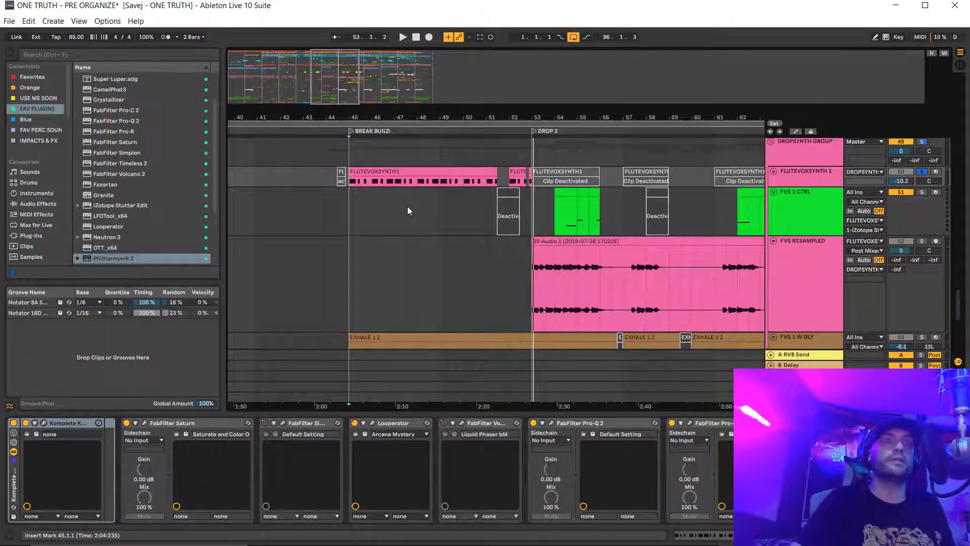
scroll(550, 268, "down", 6)
scroll(539, 263, "left", 1)
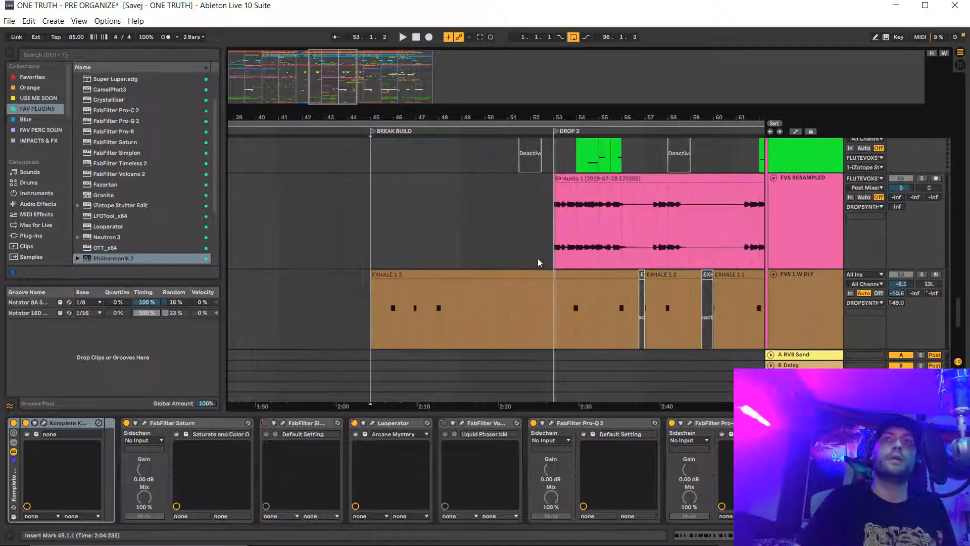
scroll(539, 256, "down", 5)
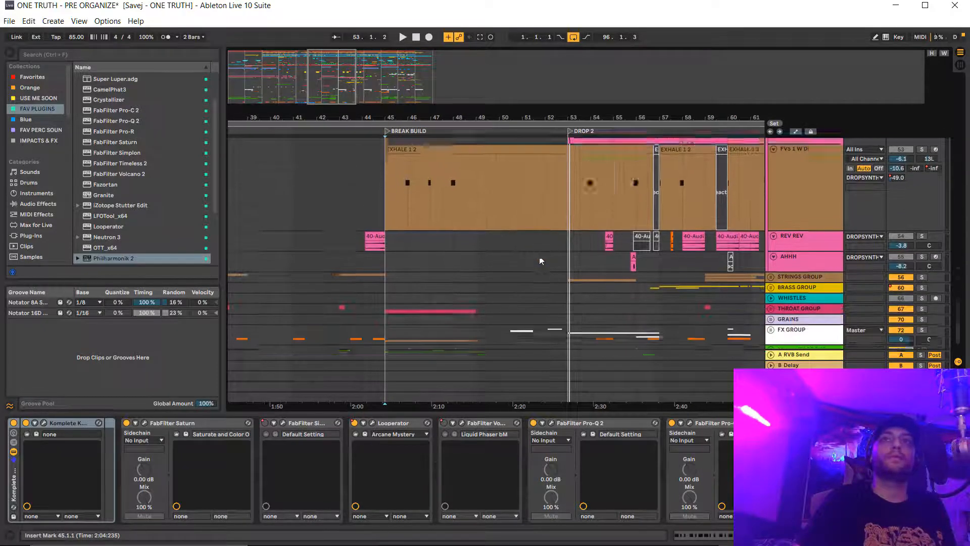
scroll(540, 252, "right", 2)
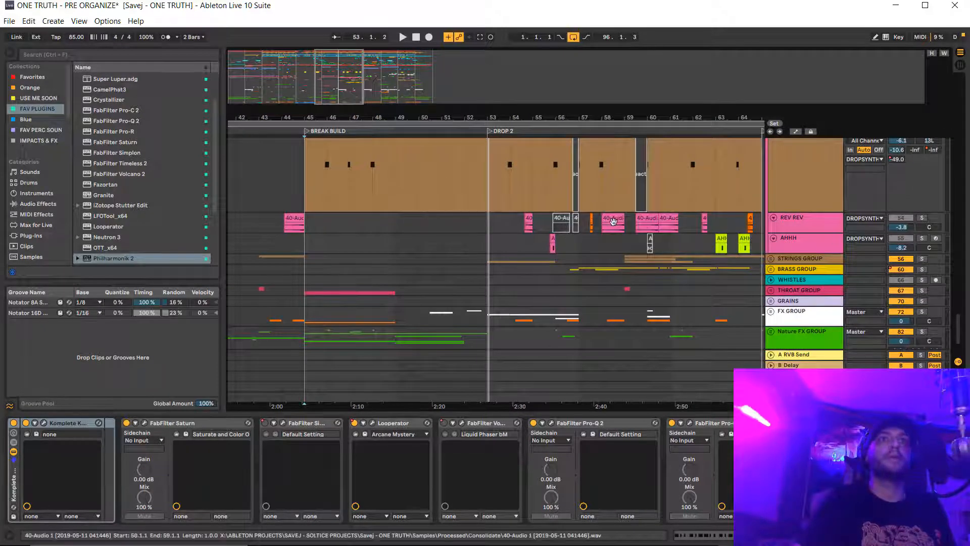
left_click(600, 229)
left_click(922, 215)
key("space")
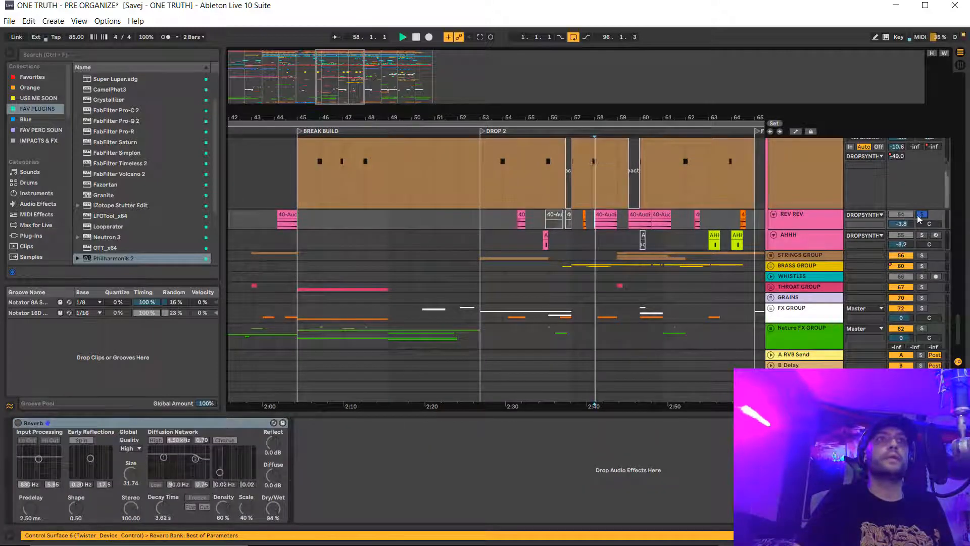
left_click_drag(609, 120, 576, 185)
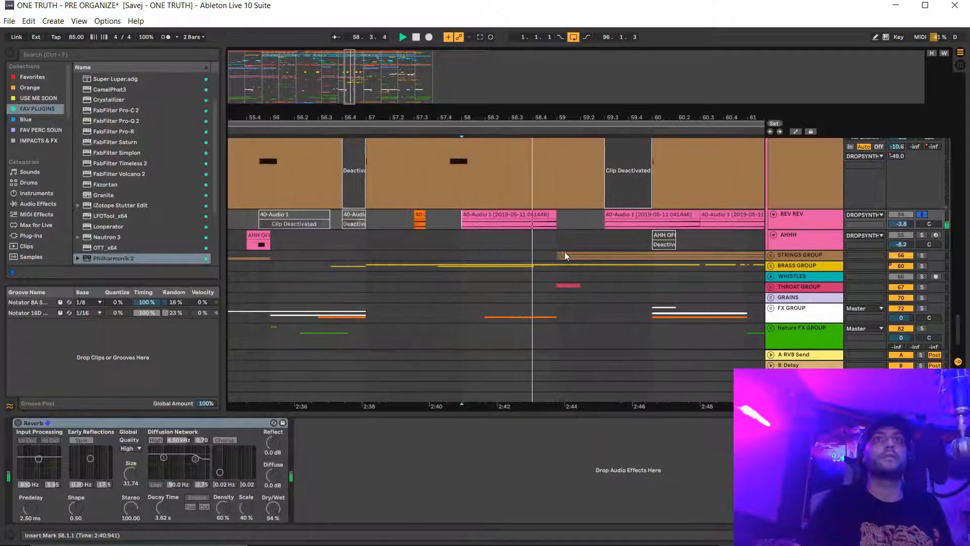
key("space")
left_click(922, 217)
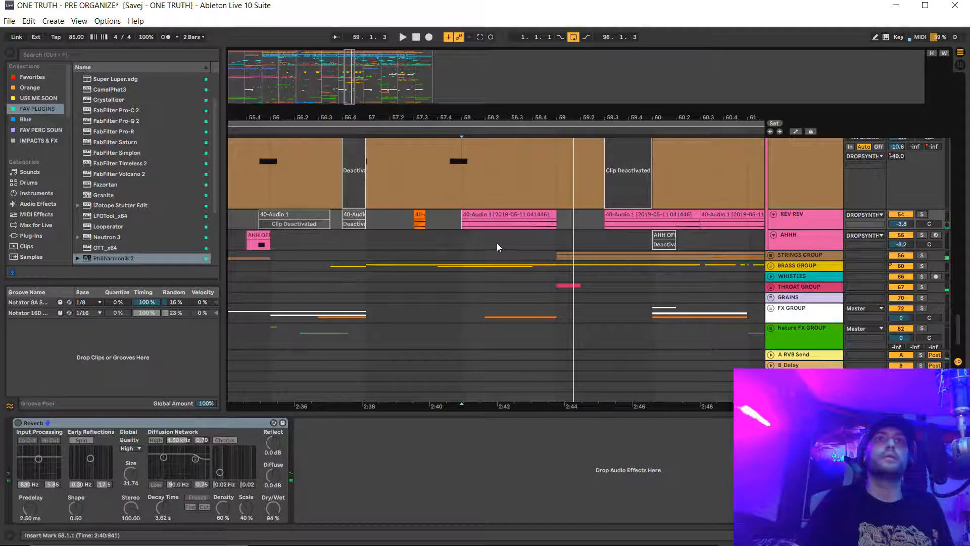
Unfold the STRINGS GROUP, place the insert marker at bar 59 on BENDY STRING and solo that track
scroll(496, 243, "down", 3)
scroll(496, 243, "left", 2)
left_click_drag(504, 113, 517, 63)
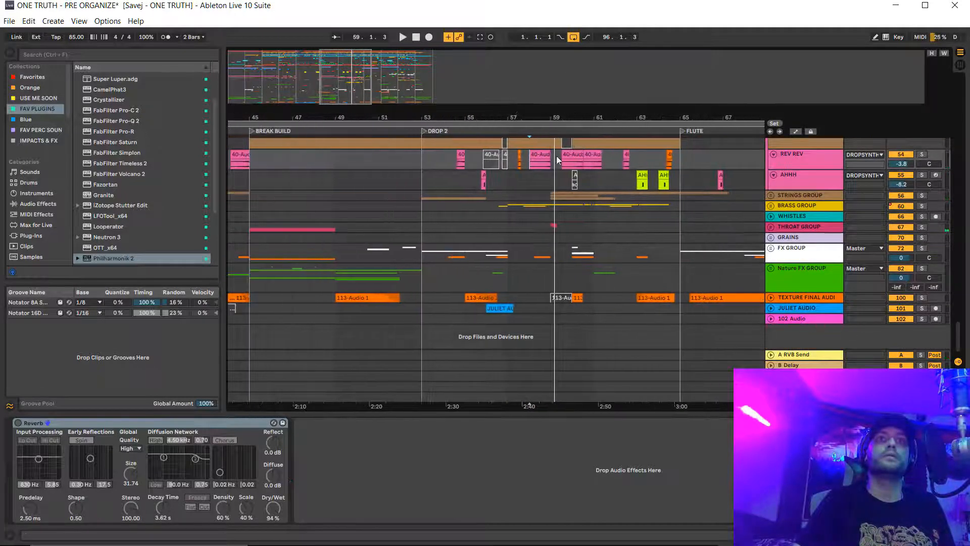
left_click(771, 196)
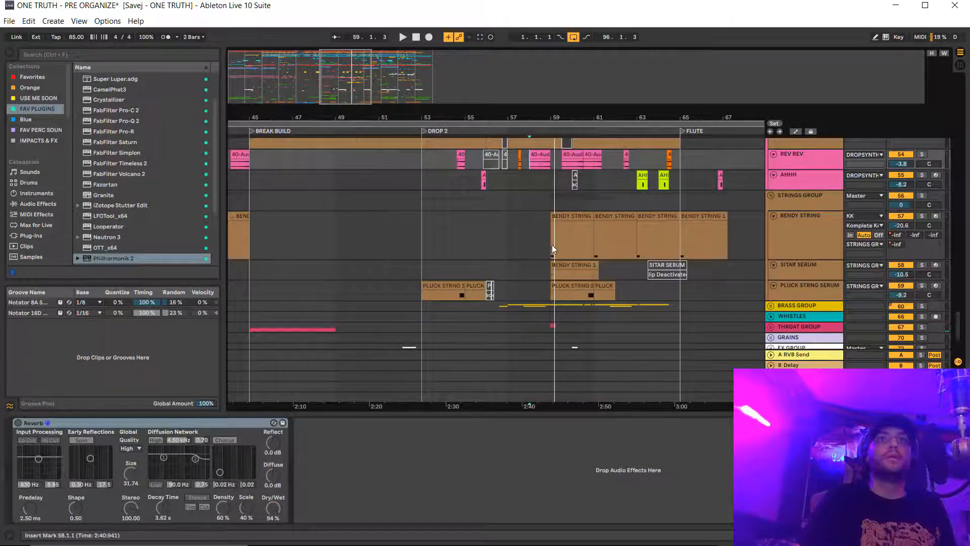
left_click(552, 245)
left_click(921, 216)
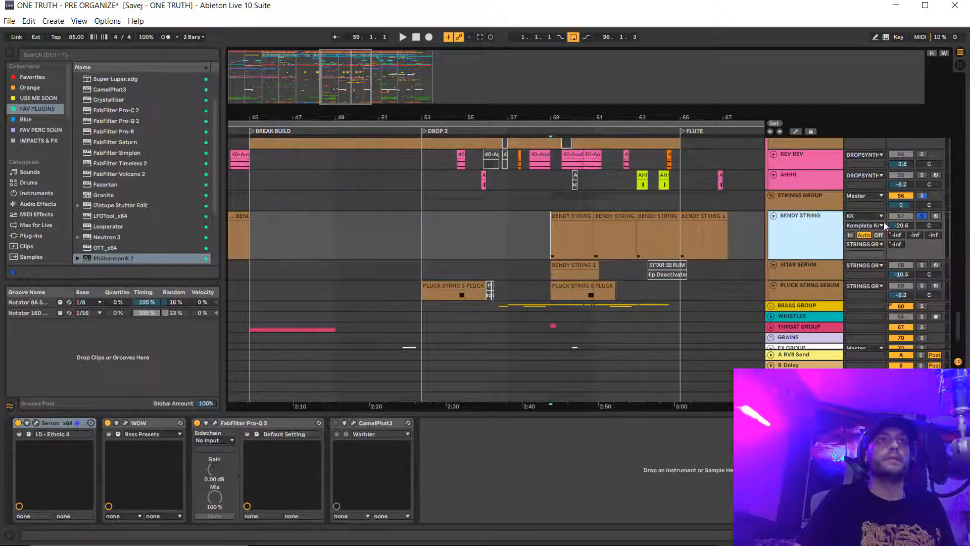
Play the soloed BENDY STRING from bar 59, show the automation lanes and examine its WOW Vowelcutoff curve up close
left_click(838, 226)
key("space")
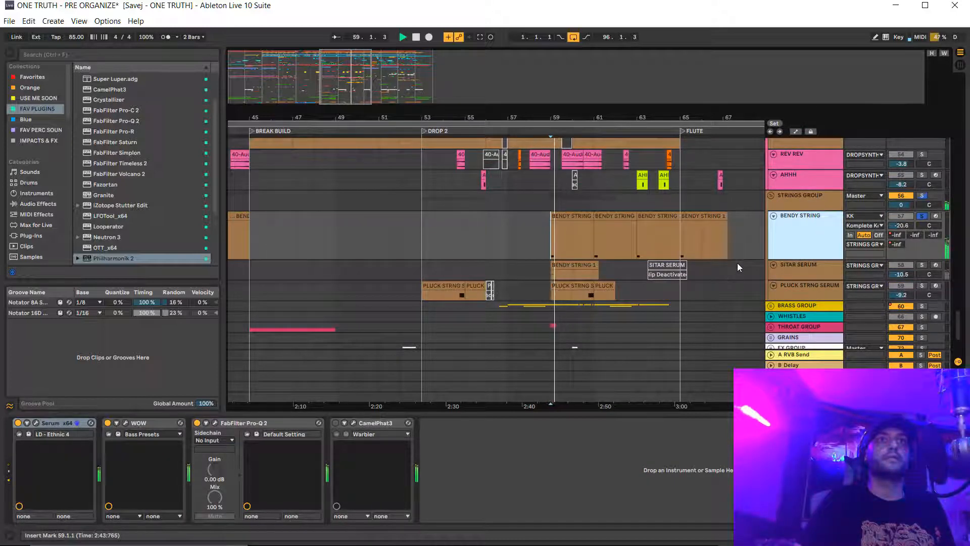
key("space")
key("a")
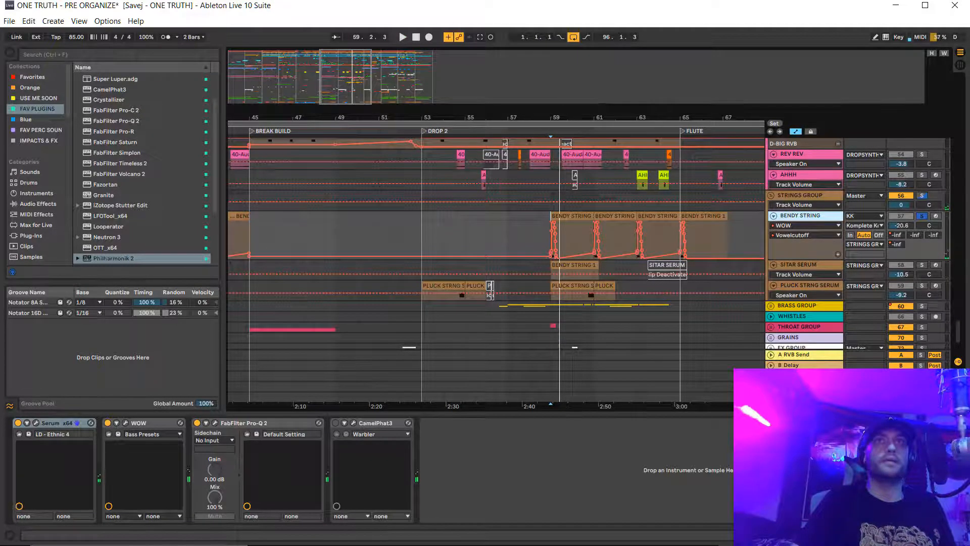
key("plus")
key("plus")
key("plus")
key("plus")
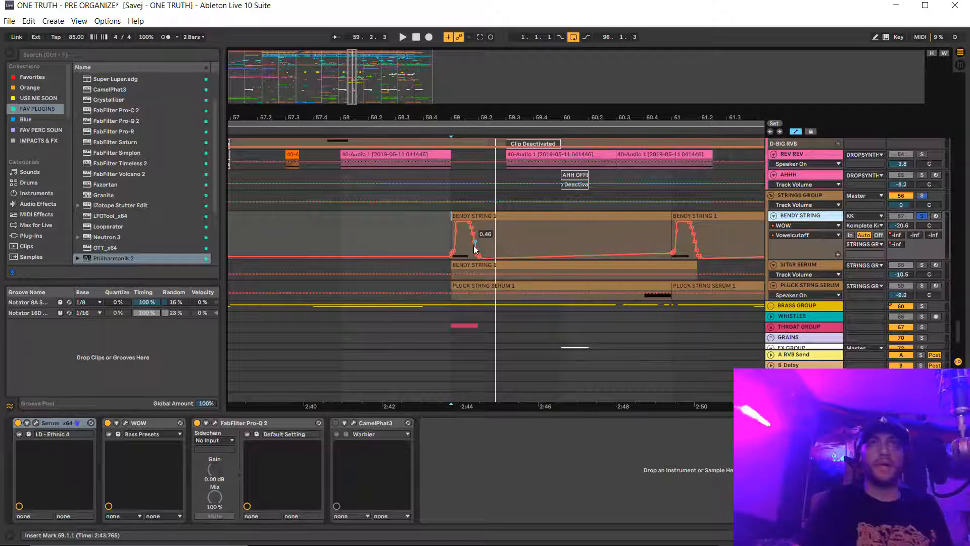
Open the WOW plug-in on BENDY STRING, play the track with it showing, then close it and hide the automation lanes
left_click(124, 423)
key("space")
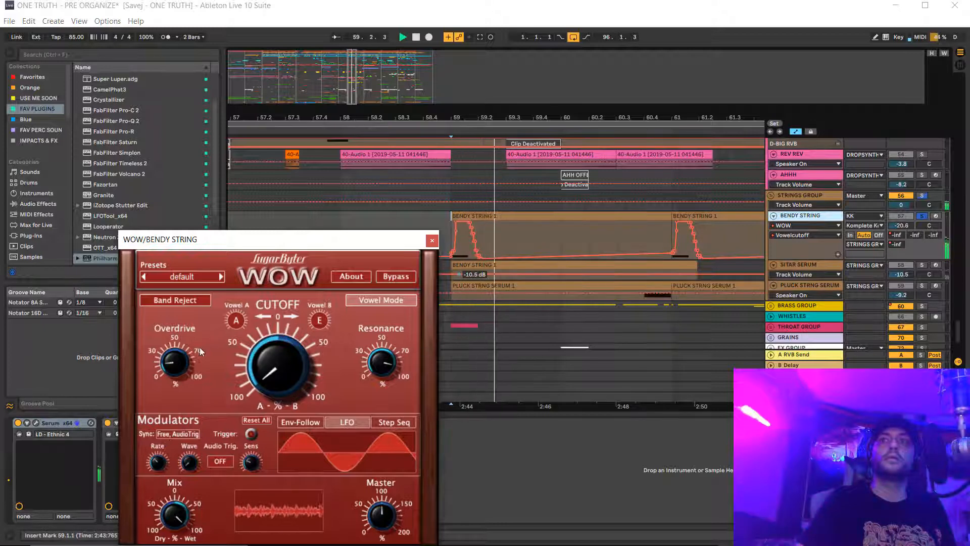
left_click(433, 240)
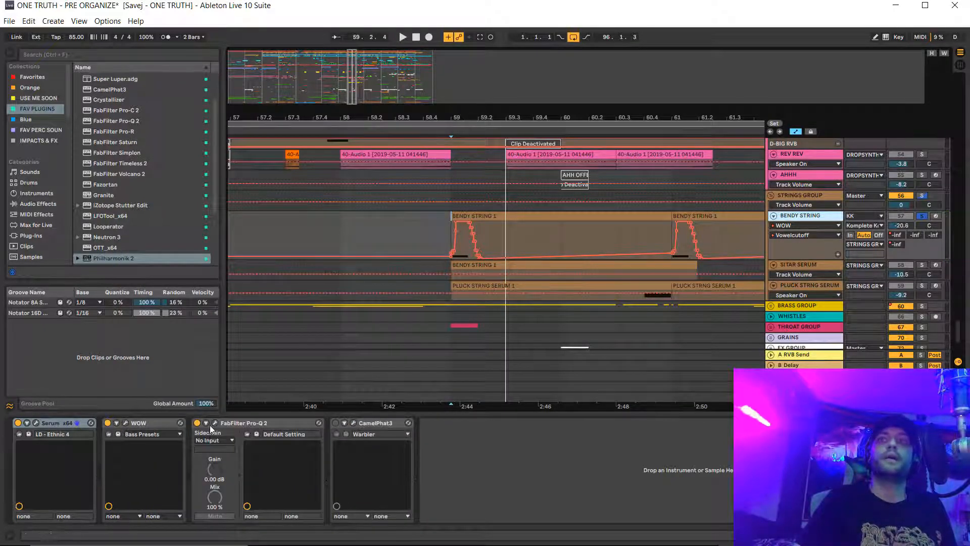
key("a")
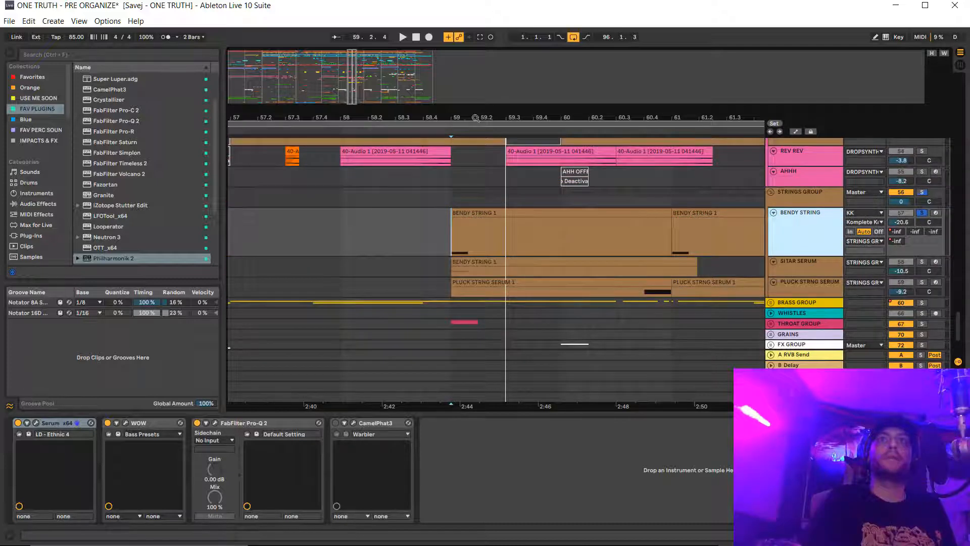
Solo PLUCK STRNG SERUM and play it from 54.3.1 in the DROP 2 section
left_click_drag(475, 117, 634, 118)
left_click(922, 282)
left_click_drag(521, 282, 512, 288)
left_click(493, 301)
key("space")
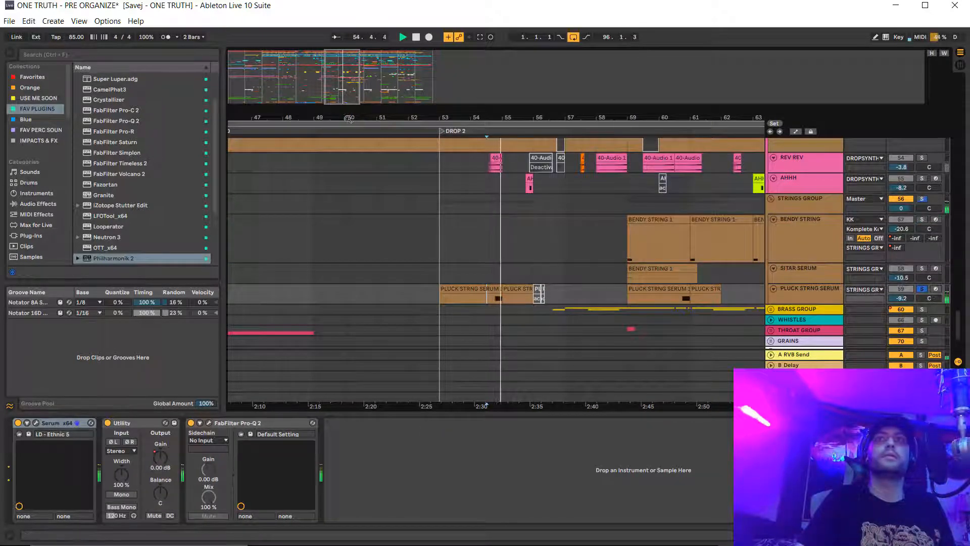
left_click_drag(347, 117, 420, 154)
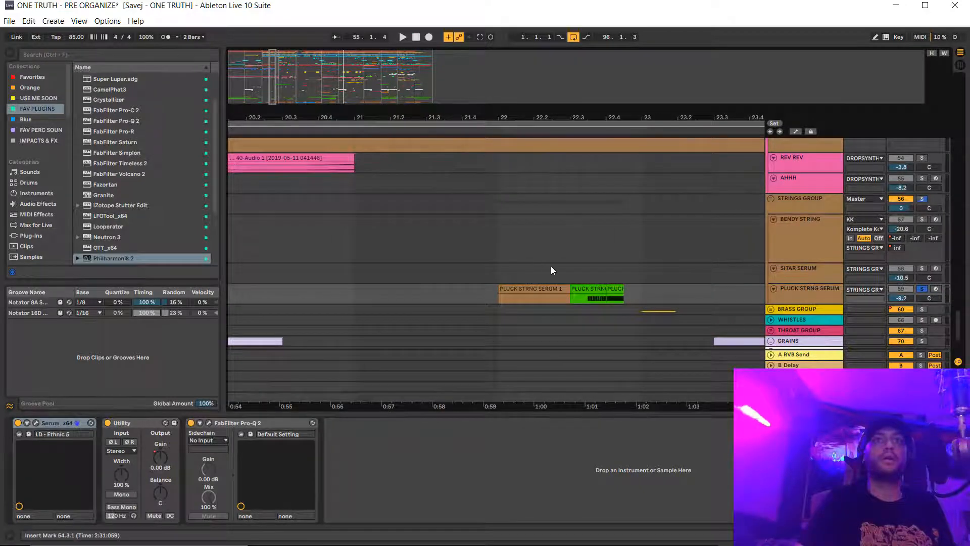
Open the PLUCK STRNG SERUM clip at 22.4, examine its pitch bend envelope in an enlarged view, and hide the clip details
double_click(614, 291)
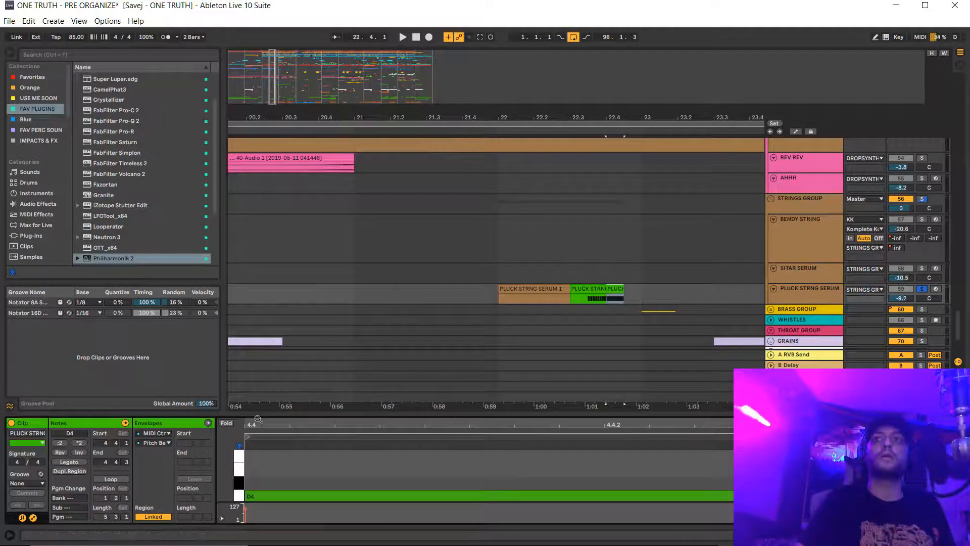
left_click(208, 423)
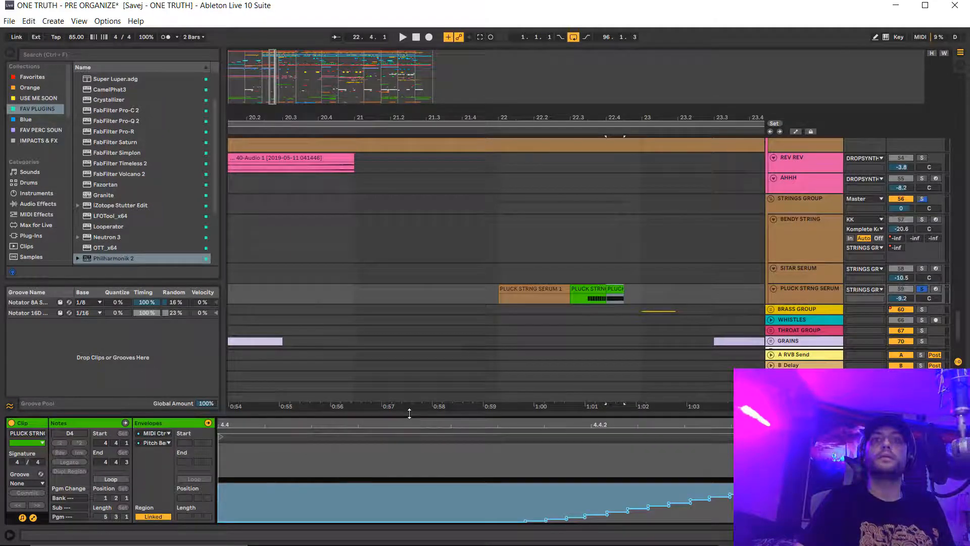
left_click_drag(409, 413, 575, 380)
key("ctrl+alt+l")
scroll(584, 172, "up", 1)
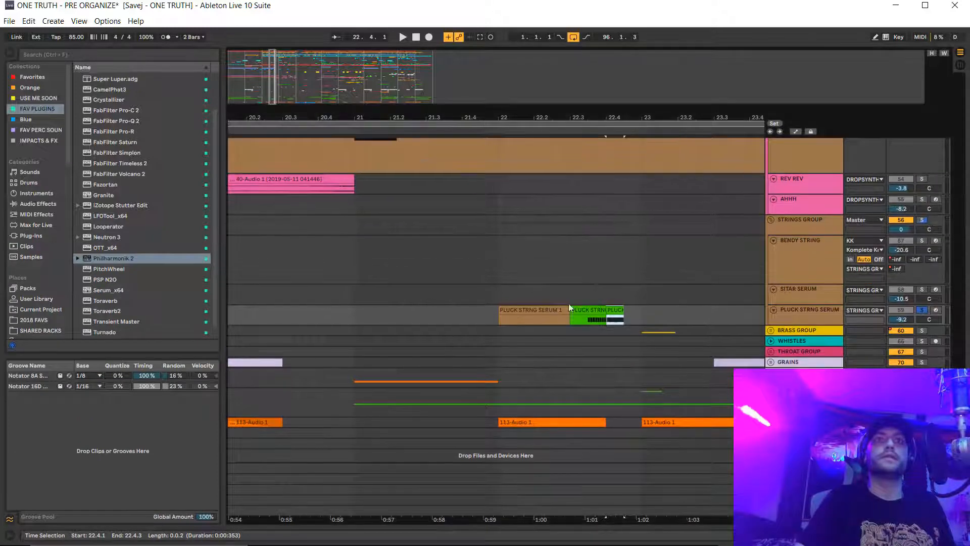
Unsolo PLUCK STRNG SERUM and play the arrangement from bar 22 through its clips
left_click(498, 319)
left_click(921, 310)
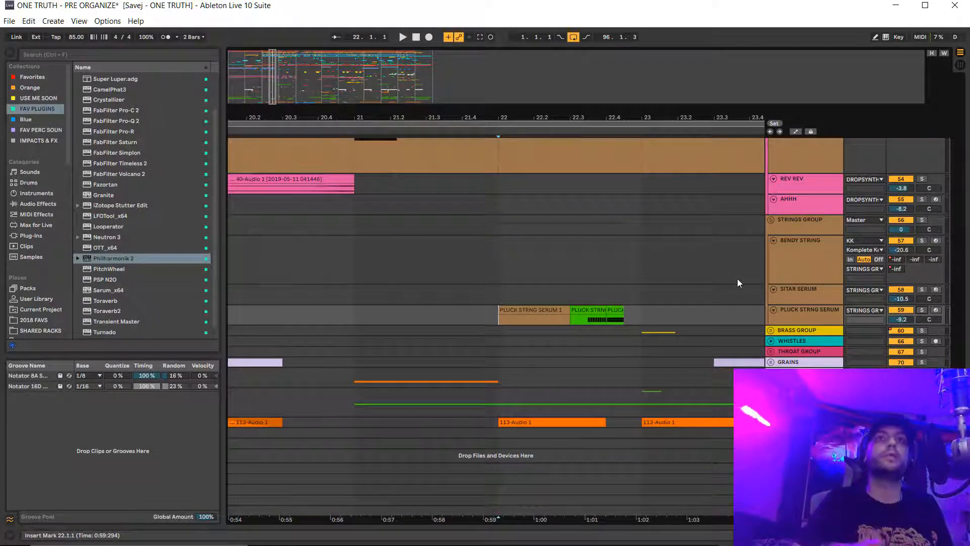
key("space")
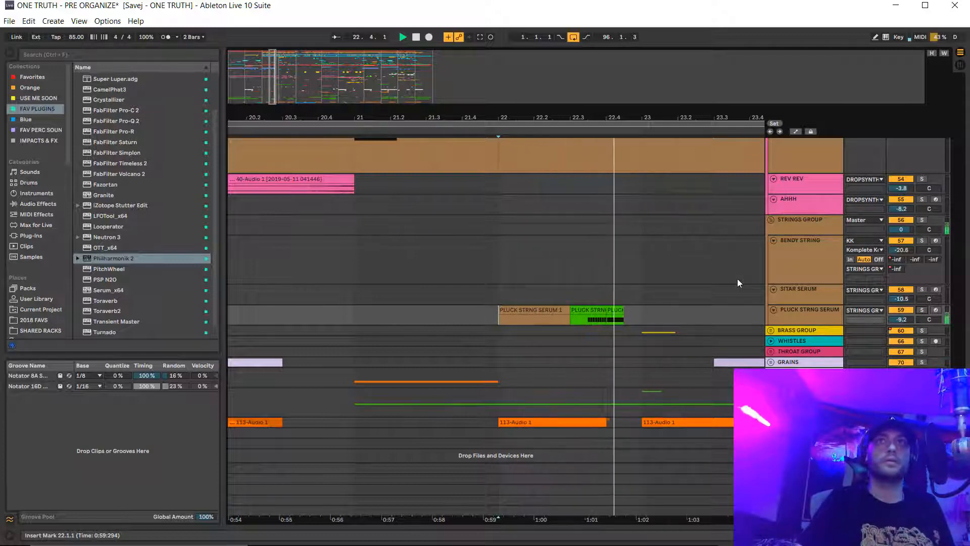
left_click_drag(632, 115, 626, 62)
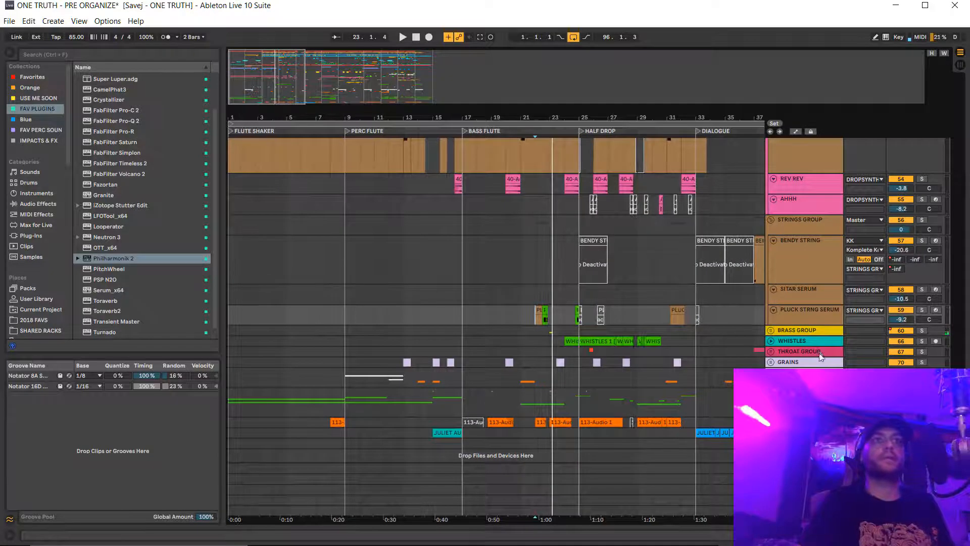
Unfold the WHISTLES track, look over its clips around HALF DROP and place the insert marker at bar 24
scroll(822, 356, "down", 1)
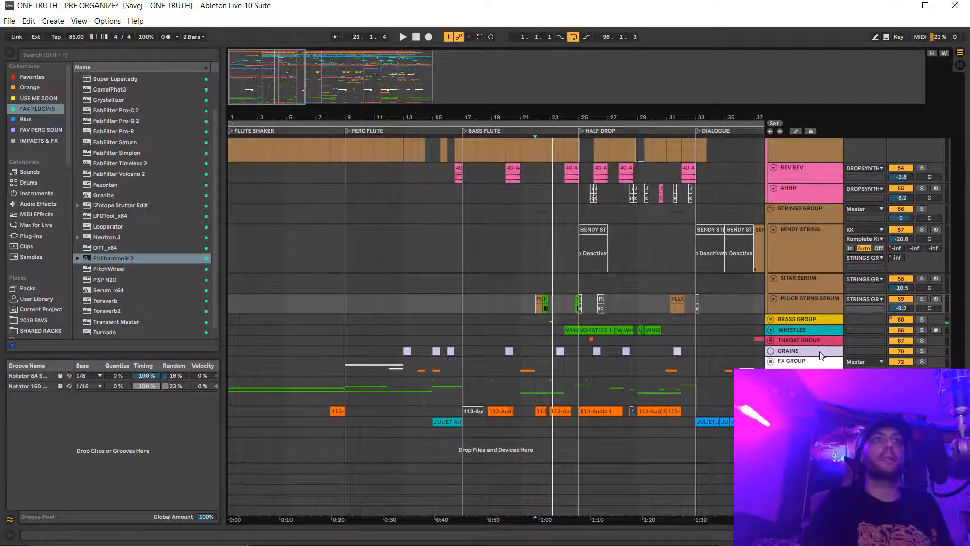
left_click(774, 331)
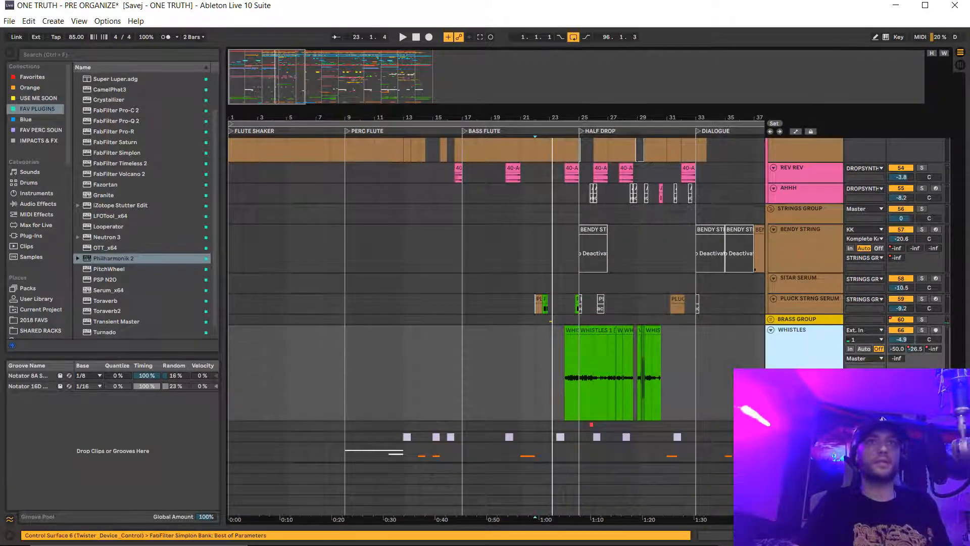
scroll(758, 354, "down", 3)
scroll(714, 342, "right", 5)
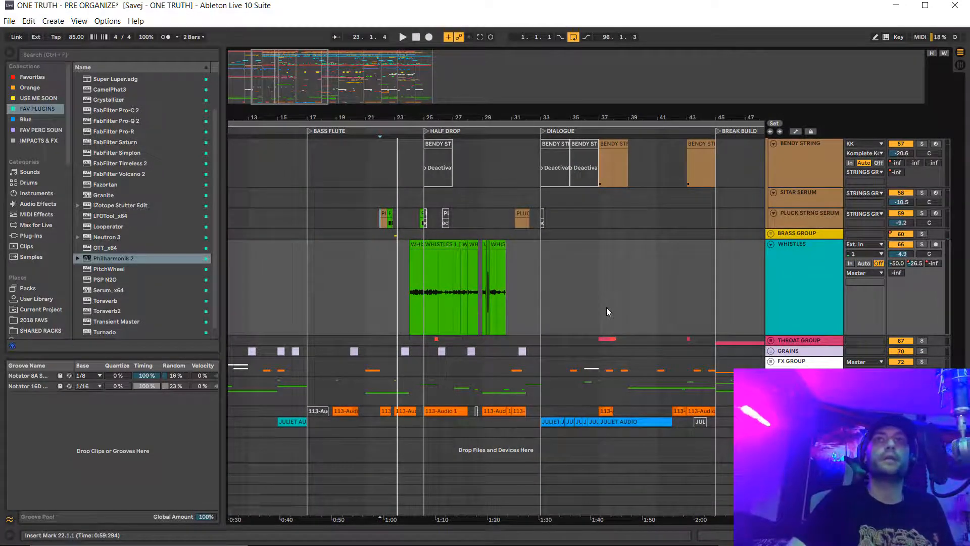
left_click_drag(409, 117, 403, 149)
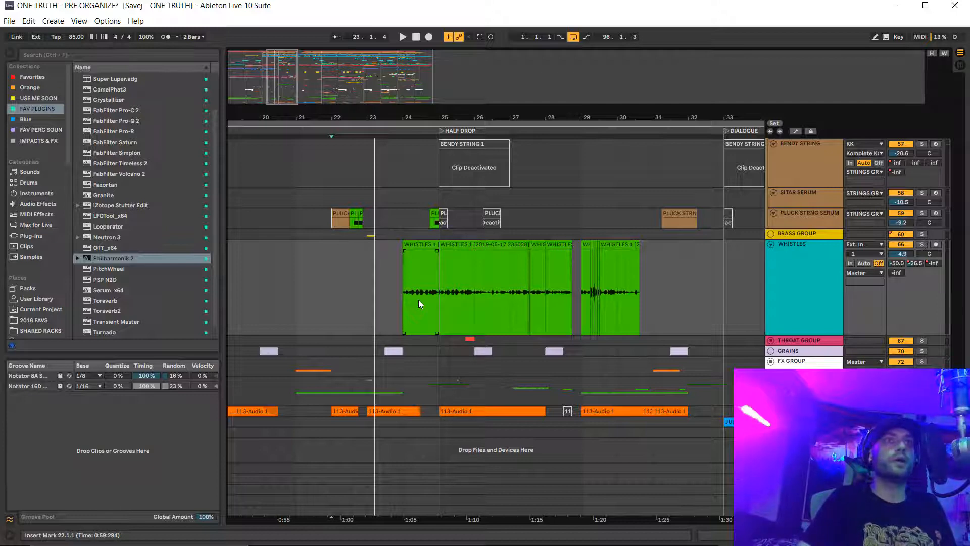
left_click(471, 310)
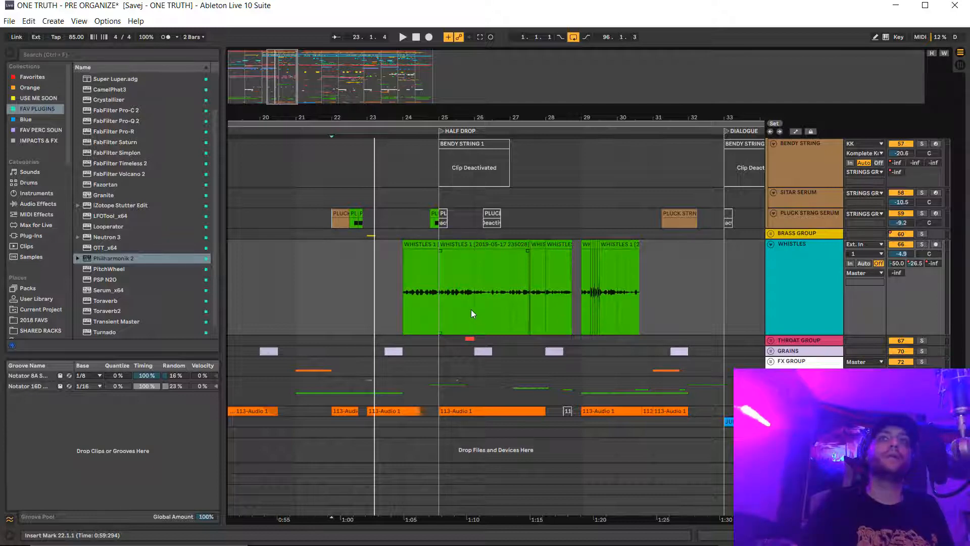
left_click(405, 311)
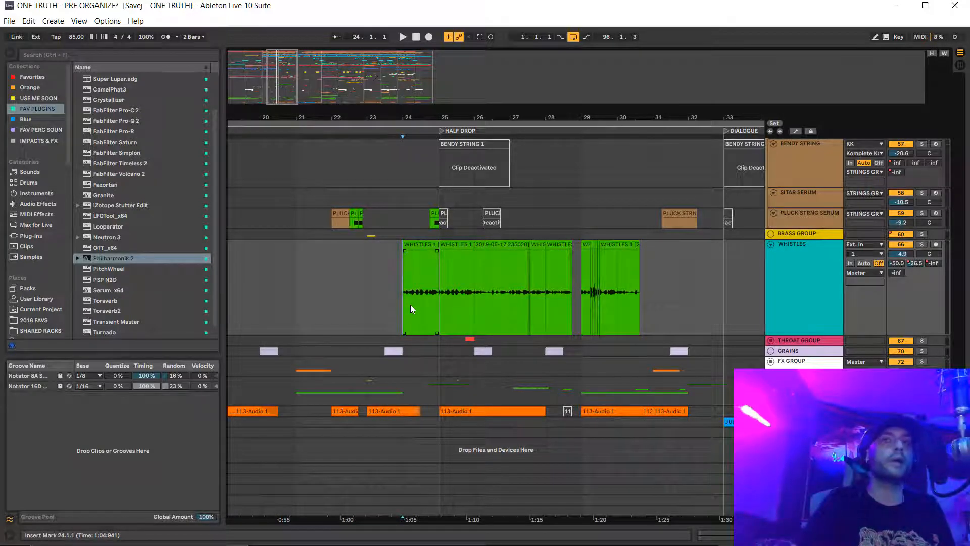
Show the WHISTLES device chain and look through its Looperator, FabFilter and Compressor devices
left_click(814, 273)
double_click(812, 269)
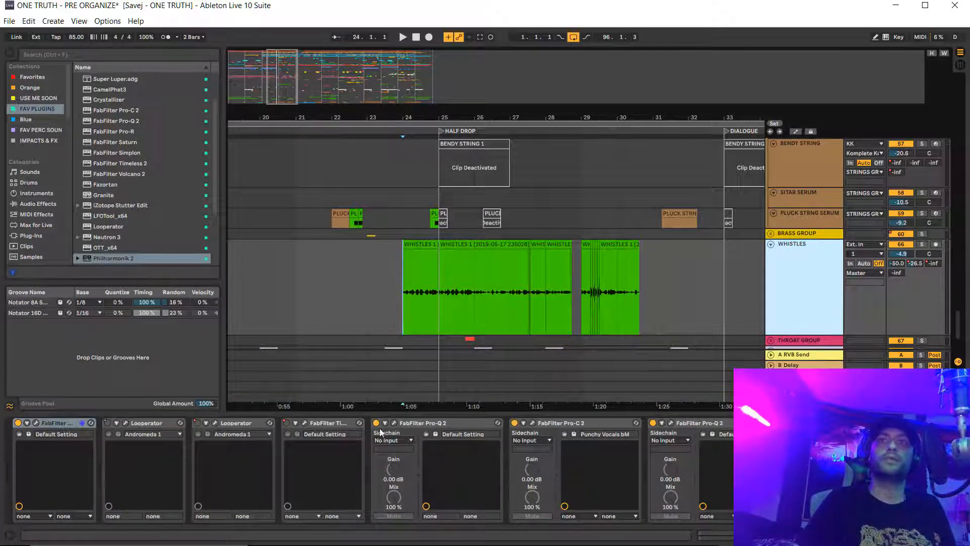
scroll(656, 452, "right", 2)
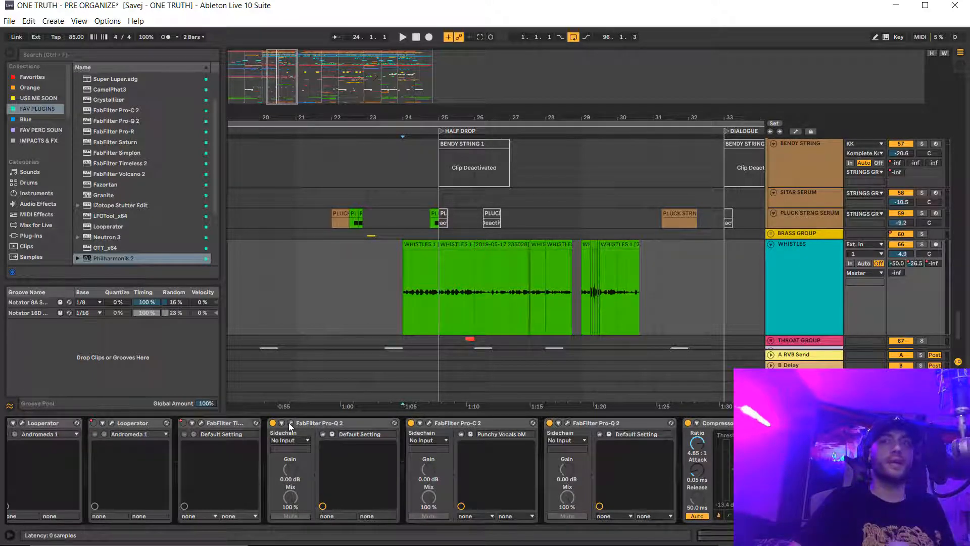
scroll(289, 427, "right", 1)
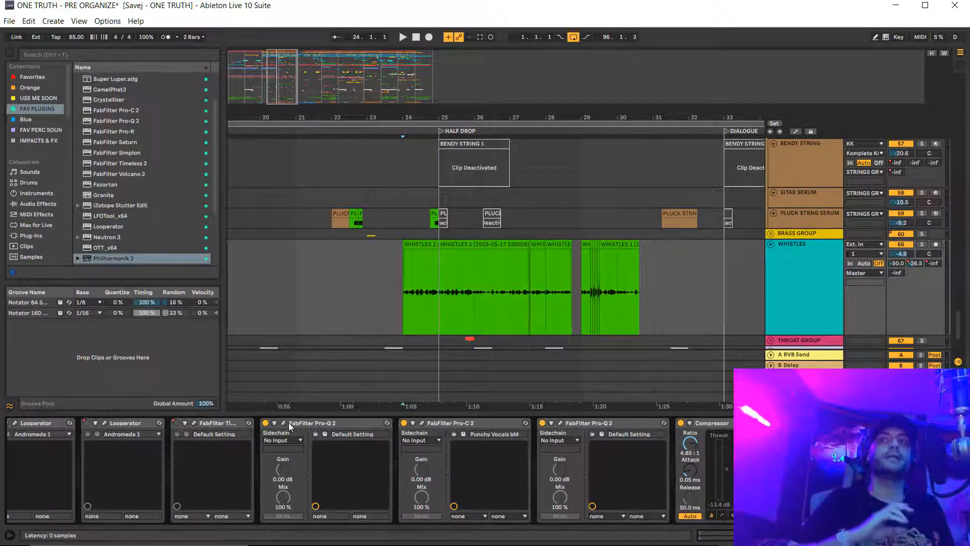
scroll(289, 427, "left", 2)
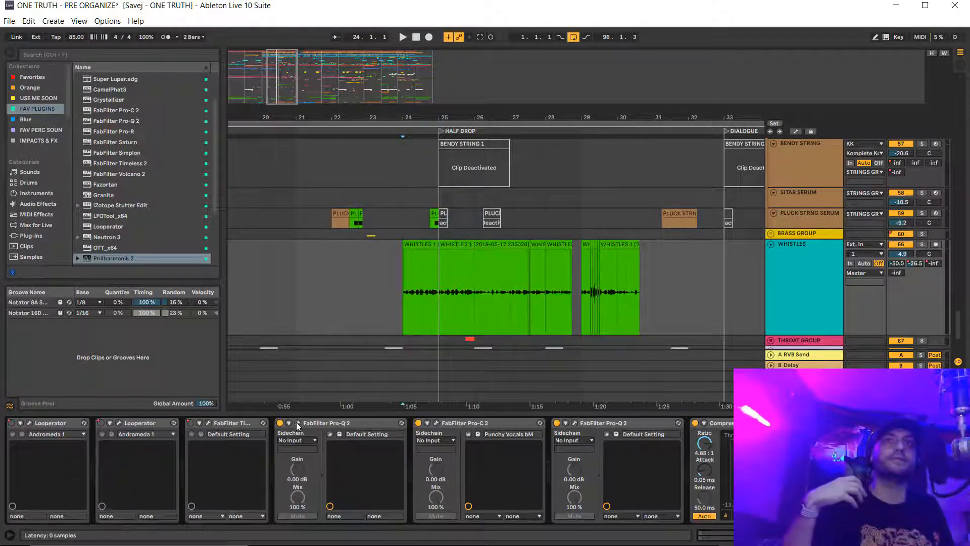
Open both FabFilter Pro-Q 2 windows on WHISTLES and place them next to each other to compare their EQ curves
left_click(297, 425)
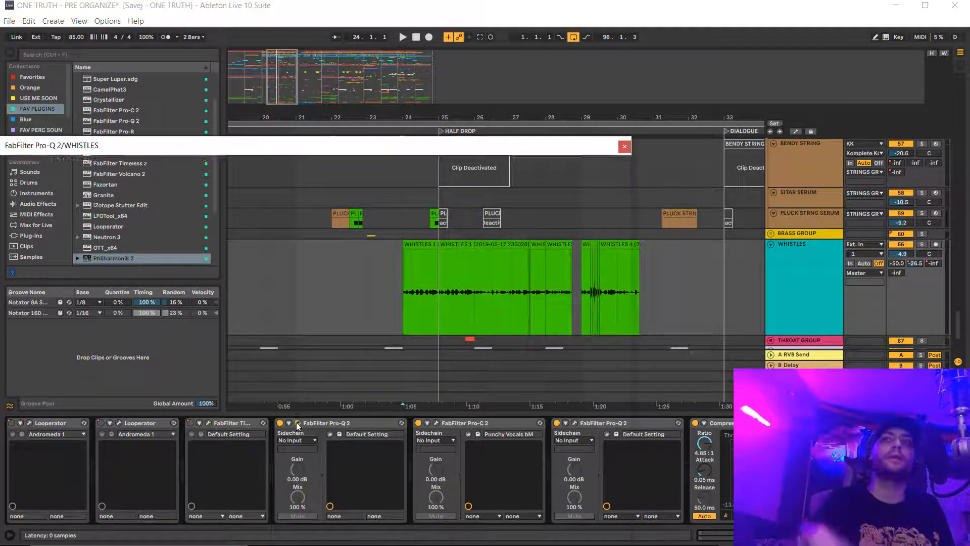
left_click_drag(514, 158, 398, 113)
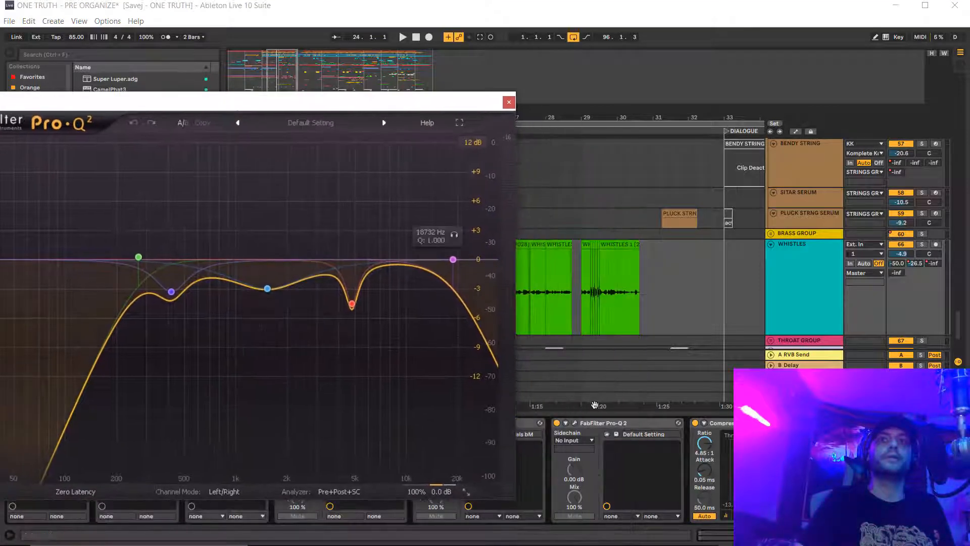
left_click(574, 423)
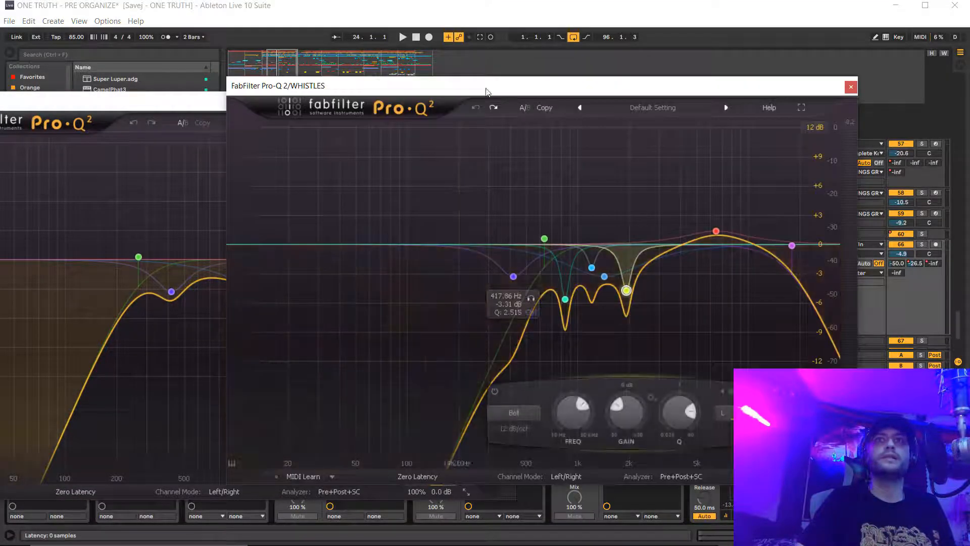
left_click_drag(461, 89, 500, 95)
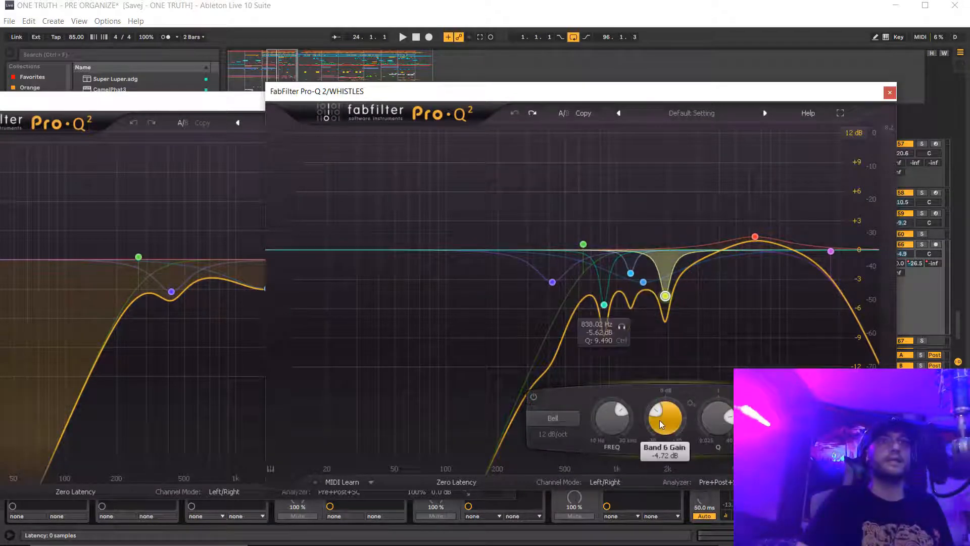
In the second Pro-Q 2, boost Band 6 to about +15.8 dB, narrow its Q, sweep its frequency, then turn it into a cut
left_click_drag(676, 436, 706, 384)
left_click_drag(722, 420, 723, 370)
mouse_move(618, 419)
left_mouse_down()
mouse_move(616, 389)
mouse_move(609, 439)
mouse_move(608, 404)
mouse_move(599, 414)
left_mouse_up()
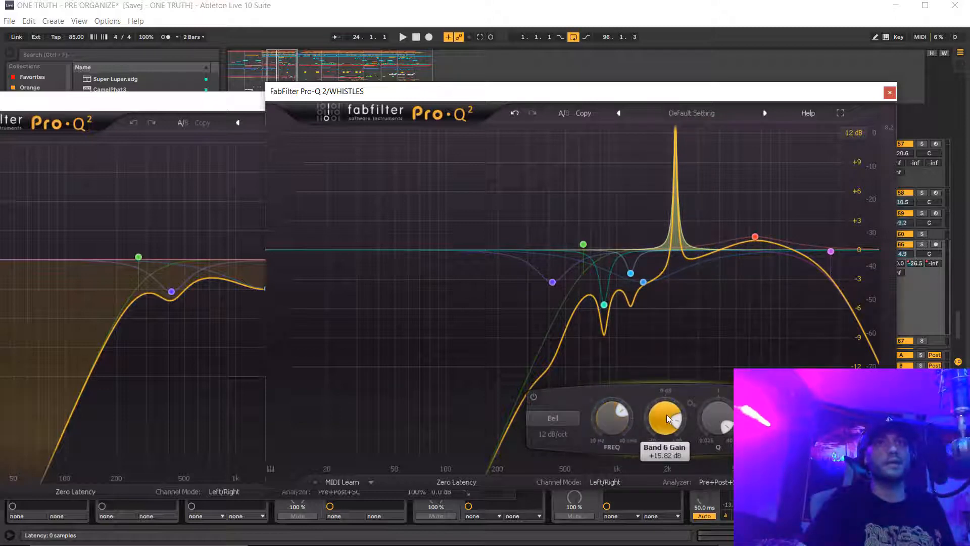
left_click_drag(665, 418, 659, 489)
left_click_drag(729, 438, 713, 451)
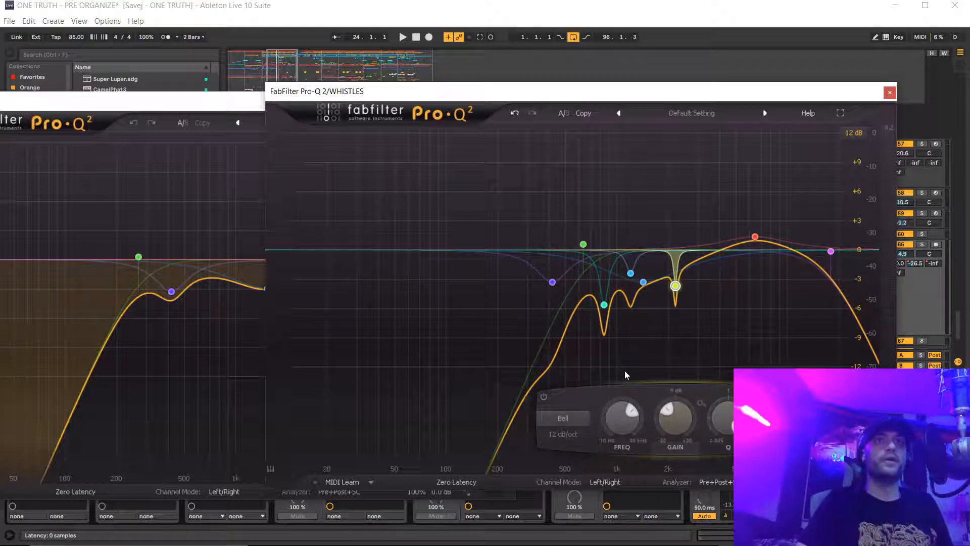
Undo the Band 6 changes in the second Pro-Q 2 and close both EQ windows
left_click(515, 115)
left_click(514, 116)
left_click(515, 116)
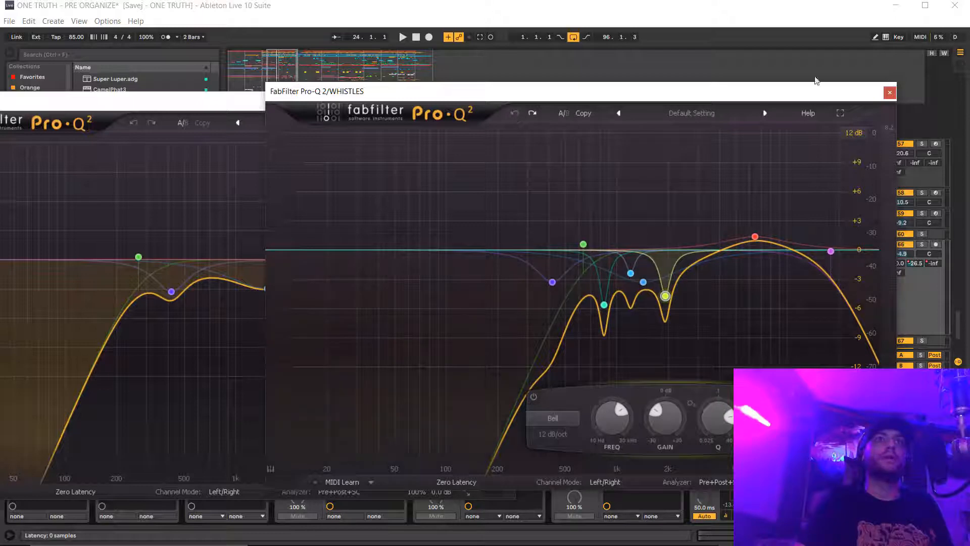
left_click(890, 92)
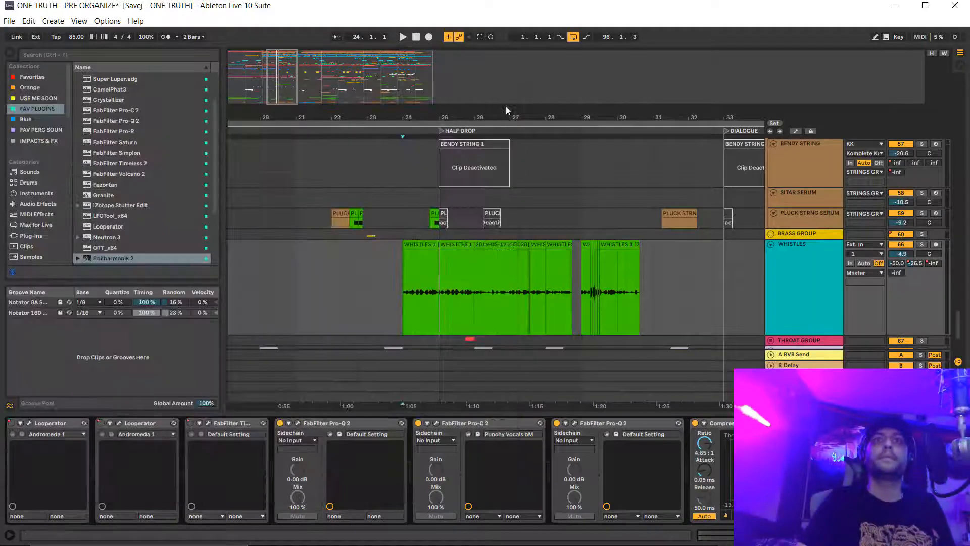
left_click(510, 99)
Play the WHISTLES clips with the full mix from bar 25 at the start of HALF DROP
left_click(434, 314)
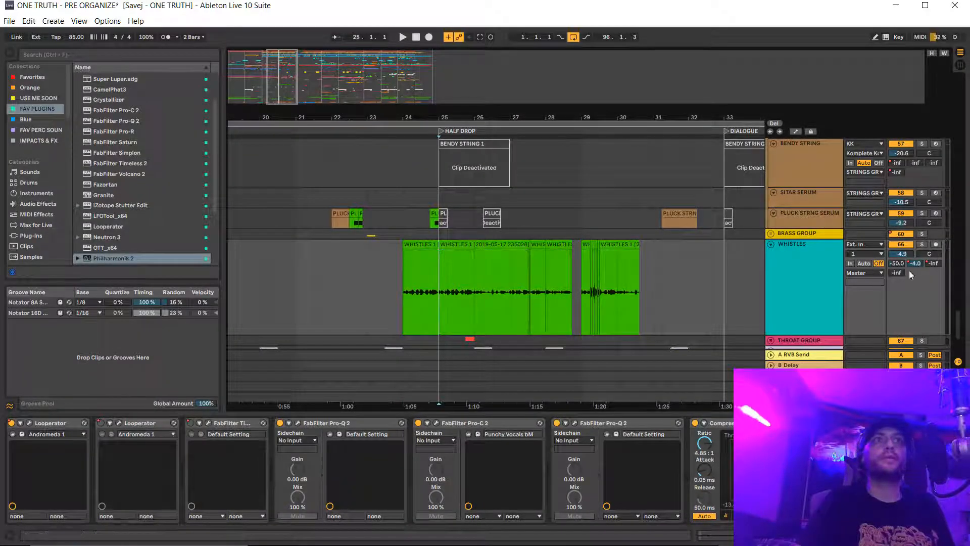
key("space")
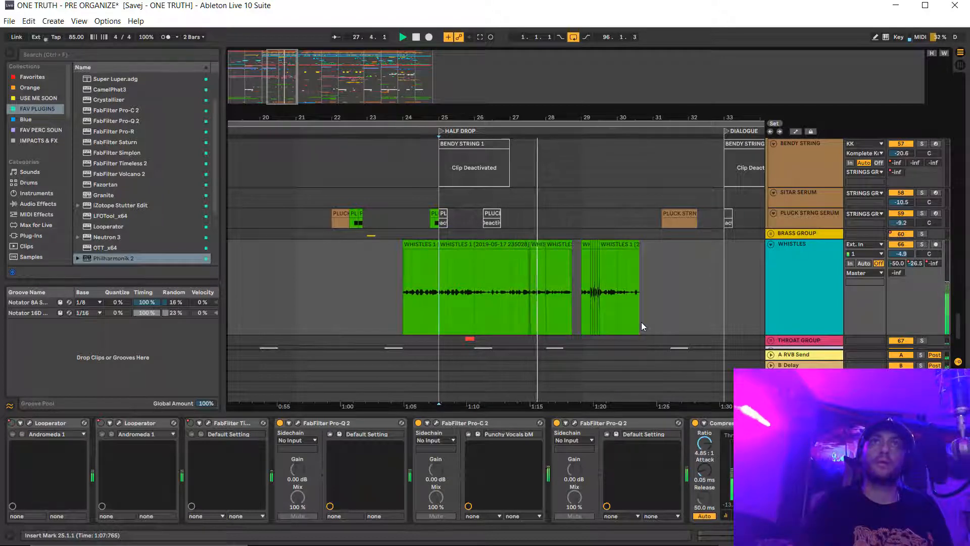
scroll(684, 267, "down", 5)
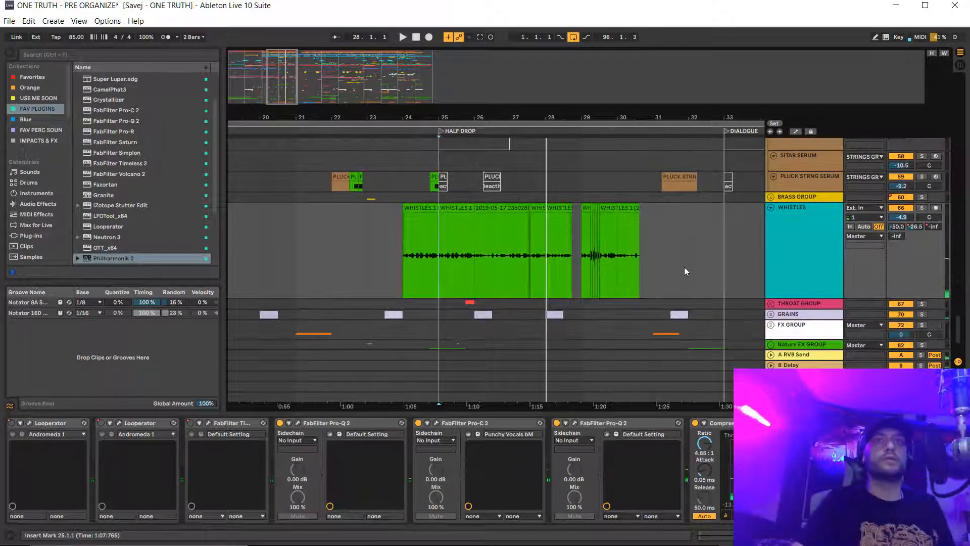
Unfold the THROAT GROUP below WHISTLES to show its audio and OMNI tracks across the whole arrangement
scroll(689, 239, "up", 3)
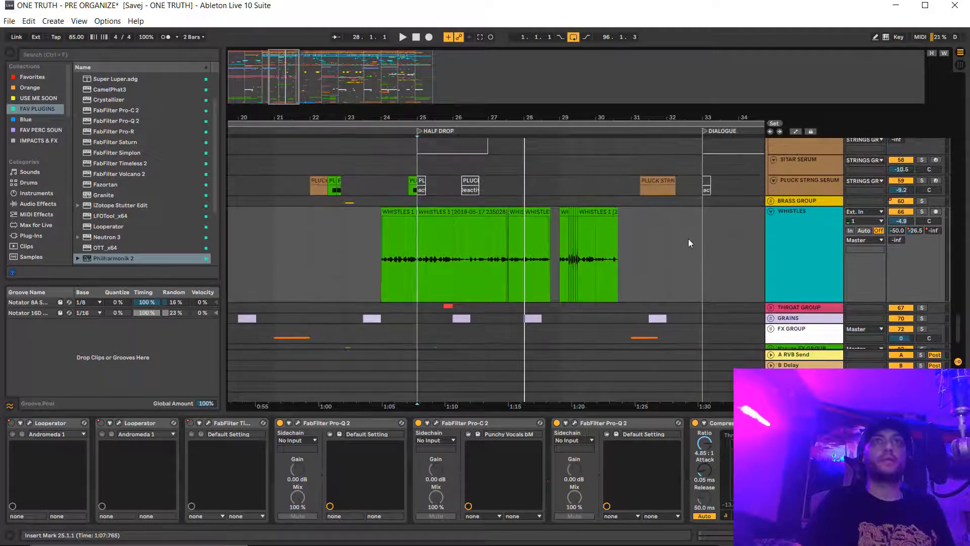
scroll(689, 239, "up", 1)
scroll(688, 239, "right", 2)
scroll(687, 239, "down", 2)
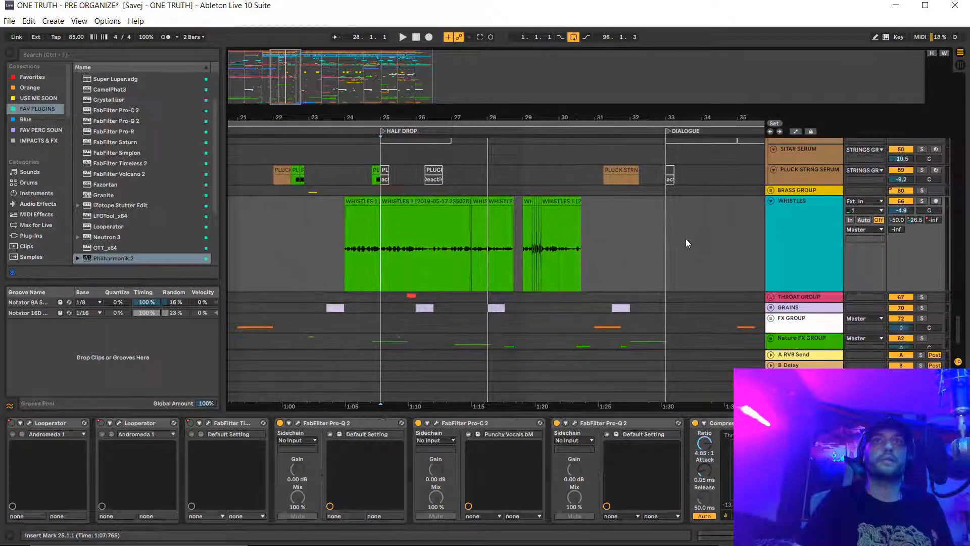
left_click_drag(508, 111, 508, 37)
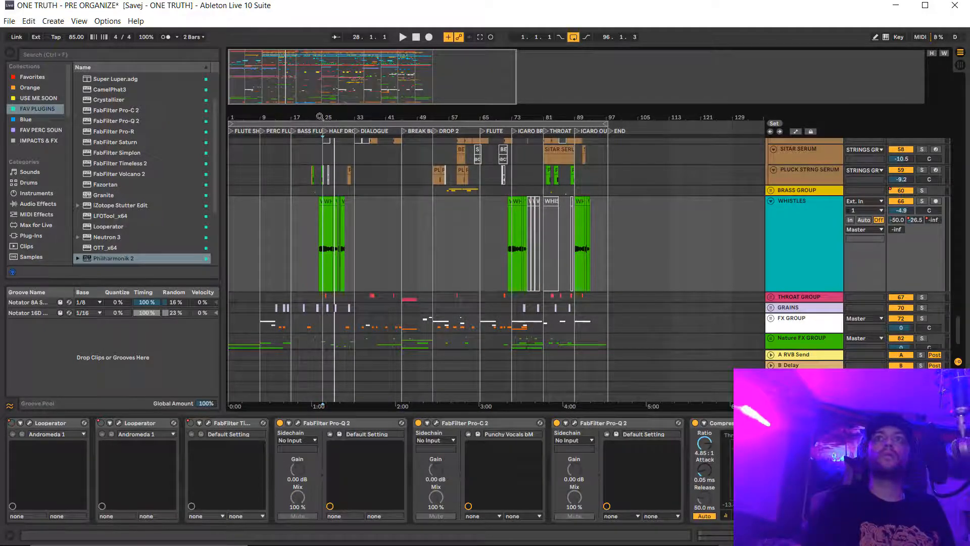
left_click_drag(320, 117, 340, 125)
scroll(556, 271, "down", 2)
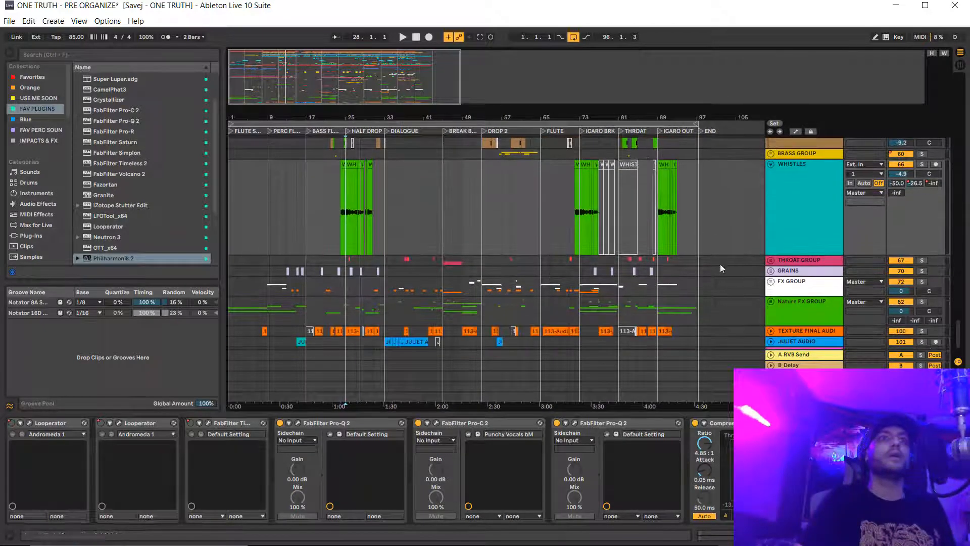
left_click(771, 260)
scroll(535, 247, "down", 4)
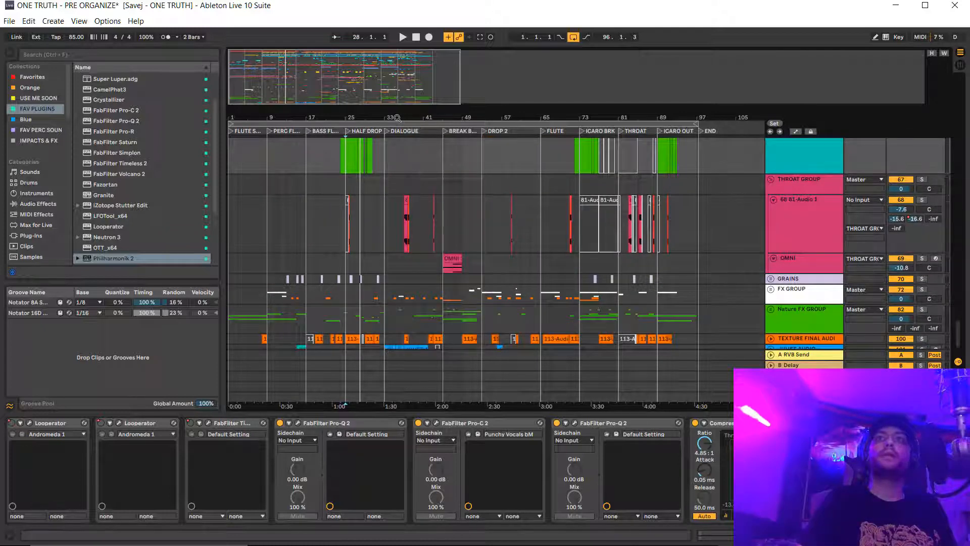
Show the device chain of the 81-Audio 1 throat track and play its clips soloed from bar 37
left_click_drag(398, 117, 394, 217)
left_click(508, 232)
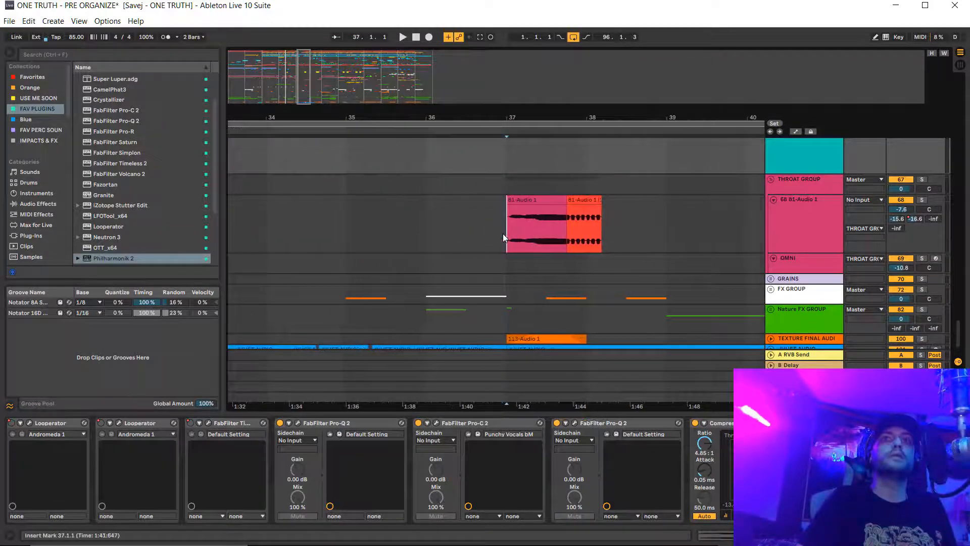
left_click(806, 247)
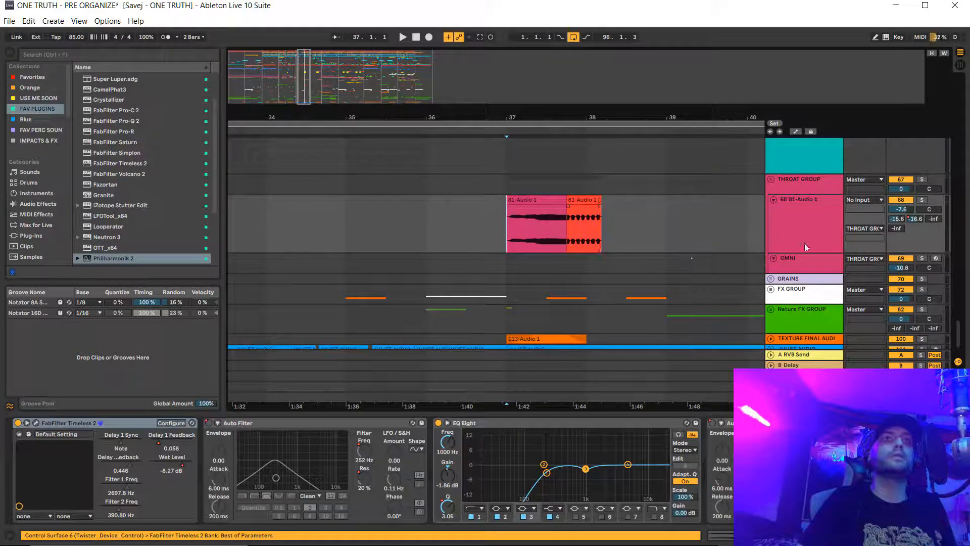
left_click(922, 200)
key("space")
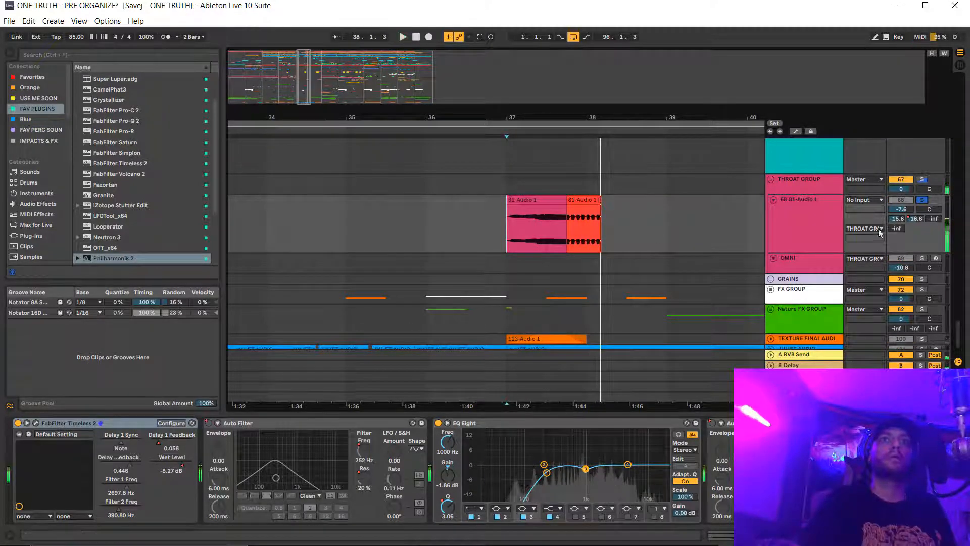
Unsolo the 81-Audio 1 throat track and play its bar 37 clips with the full mix
left_click(923, 200)
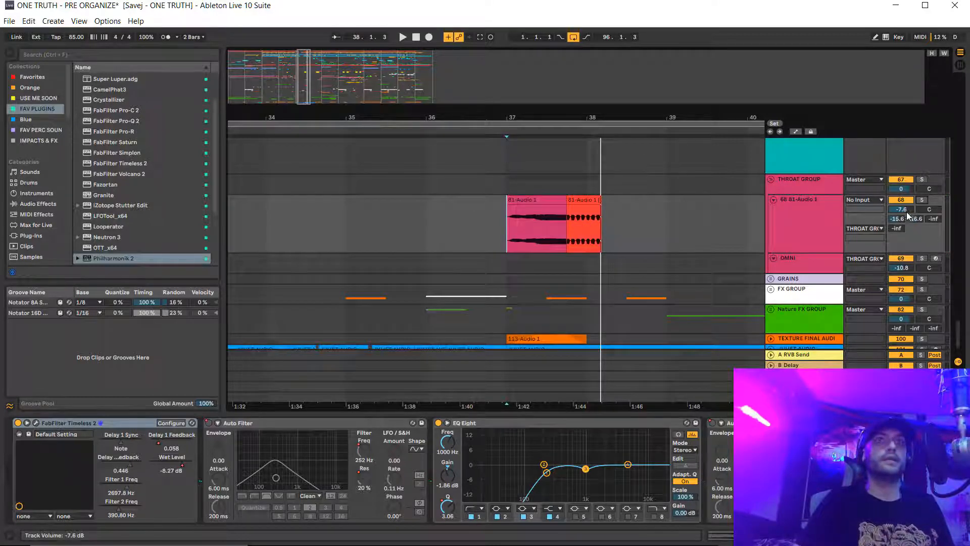
key("space")
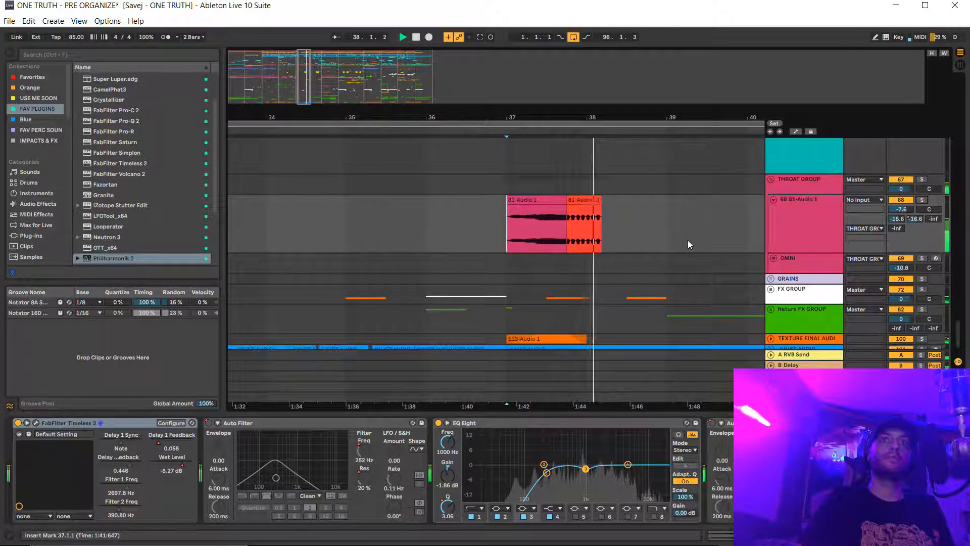
key("space")
Show the OMNI track's device chain at the start of BREAK BUILD and enlarge the track
left_click_drag(517, 118, 517, 13)
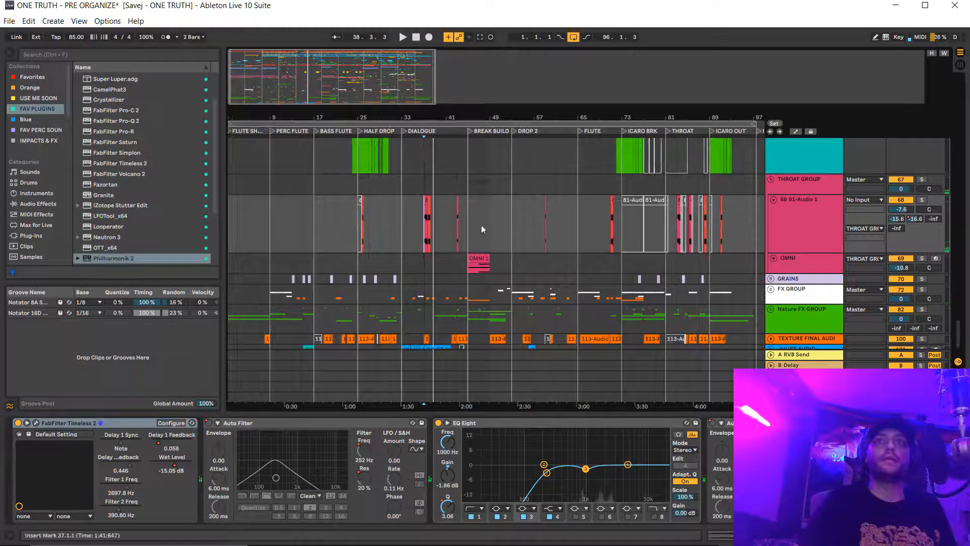
left_click(466, 271)
scroll(530, 231, "down", 3)
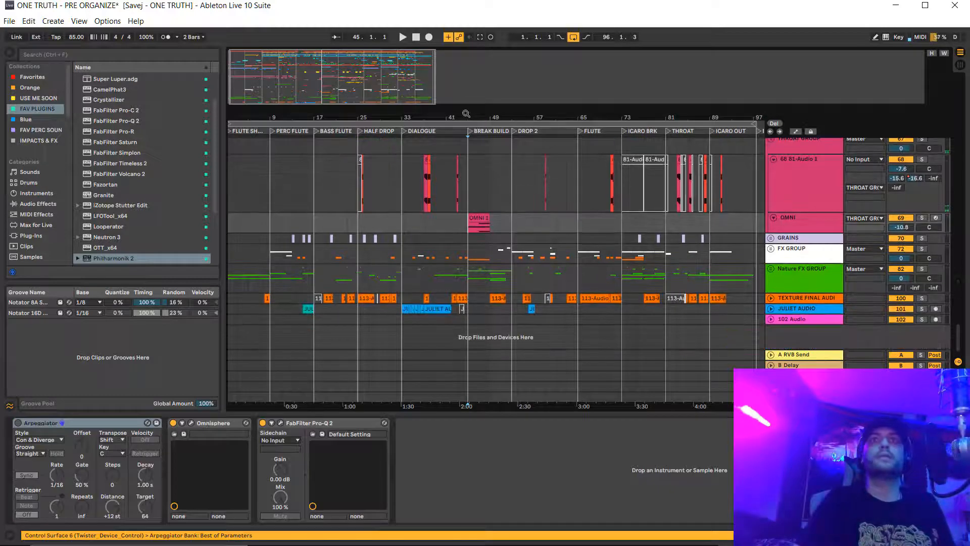
left_click_drag(467, 119, 453, 163)
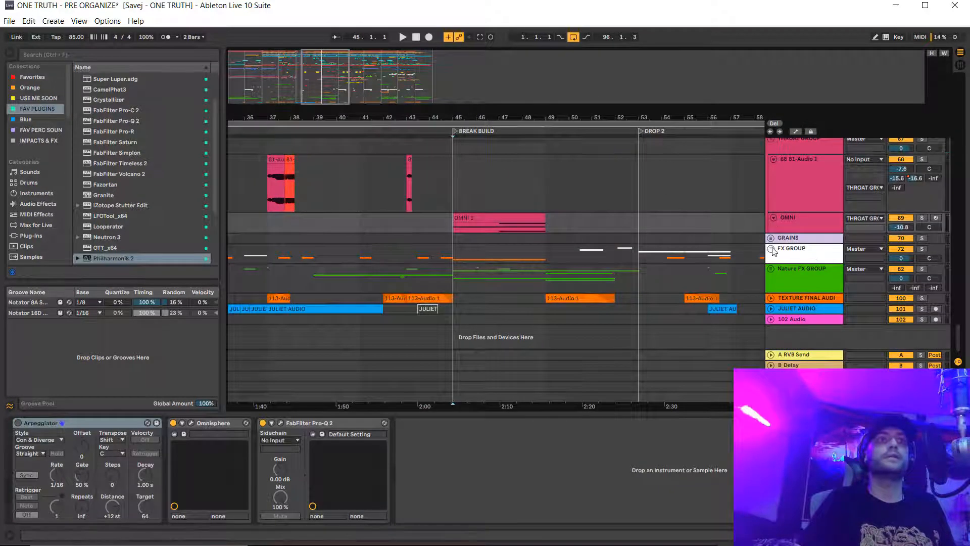
left_click_drag(781, 231, 776, 252)
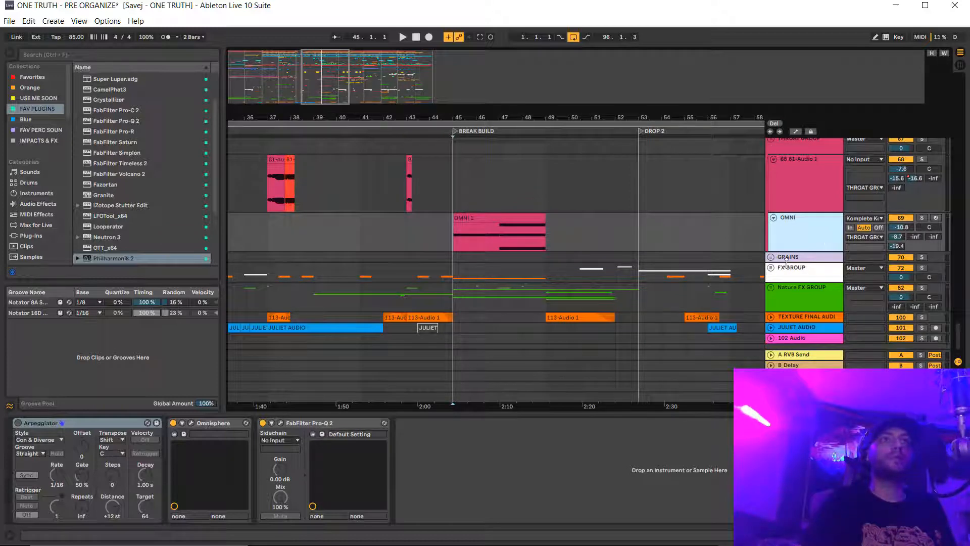
Play the OMNI clip soloed from bars 45 and 47, and replay it unsoloed in the full mix from bar 45
left_click(457, 245)
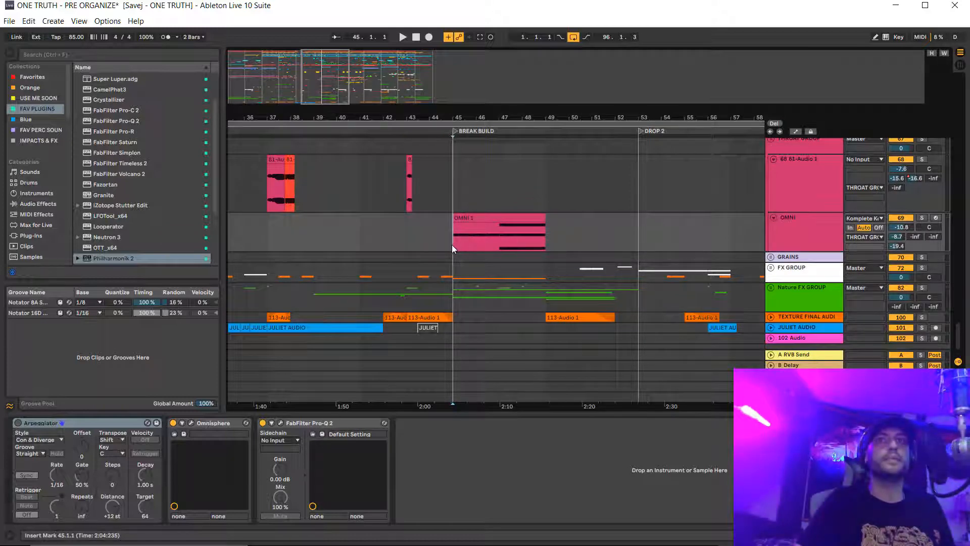
scroll(452, 245, "right", 1)
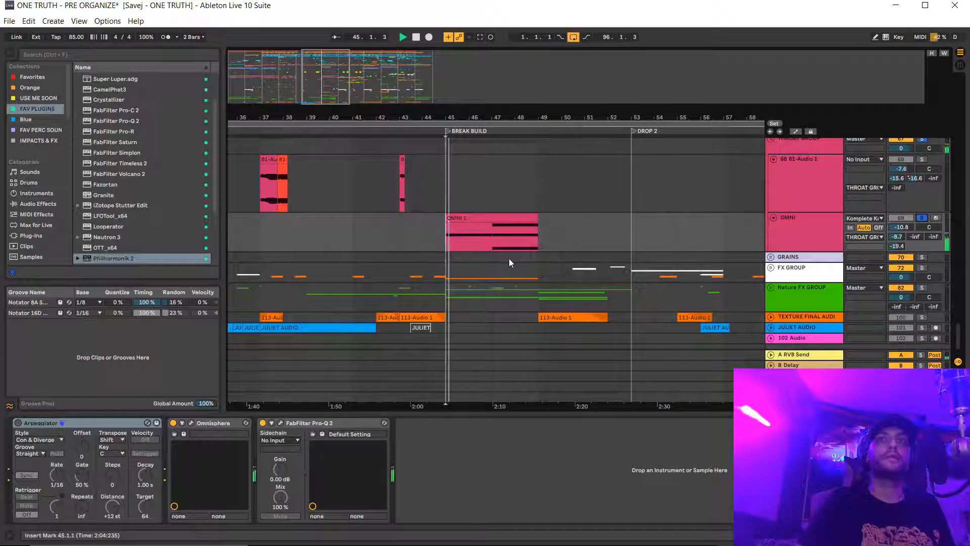
left_click(492, 238)
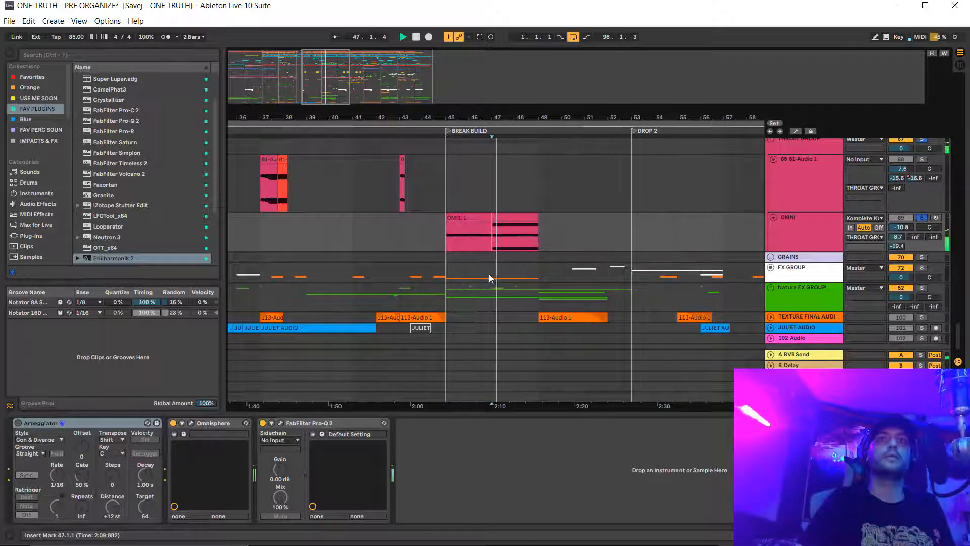
left_click(922, 219)
key("space")
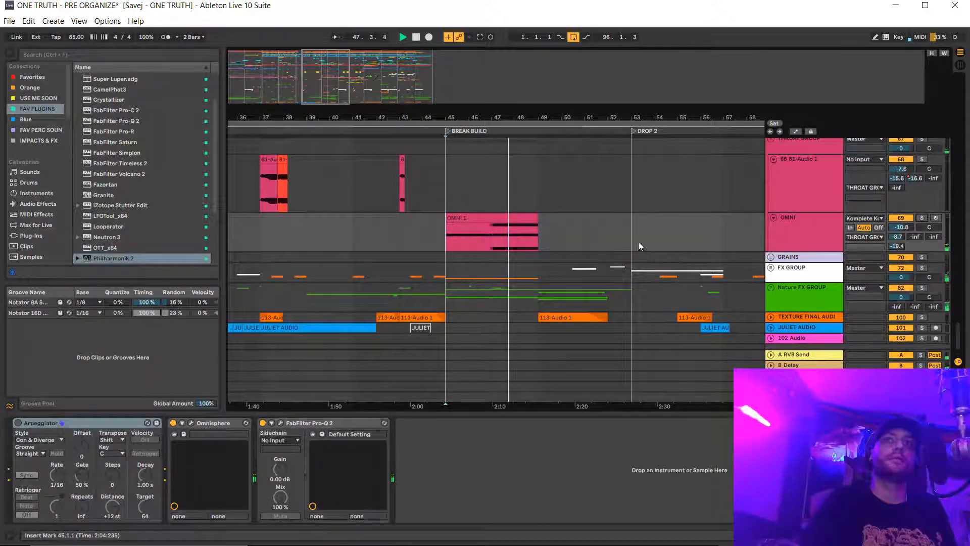
Unfold the GRAINS group and the FX GROUP to show their individual tracks
left_click_drag(509, 116, 497, 206)
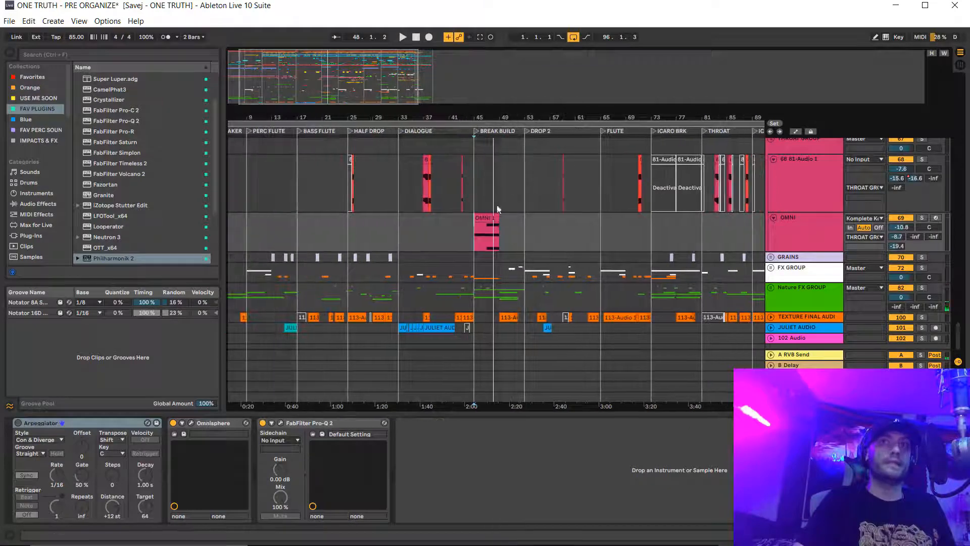
left_click_drag(484, 117, 475, 145)
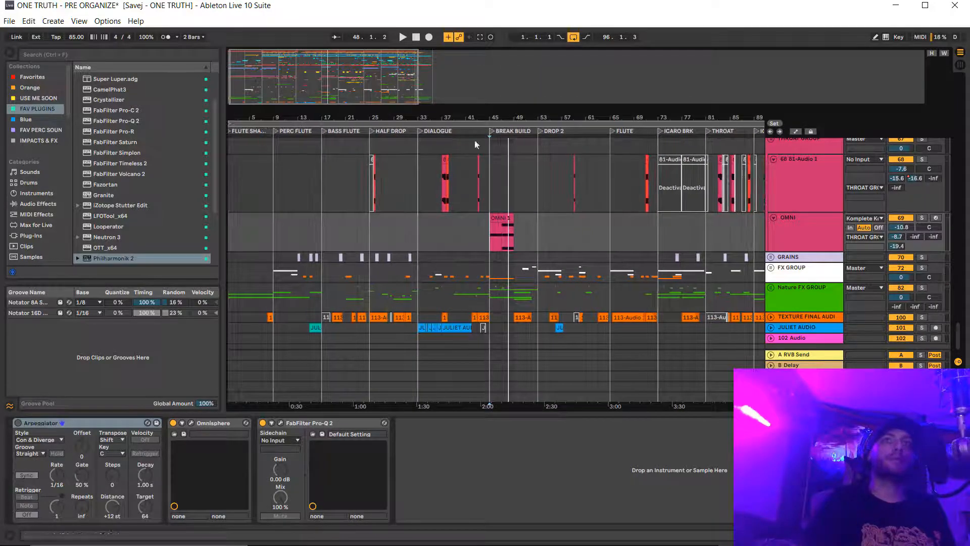
left_click(772, 257)
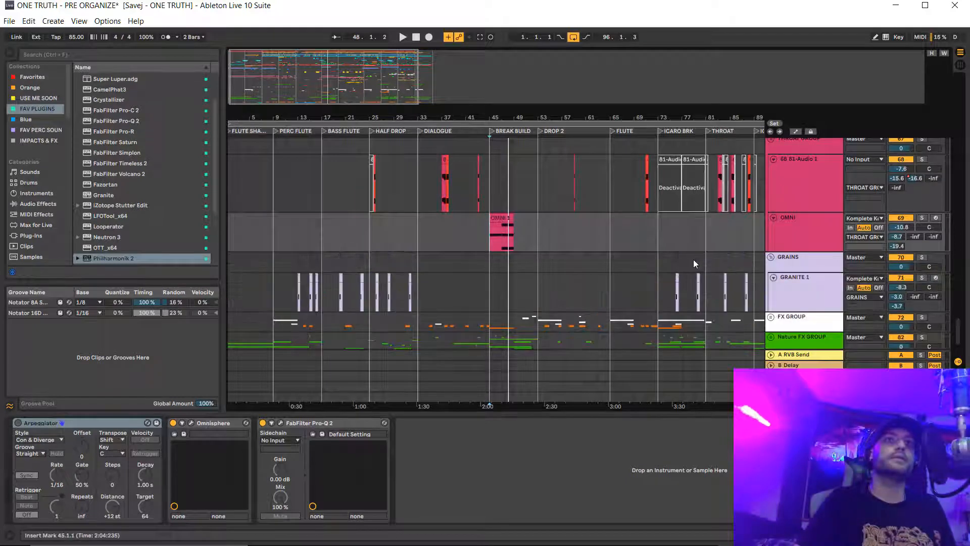
scroll(693, 259, "down", 1)
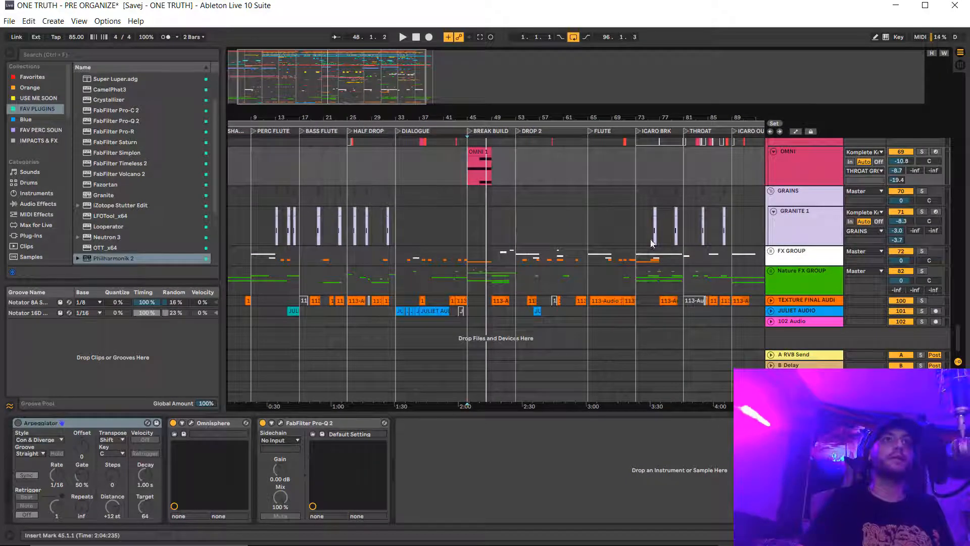
left_click(771, 251)
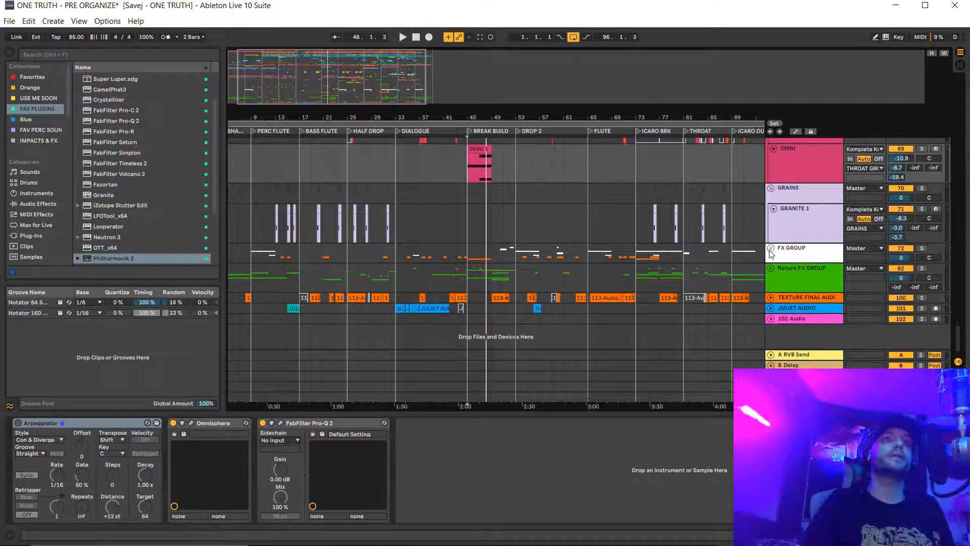
scroll(553, 205, "down", 1)
scroll(556, 202, "down", 2)
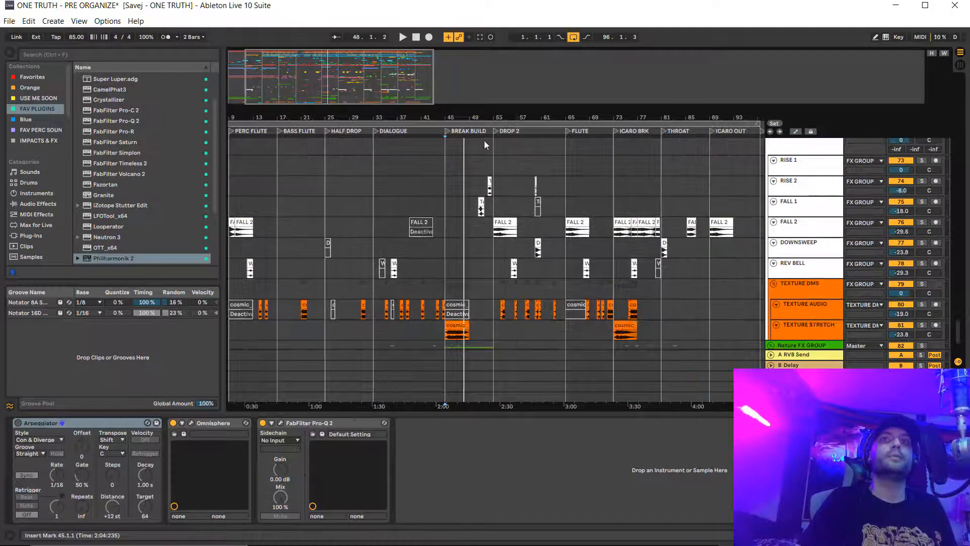
Solo FALL 1 and play its Terraformed clip in the second half of BREAK BUILD
left_click_drag(488, 119, 489, 177)
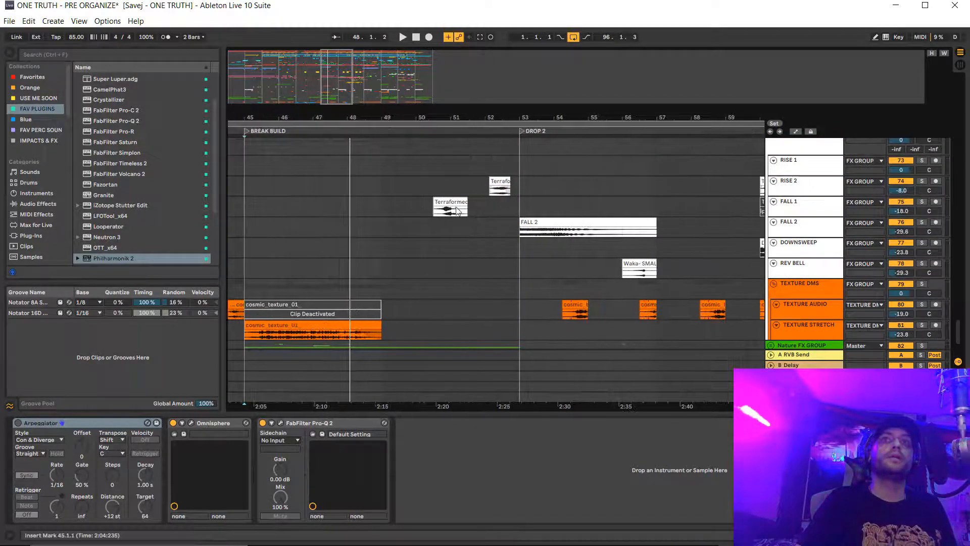
left_click(438, 215)
left_click(922, 203)
key("space")
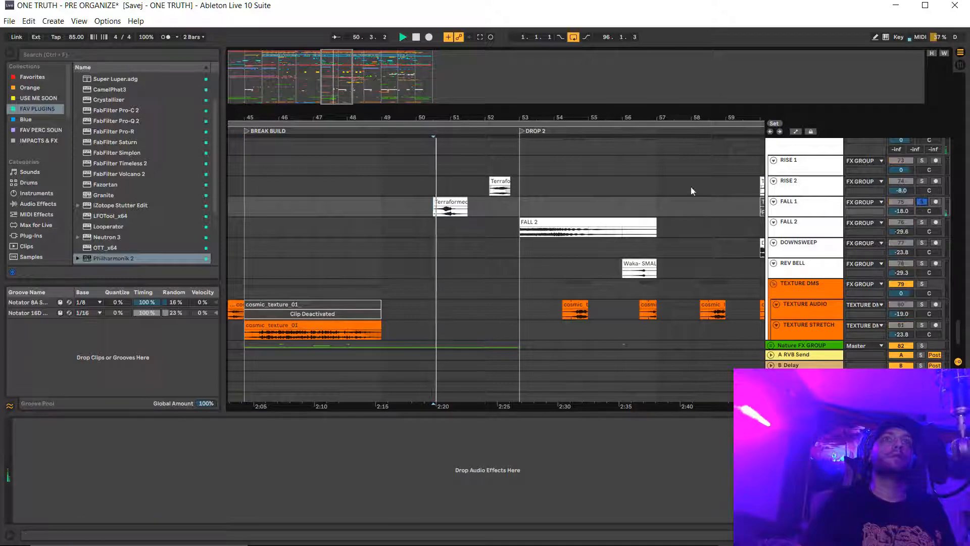
Solo RISE 2, play its clip just before DROP 2 from bar 52, and unsolo the track
left_click(922, 181)
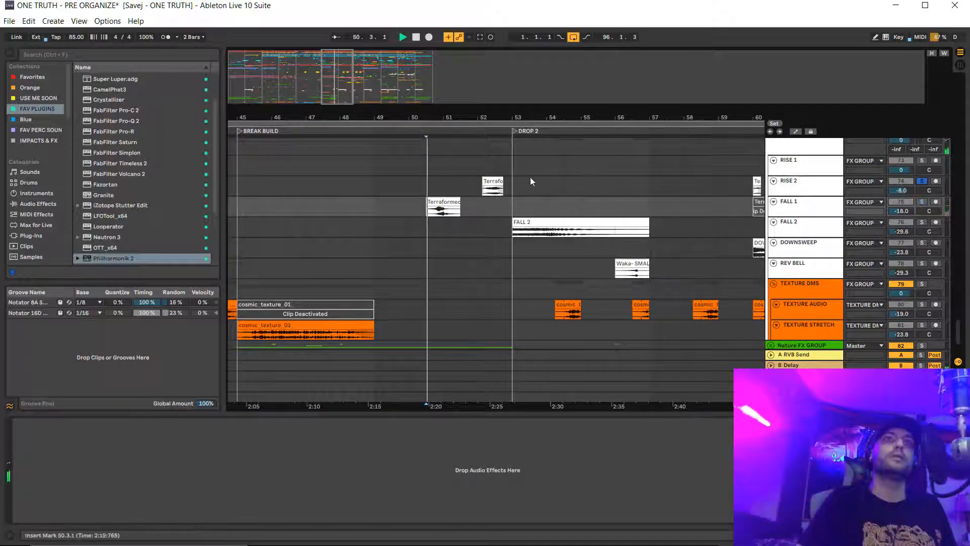
left_click(536, 186)
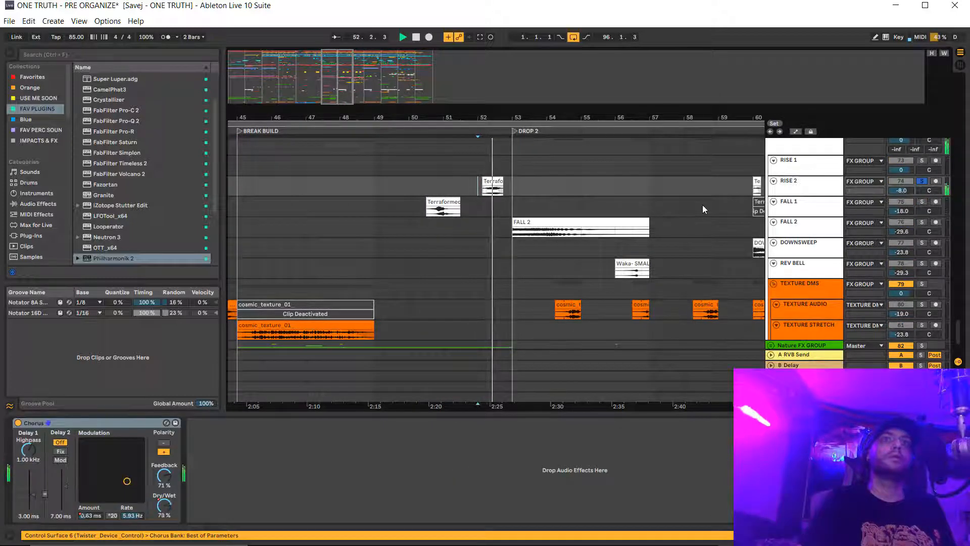
key("space")
left_click(922, 182)
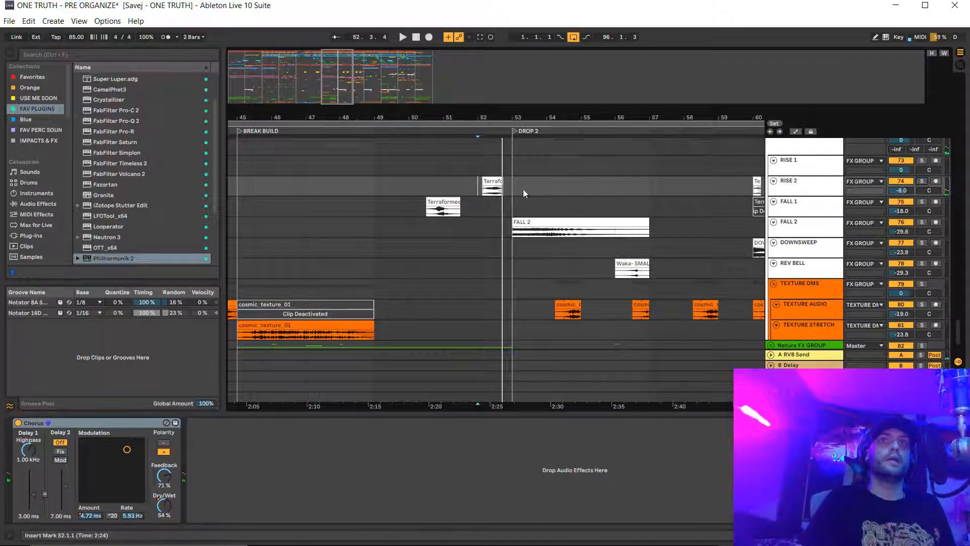
Select RISE 2 to show its Chorus device and play its clip before DROP 2 with the full mix
left_click(805, 189)
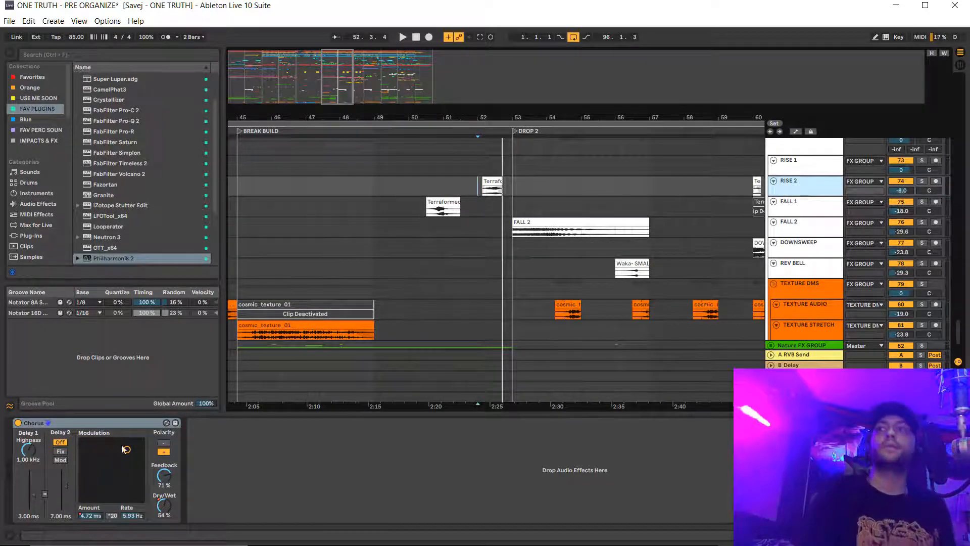
key("space")
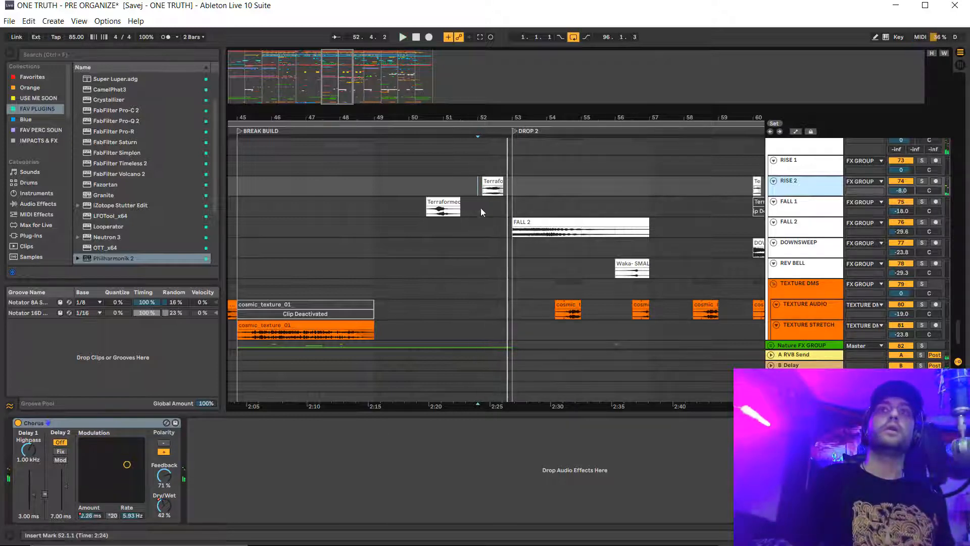
left_click(483, 192)
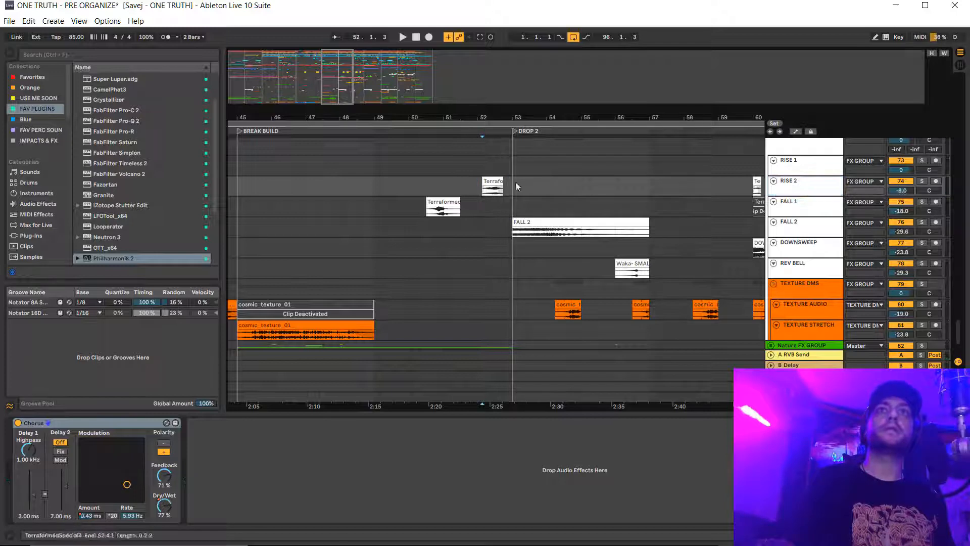
Display the LFO Amount automation of RISE 2's Chorus, enlarge the track, play its clip before DROP 2, and hide the automation
key("a")
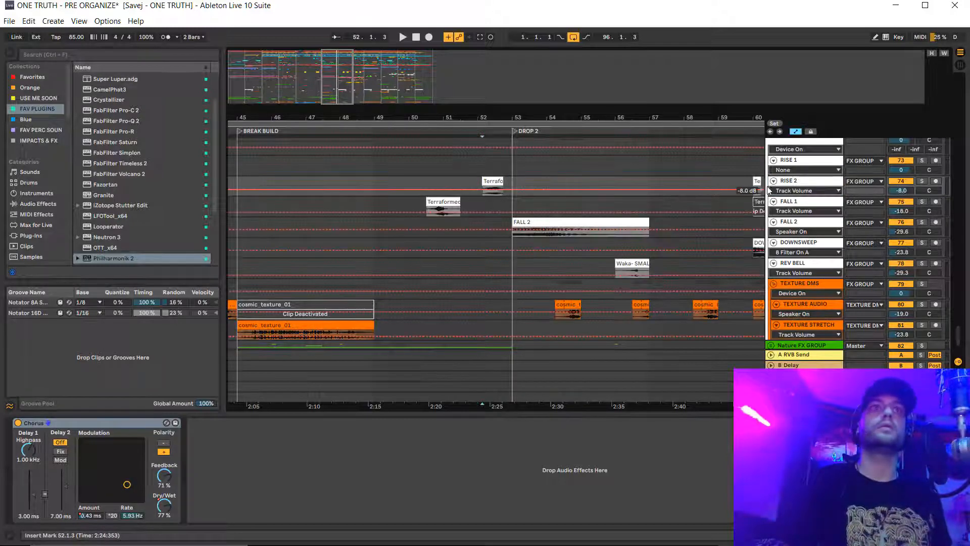
left_click_drag(788, 195, 784, 242)
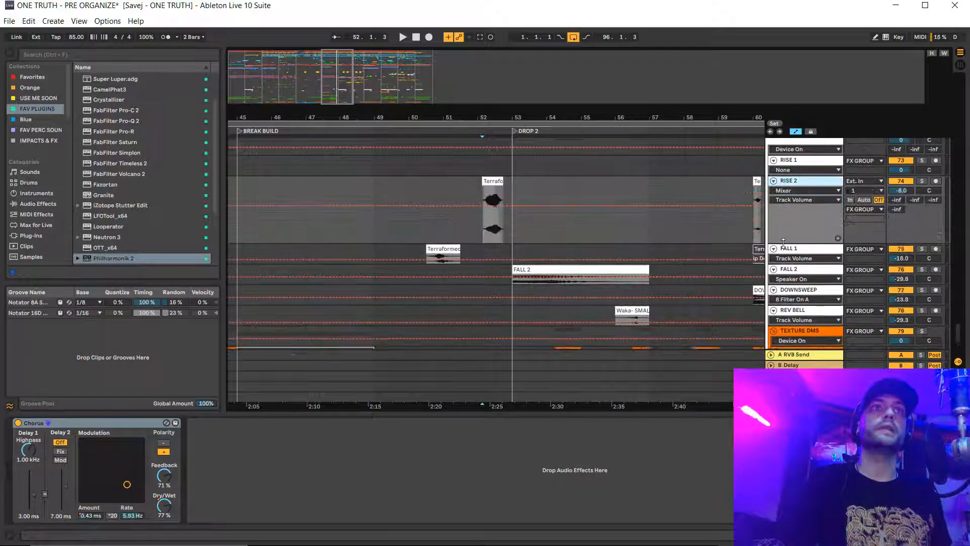
left_click(793, 191)
left_click(790, 209)
left_click(789, 201)
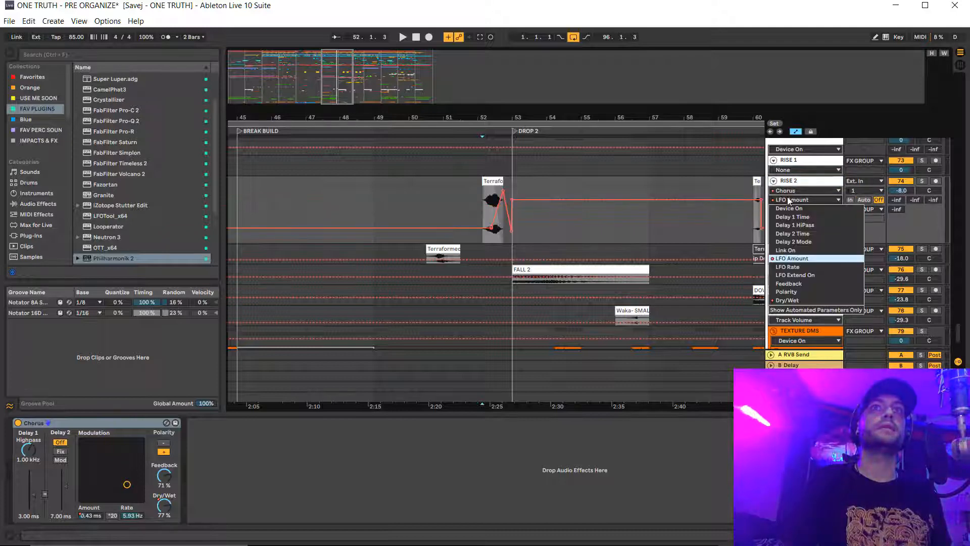
left_click(790, 200)
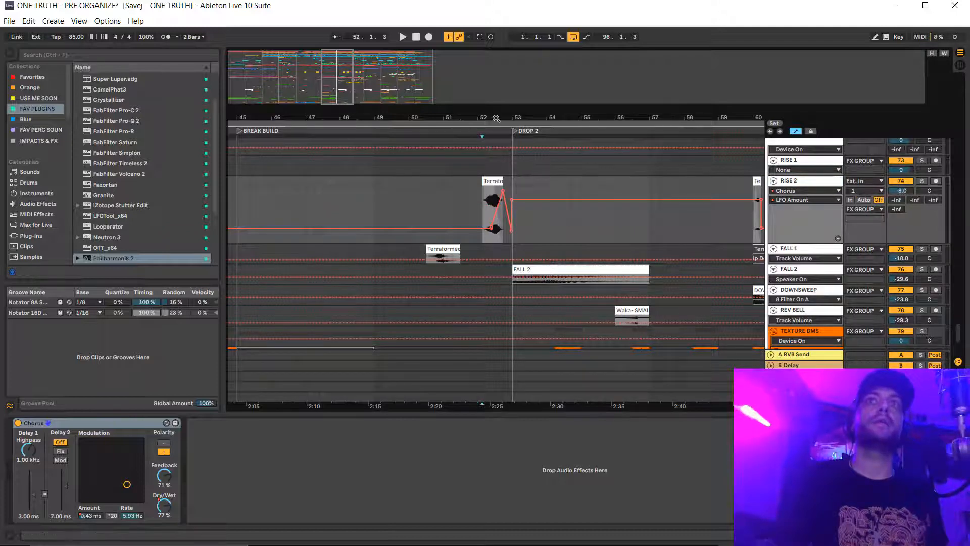
scroll(500, 202, "up", 5)
key("space")
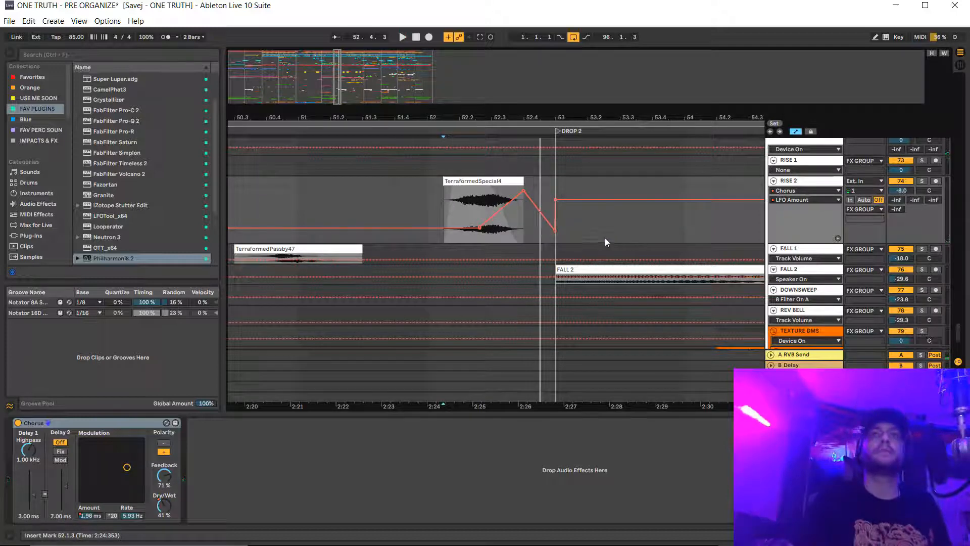
key("a")
Solo REV BELL and play its clip in DROP 2 from bar 56
scroll(489, 115, "down", 8)
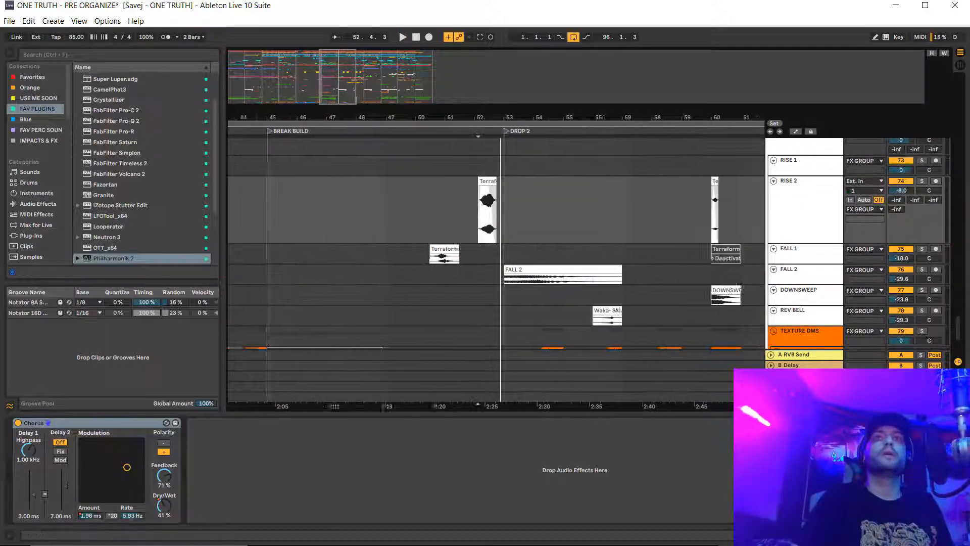
scroll(584, 267, "down", 3)
scroll(585, 267, "right", 3)
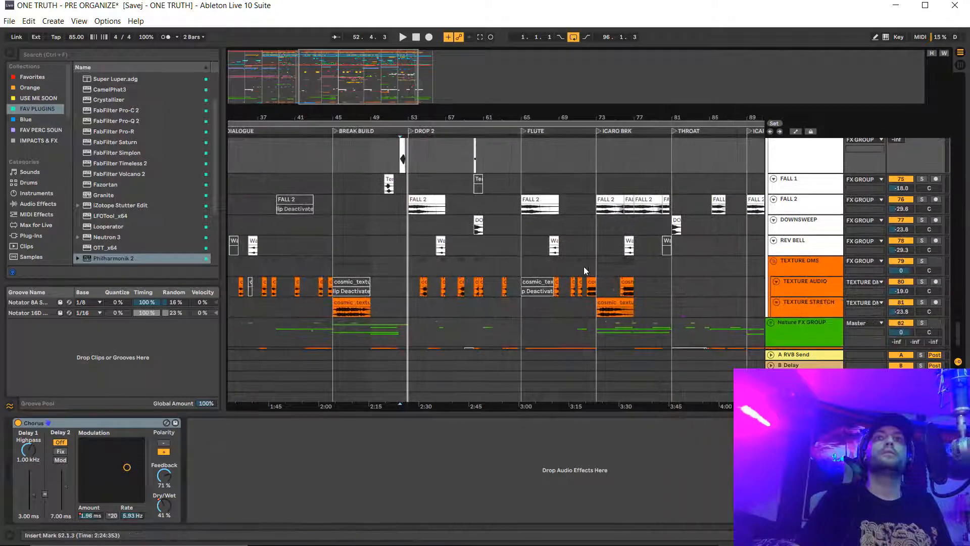
left_click(408, 212)
scroll(474, 225, "down", 2)
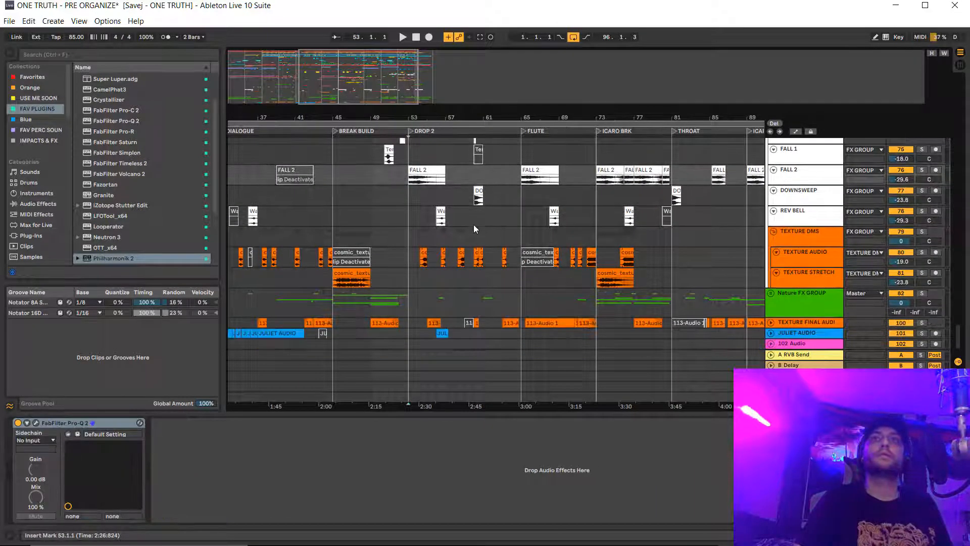
left_click(435, 228)
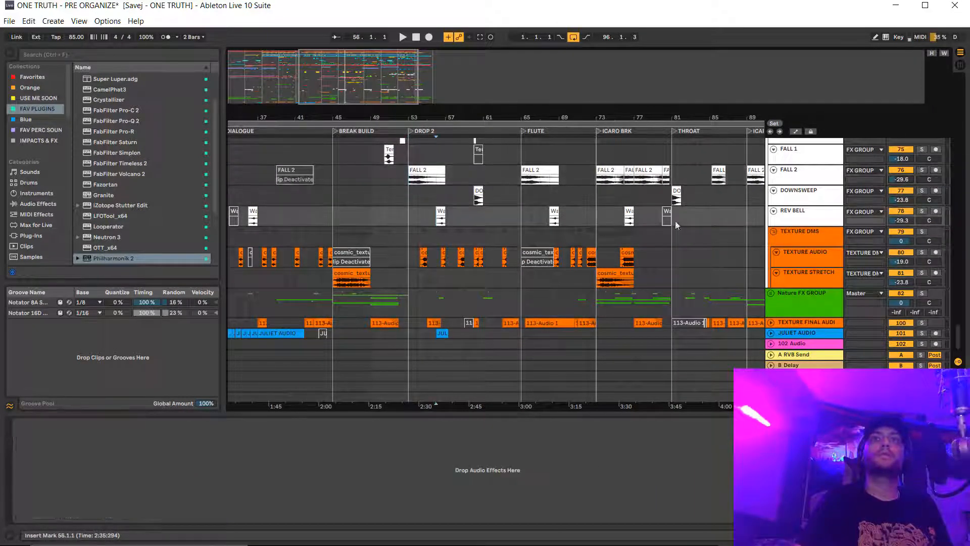
left_click(922, 211)
key("space")
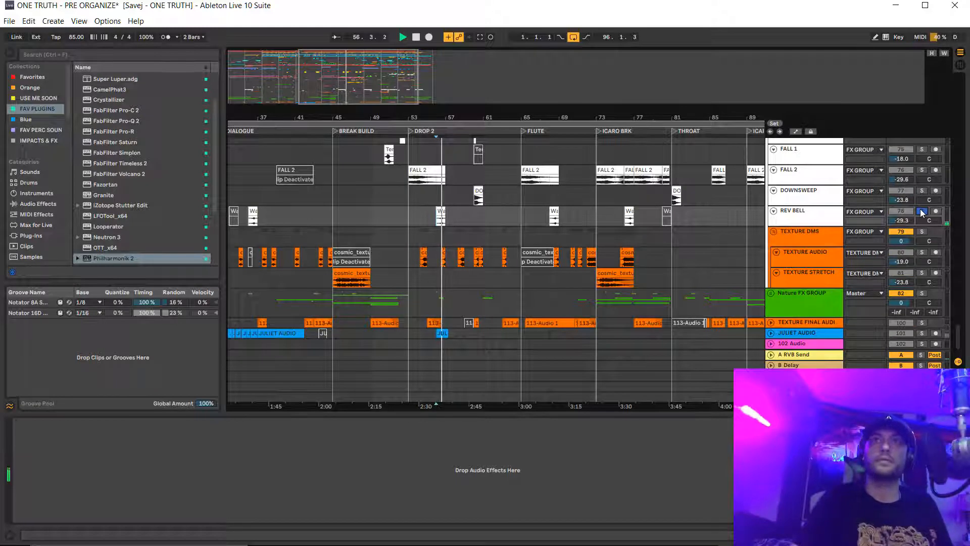
key("space")
Solo DOWNSWEEP and play its clip in DROP 2 from bar 60
left_click(480, 203)
left_click(923, 192)
key("space")
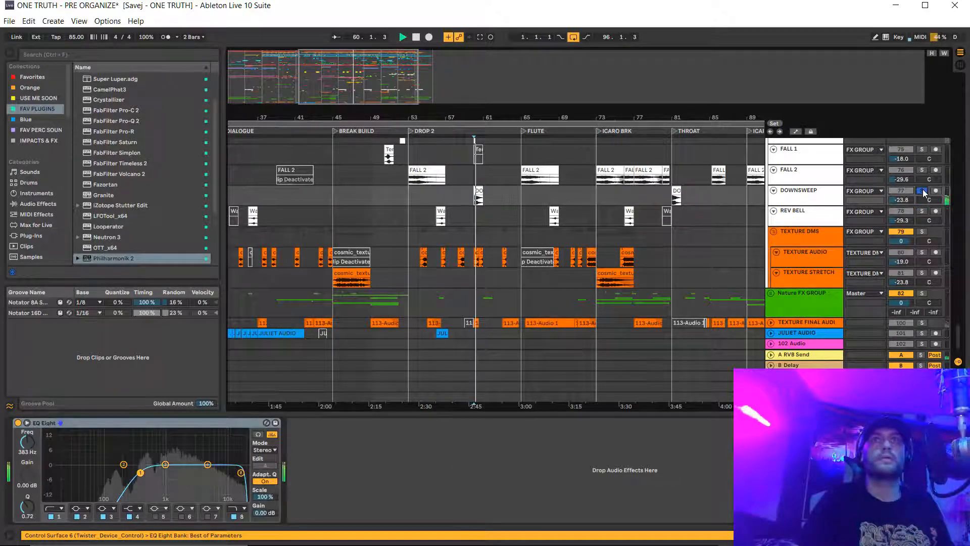
scroll(684, 247, "down", 1)
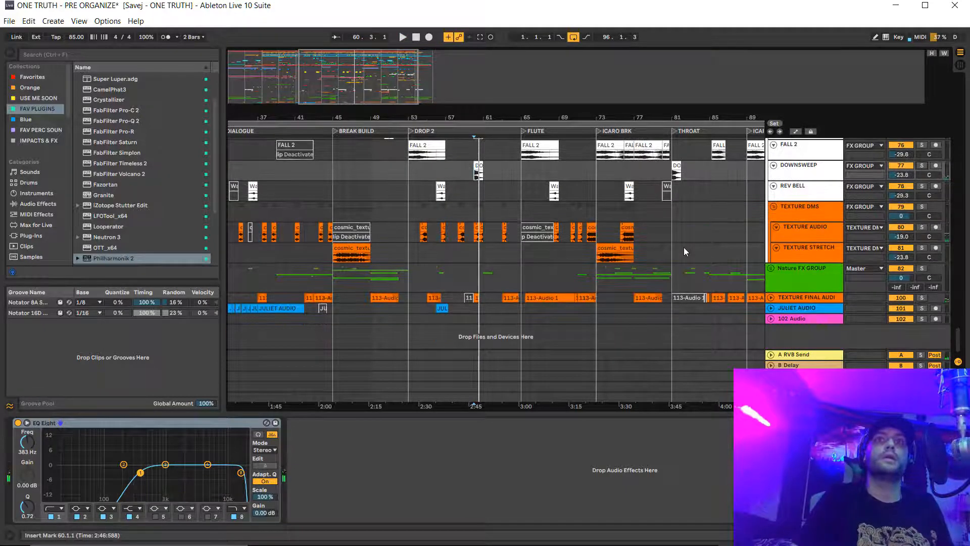
key("space")
Play the cosmic_texture_01 clip on TEXTURE STRETCH at the start of BREAK BUILD, soloing the track and replaying the clip
scroll(580, 241, "left", 8)
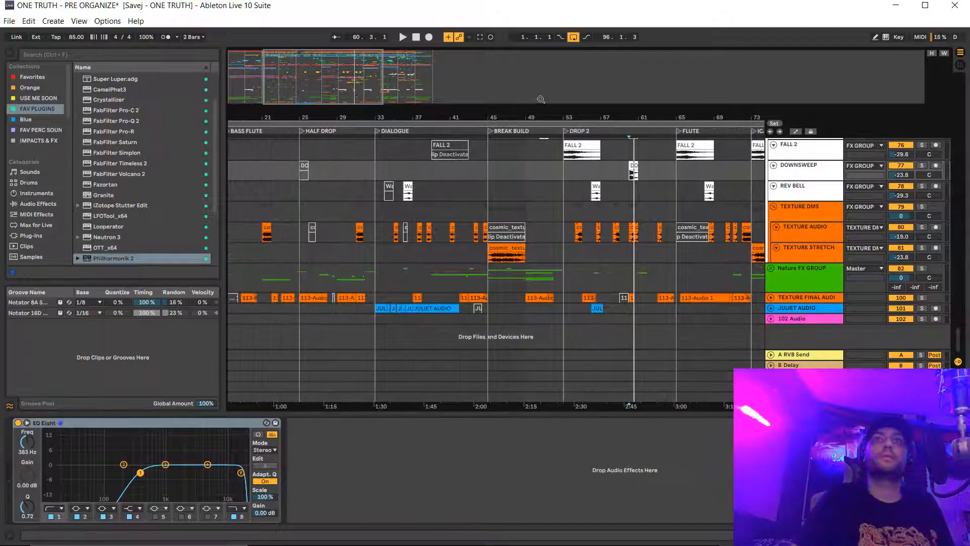
left_click_drag(511, 118, 430, 254)
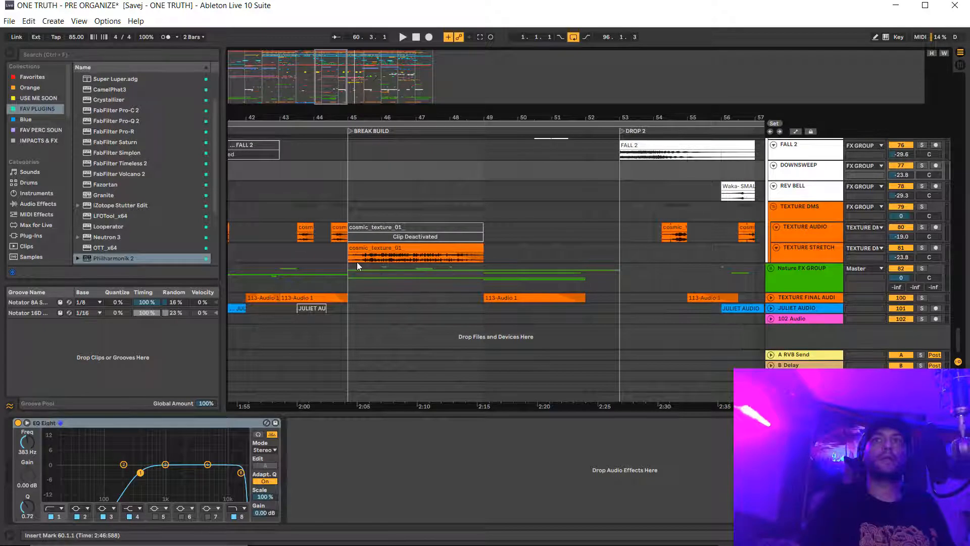
left_click(372, 256)
key("space")
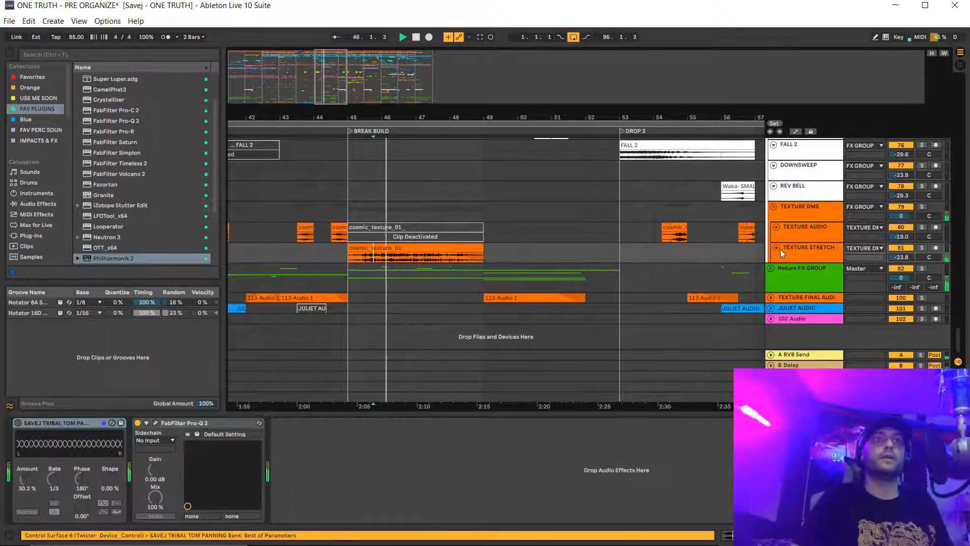
left_click(922, 248)
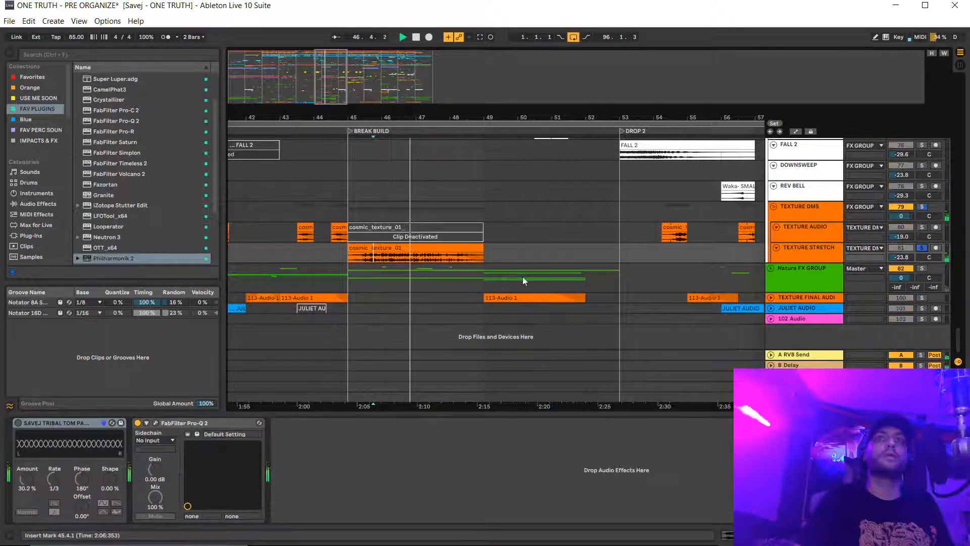
left_click(355, 260)
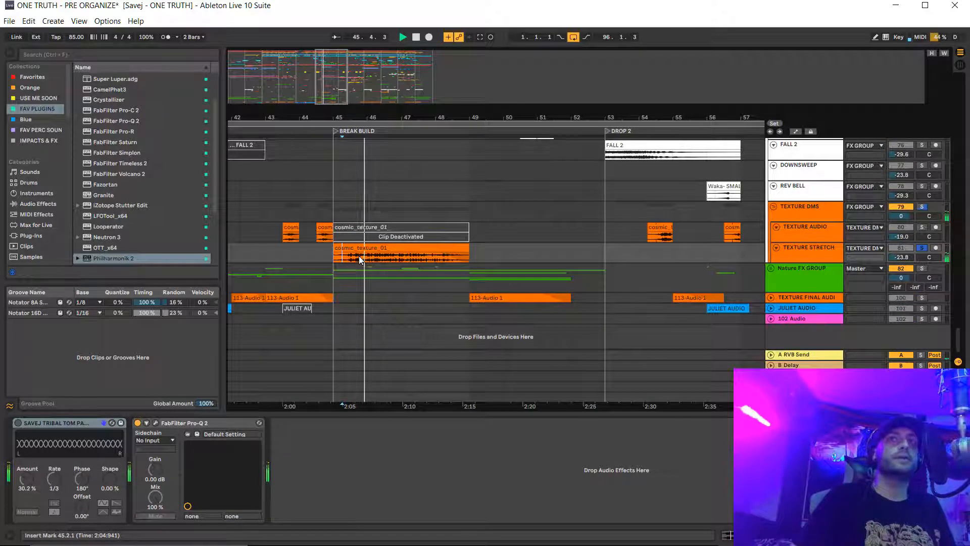
Unfold and enlarge the TEXTURE FINAL AUDIO track, open its 113-Audio 1 clip at bar 49, and play it soloed
left_click(772, 299)
left_click_drag(677, 309, 699, 299)
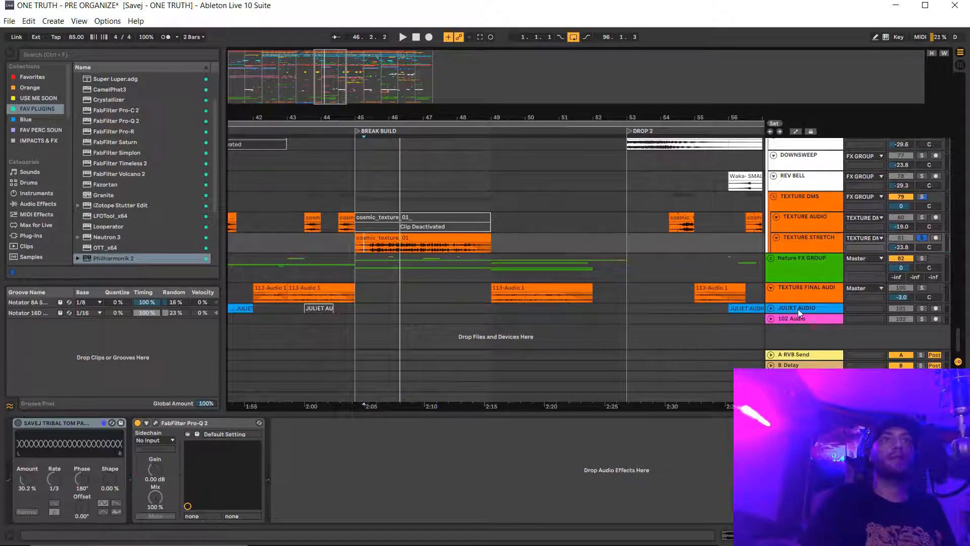
left_click_drag(806, 303, 799, 329)
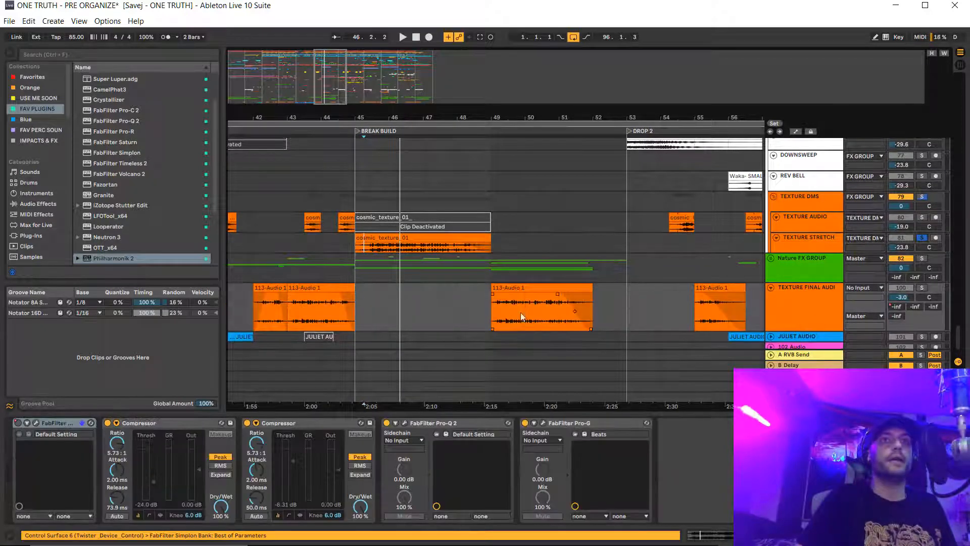
double_click(520, 288)
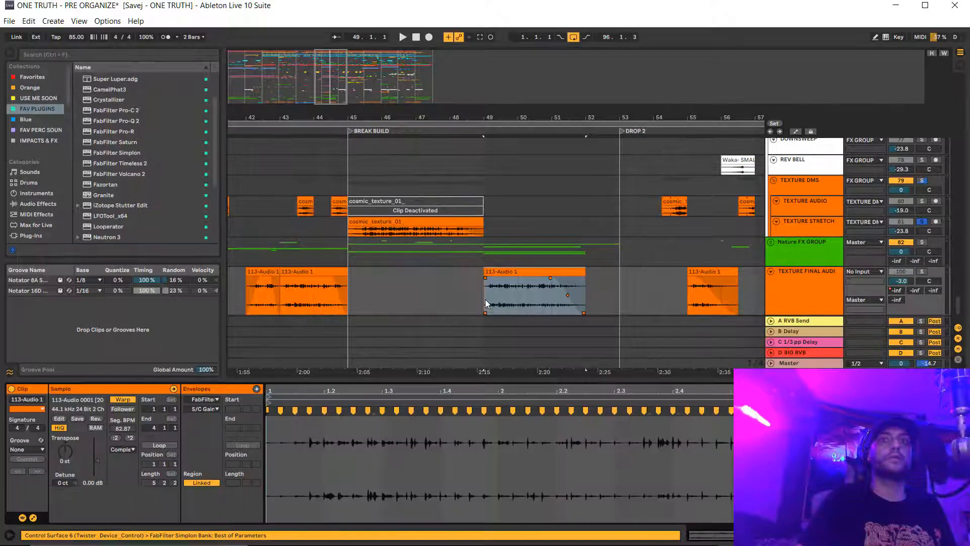
key("space")
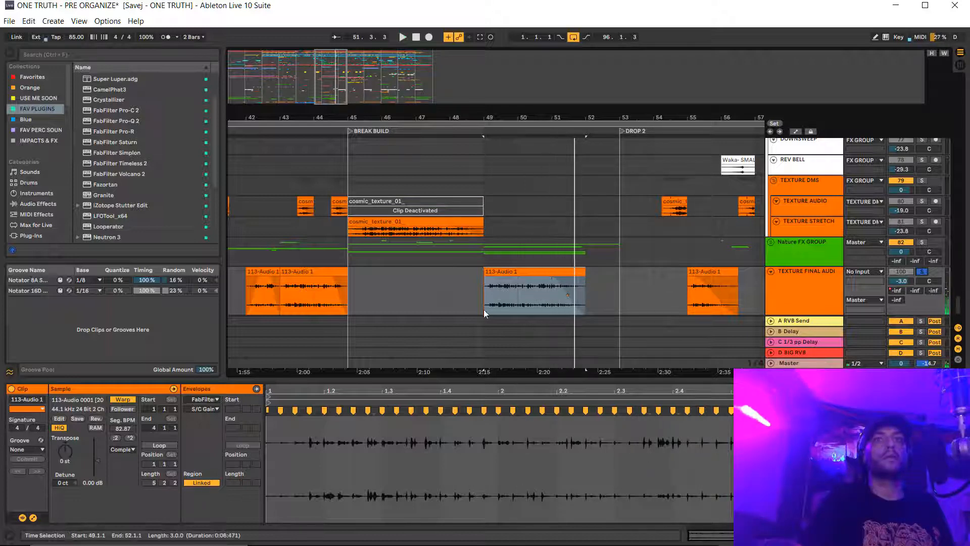
Unsolo TEXTURE FINAL AUDIO and play its 113-Audio 1 clips with the full mix from bars 44, 43 and 55
left_click(689, 295)
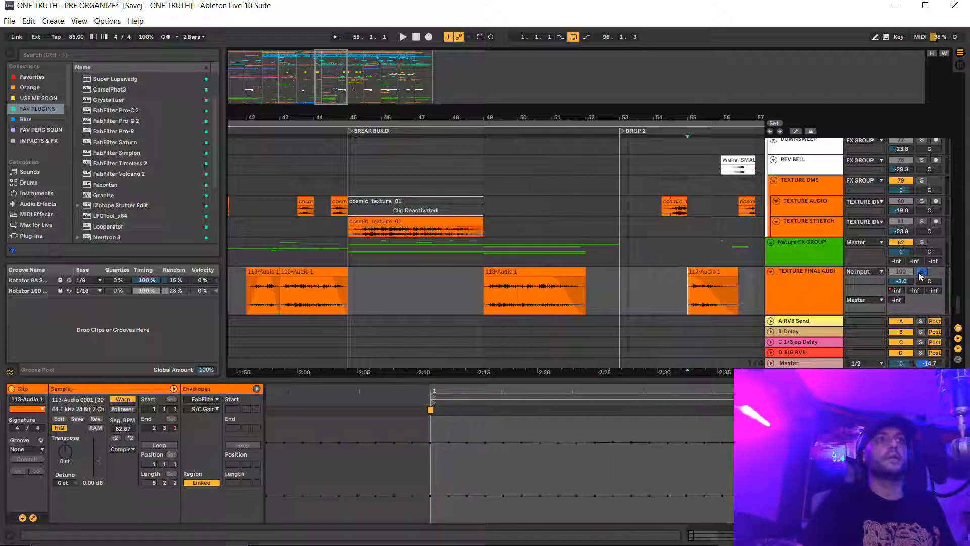
left_click(313, 301)
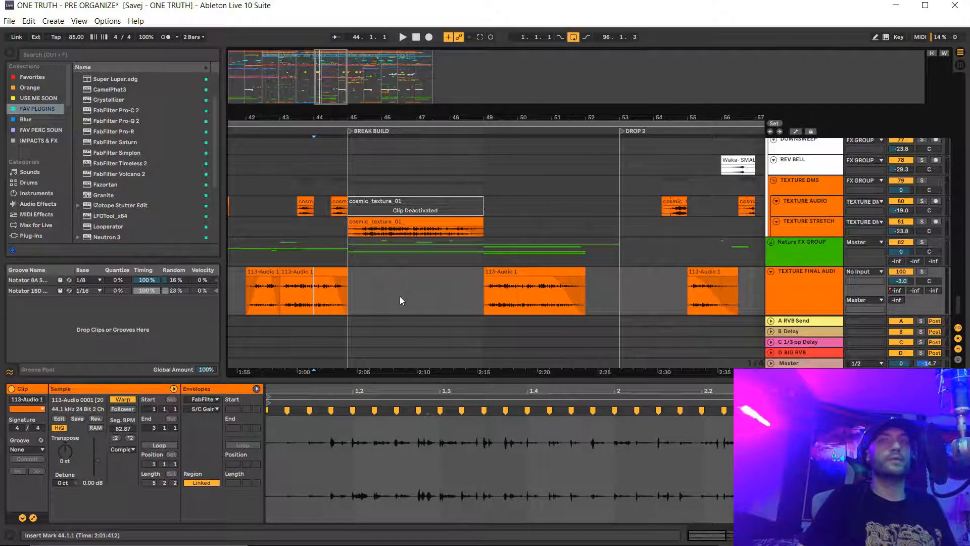
key("space")
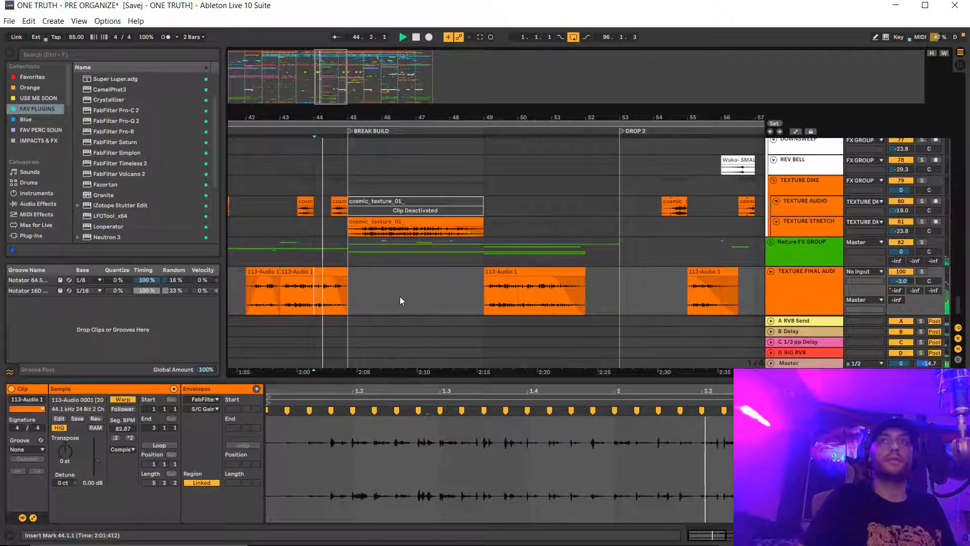
left_click(279, 301)
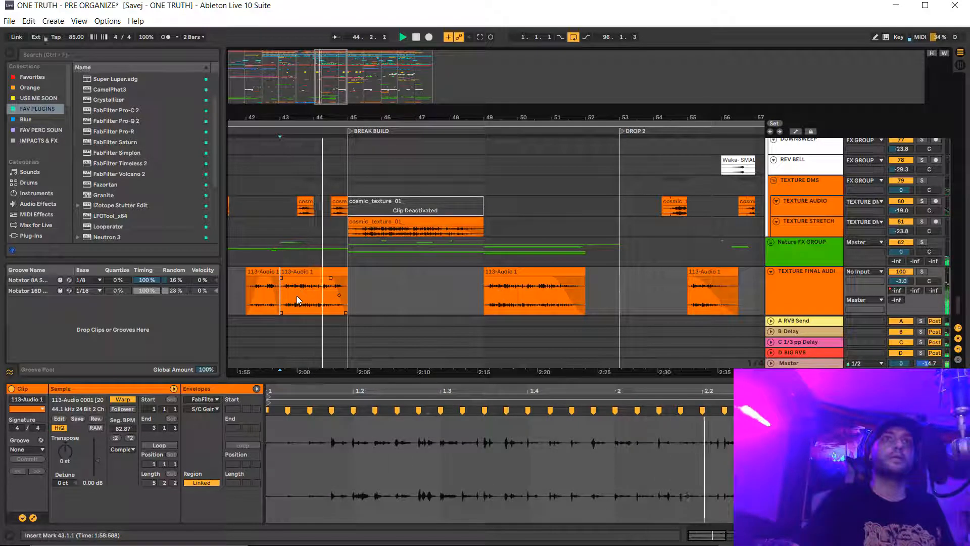
left_click(689, 307)
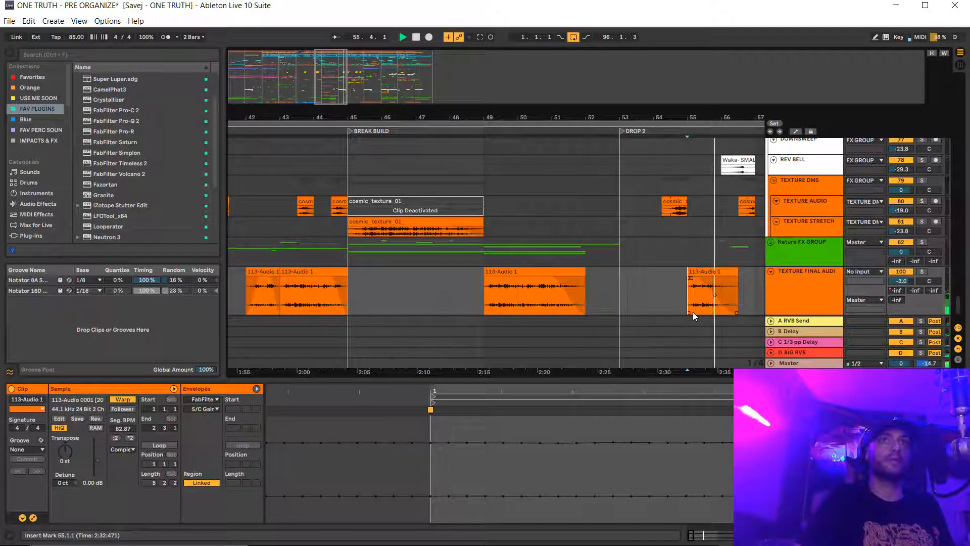
key("space")
Unfold the Nature FX GROUP, select the BeetleWalkFast clip at bar 47, and look over the singing bowl, nature and JUNGLE tracks
scroll(654, 249, "down", 3)
scroll(654, 249, "left", 5)
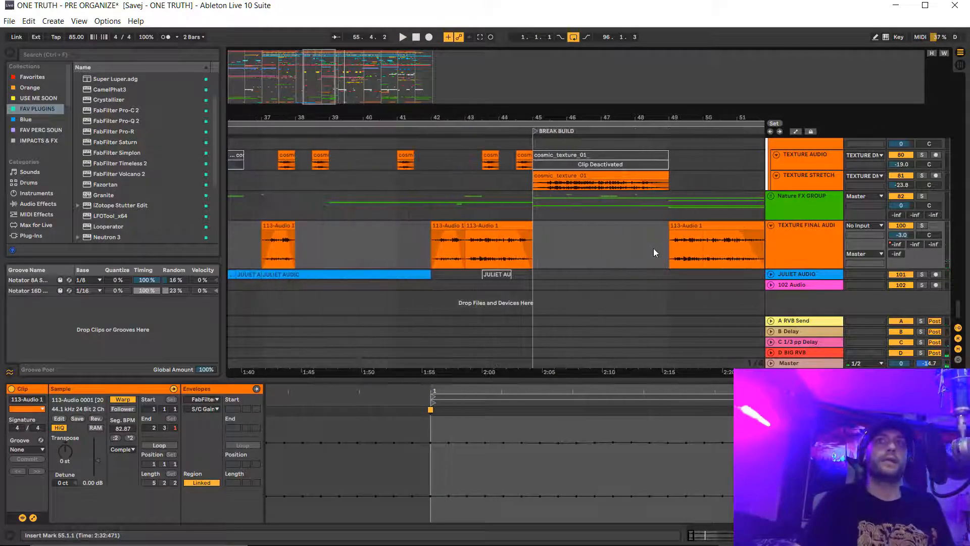
left_click_drag(466, 120, 502, 85)
left_click(771, 196)
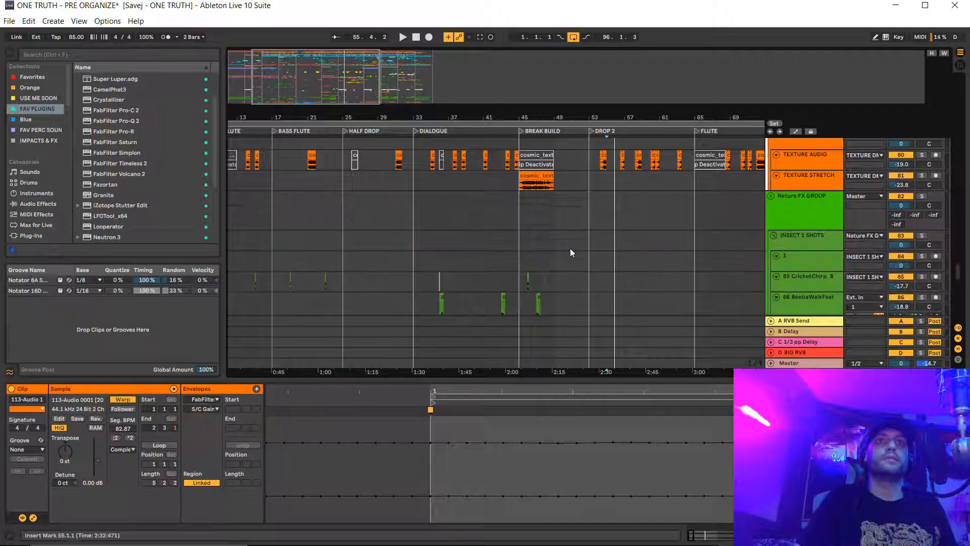
scroll(570, 248, "down", 5)
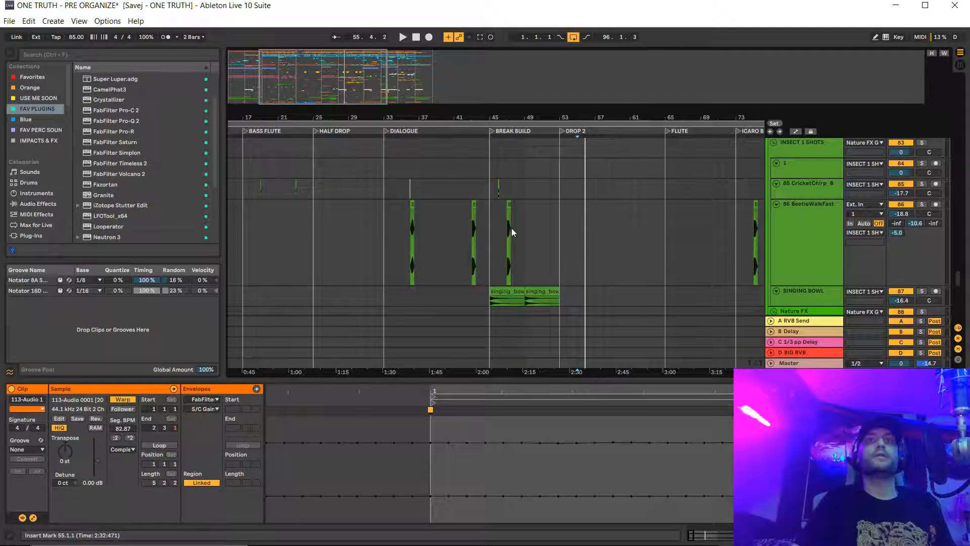
left_click(506, 236)
scroll(545, 258, "down", 4)
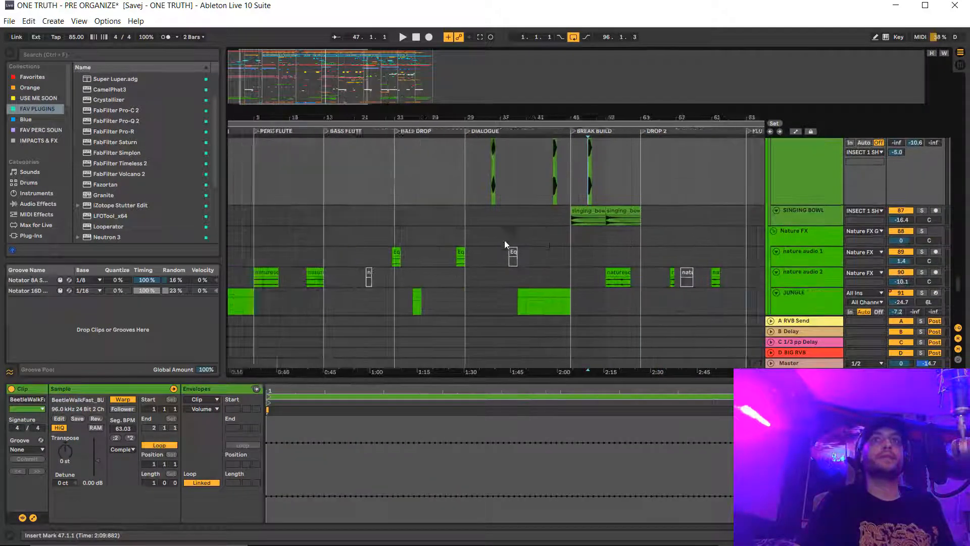
scroll(504, 241, "left", 3)
scroll(599, 234, "down", 3)
scroll(586, 233, "left", 1)
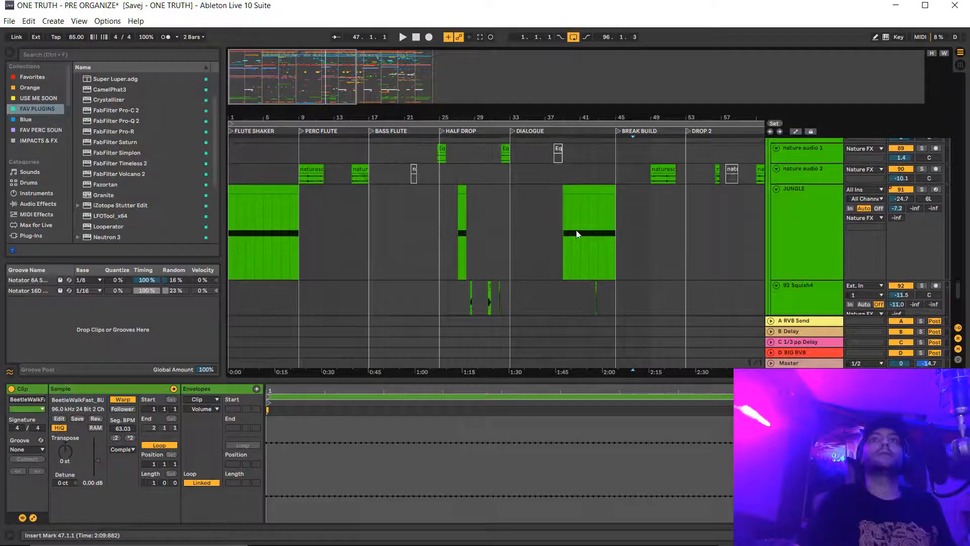
Solo nature audio 2, play its naturesounds clip in BREAK BUILD from bar 49, and unsolo the track
left_click(652, 176)
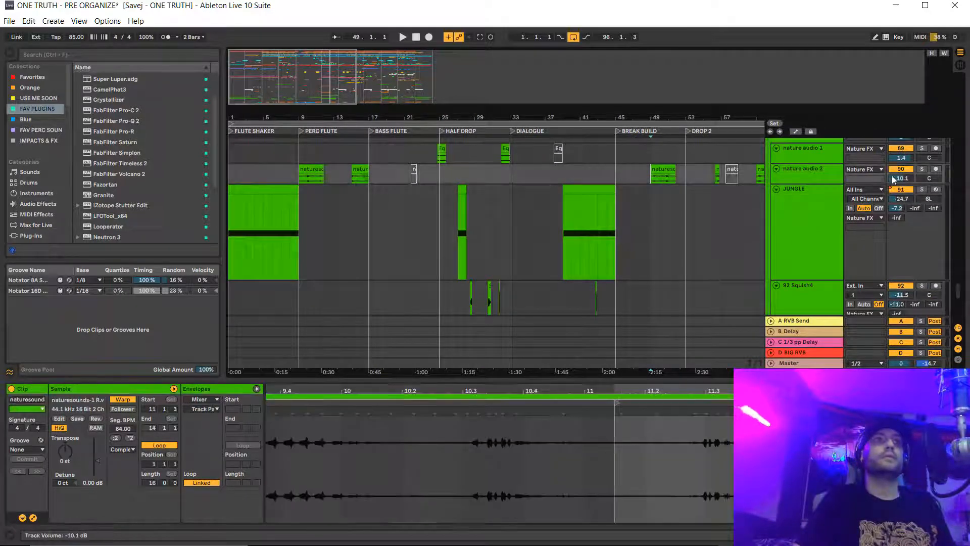
left_click(923, 168)
key("space")
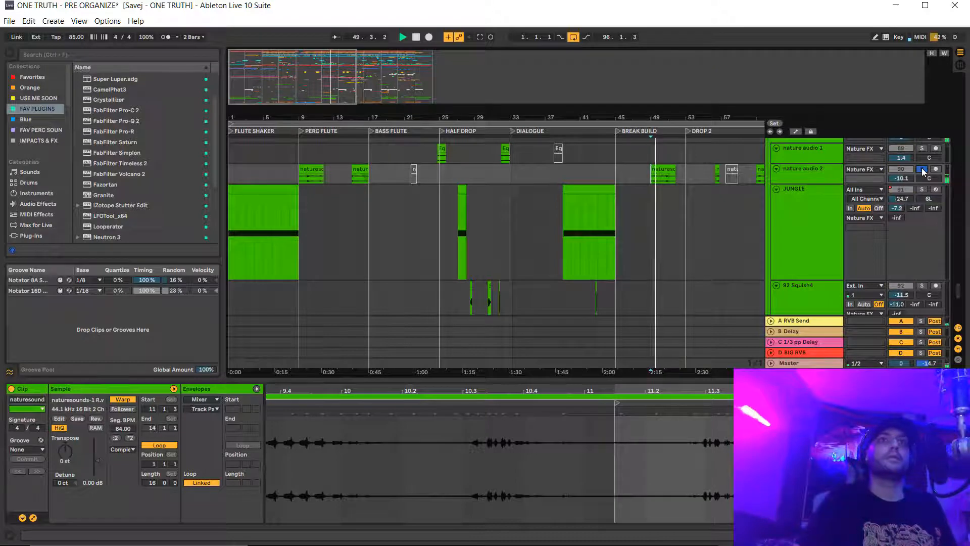
key("space")
left_click(920, 168)
Unfold the JULIET AUDIO track and play its clips in the DIALOGUE section from bar 33
scroll(567, 218, "down", 3)
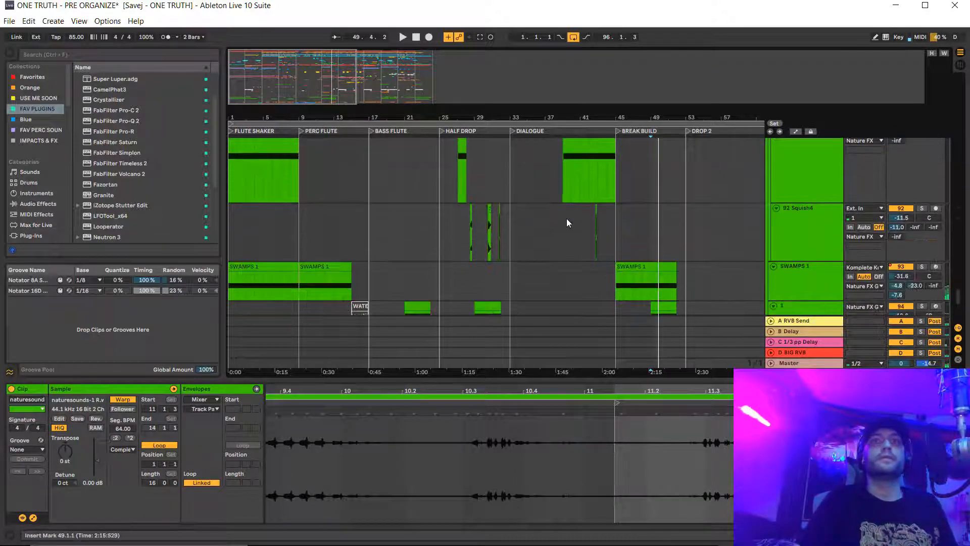
scroll(566, 220, "down", 4)
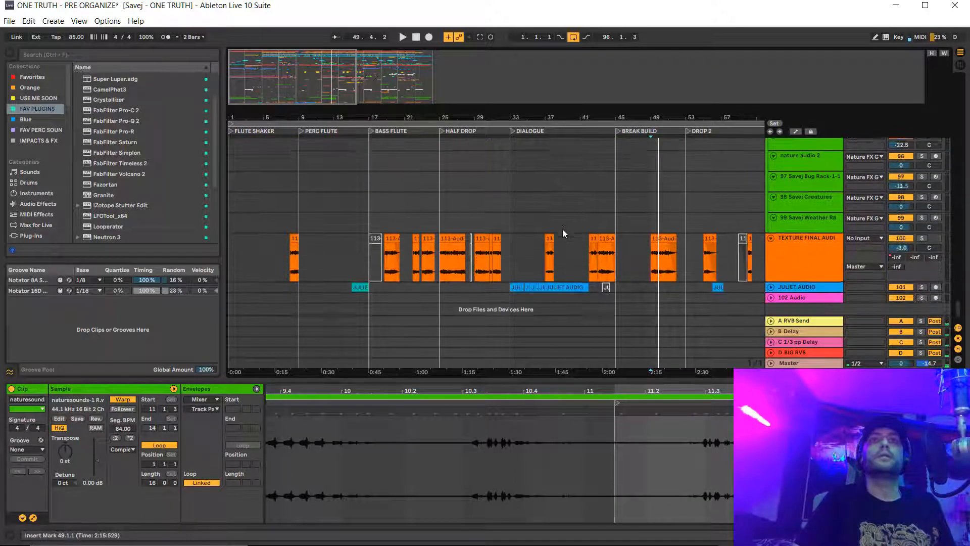
left_click(774, 274)
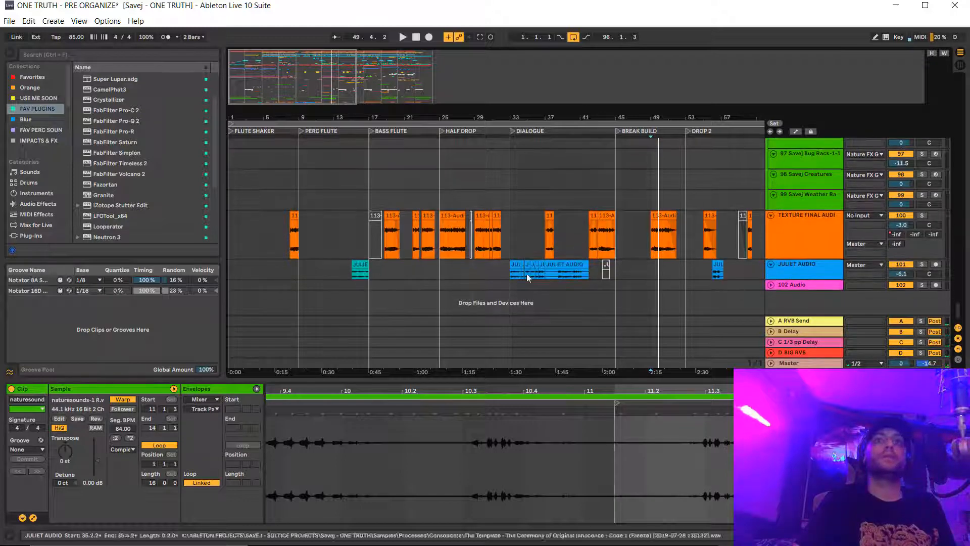
left_click(509, 275)
key("space")
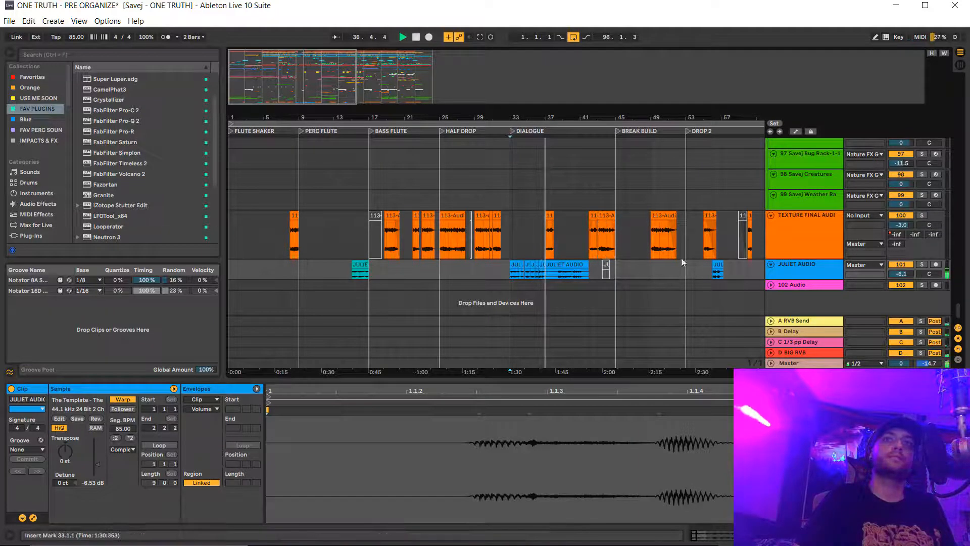
Return to the Drums GROUP tracks and fit the whole song from FLUTE SHAKER to ICARO OUT in the arrangement view
left_click_drag(564, 113, 564, 63)
scroll(695, 246, "up", 3)
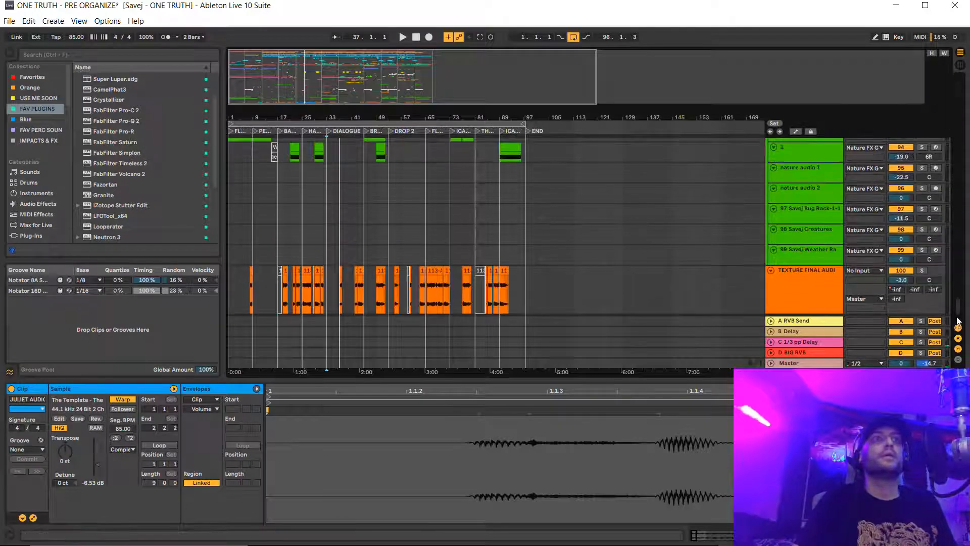
left_click_drag(959, 321, 967, 89)
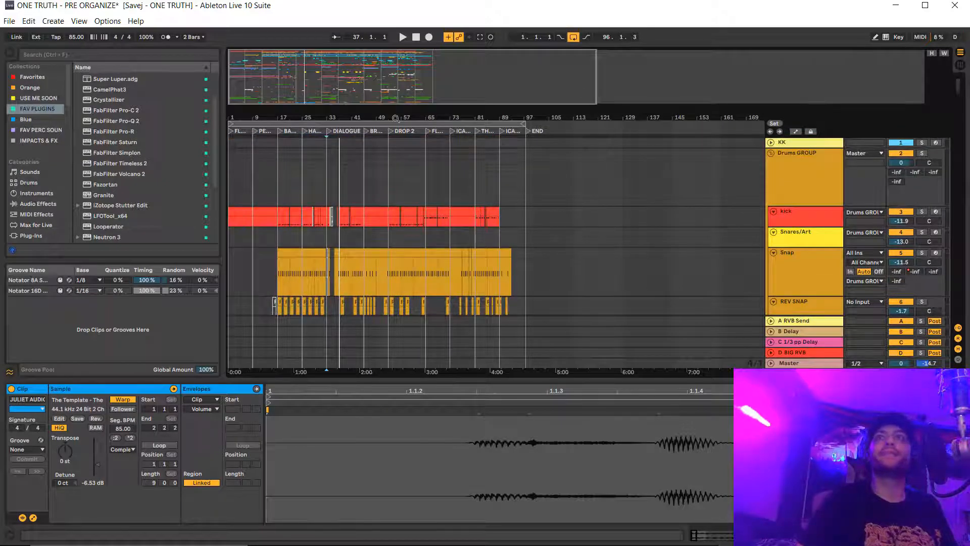
left_click_drag(292, 118, 300, 144)
mouse_move(959, 89)
left_mouse_down()
mouse_move(942, 312)
mouse_move(962, 184)
mouse_move(957, 74)
left_mouse_up()
left_click_drag(431, 118, 343, 114)
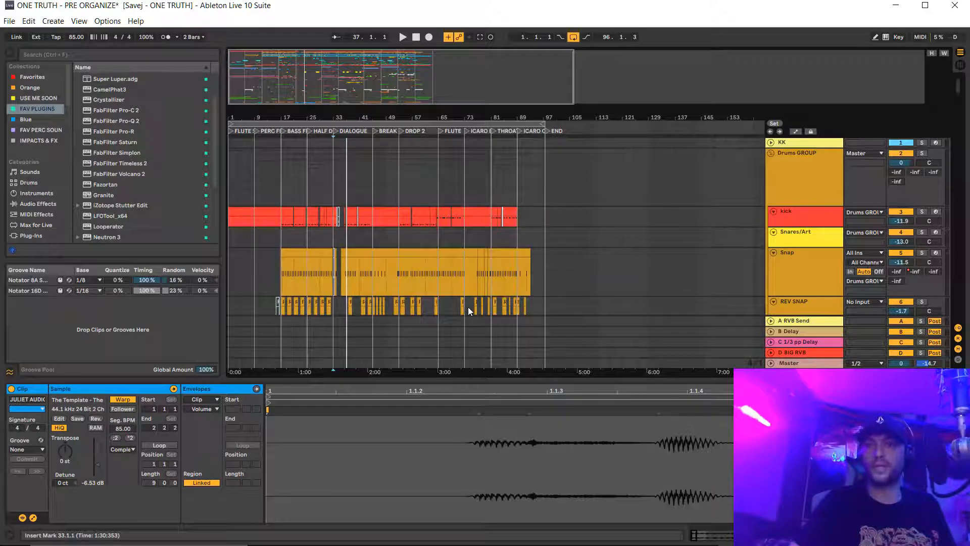
left_click_drag(283, 114, 399, 184)
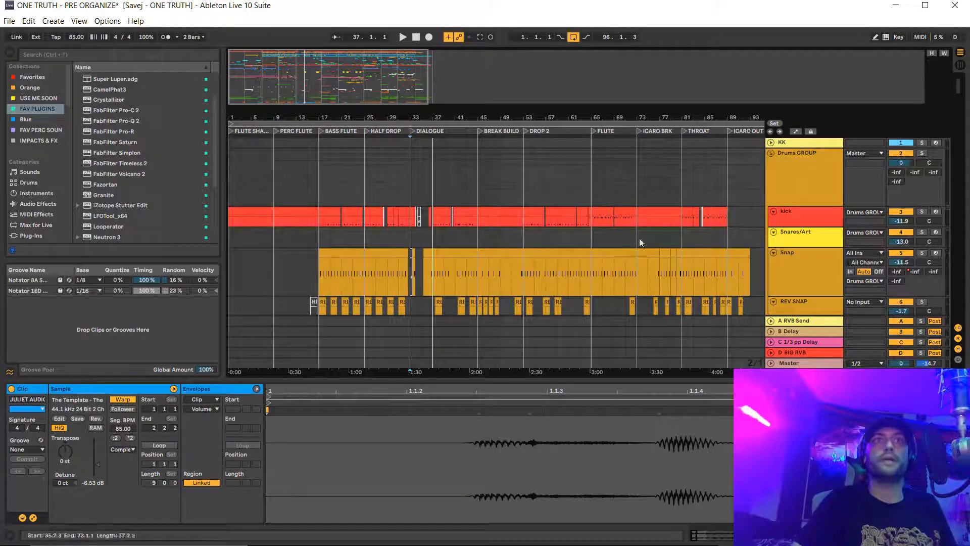